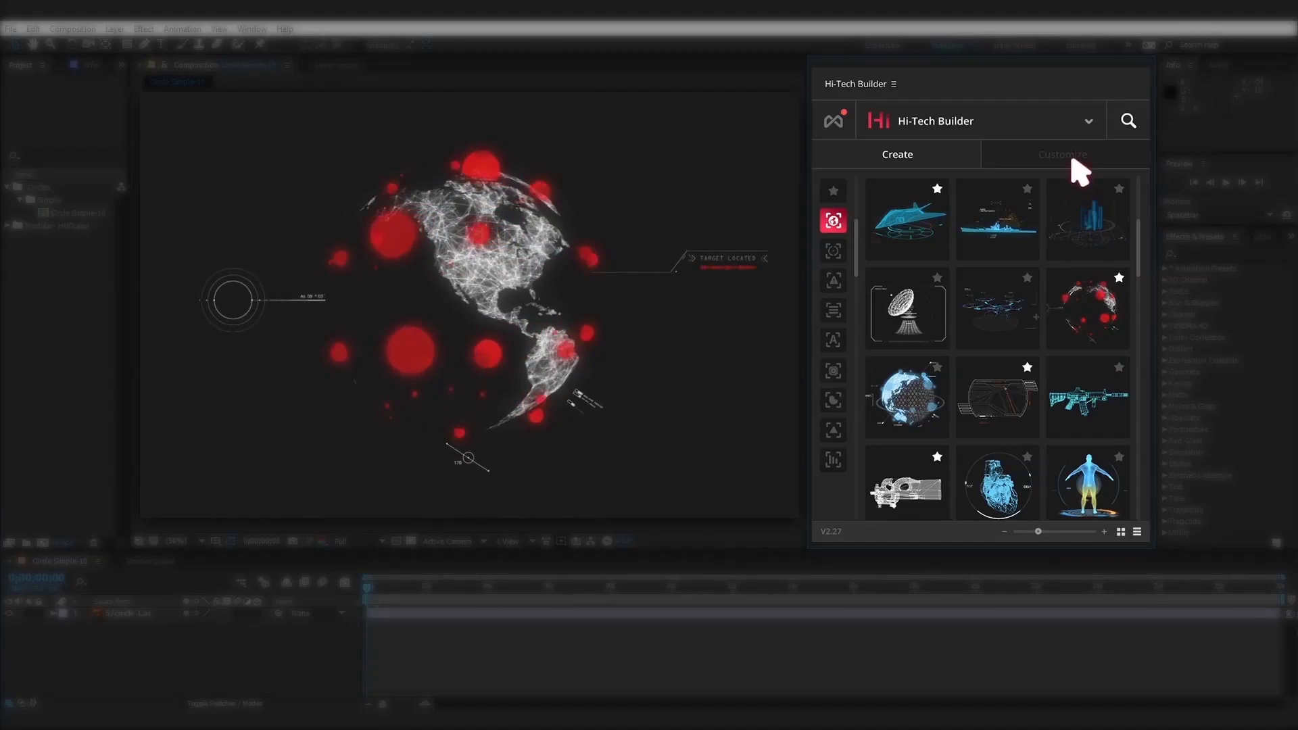
- Change Color #1 of the globe element from the Hi-Tech Builder's customization settings to blue, hex 1283A3
{"action": "left_click", "coordinate": [1073, 160]}
{"action": "left_click", "coordinate": [1035, 230]}
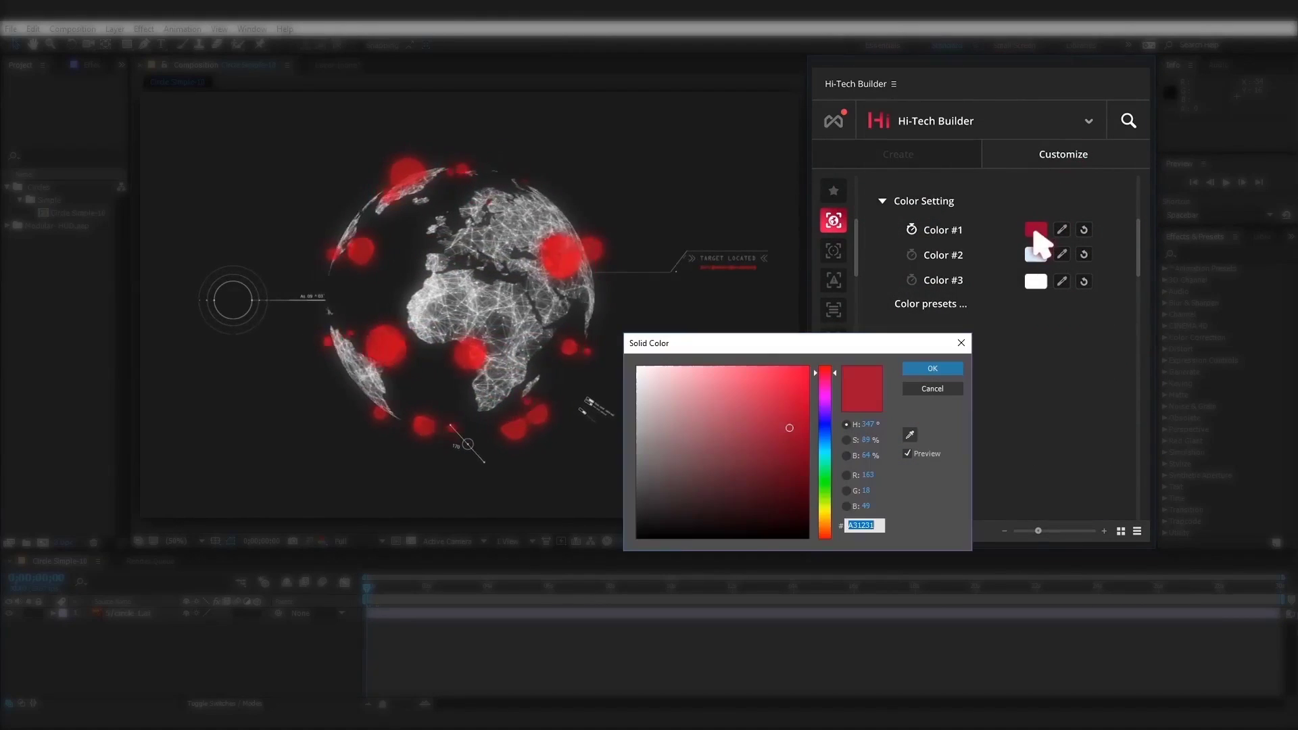
{"action": "left_click_drag", "start_coordinate": [831, 373], "coordinate": [834, 444]}
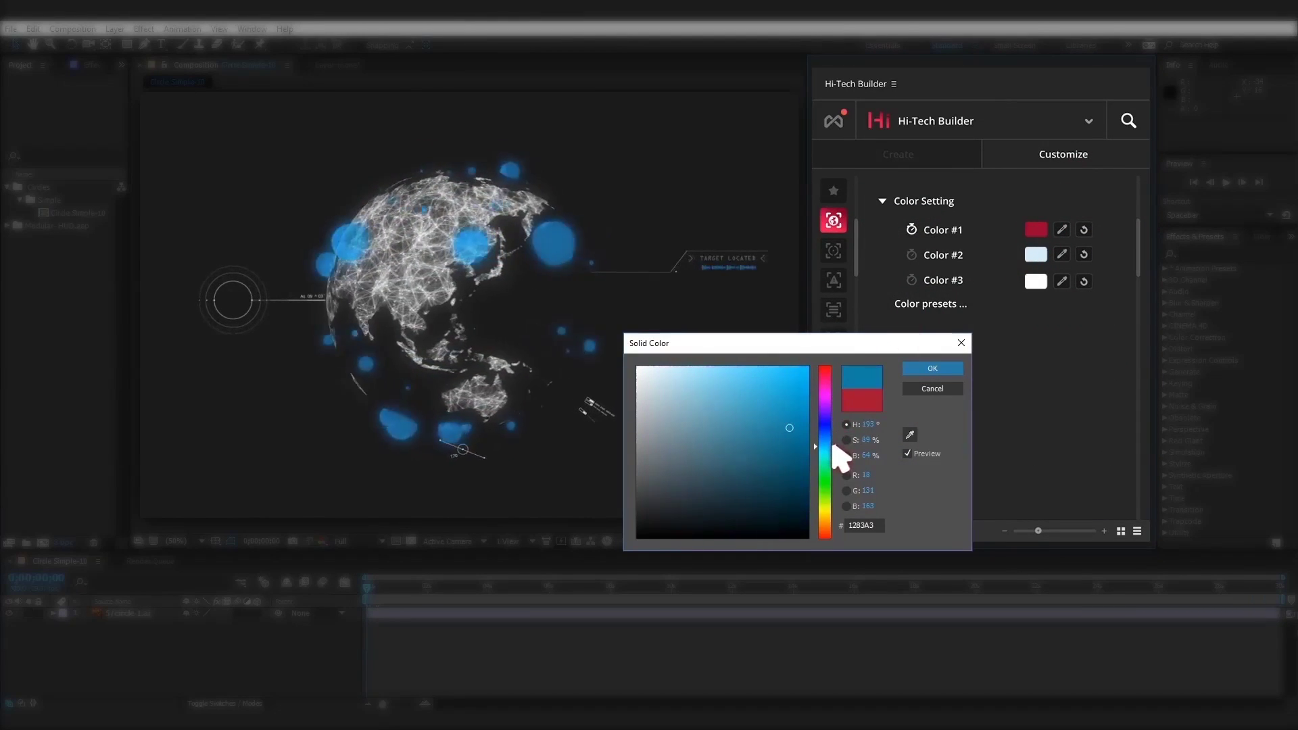
{"action": "left_click", "coordinate": [914, 369]}
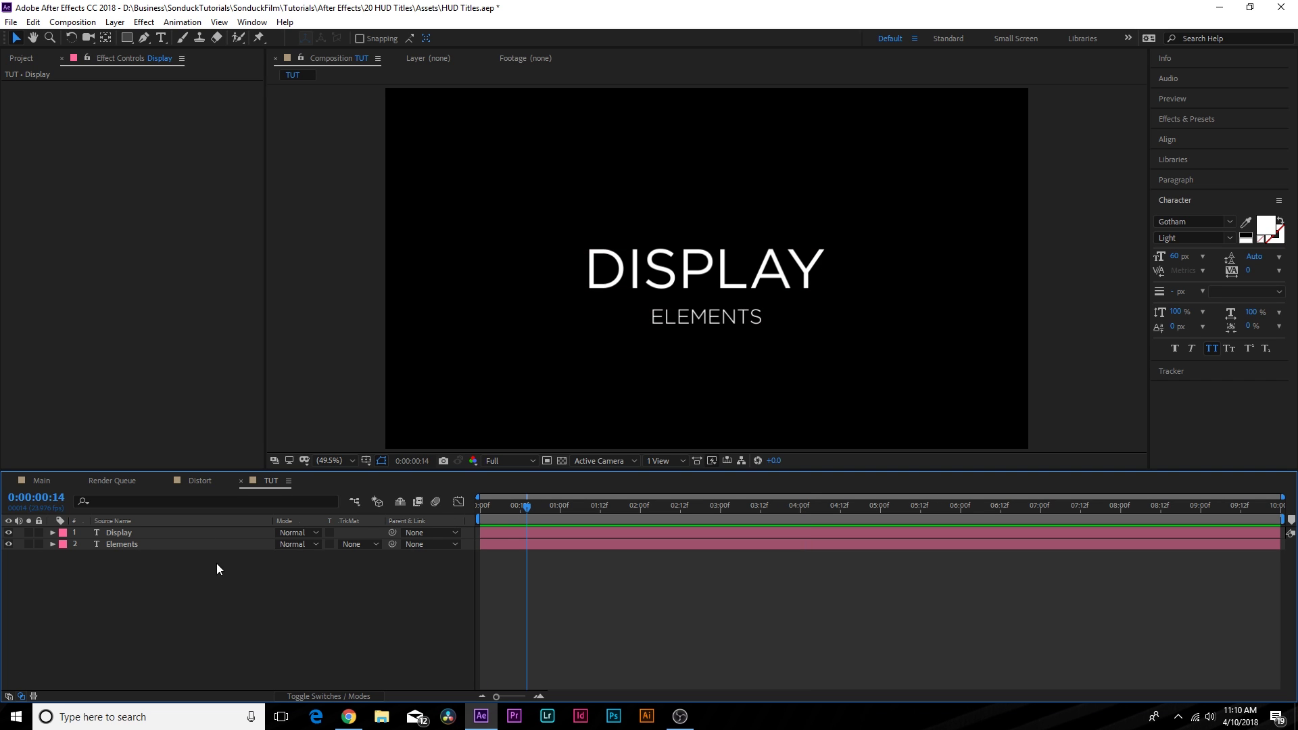
- Add an Opacity text animator at 0% to the Display text layer
{"action": "left_click", "coordinate": [146, 533]}
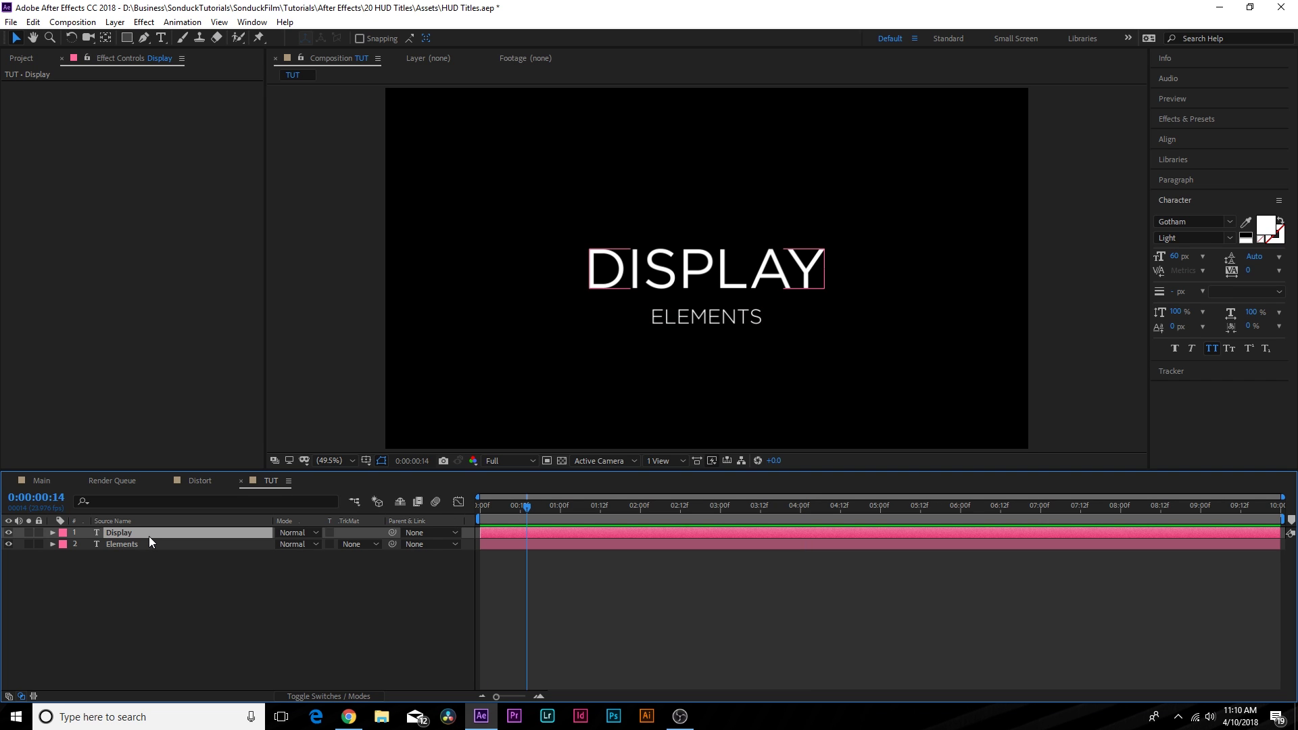
{"action": "left_click", "coordinate": [112, 548]}
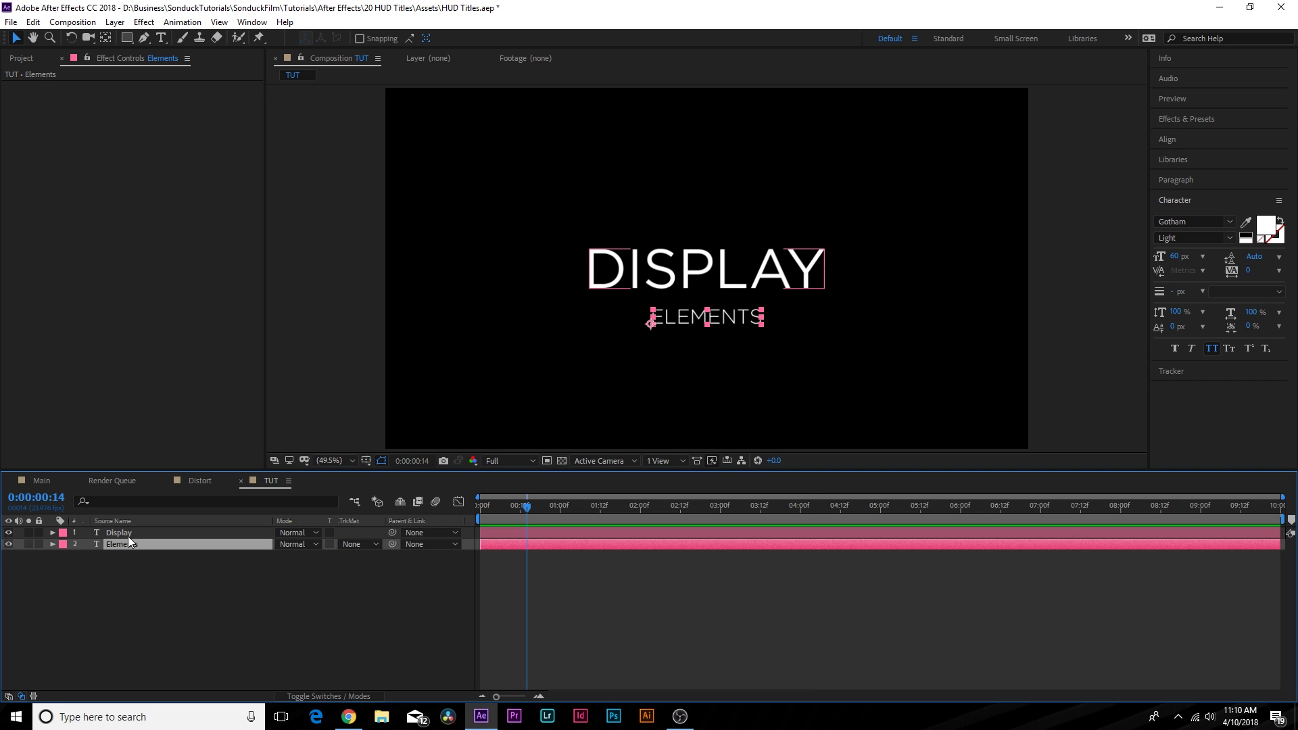
{"action": "left_click", "coordinate": [128, 533]}
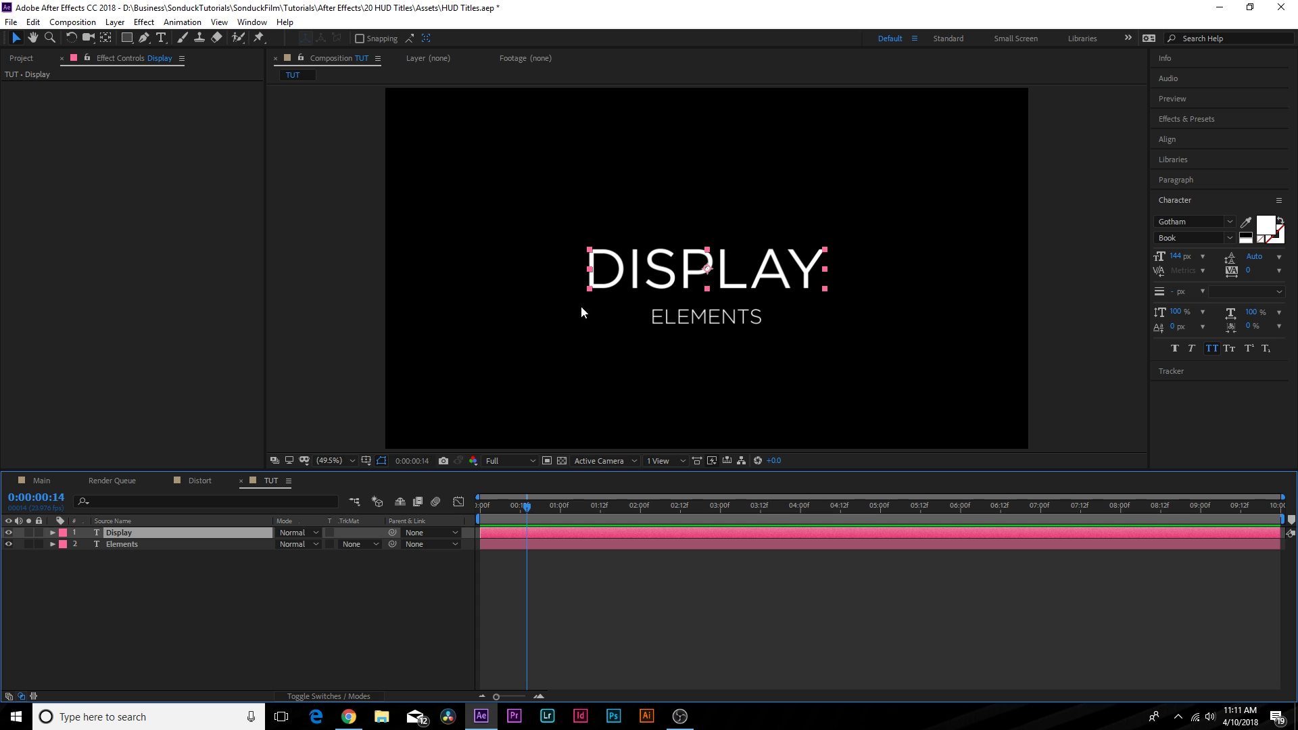
{"action": "left_click", "coordinate": [52, 532]}
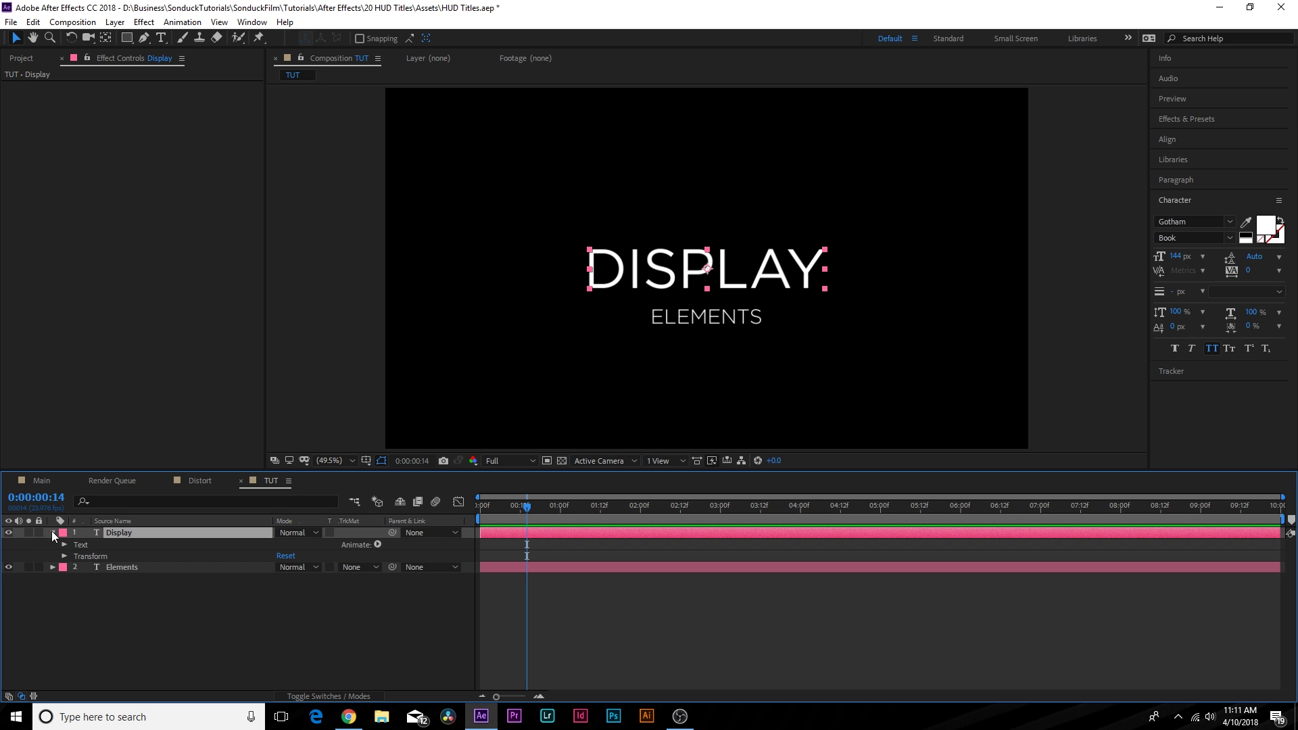
{"action": "left_click", "coordinate": [378, 544]}
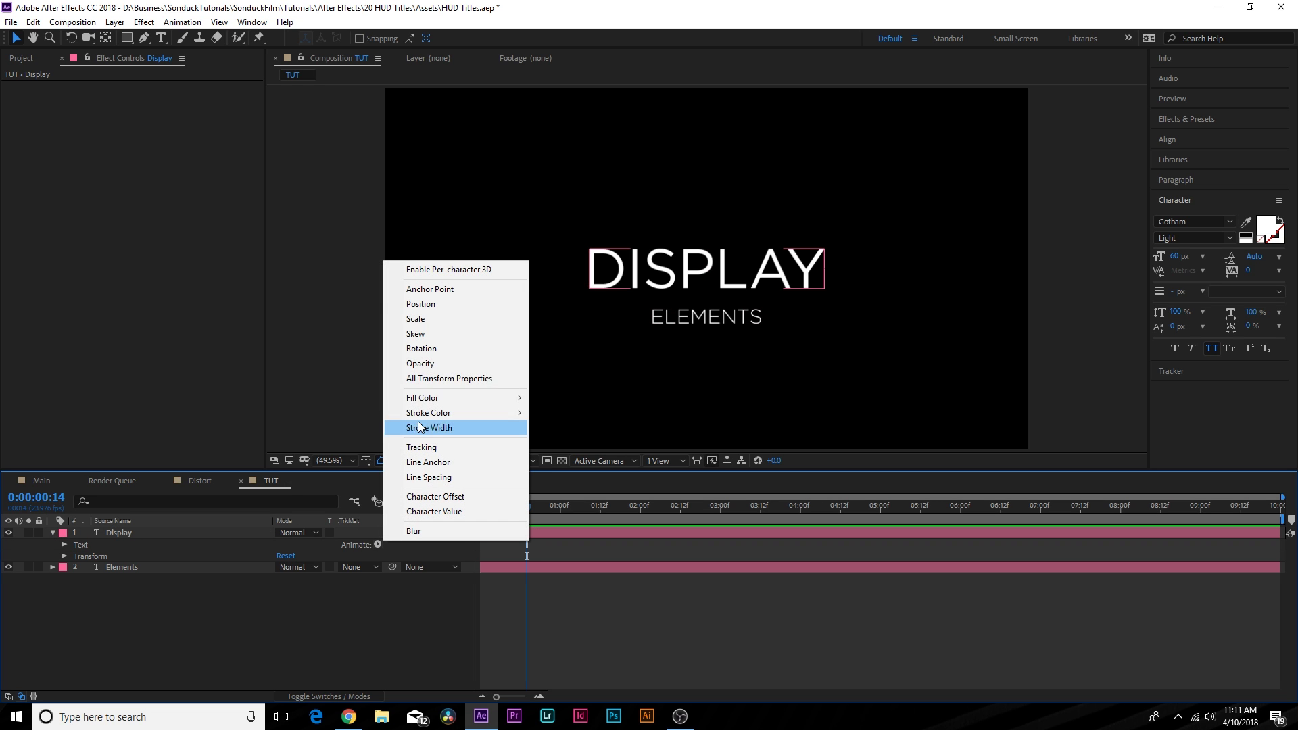
{"action": "left_click", "coordinate": [421, 363]}
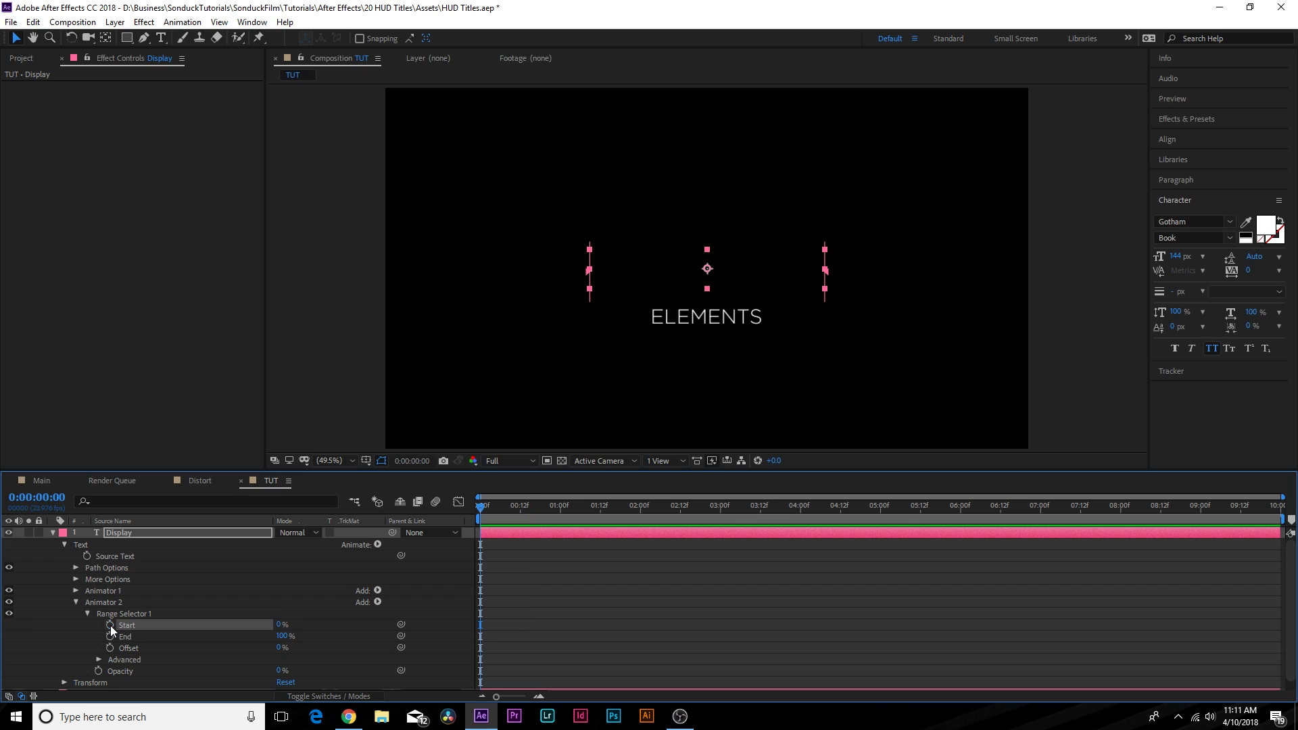
- Keyframe the Display layer's Range Selector Start from 0% at 0:00:00:00 to 100% at 0:00:02:00, and scrub through the reveal
{"action": "left_click", "coordinate": [110, 623]}
{"action": "left_click_drag", "start_coordinate": [492, 517], "coordinate": [640, 516]}
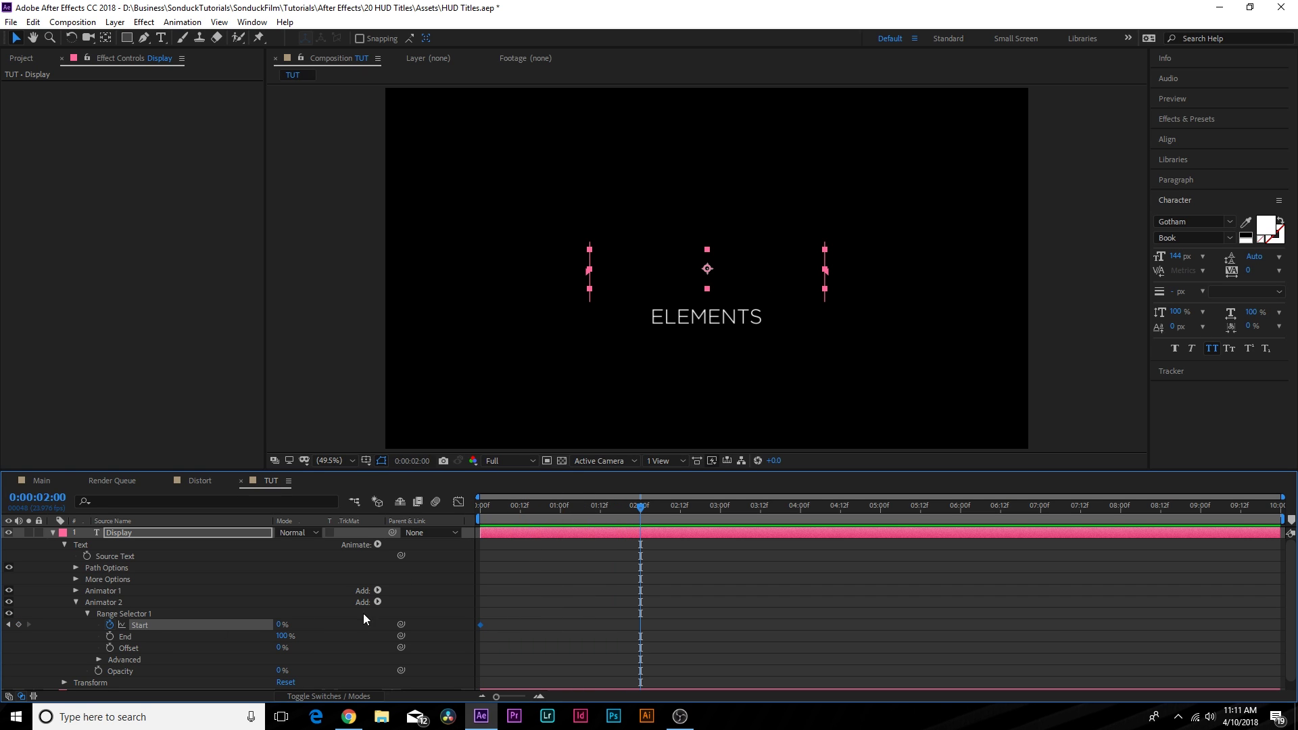
{"action": "left_click_drag", "start_coordinate": [277, 624], "coordinate": [365, 626]}
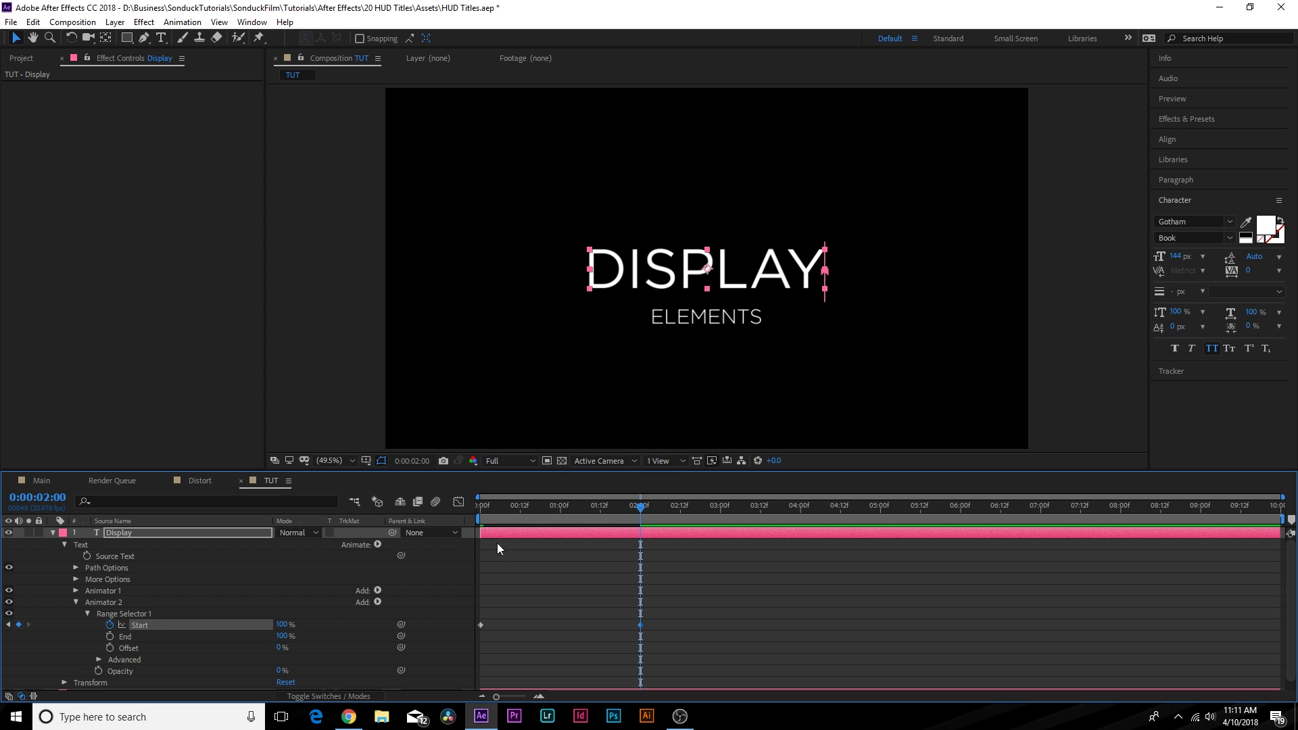
{"action": "left_click_drag", "start_coordinate": [490, 506], "coordinate": [640, 522]}
- Turn on Randomize Order in the range selector's advanced settings and scrub through the letter reveal
{"action": "scroll", "coordinate": [100, 614], "scroll_direction": "down", "scroll_amount": 1}
{"action": "left_click", "coordinate": [98, 651]}
{"action": "scroll", "coordinate": [100, 646], "scroll_direction": "down", "scroll_amount": 3}
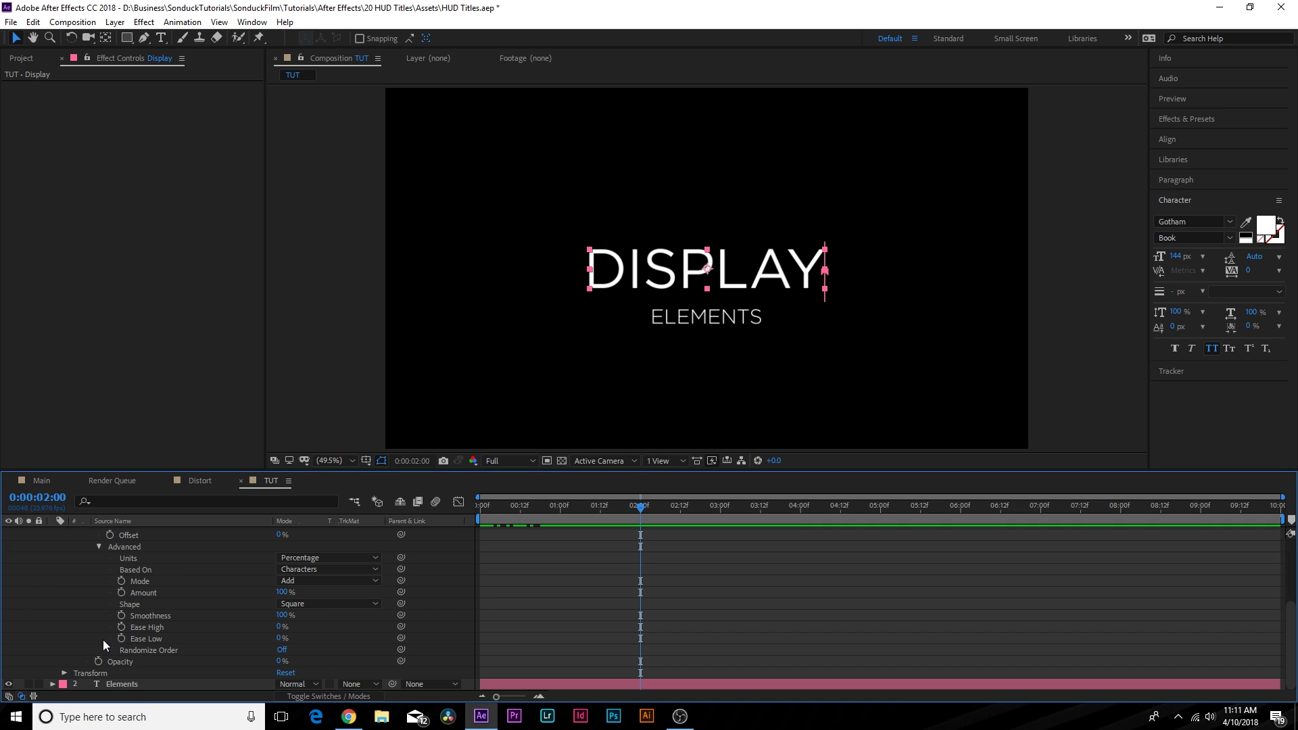
{"action": "left_click", "coordinate": [282, 651]}
{"action": "left_click_drag", "start_coordinate": [569, 512], "coordinate": [610, 536]}
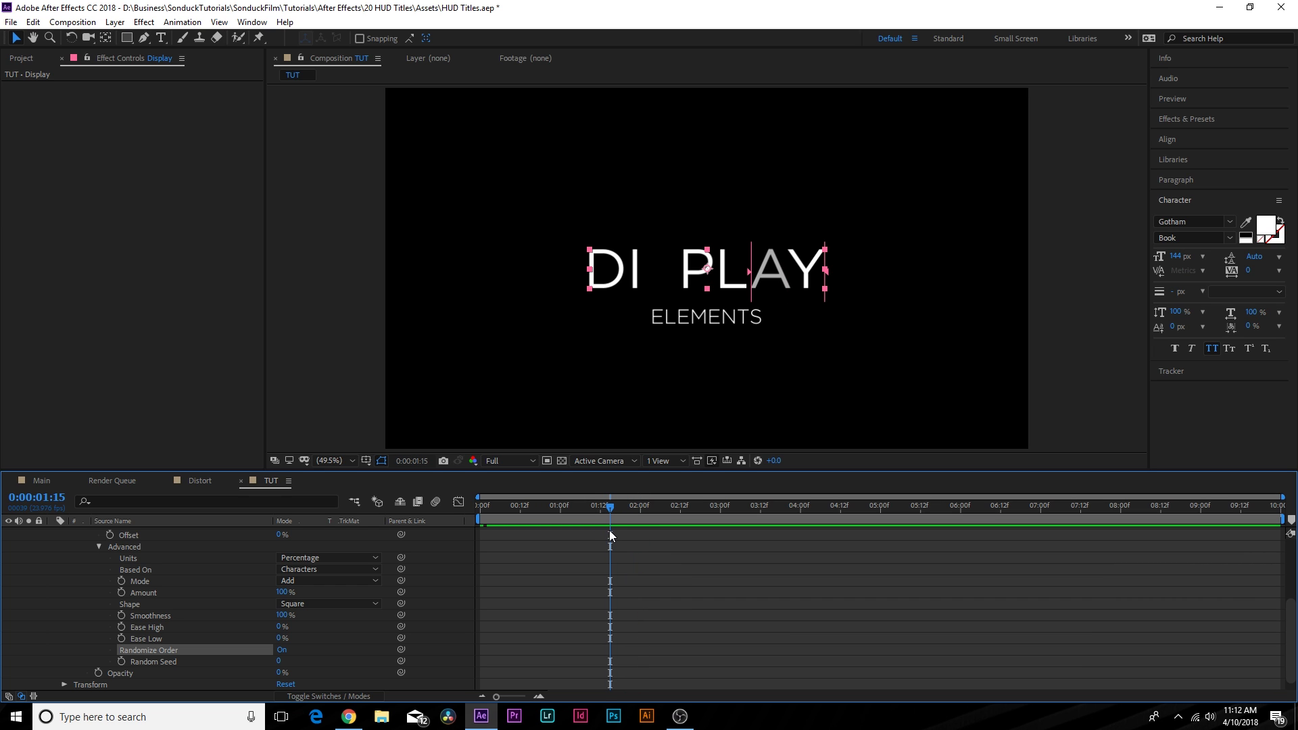
- Add a Start keyframe at 0:00:01:17 and set Start to 100% at 0:00:01:18
{"action": "scroll", "coordinate": [613, 539], "scroll_direction": "up", "scroll_amount": 4}
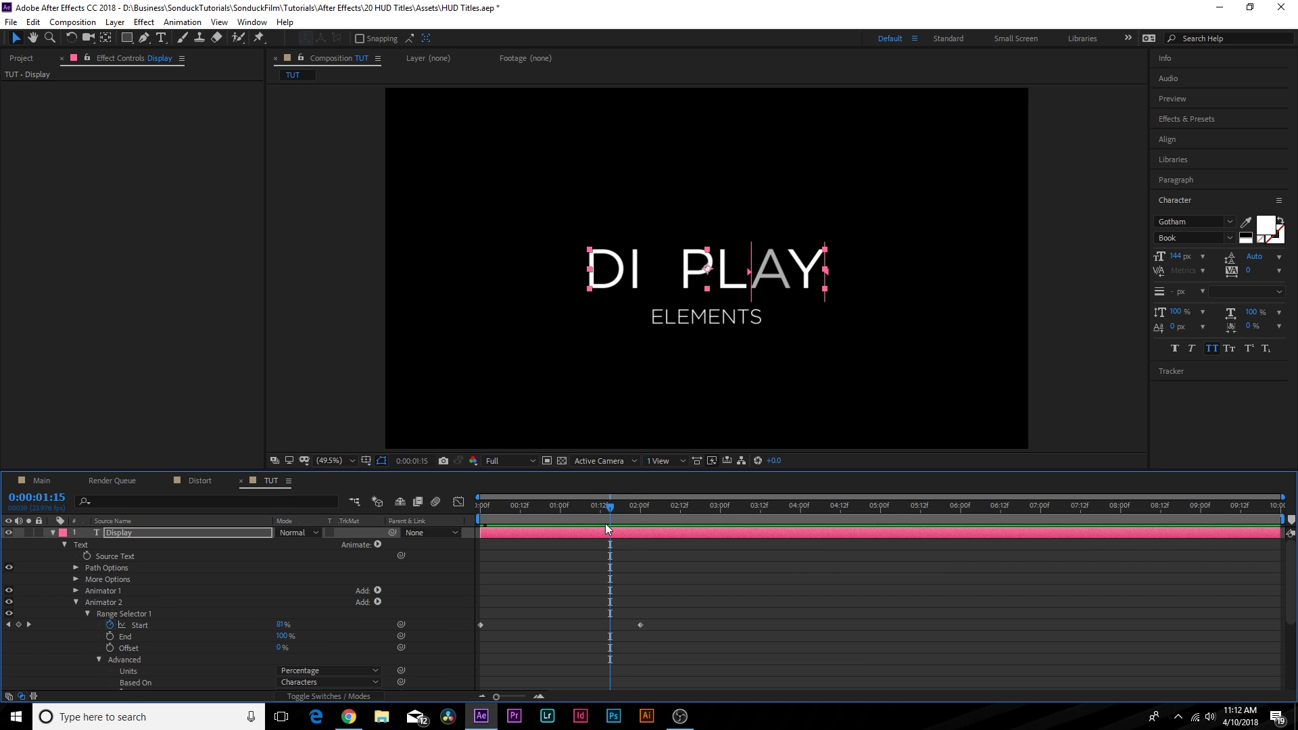
{"action": "left_click_drag", "start_coordinate": [606, 510], "coordinate": [615, 508]}
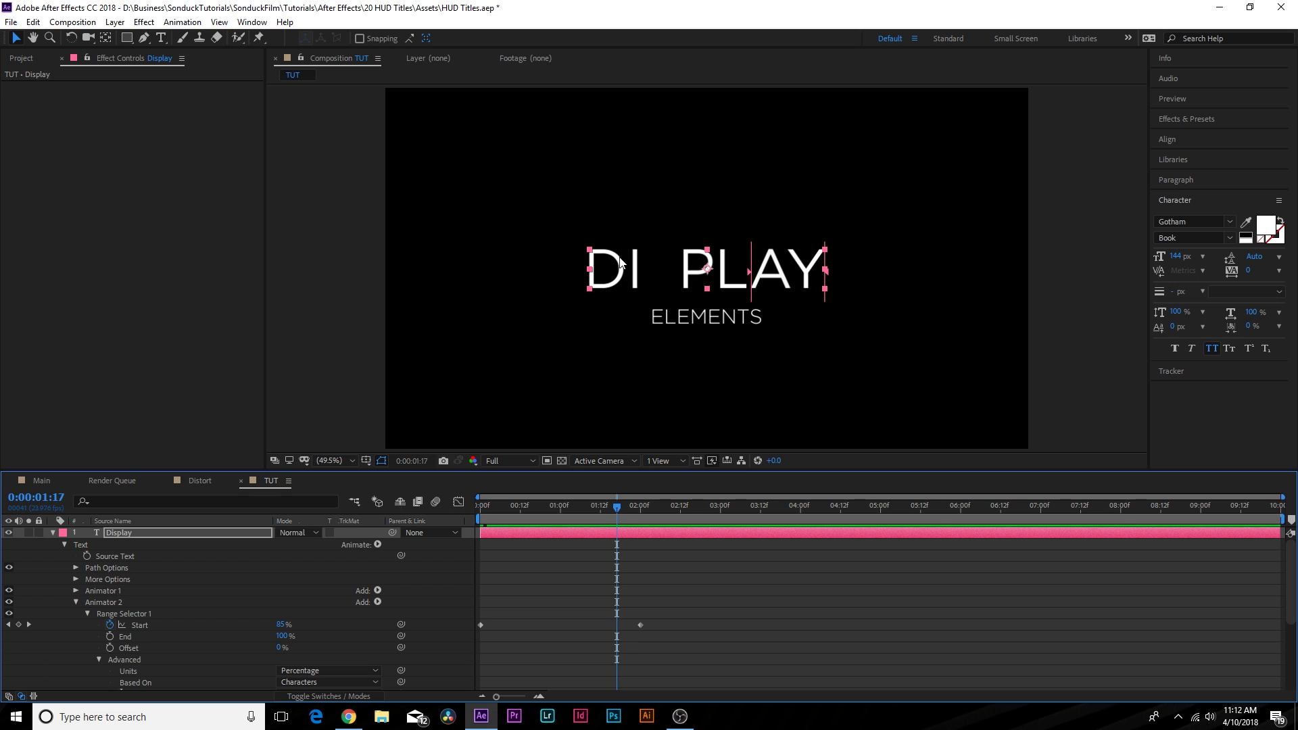
{"action": "left_click", "coordinate": [19, 625]}
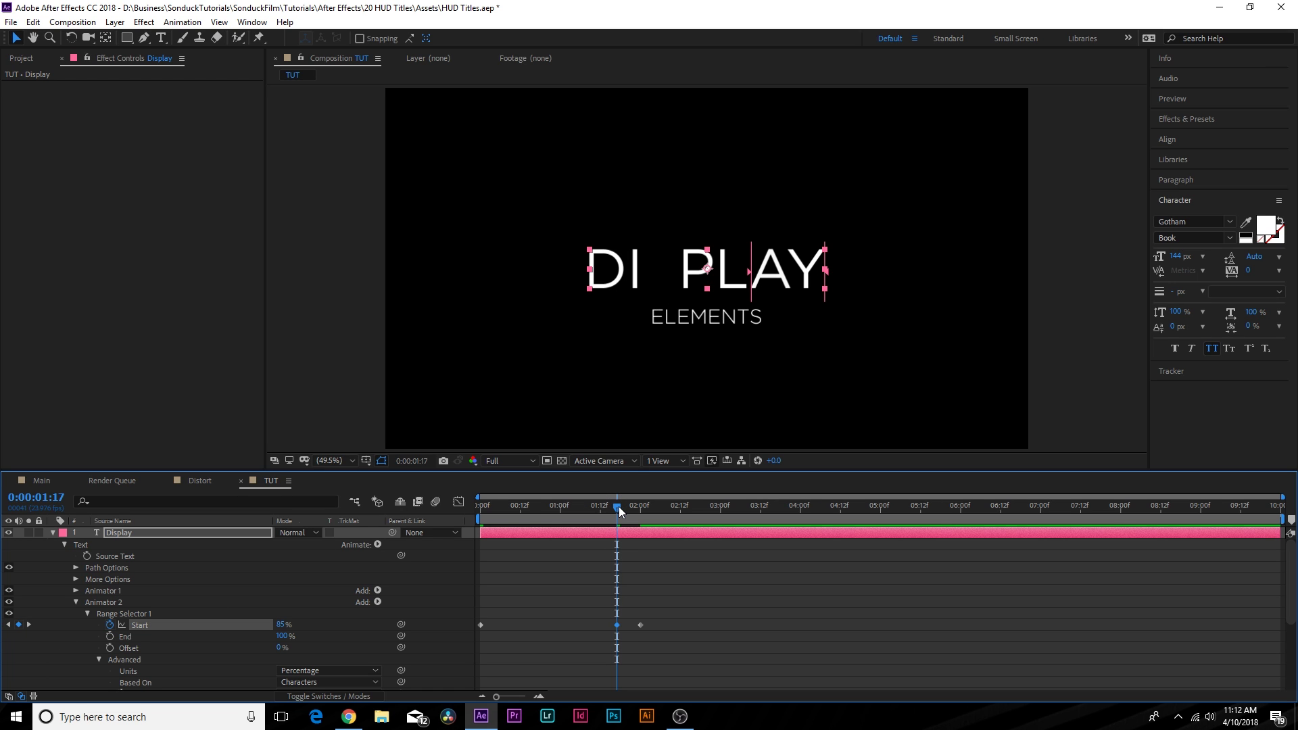
{"action": "left_click_drag", "start_coordinate": [618, 506], "coordinate": [621, 506]}
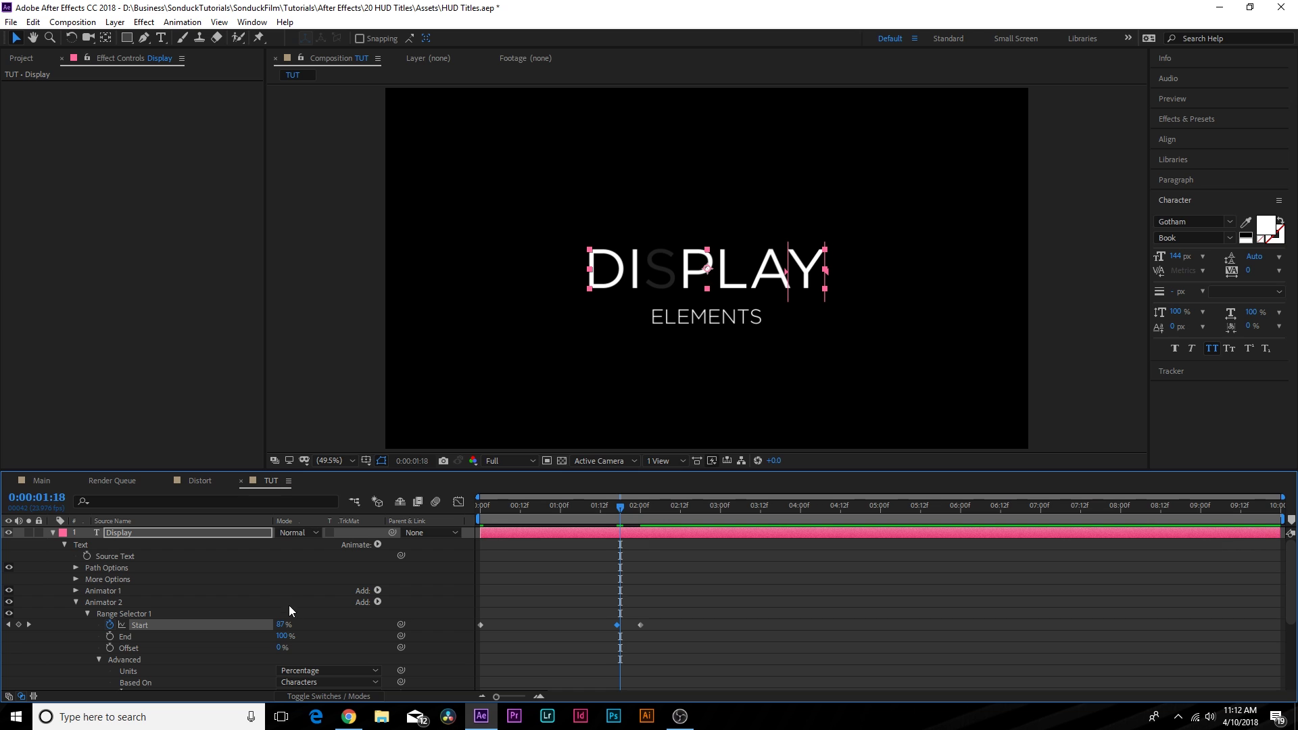
{"action": "left_click_drag", "start_coordinate": [285, 622], "coordinate": [318, 629]}
- Copy the Start keyframe pair at 0:00:01:17 and 0:00:01:18 and paste it four times further along the timeline to create a flicker
{"action": "left_click_drag", "start_coordinate": [581, 601], "coordinate": [629, 638]}
{"action": "key", "text": "equal"}
{"action": "key", "text": "equal"}
{"action": "key", "text": "equal"}
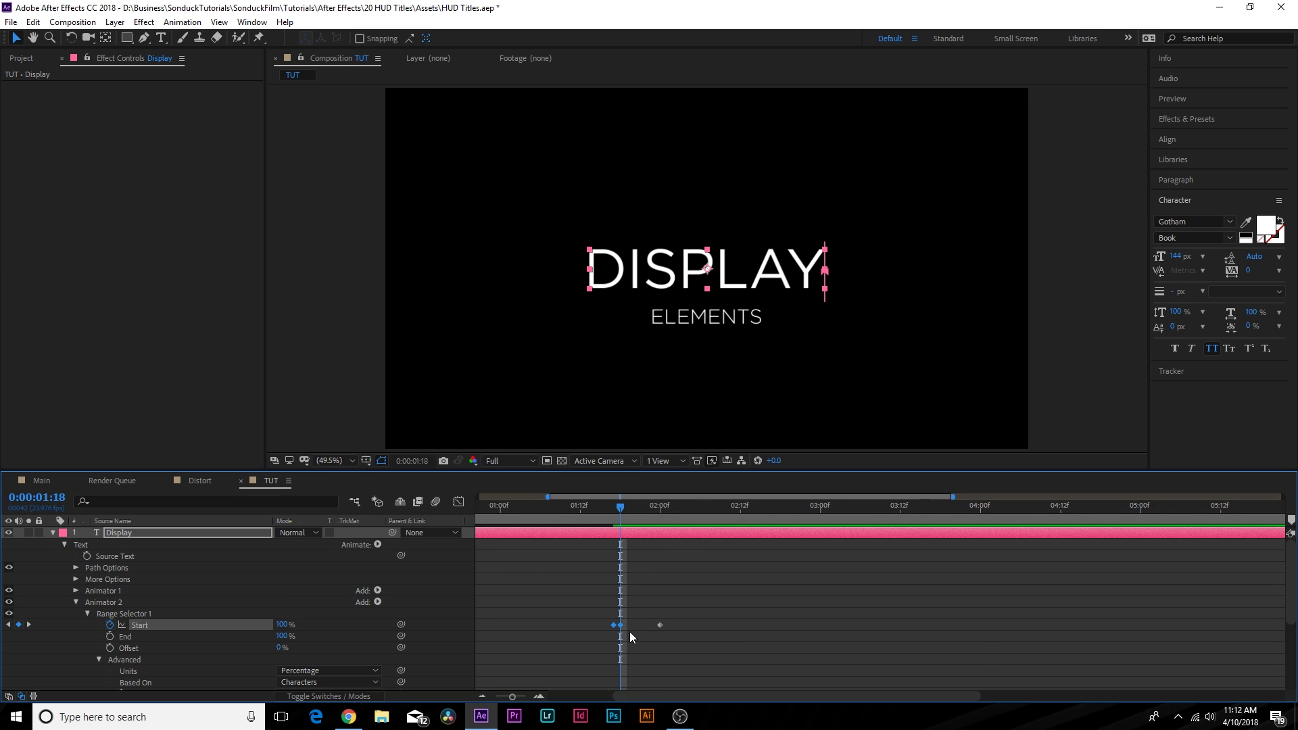
{"action": "left_click_drag", "start_coordinate": [626, 506], "coordinate": [673, 540]}
{"action": "key", "text": "ctrl+v"}
{"action": "key", "text": "ctrl+v"}
{"action": "key", "text": "ctrl+v"}
{"action": "key", "text": "ctrl+v"}
- Spread the Start flicker keyframes further apart and apply Easy Ease to the final one at 0:00:02:09
{"action": "left_click_drag", "start_coordinate": [629, 603], "coordinate": [798, 631]}
{"action": "left_click_drag", "start_coordinate": [647, 627], "coordinate": [1002, 642]}
{"action": "key", "text": "F9"}
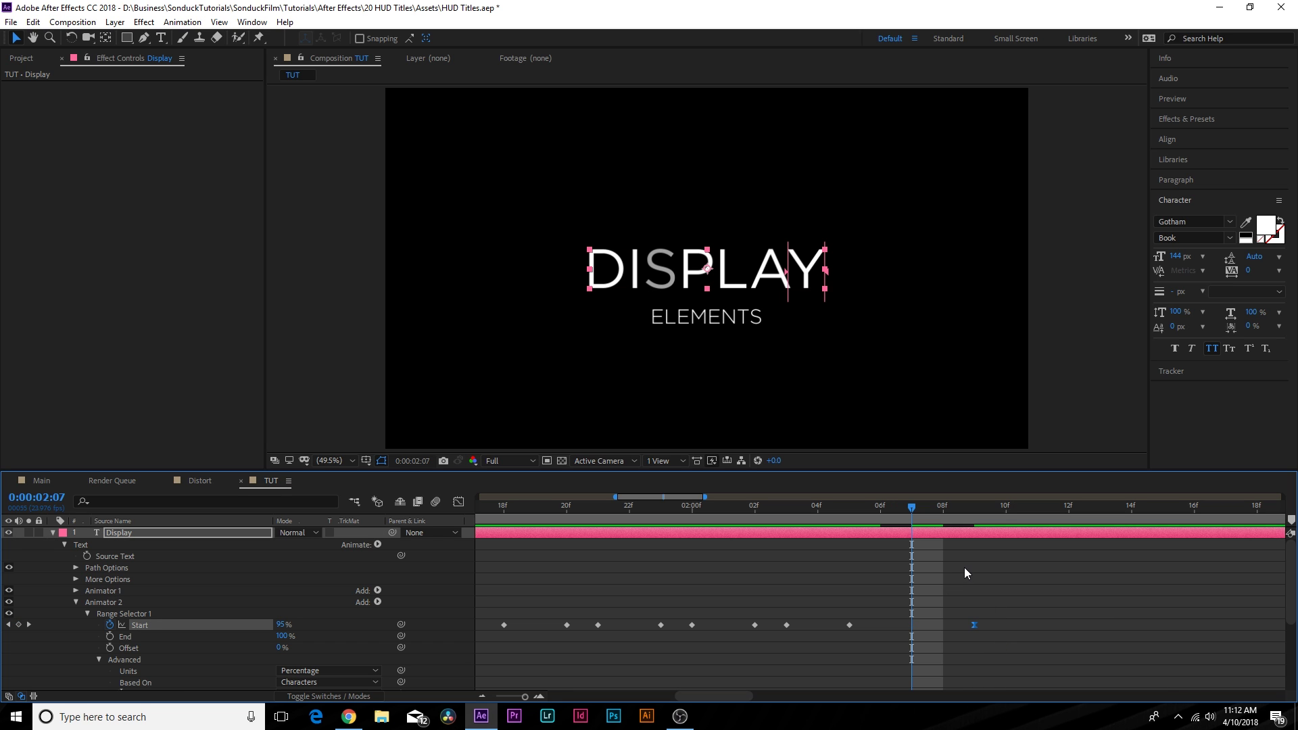
- End the work area shortly before the 3-second mark and preview the Display title's flickering reveal
{"action": "key", "text": ";"}
{"action": "left_click", "coordinate": [680, 506]}
{"action": "key", "text": "ctrl+grave"}
{"action": "key", "text": "n"}
{"action": "key", "text": "space"}
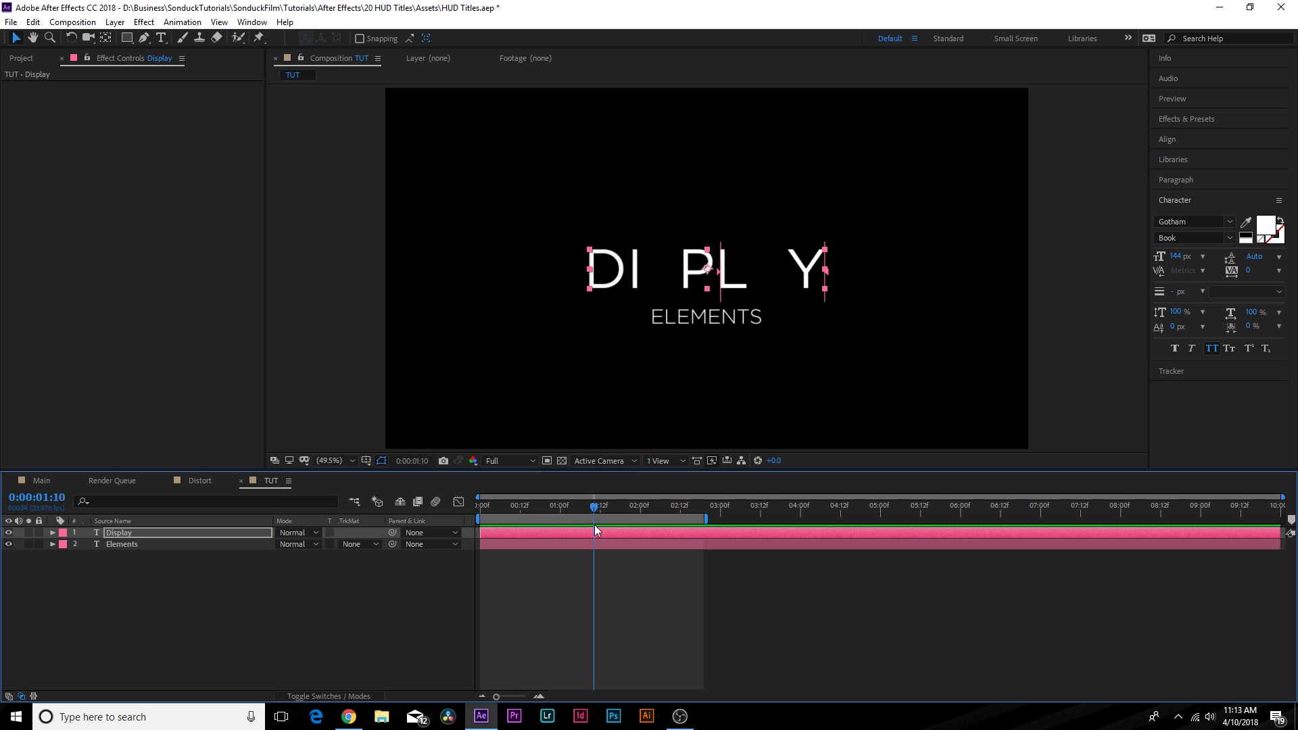
{"action": "left_click_drag", "start_coordinate": [649, 531], "coordinate": [700, 542]}
{"action": "left_click", "coordinate": [283, 633]}
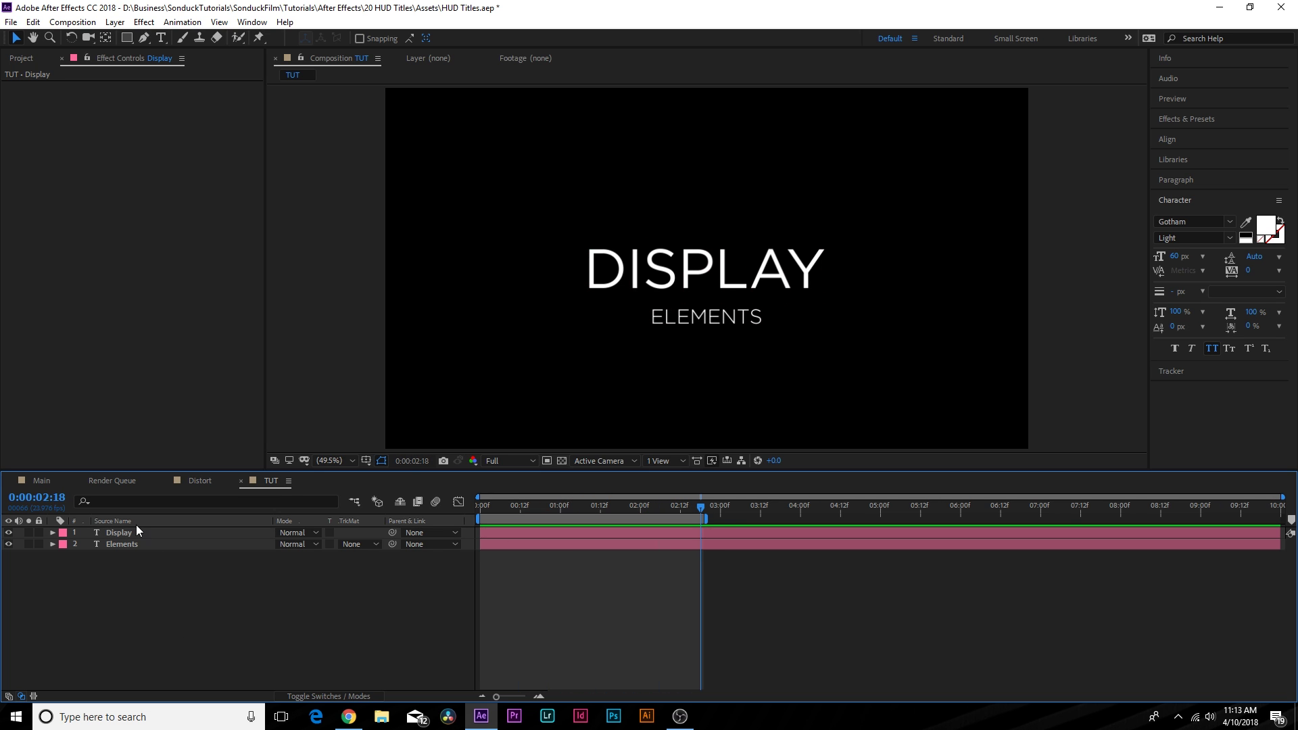
- Apply the expression time*100/4 to the Elements layer's Opacity and scrub through the resulting fade-in
{"action": "left_click", "coordinate": [117, 544]}
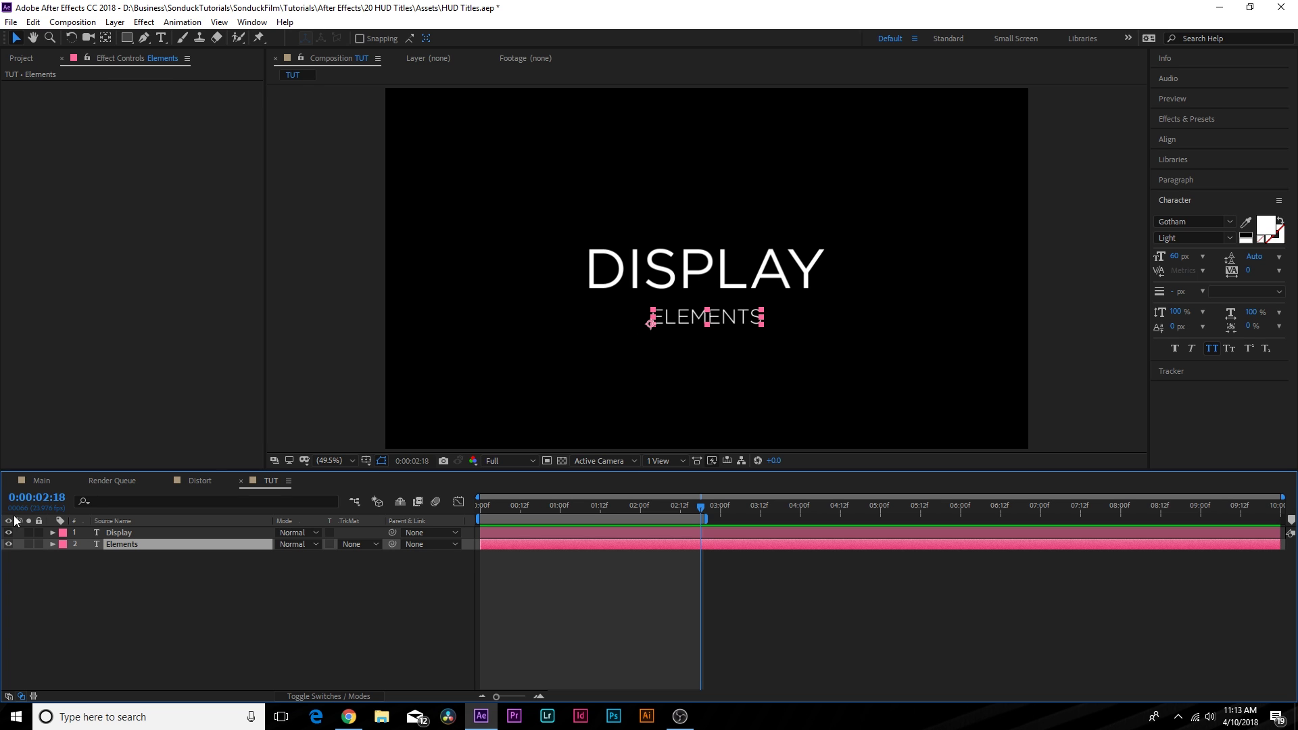
{"action": "key", "text": "t"}
{"action": "left_click", "coordinate": [87, 556], "text": "alt"}
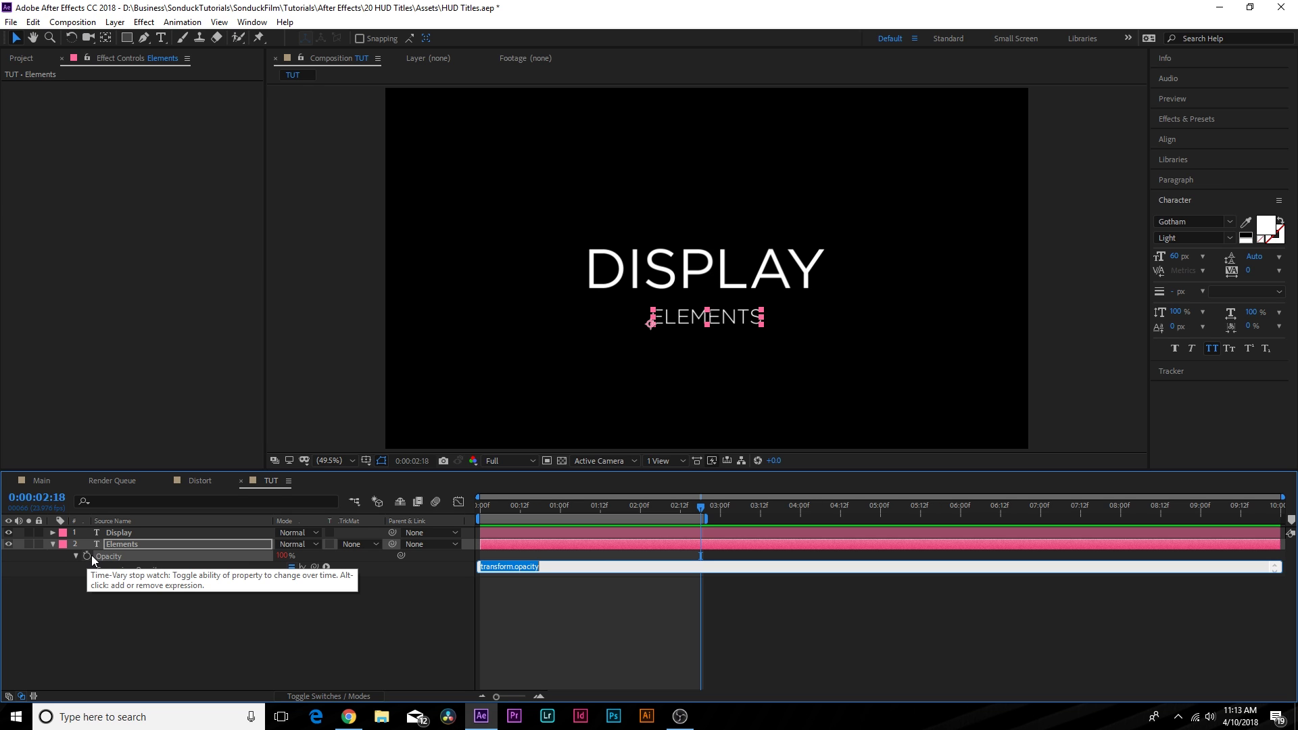
{"action": "type", "text": "time*100/4"}
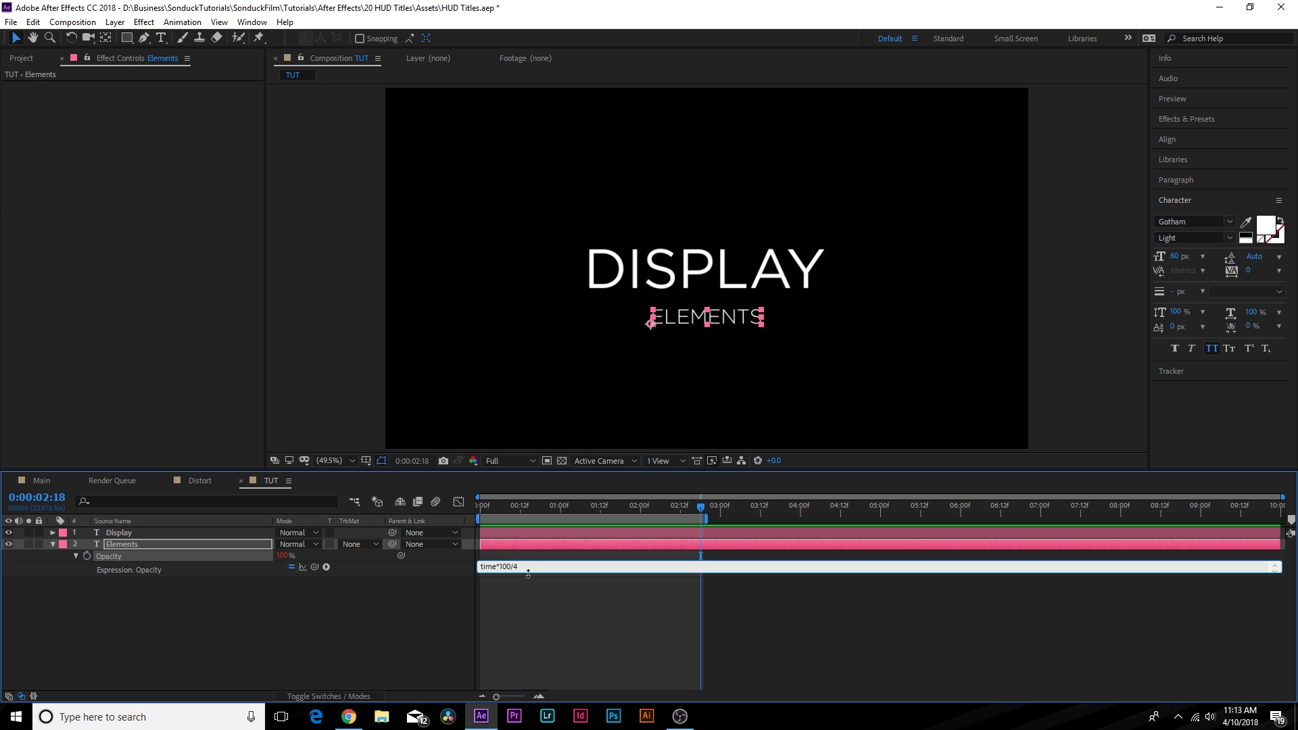
{"action": "left_click", "coordinate": [417, 631]}
{"action": "left_click_drag", "start_coordinate": [487, 509], "coordinate": [731, 529]}
- Re-enter 4 as the divisor in the Elements layer's Opacity expression
{"action": "left_click", "coordinate": [531, 566]}
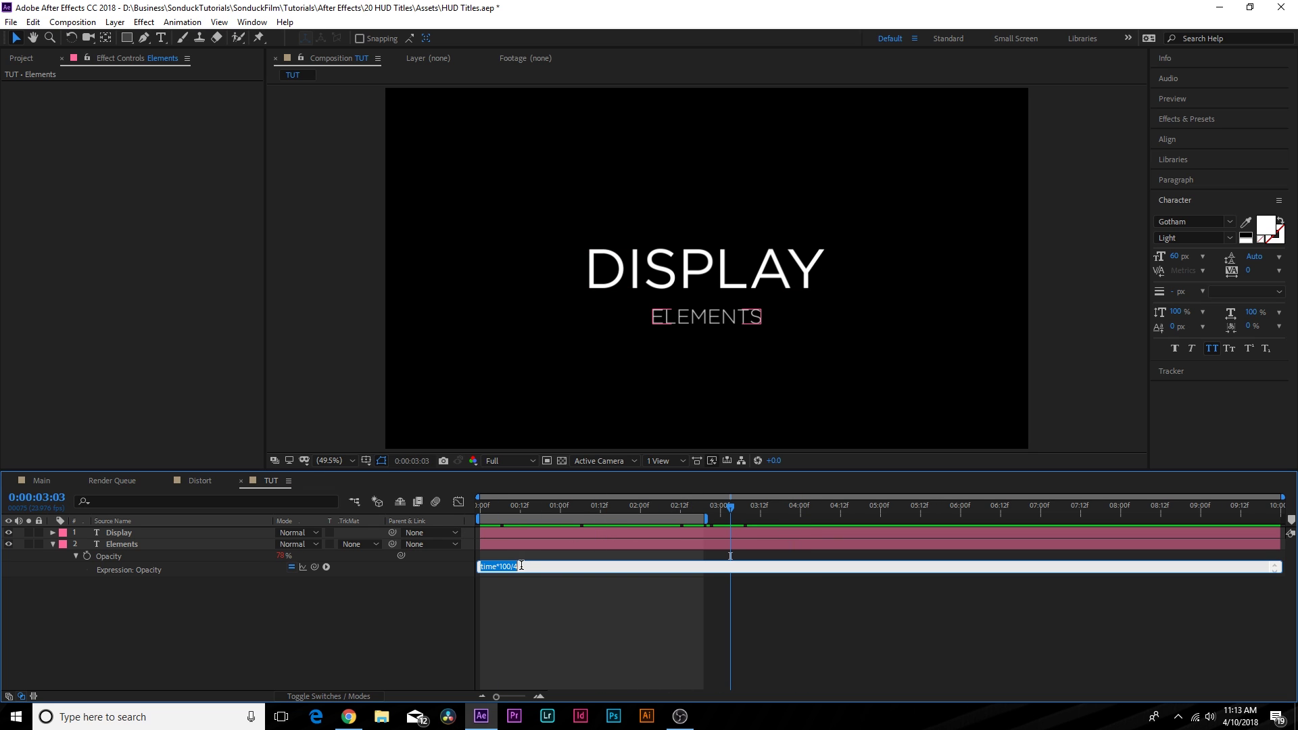
{"action": "left_click", "coordinate": [532, 568]}
{"action": "key", "text": "BackSpace"}
{"action": "type", "text": "4"}
{"action": "left_click", "coordinate": [529, 606]}
- End the work area at 0:00:04:00 and collapse the Elements layer's properties
{"action": "left_click_drag", "start_coordinate": [529, 505], "coordinate": [800, 551]}
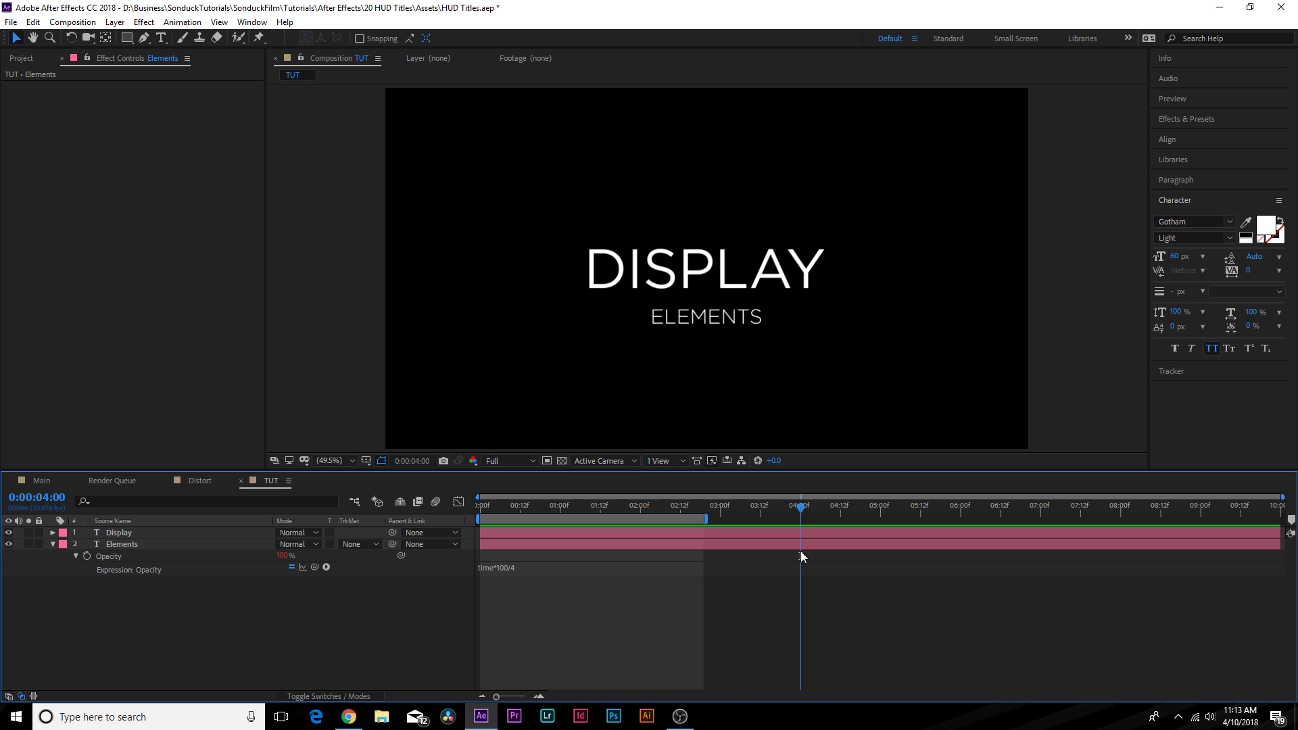
{"action": "key", "text": "n"}
{"action": "left_click", "coordinate": [52, 544]}
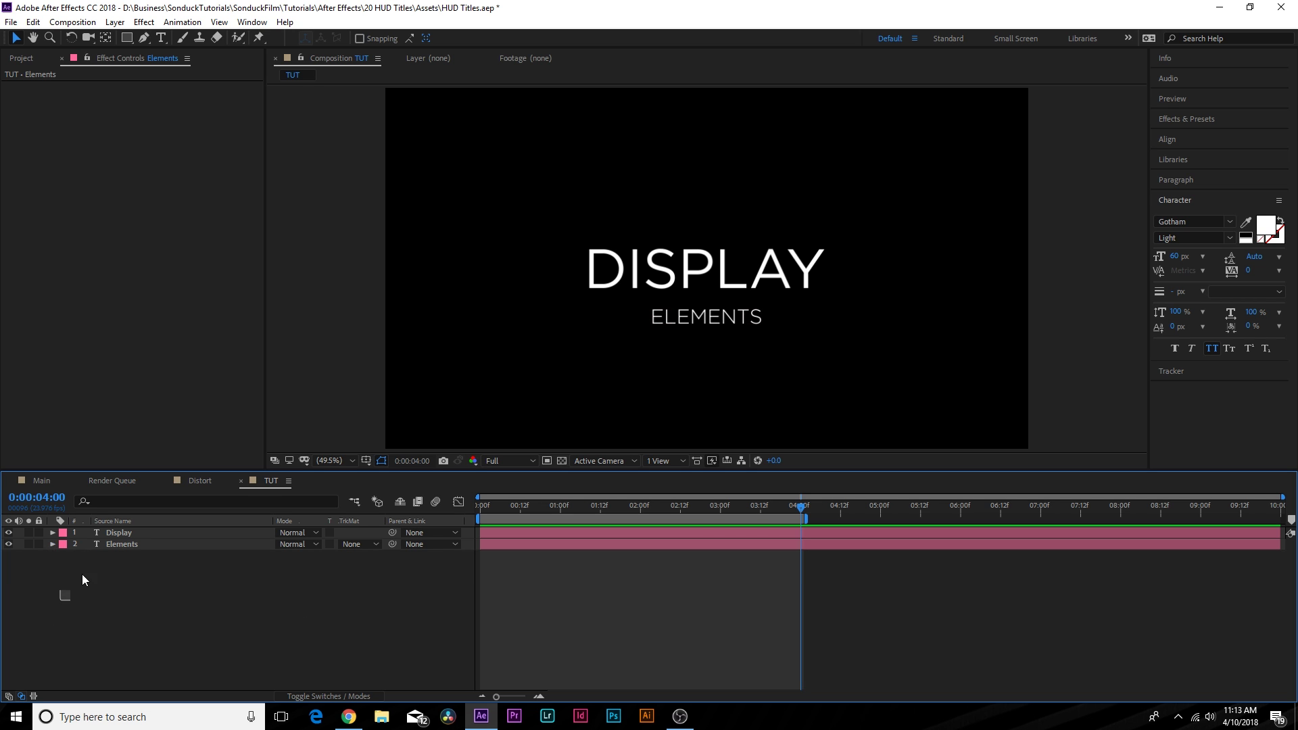
- Pre-compose the Display and Elements layers into a new composition named Titles
{"action": "left_click_drag", "start_coordinate": [66, 595], "coordinate": [127, 525]}
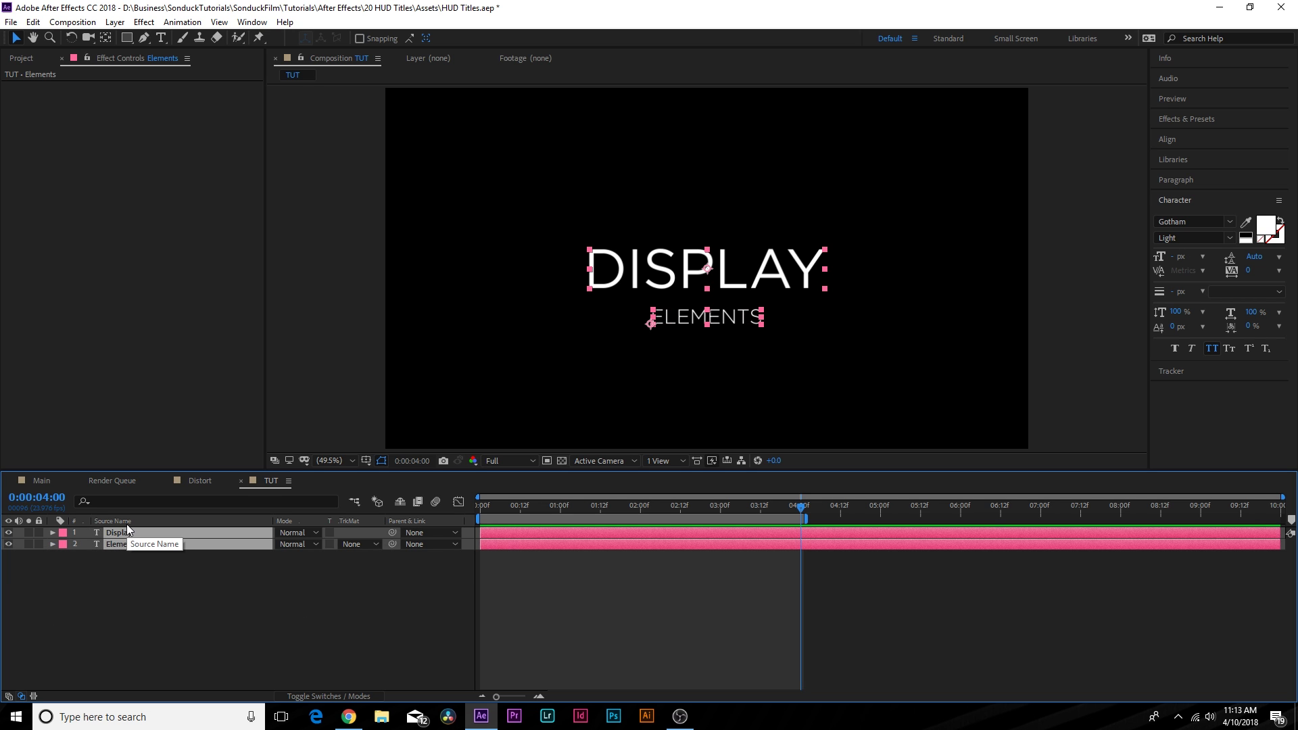
{"action": "key", "text": "ctrl+shift+c"}
{"action": "type", "text": "Title"}
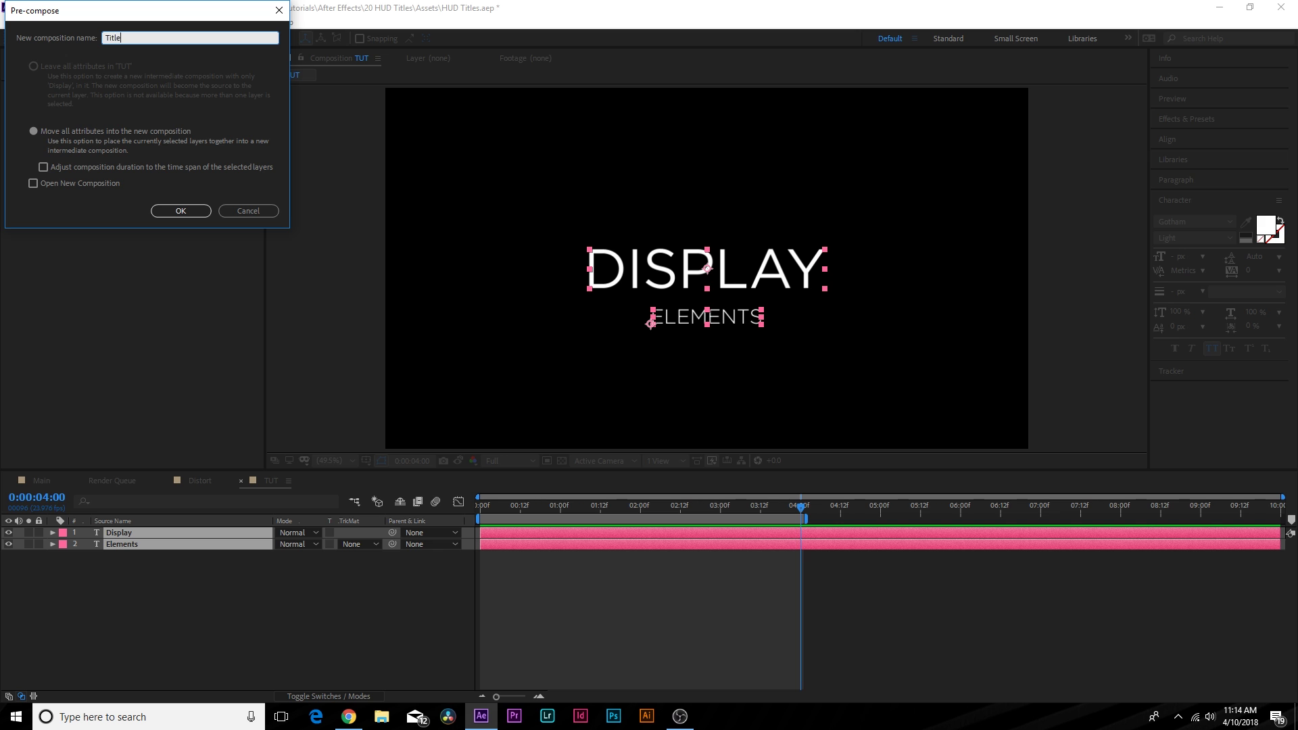
{"action": "type", "text": "s"}
{"action": "key", "text": "Return"}
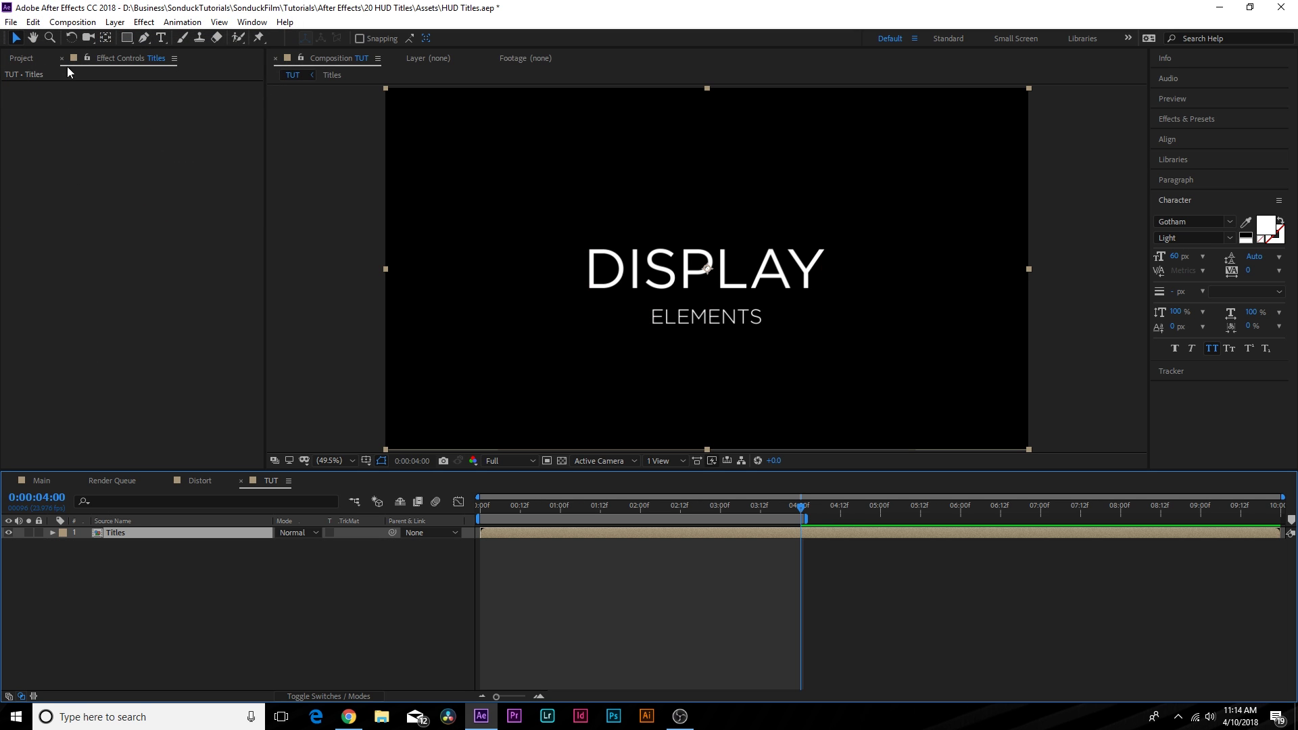
- Deselect the Titles layer and activate the Ellipse tool
{"action": "left_click", "coordinate": [115, 22]}
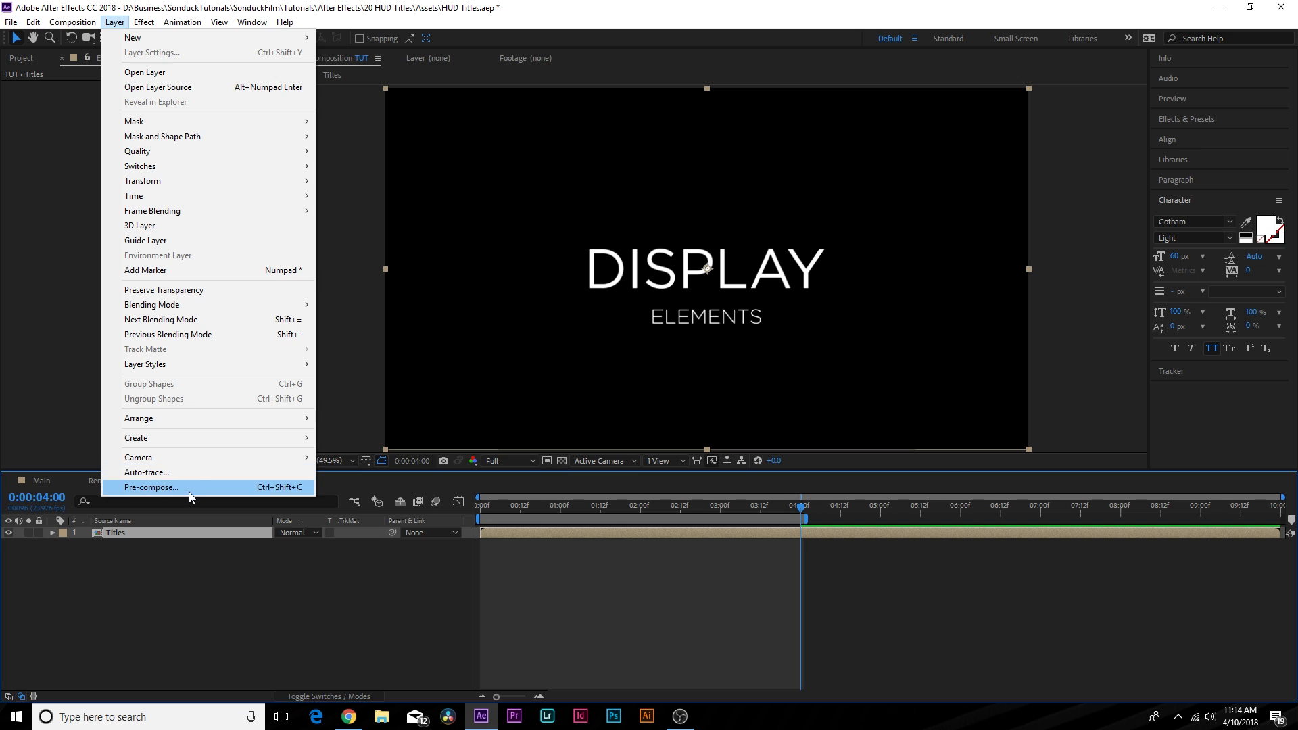
{"action": "left_click", "coordinate": [153, 592]}
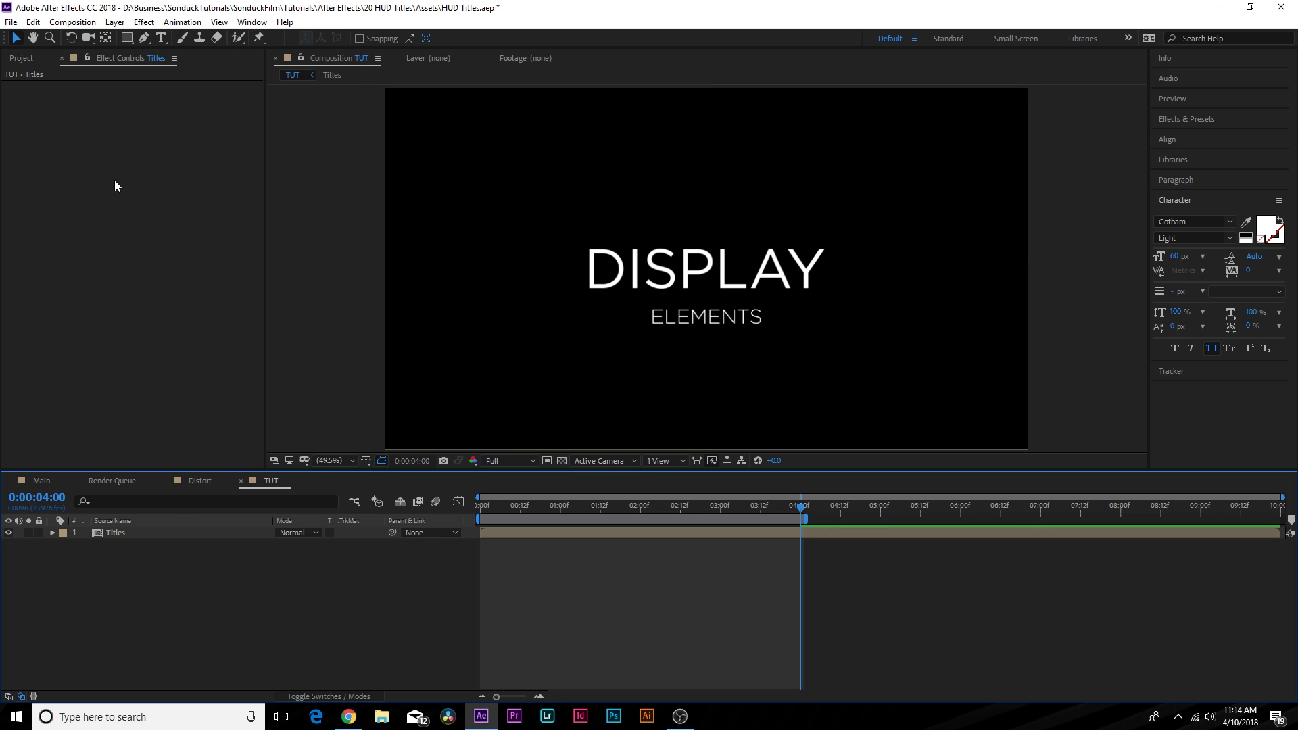
{"action": "mouse_move", "coordinate": [126, 38]}
{"action": "left_mouse_down"}
{"action": "mouse_move", "coordinate": [168, 43]}
{"action": "mouse_move", "coordinate": [163, 70]}
{"action": "left_mouse_up"}
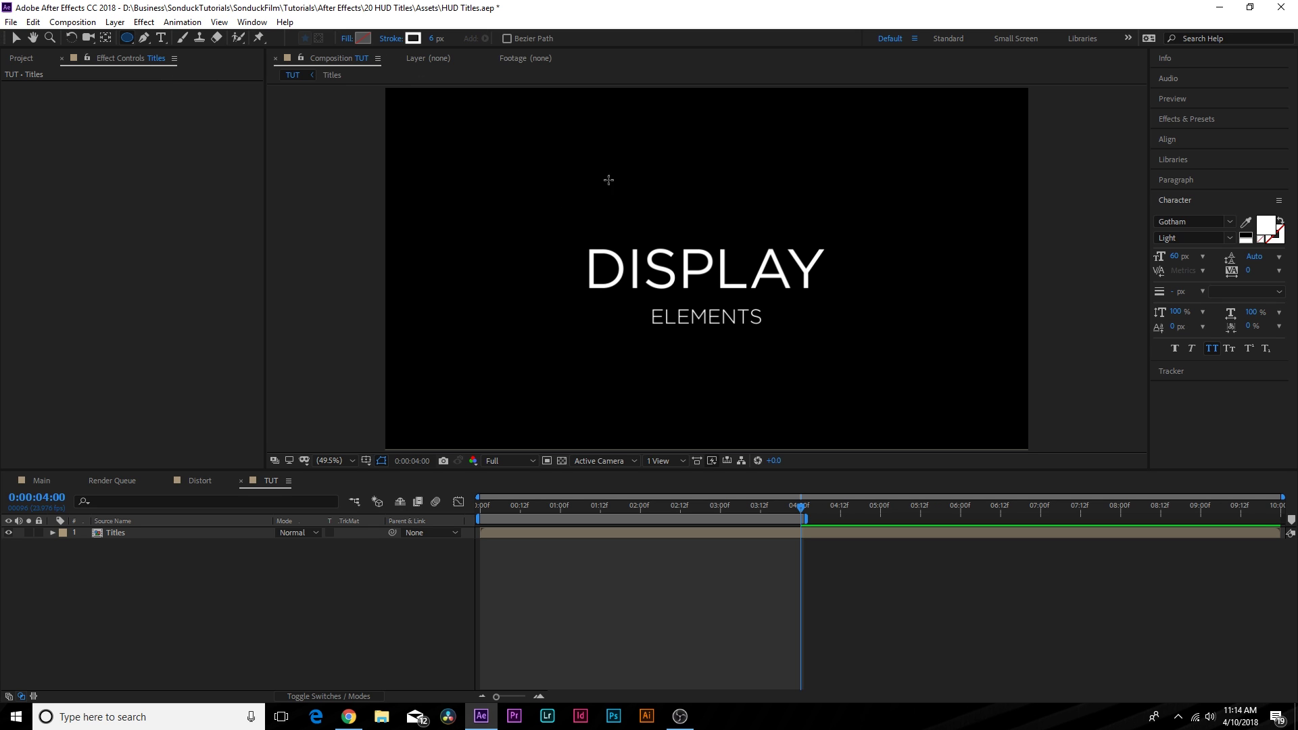
- Lower the fill opacity for new shapes and change their fill color to blue
{"action": "left_click", "coordinate": [346, 41]}
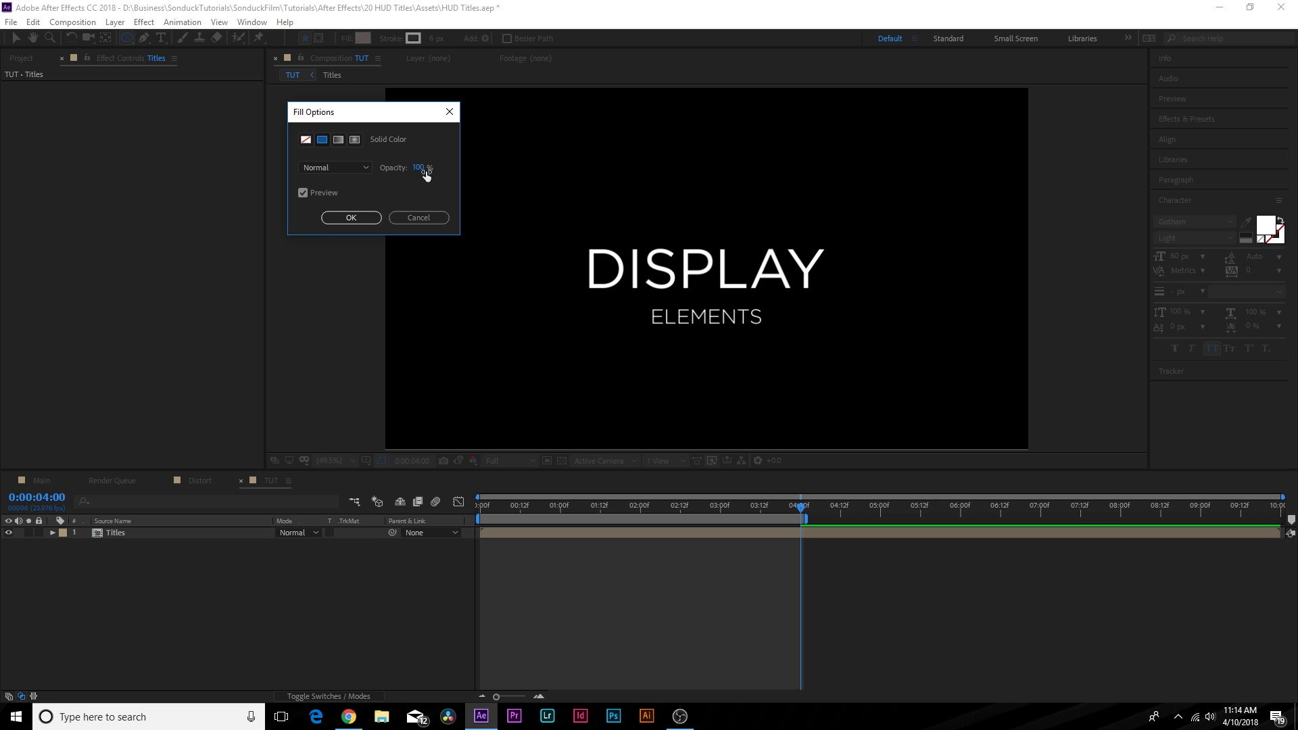
{"action": "left_click_drag", "start_coordinate": [419, 167], "coordinate": [353, 168]}
{"action": "left_click", "coordinate": [351, 216]}
{"action": "left_click", "coordinate": [363, 38]}
{"action": "left_click_drag", "start_coordinate": [248, 402], "coordinate": [250, 309]}
{"action": "left_click", "coordinate": [206, 276]}
{"action": "left_click", "coordinate": [344, 235]}
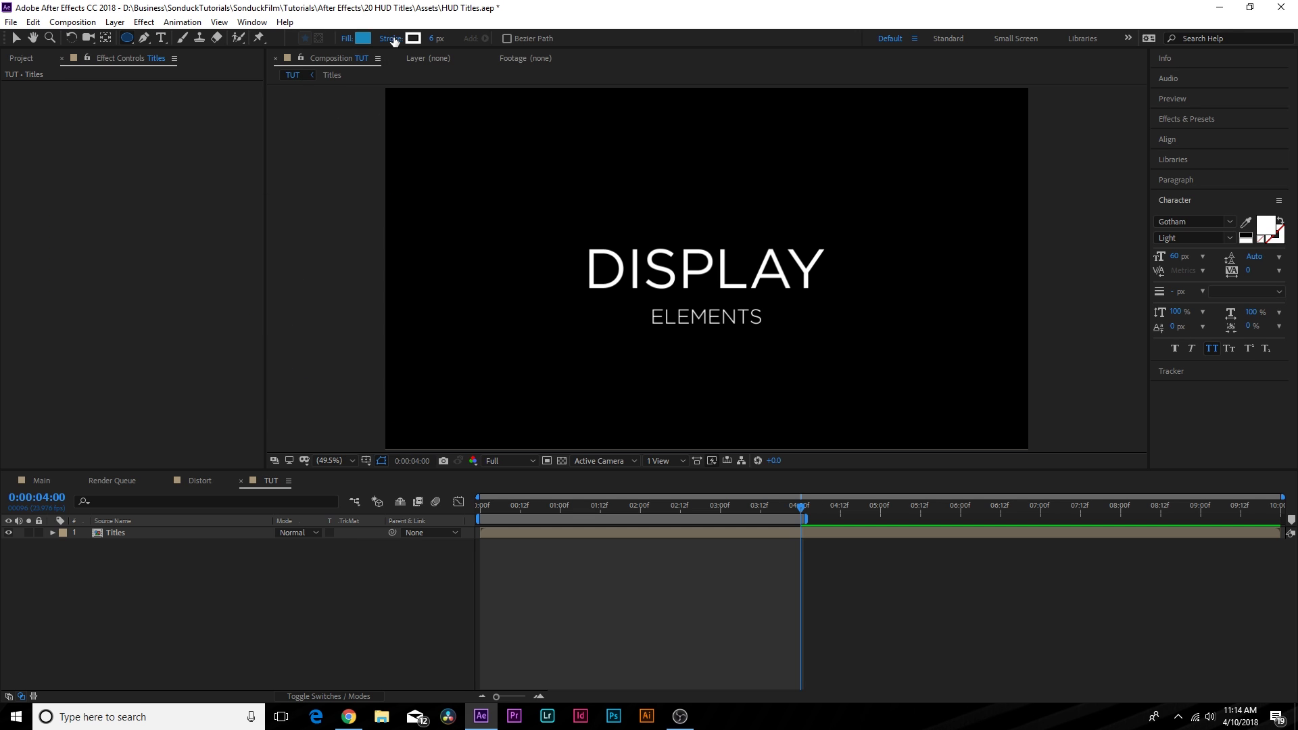
- Set the stroke for new shapes to dark blue 235A74 with a 6 px width
{"action": "left_click", "coordinate": [411, 38]}
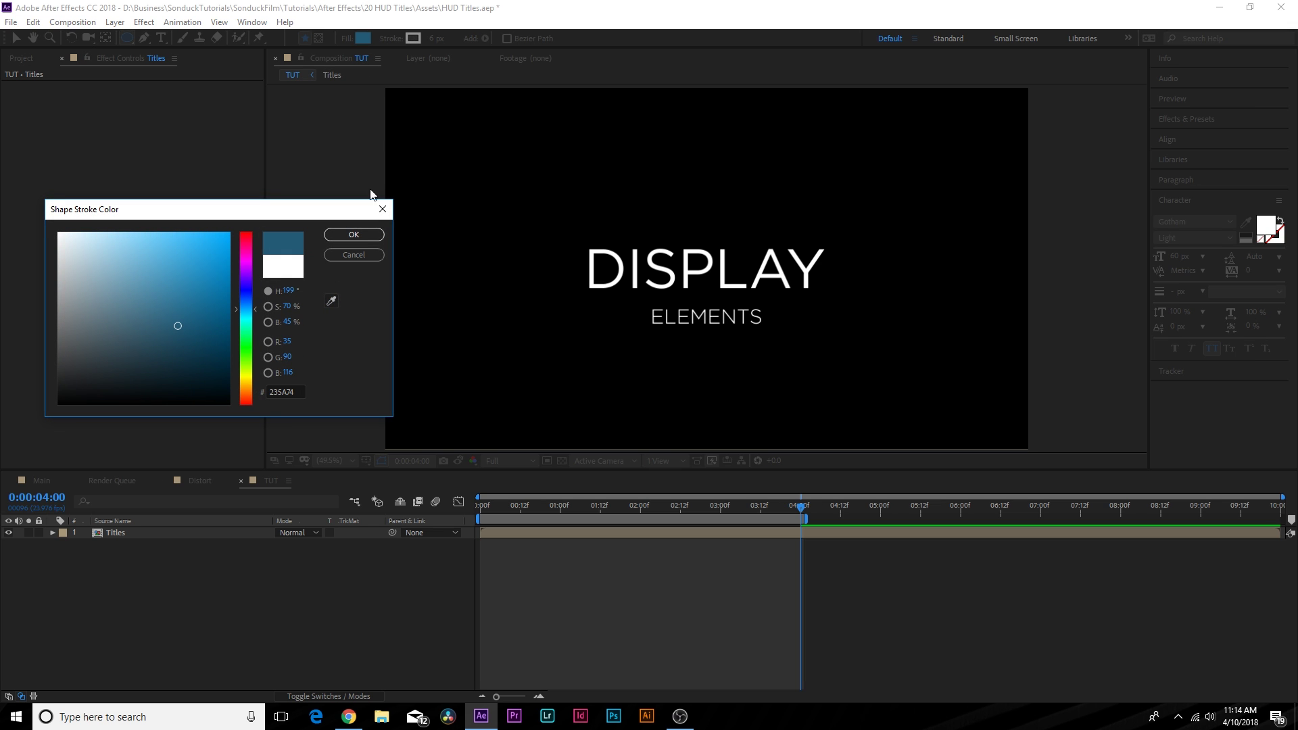
{"action": "left_click", "coordinate": [371, 234]}
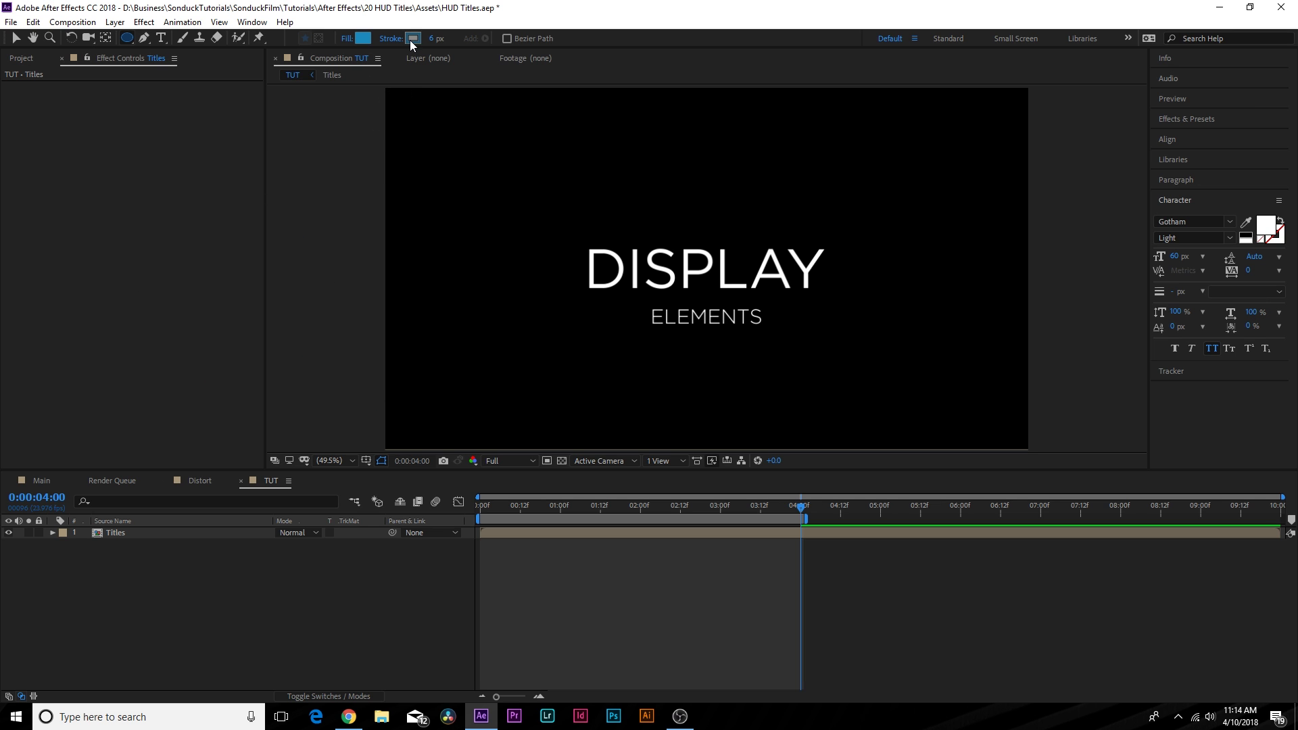
{"action": "left_click", "coordinate": [428, 37]}
{"action": "type", "text": "6"}
- Draw a large circle enclosing the DISPLAY and ELEMENTS text with the Ellipse tool
{"action": "left_click", "coordinate": [144, 99]}
{"action": "left_click", "coordinate": [127, 38]}
{"action": "left_click", "coordinate": [184, 67]}
{"action": "mouse_move", "coordinate": [697, 271]}
{"action": "left_mouse_down"}
{"action": "mouse_move", "coordinate": [784, 348]}
{"action": "mouse_move", "coordinate": [863, 363]}
{"action": "left_mouse_up"}
{"action": "left_click", "coordinate": [197, 625]}
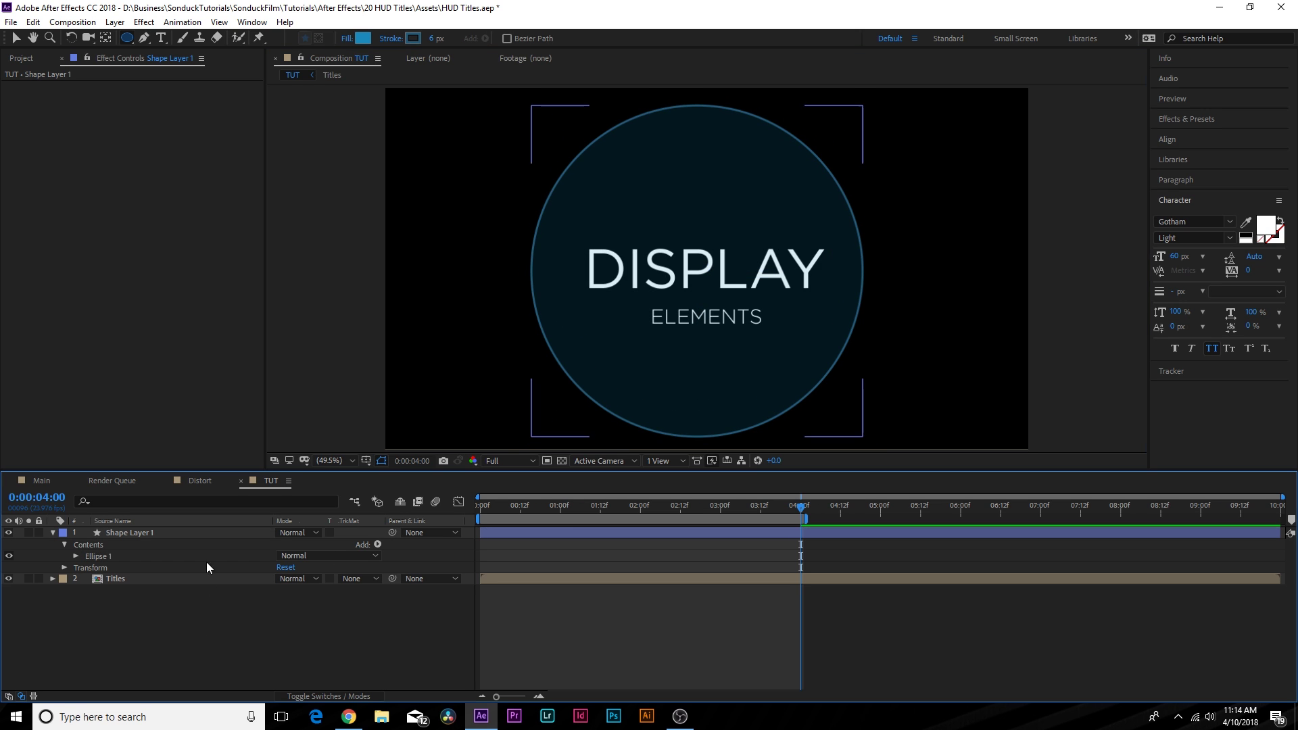
- Center the circle's shape layer horizontally and vertically in the composition and collapse its properties
{"action": "left_click", "coordinate": [168, 525]}
{"action": "left_click", "coordinate": [167, 532]}
{"action": "left_click", "coordinate": [1166, 139]}
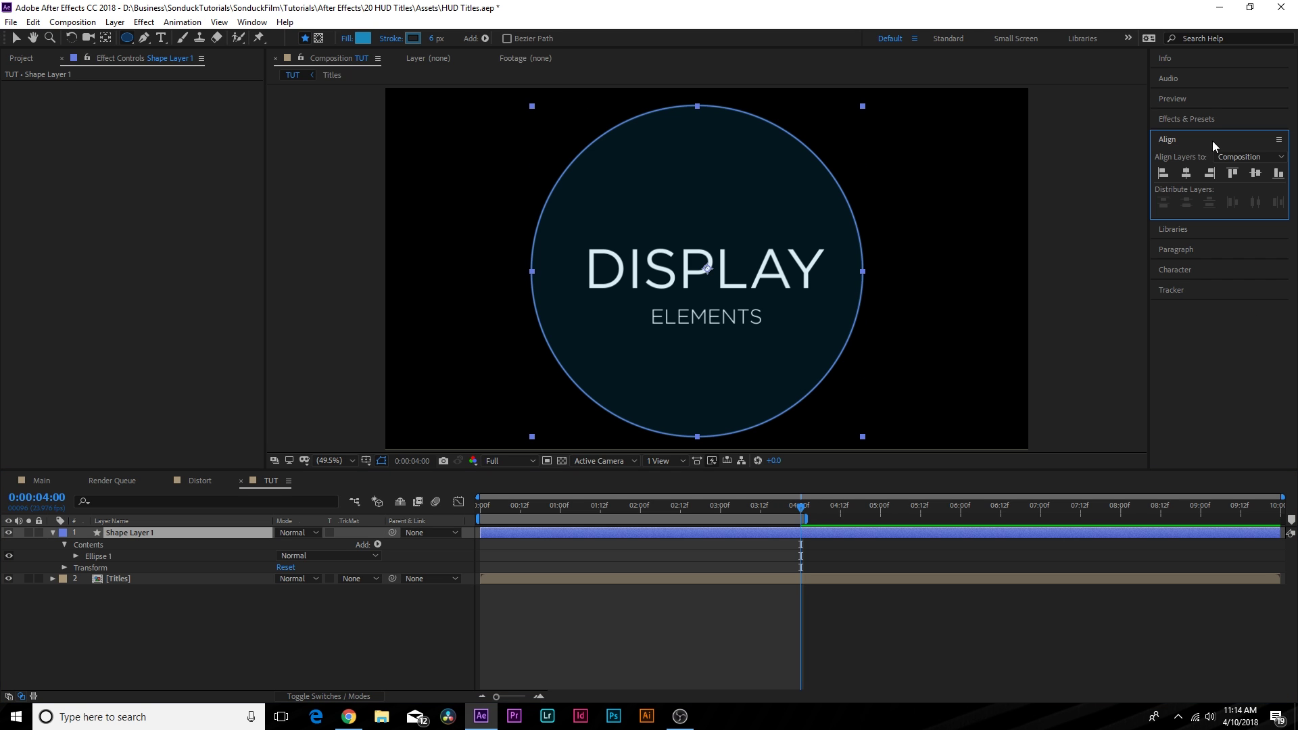
{"action": "left_click", "coordinate": [252, 23]}
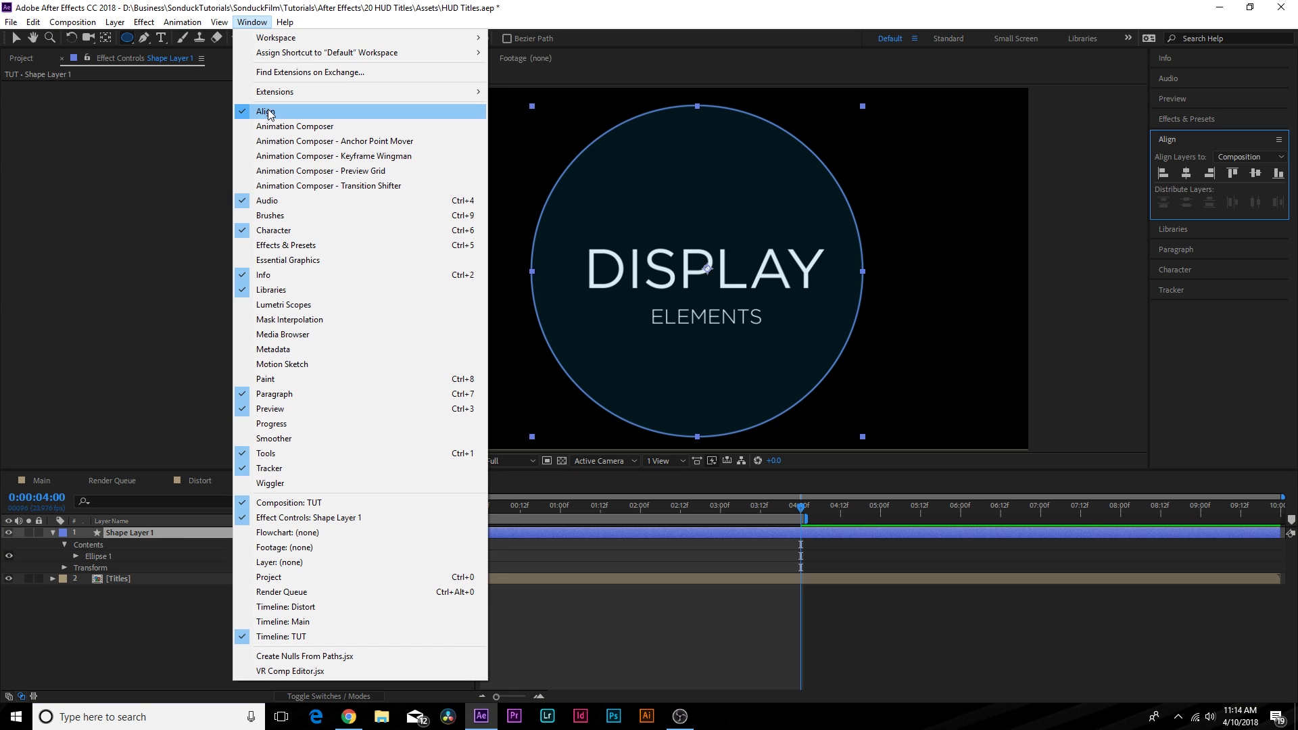
{"action": "left_click", "coordinate": [1185, 173]}
{"action": "left_click", "coordinate": [1187, 174]}
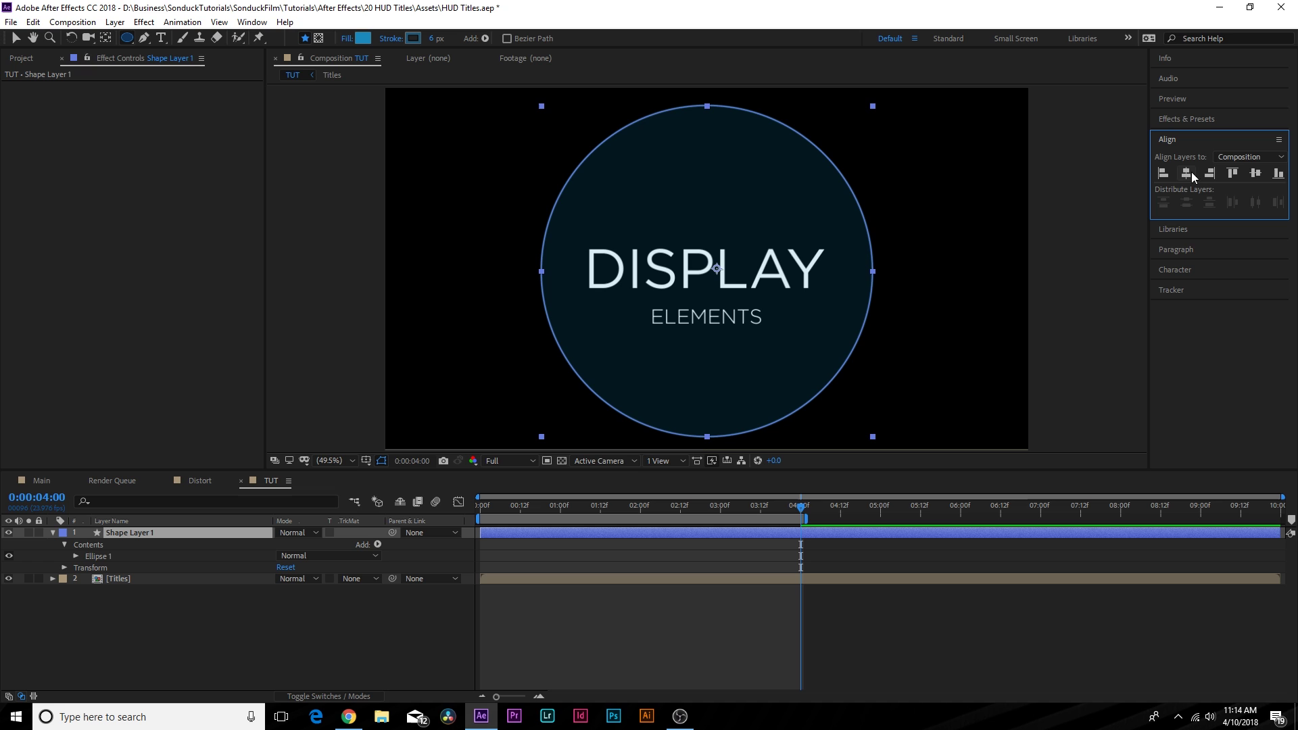
{"action": "left_click", "coordinate": [1255, 173]}
{"action": "left_click", "coordinate": [53, 533]}
{"action": "key", "text": "v"}
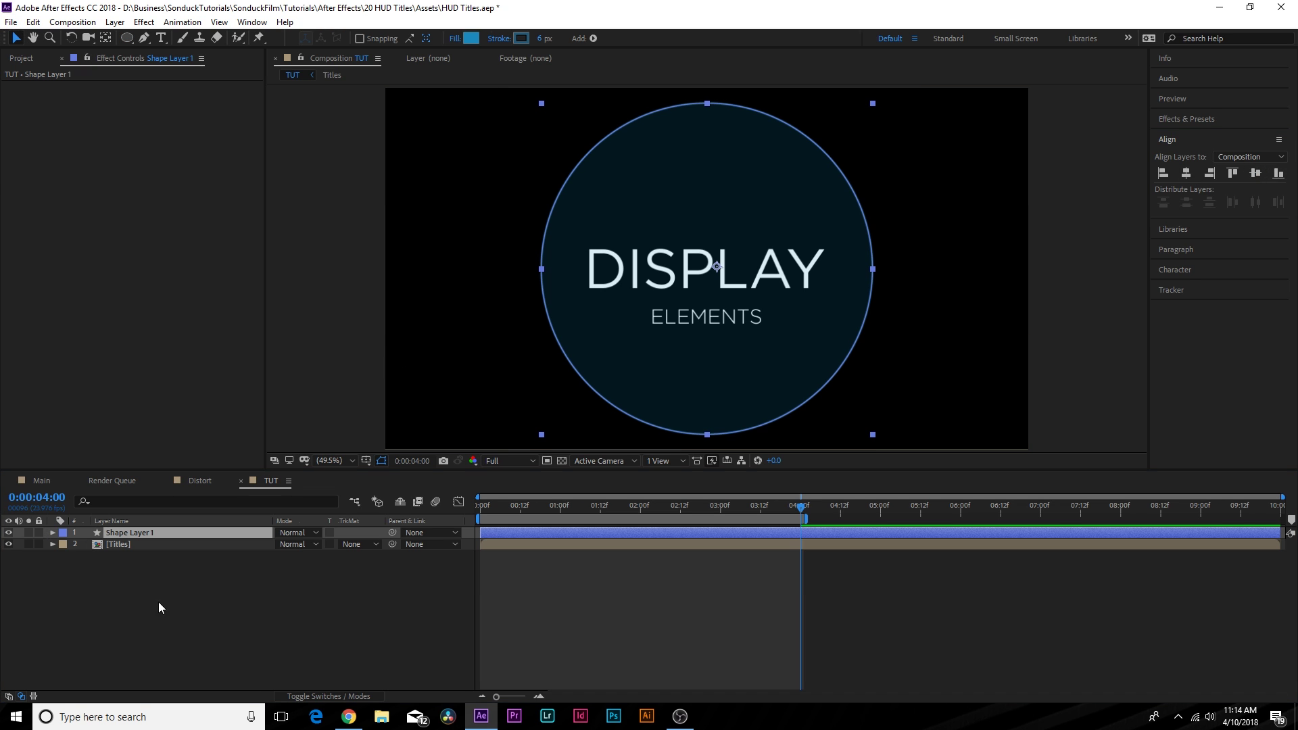
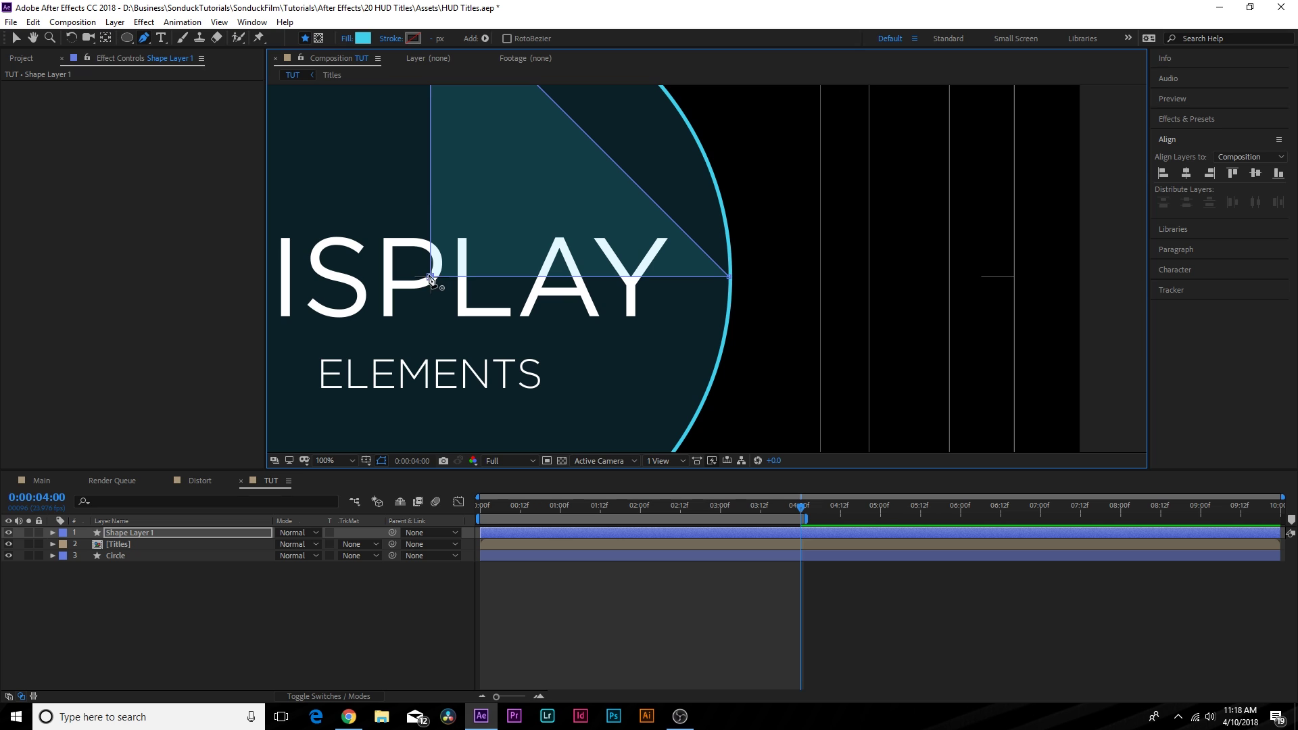
- Pull curve handles from the triangle's top vertex so its slanted edge follows the circle's outline
{"action": "key", "text": "b"}
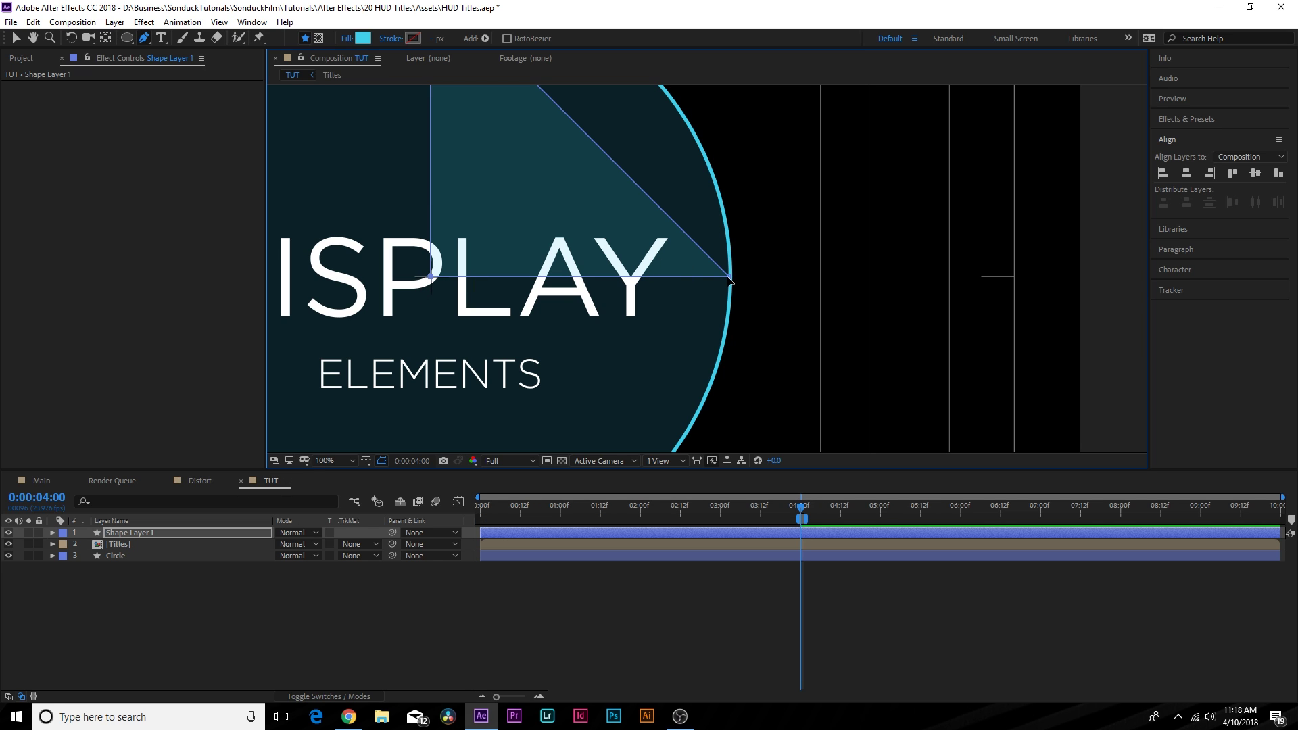
{"action": "scroll", "coordinate": [643, 209], "scroll_direction": "up", "scroll_amount": 5}
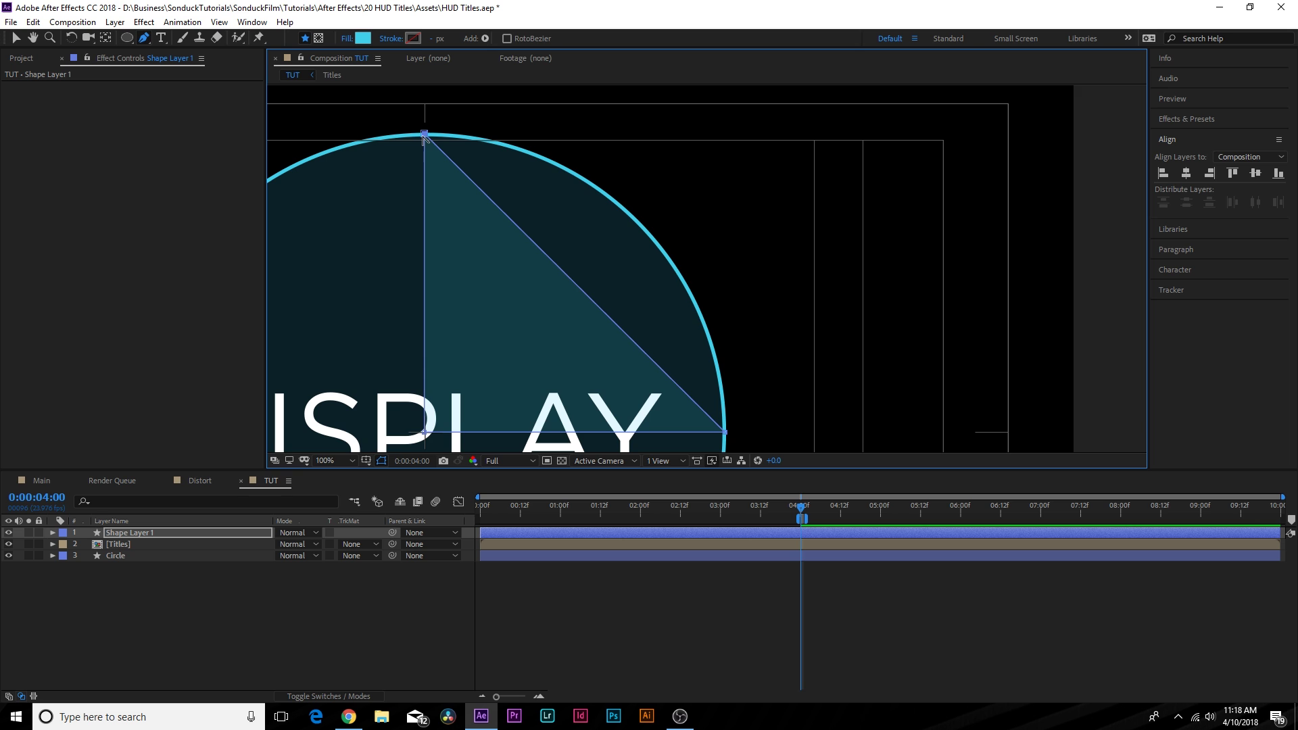
{"action": "left_click_drag", "start_coordinate": [424, 134], "coordinate": [824, 138]}
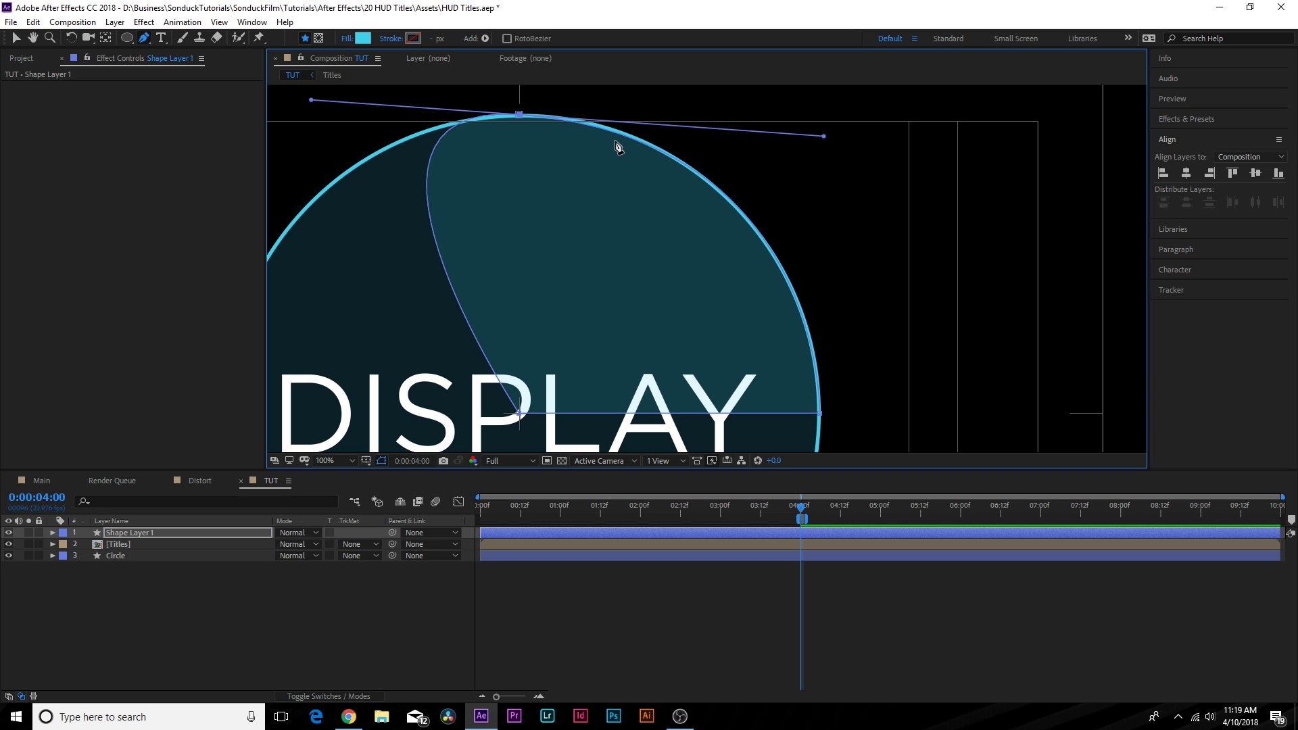
- Retract the top vertex's left handle so the slice's left edge runs straight to the circle's center, and deselect the shape
{"action": "key", "text": "h"}
{"action": "left_click_drag", "start_coordinate": [568, 223], "coordinate": [667, 263]}
{"action": "key", "text": "g"}
{"action": "left_click_drag", "start_coordinate": [411, 150], "coordinate": [620, 166]}
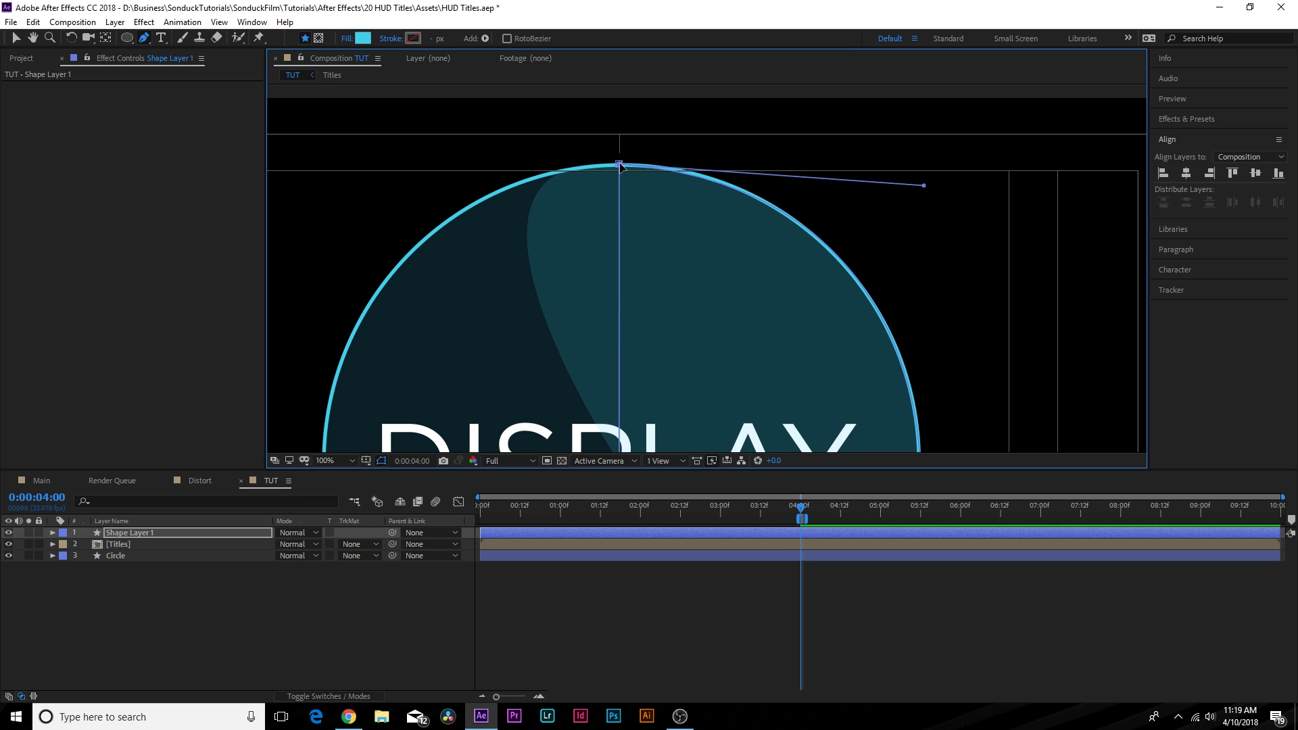
{"action": "left_click_drag", "start_coordinate": [752, 350], "coordinate": [705, 215]}
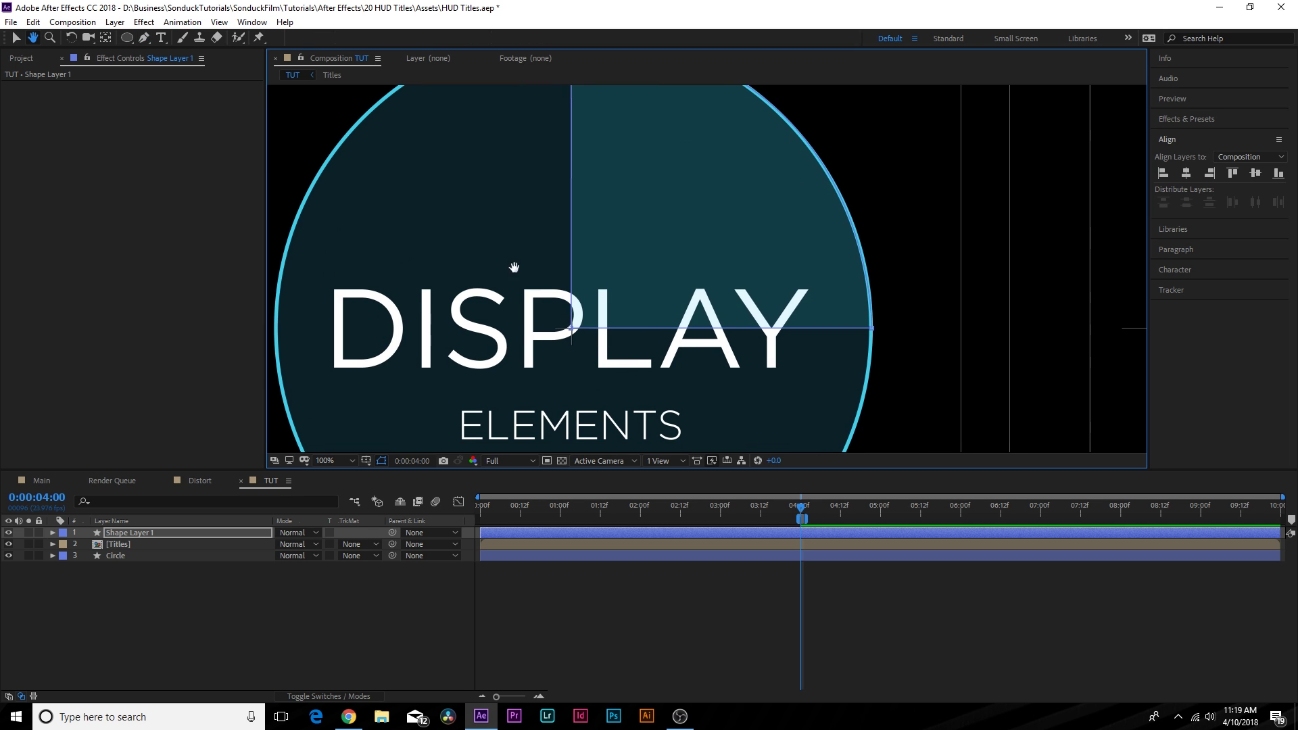
{"action": "left_click", "coordinate": [192, 614]}
- Rename the quarter-circle shape layer as Slice and place it directly below the Titles layer
{"action": "scroll", "coordinate": [530, 283], "scroll_direction": "down", "scroll_amount": 2}
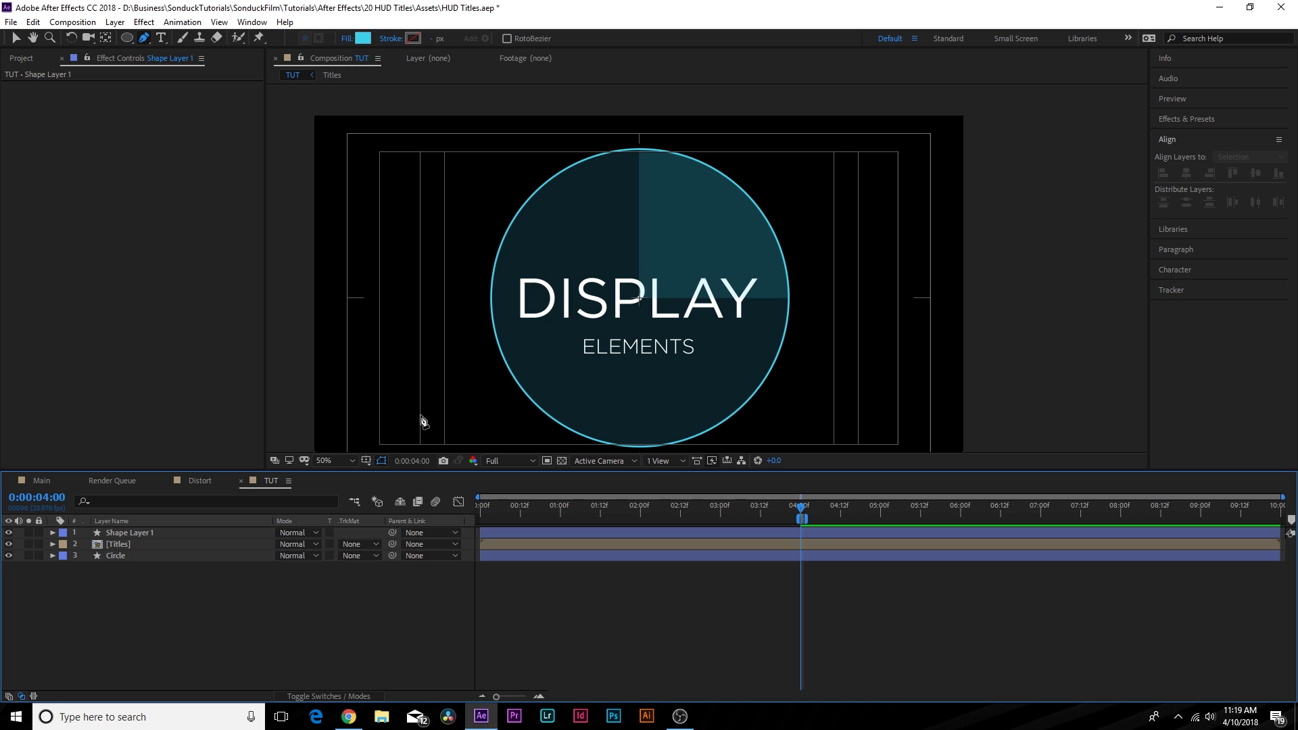
{"action": "left_click", "coordinate": [330, 460]}
{"action": "left_click", "coordinate": [339, 226]}
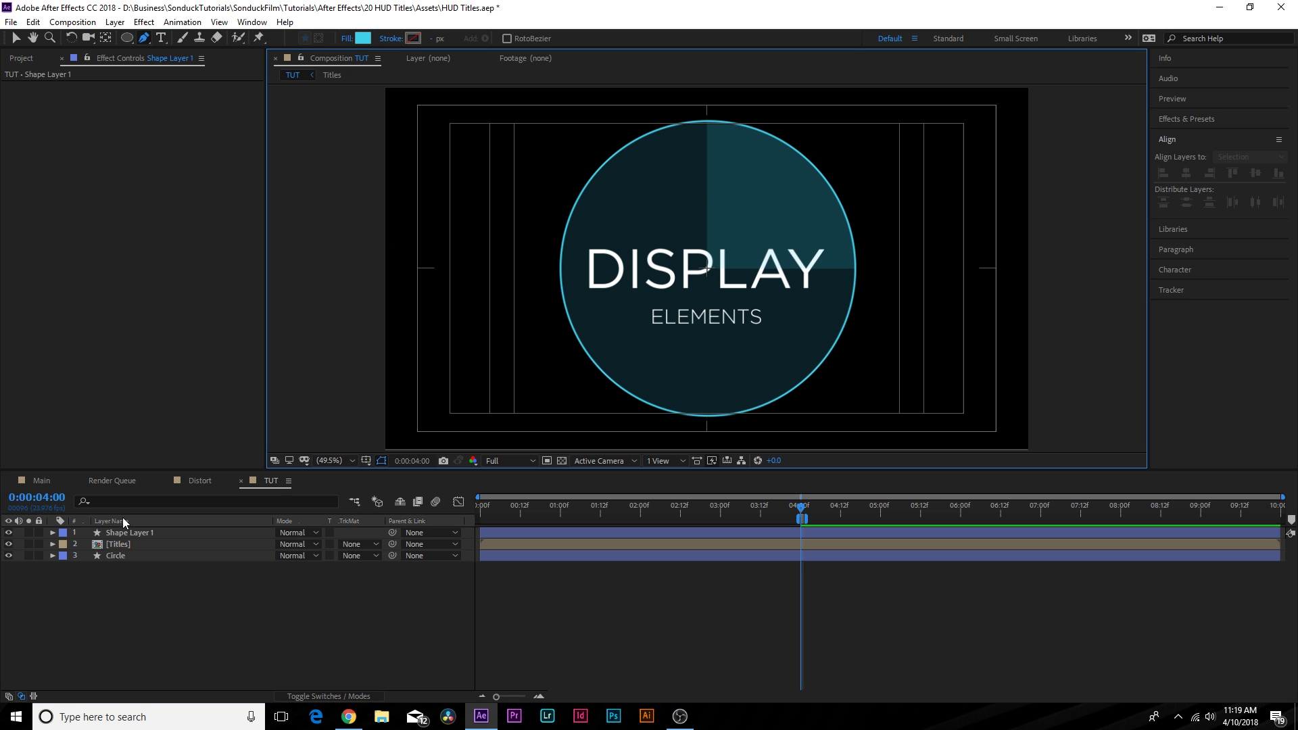
{"action": "left_click", "coordinate": [129, 532]}
{"action": "key", "text": "Return"}
{"action": "type", "text": "Slice"}
{"action": "key", "text": "Return"}
{"action": "left_click_drag", "start_coordinate": [94, 535], "coordinate": [112, 551]}
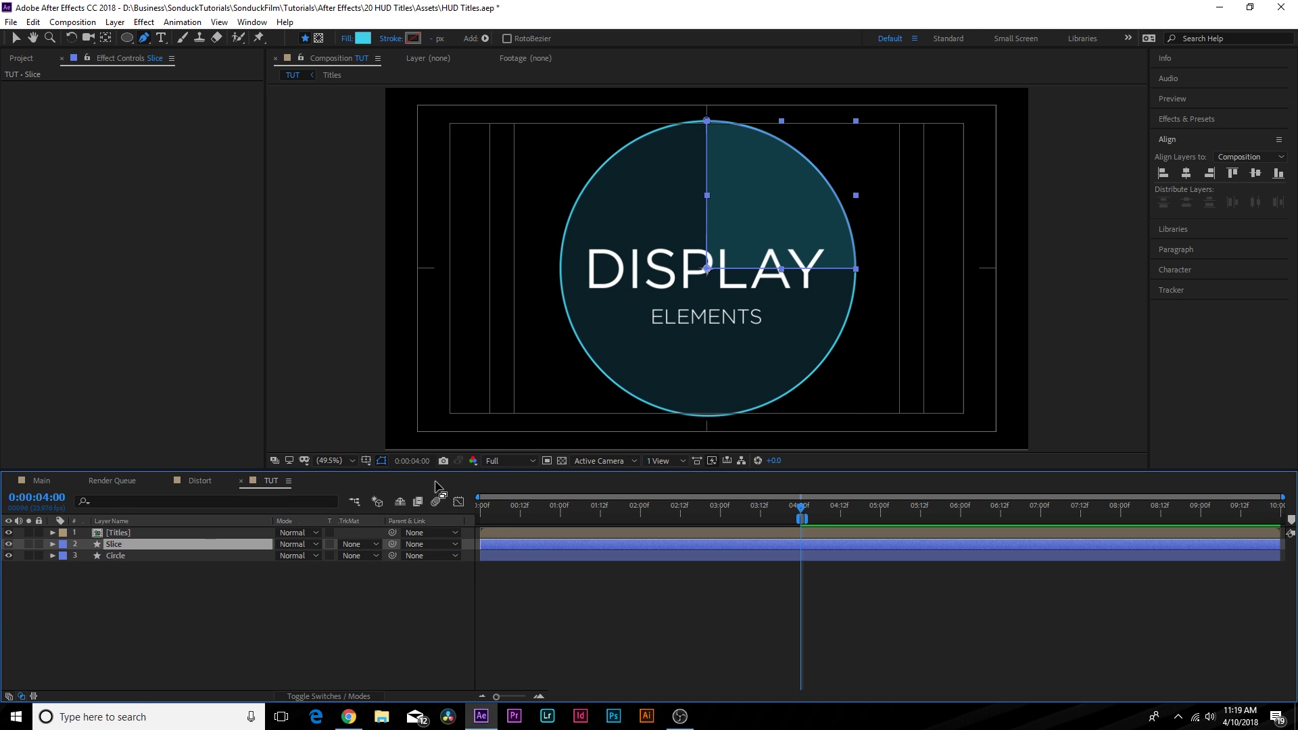
- Add the expression time*360 to the Slice layer's Rotation and preview the animation from the start
{"action": "left_click_drag", "start_coordinate": [490, 515], "coordinate": [457, 526]}
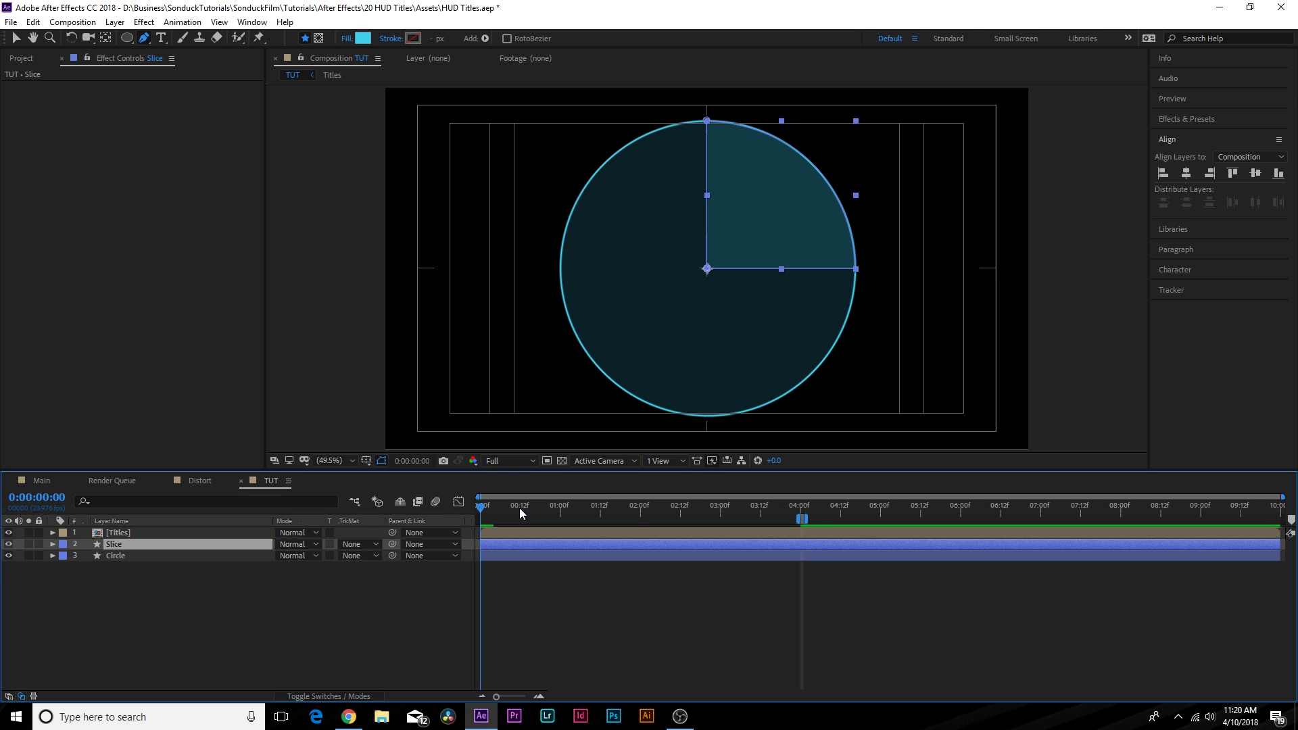
{"action": "key", "text": "r"}
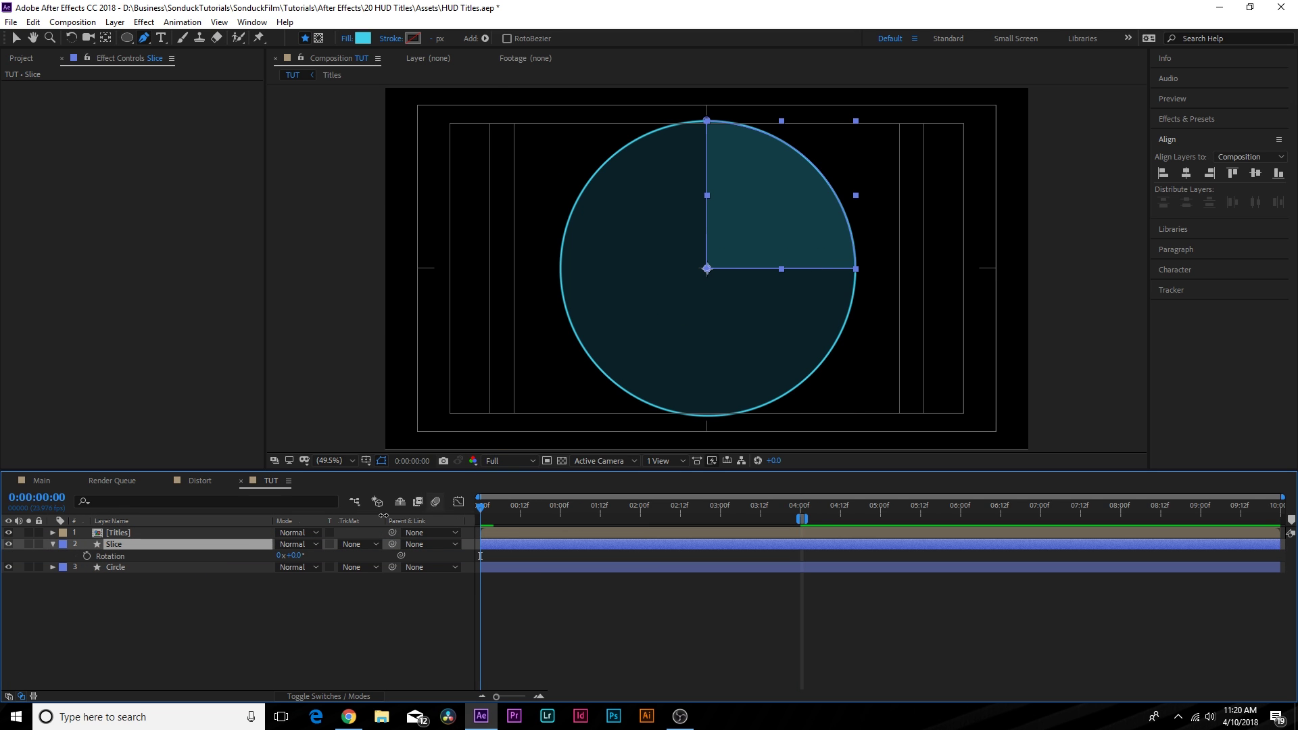
{"action": "left_click", "coordinate": [87, 556], "text": "alt"}
{"action": "type", "text": "time*3"}
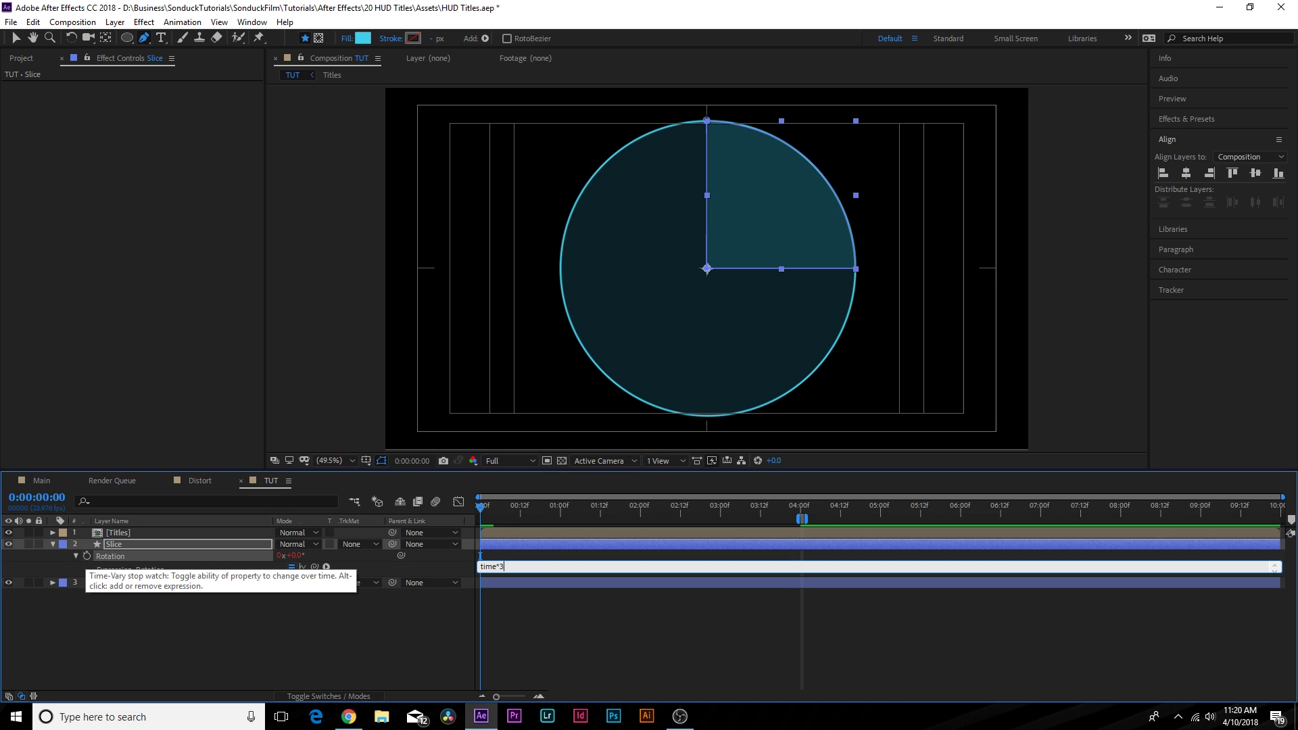
{"action": "type", "text": "60"}
{"action": "left_click", "coordinate": [437, 630]}
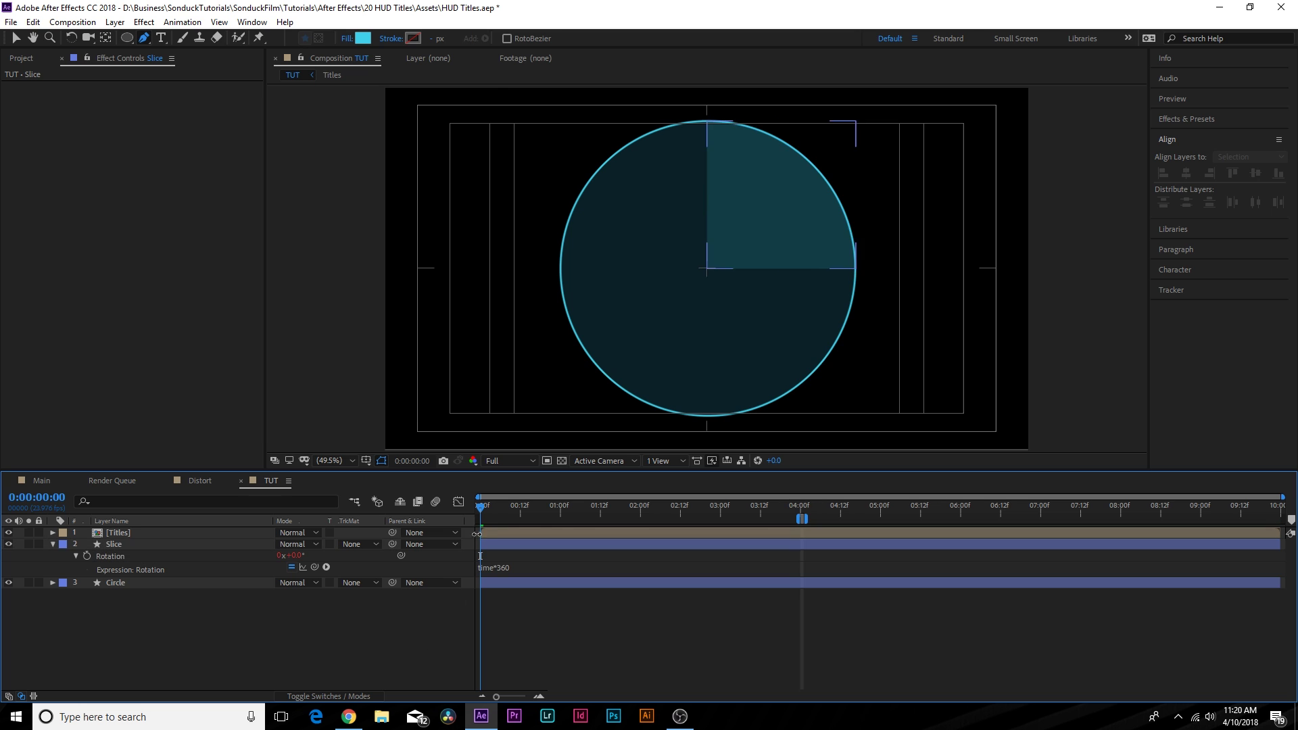
{"action": "key", "text": "space"}
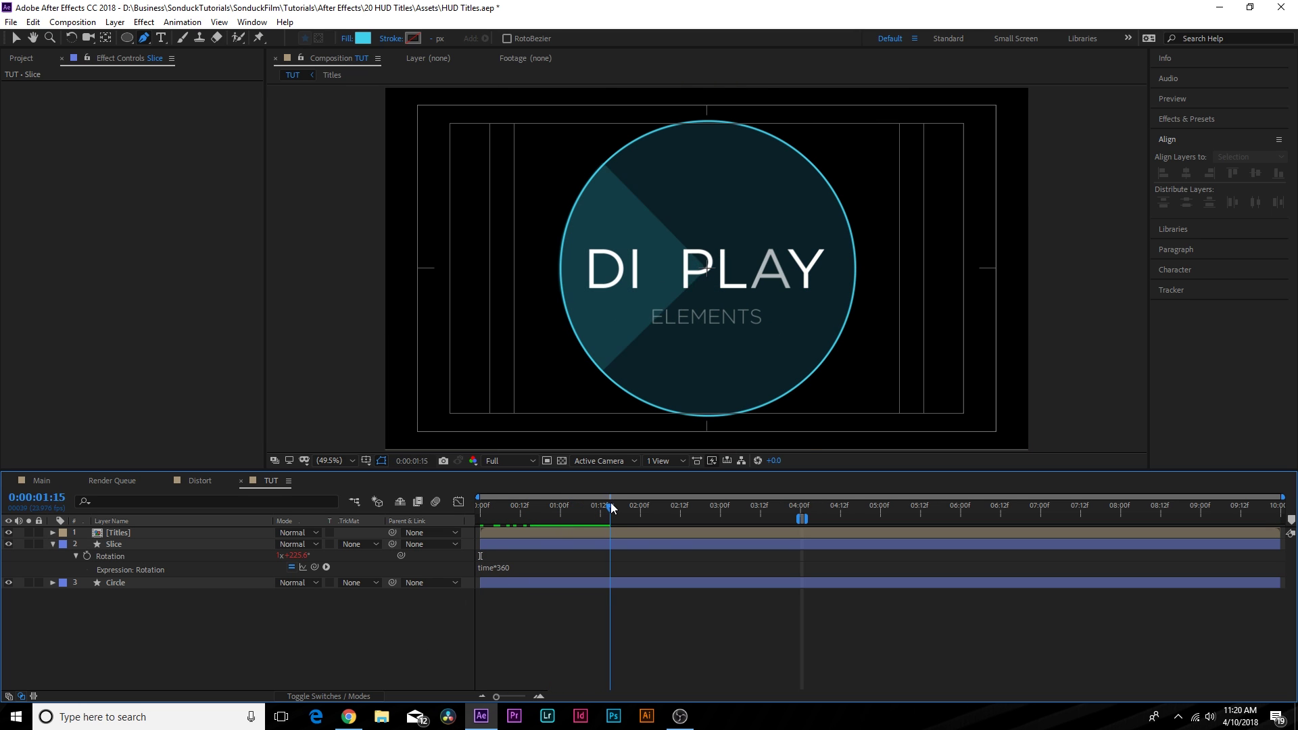
{"action": "left_click_drag", "start_coordinate": [626, 510], "coordinate": [756, 579]}
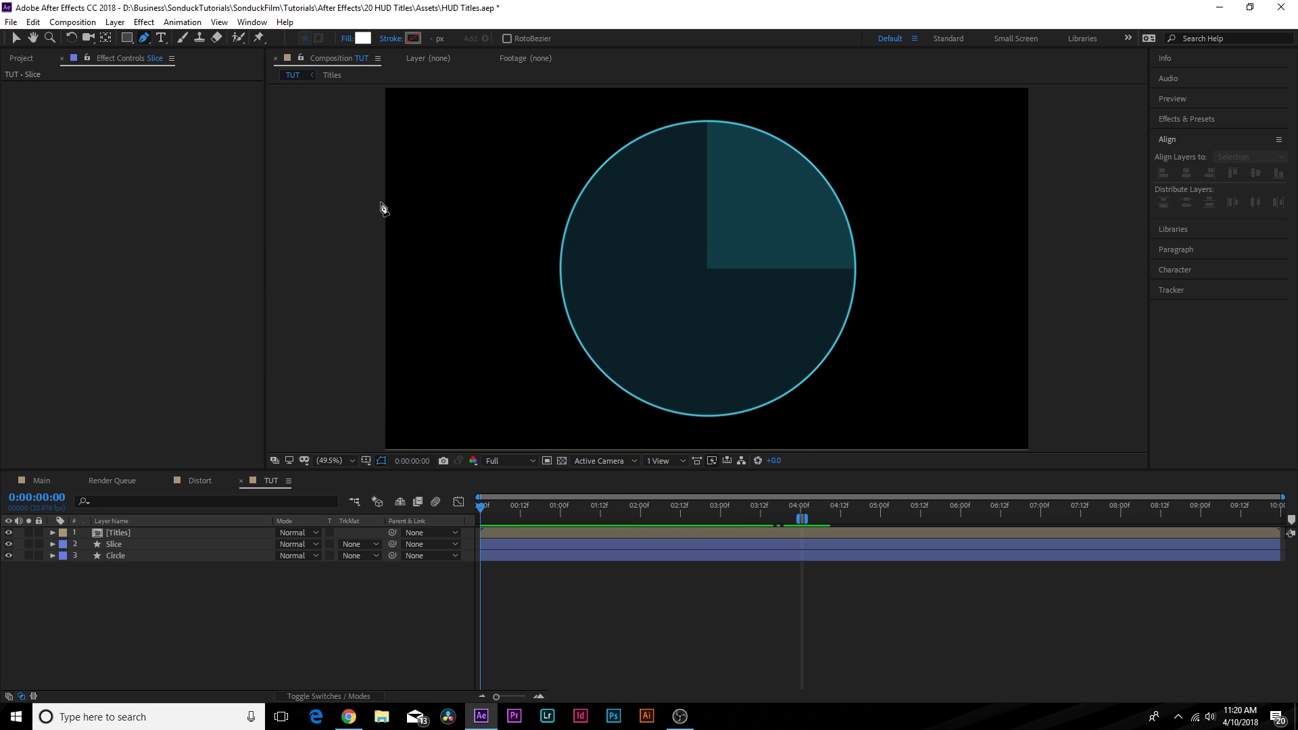
- Draw a straight vertical line with the Pen tool from the circle's top point to its bottom point, keeping the fill white
{"action": "left_click", "coordinate": [12, 41]}
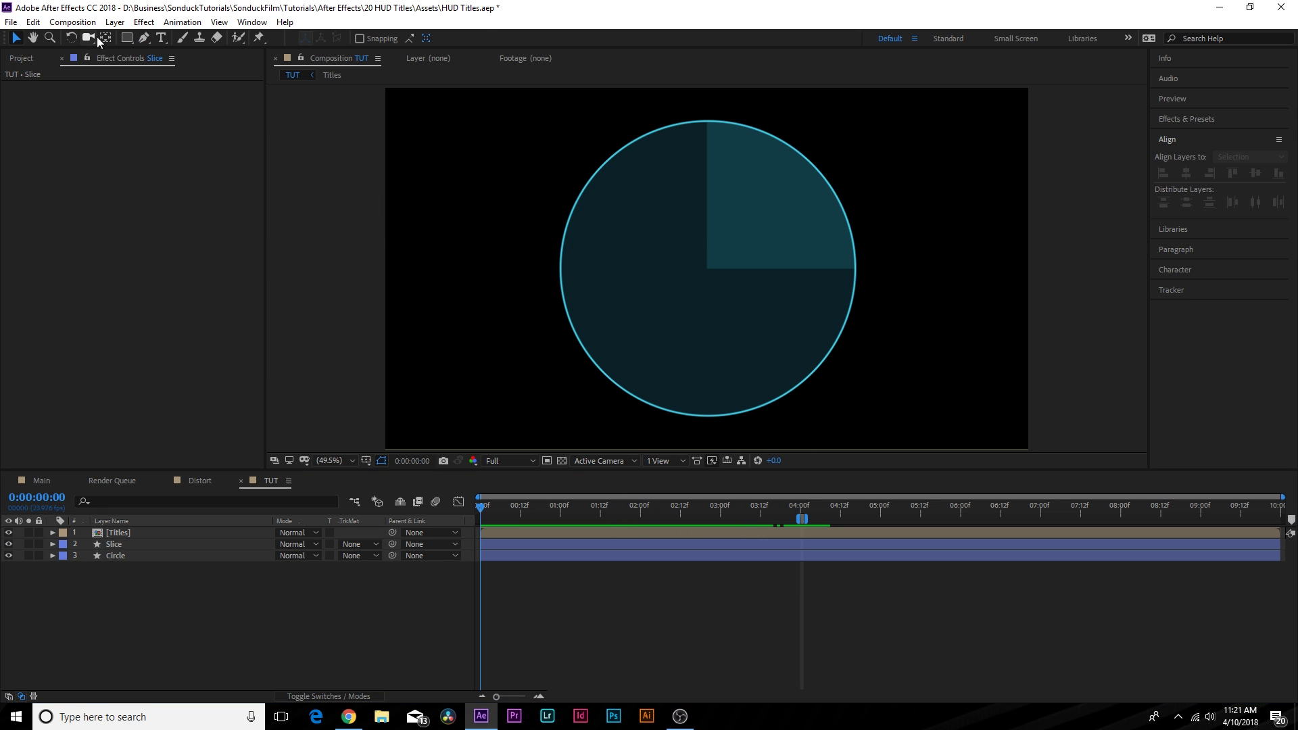
{"action": "left_click", "coordinate": [140, 40]}
{"action": "left_click", "coordinate": [363, 38]}
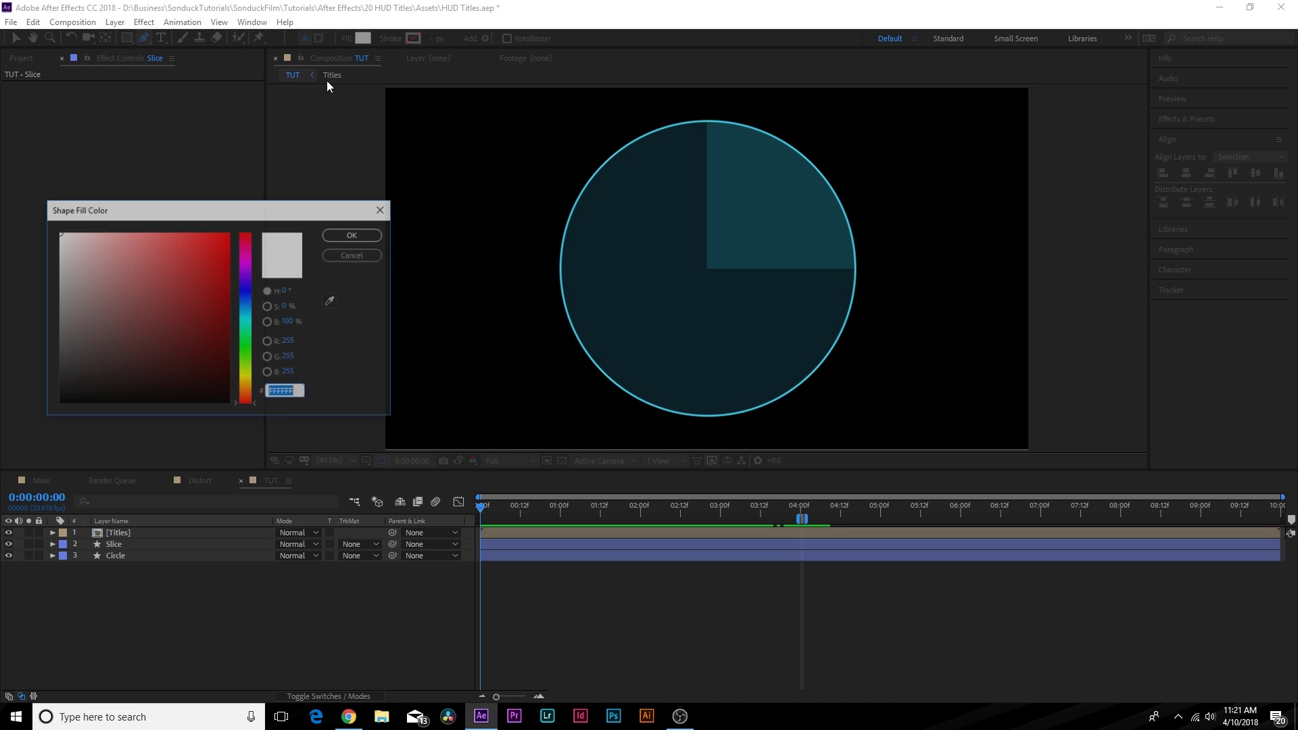
{"action": "left_click", "coordinate": [357, 236]}
{"action": "key", "text": "apostrophe"}
{"action": "key", "text": "slash"}
{"action": "left_click_drag", "start_coordinate": [703, 135], "coordinate": [741, 281]}
{"action": "left_click", "coordinate": [741, 124]}
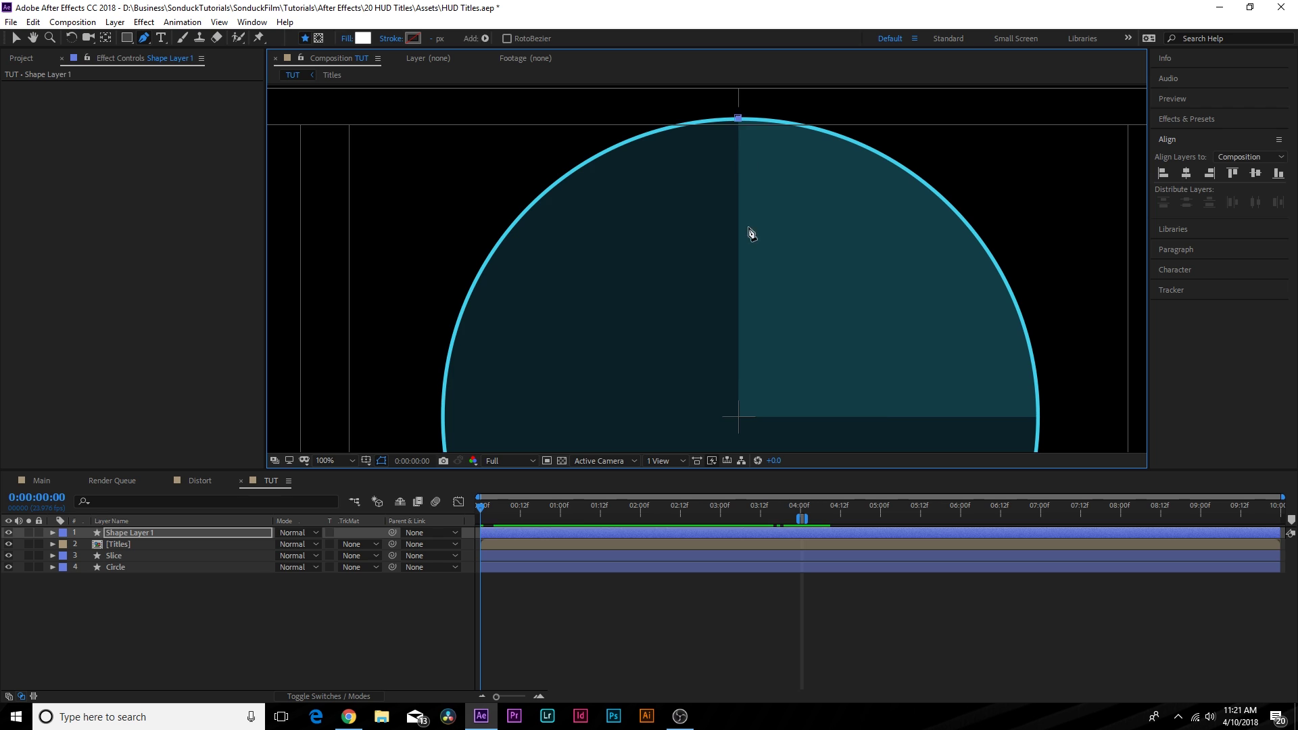
{"action": "scroll", "coordinate": [753, 203], "scroll_direction": "down", "scroll_amount": 8}
{"action": "left_click", "coordinate": [754, 336]}
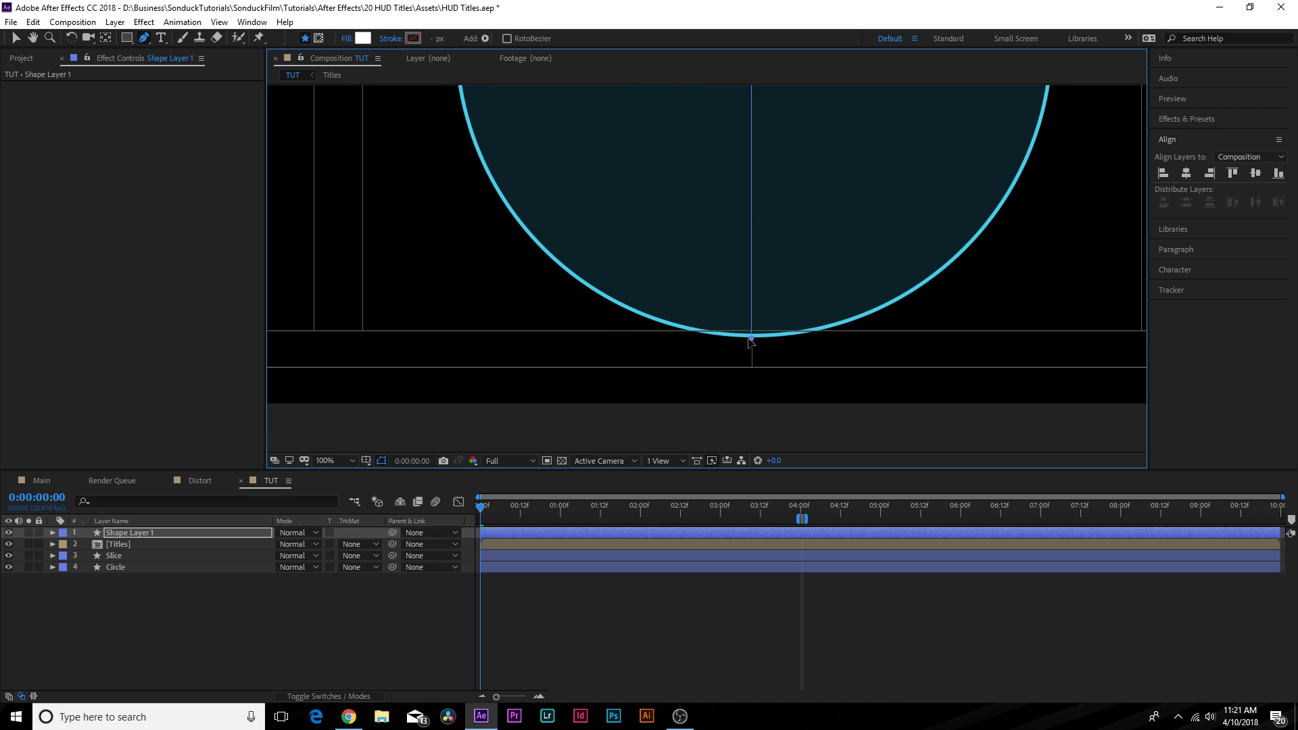
- Remove the vertical line's fill and give it a solid color stroke at 100% opacity
{"action": "key", "text": "comma"}
{"action": "key", "text": "comma"}
{"action": "key", "text": "comma"}
{"action": "key", "text": "comma"}
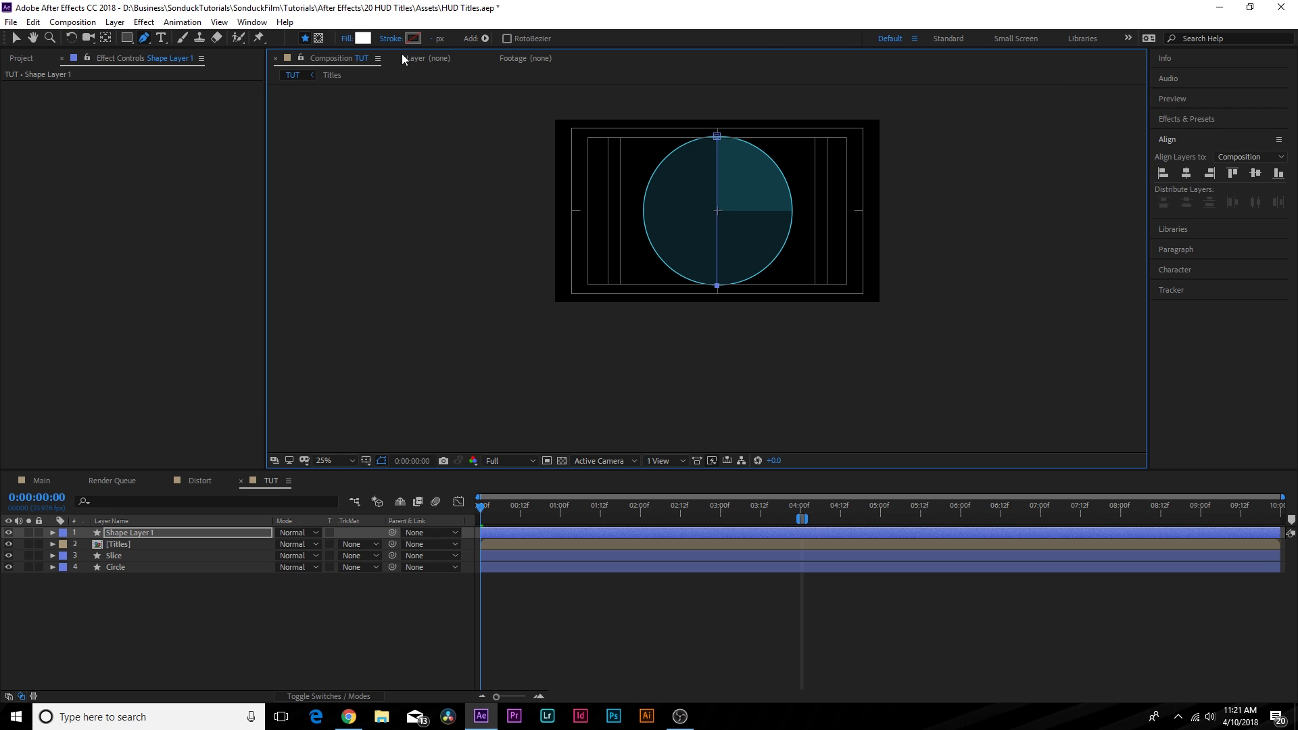
{"action": "left_click", "coordinate": [344, 39]}
{"action": "left_click", "coordinate": [305, 135]}
{"action": "left_click", "coordinate": [350, 214]}
{"action": "left_click", "coordinate": [391, 38]}
{"action": "left_click", "coordinate": [322, 139]}
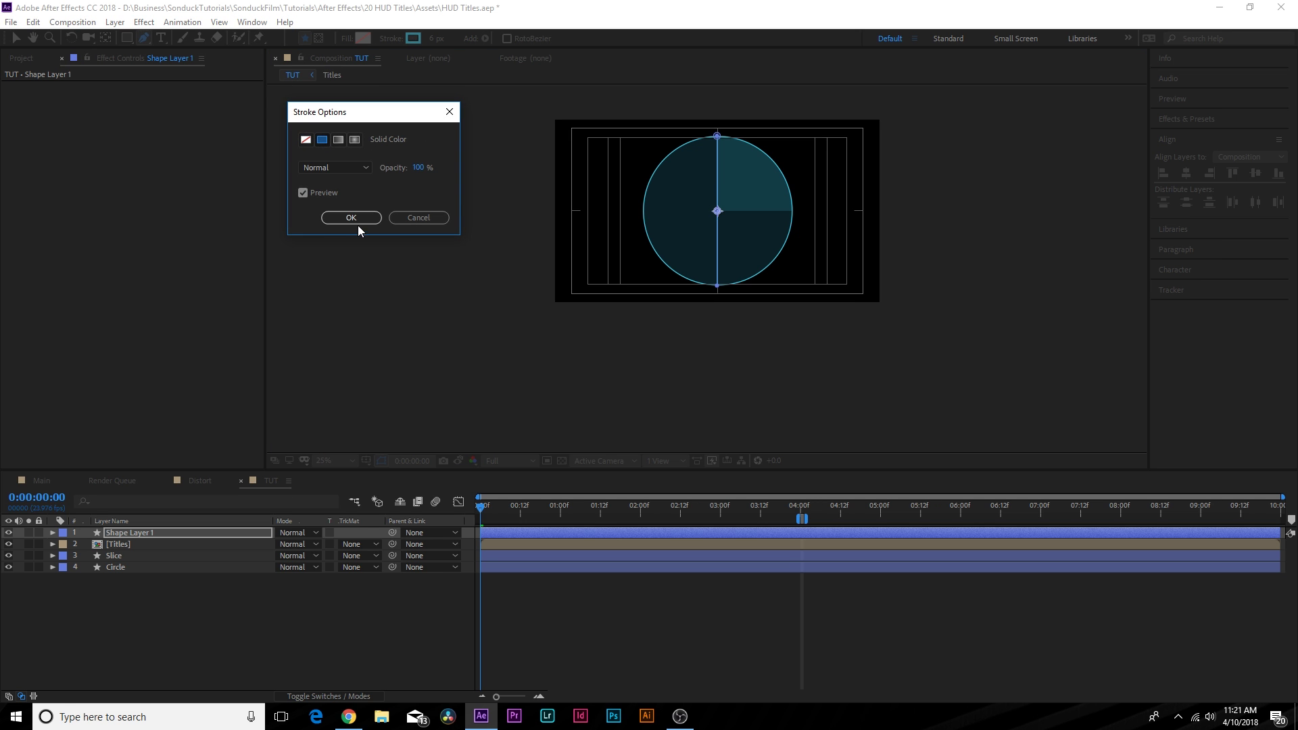
{"action": "left_click", "coordinate": [357, 221]}
- Fit the composition in the viewer and change the vertical line's stroke color to white
{"action": "left_click", "coordinate": [340, 461]}
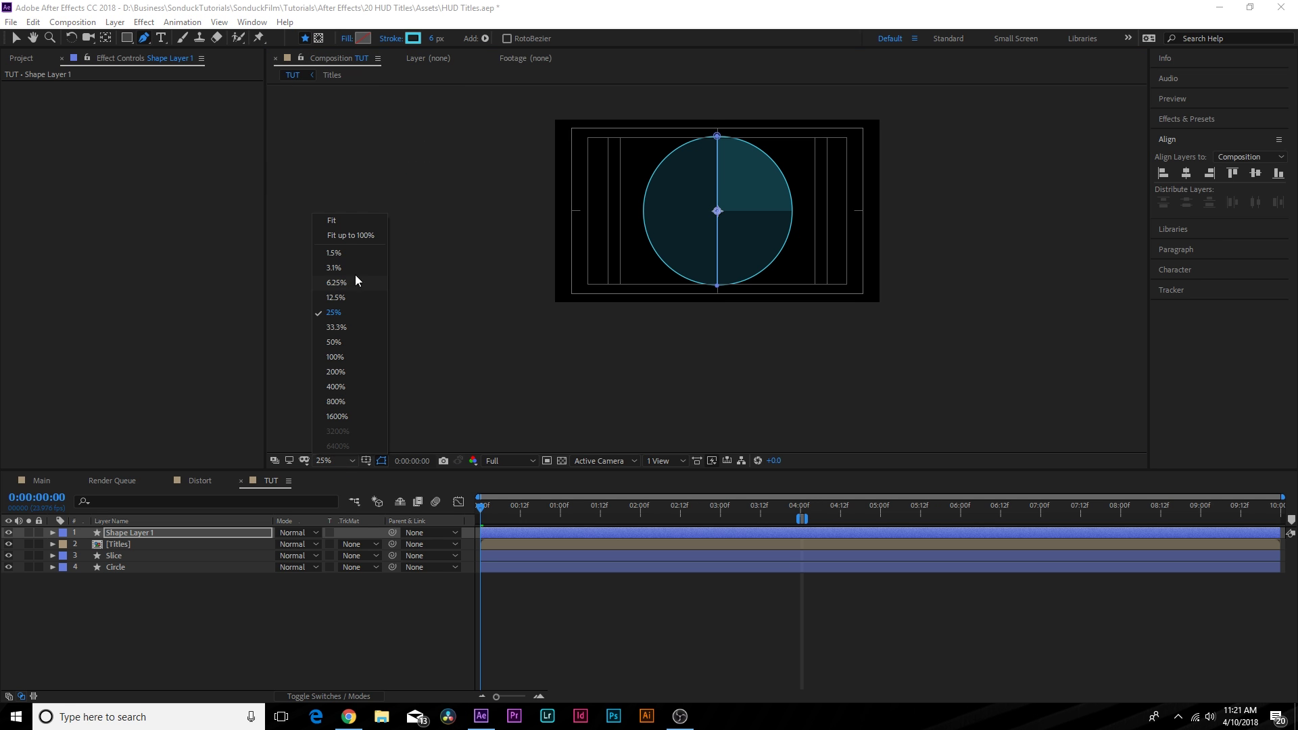
{"action": "left_click", "coordinate": [342, 222]}
{"action": "left_click", "coordinate": [288, 653]}
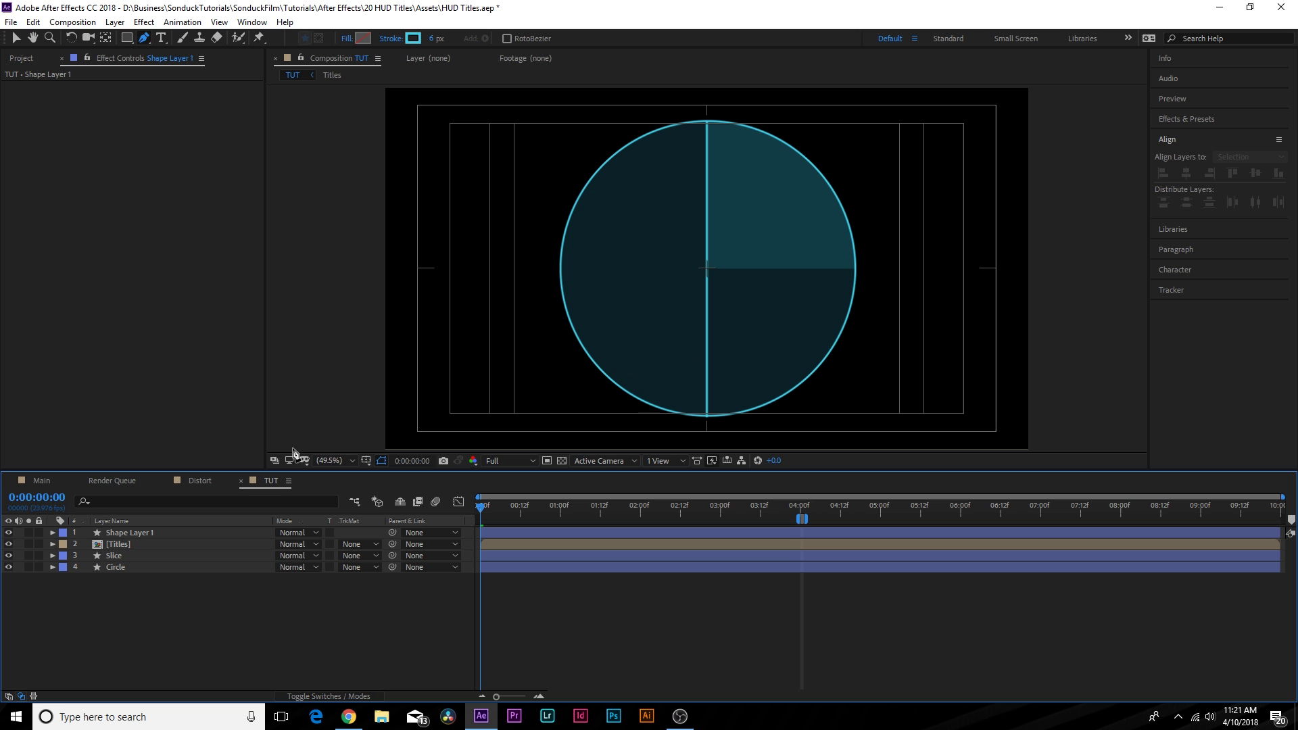
{"action": "left_click", "coordinate": [130, 534]}
{"action": "left_click", "coordinate": [417, 38]}
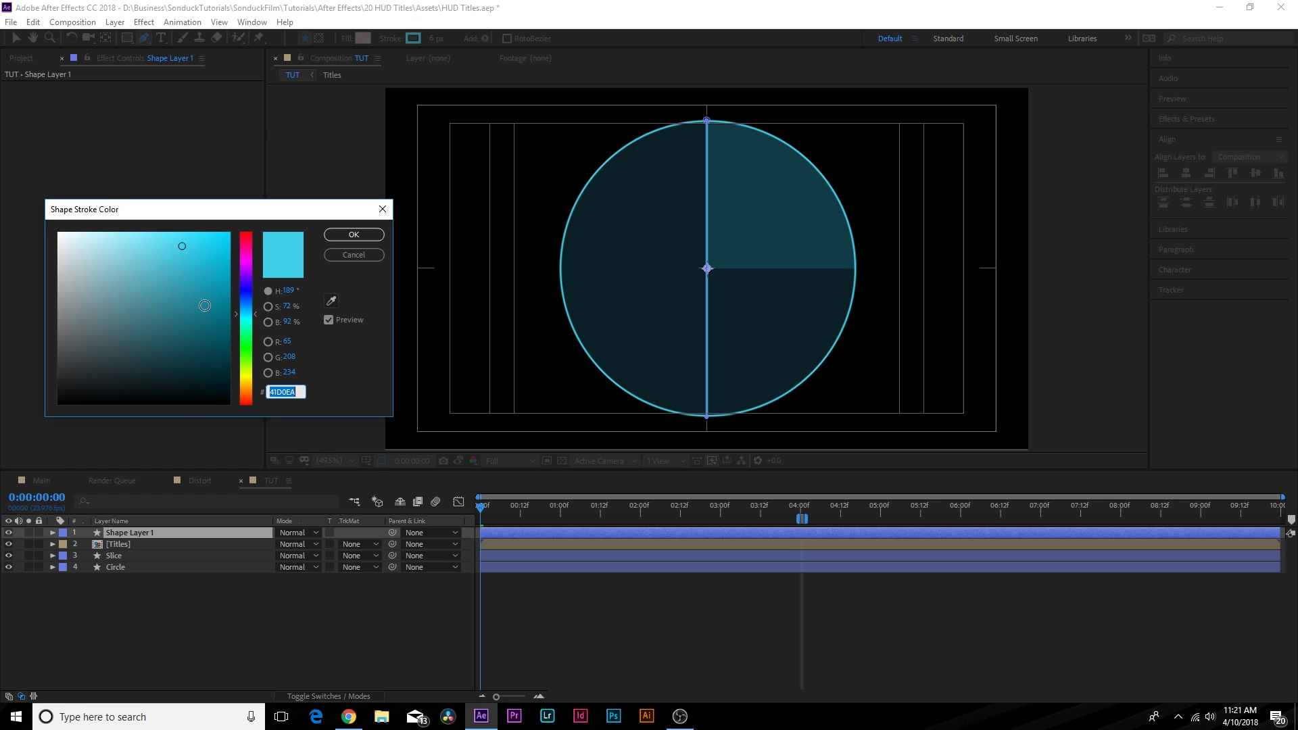
{"action": "left_click", "coordinate": [60, 233]}
{"action": "left_click", "coordinate": [365, 232]}
- Center the vertical line's layer in the composition with the Align options
{"action": "key", "text": "v"}
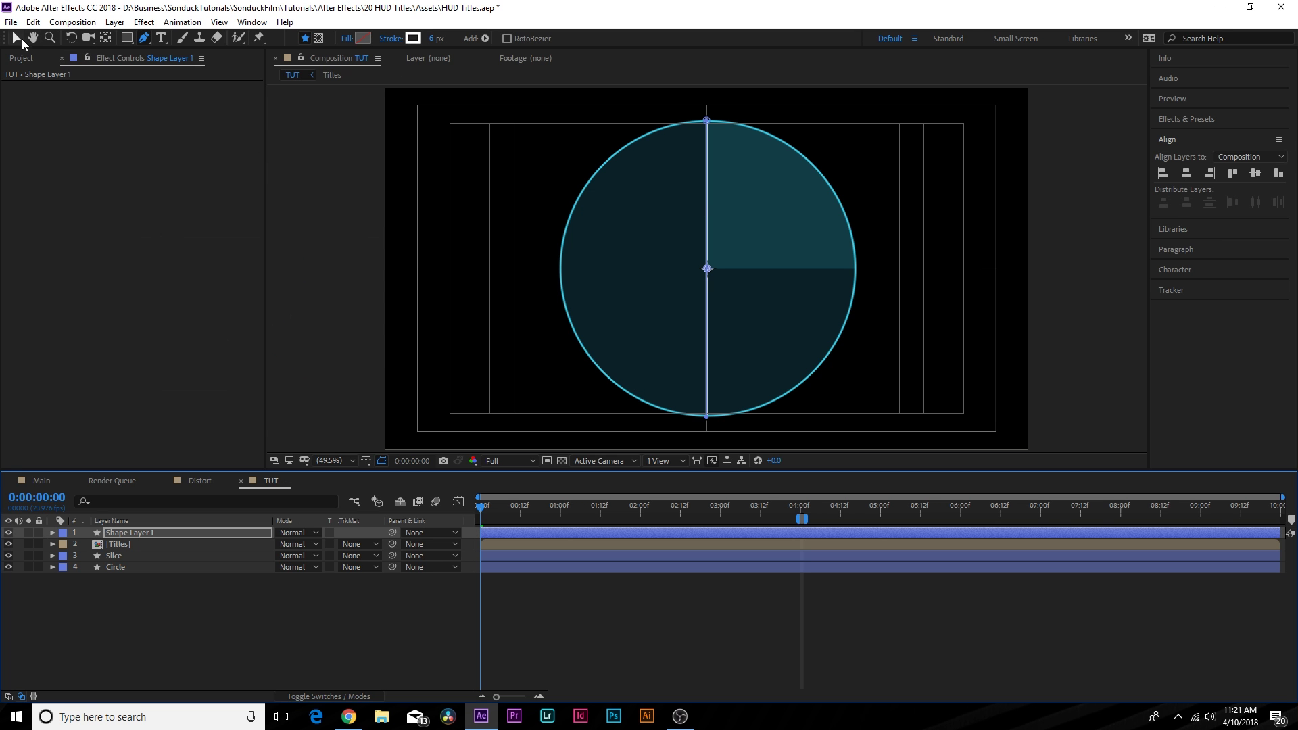
{"action": "left_click", "coordinate": [176, 522]}
{"action": "left_click", "coordinate": [144, 533]}
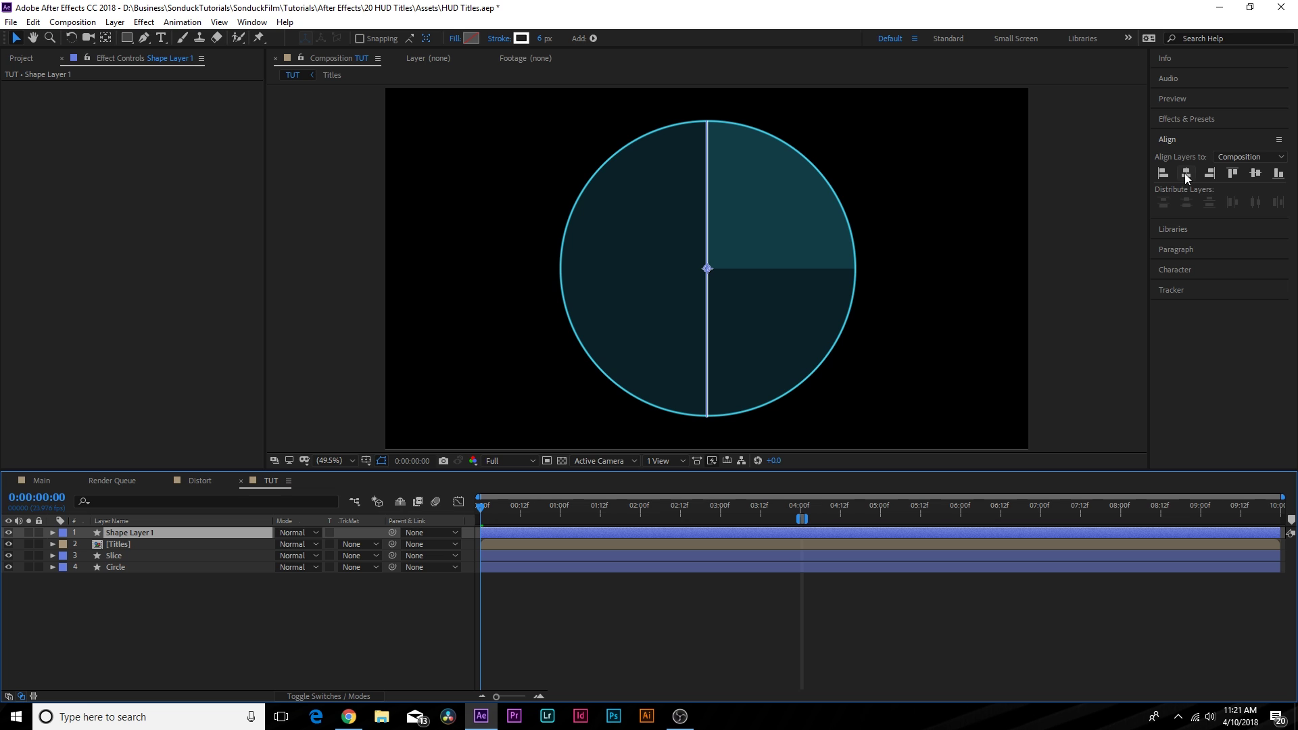
{"action": "left_click", "coordinate": [1184, 173]}
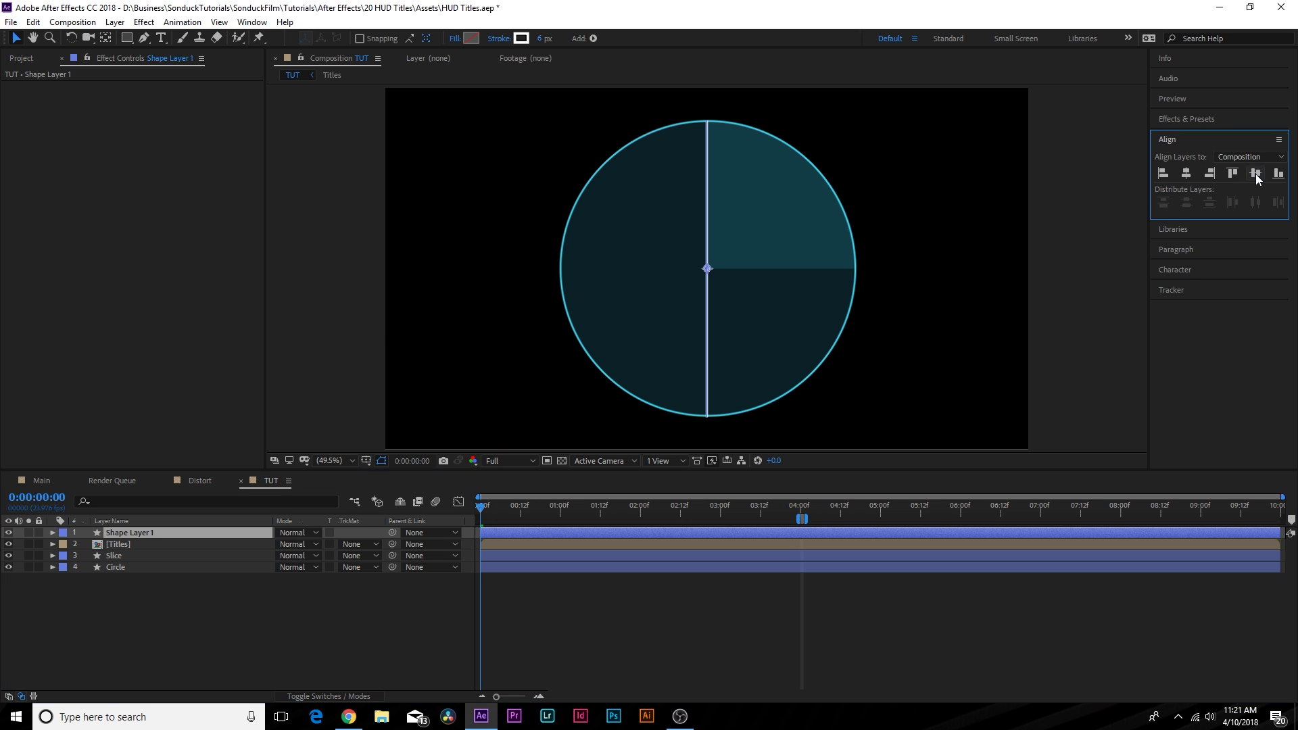
{"action": "left_click", "coordinate": [266, 623]}
- Draw a short horizontal tick line with the Pen tool across the vertical line's upper end, in the same shape layer
{"action": "key", "text": "g"}
{"action": "scroll", "coordinate": [633, 189], "scroll_direction": "up", "scroll_amount": 10}
{"action": "scroll", "coordinate": [634, 188], "scroll_direction": "up", "scroll_amount": 3}
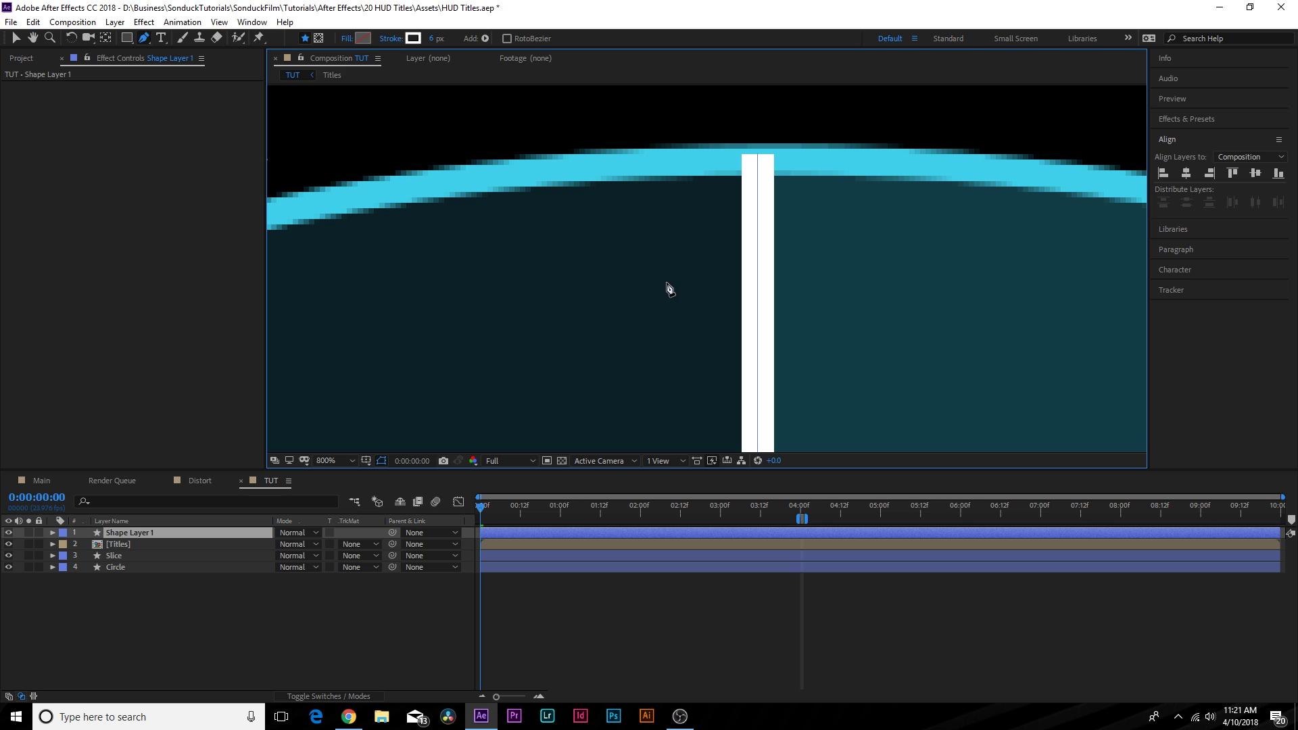
{"action": "left_click", "coordinate": [698, 161]}
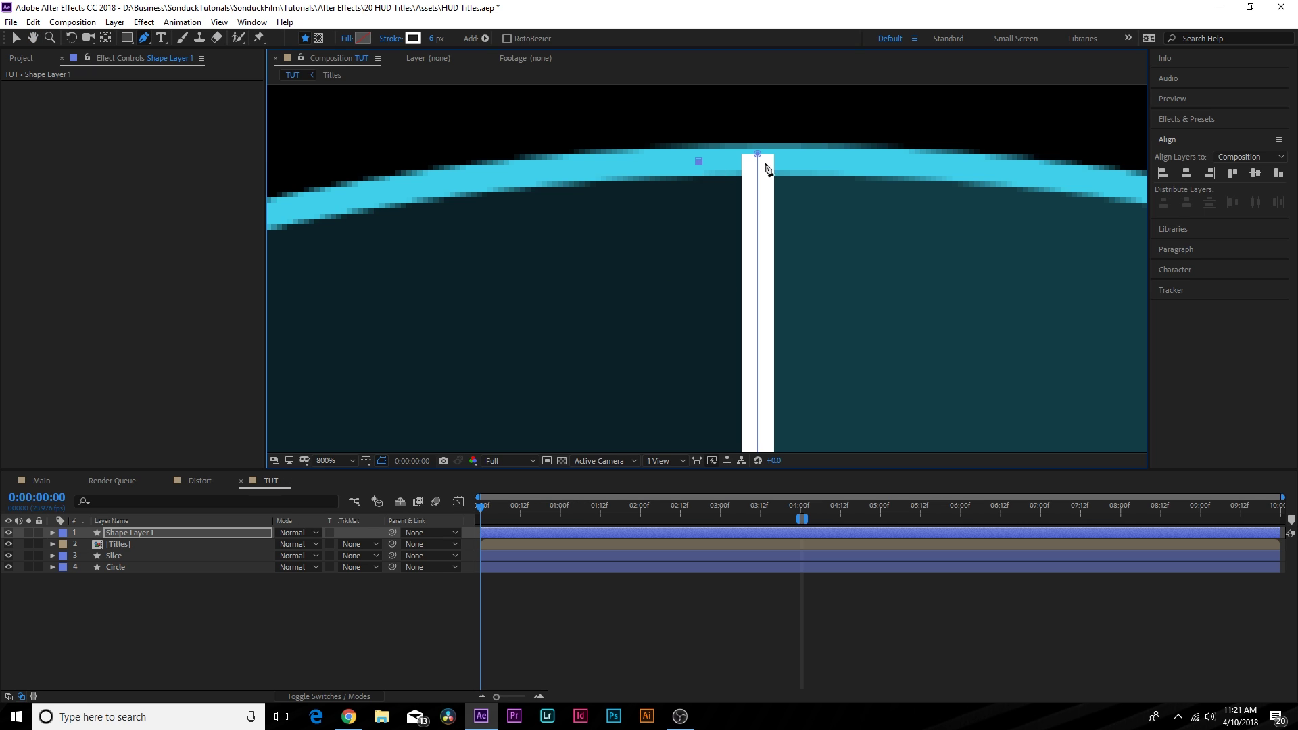
{"action": "left_click", "coordinate": [828, 161]}
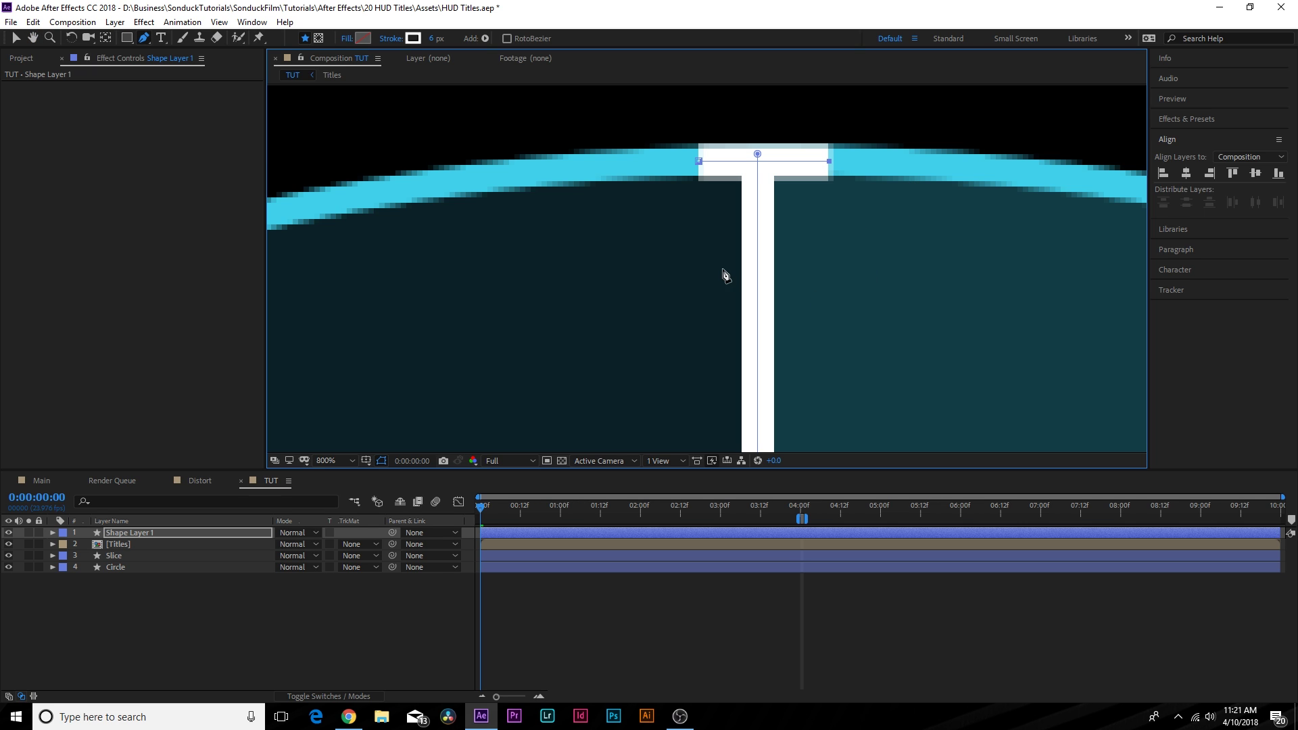
- Select the short tick line's path and nudge it left until it is centered on the vertical line
{"action": "left_click", "coordinate": [16, 38]}
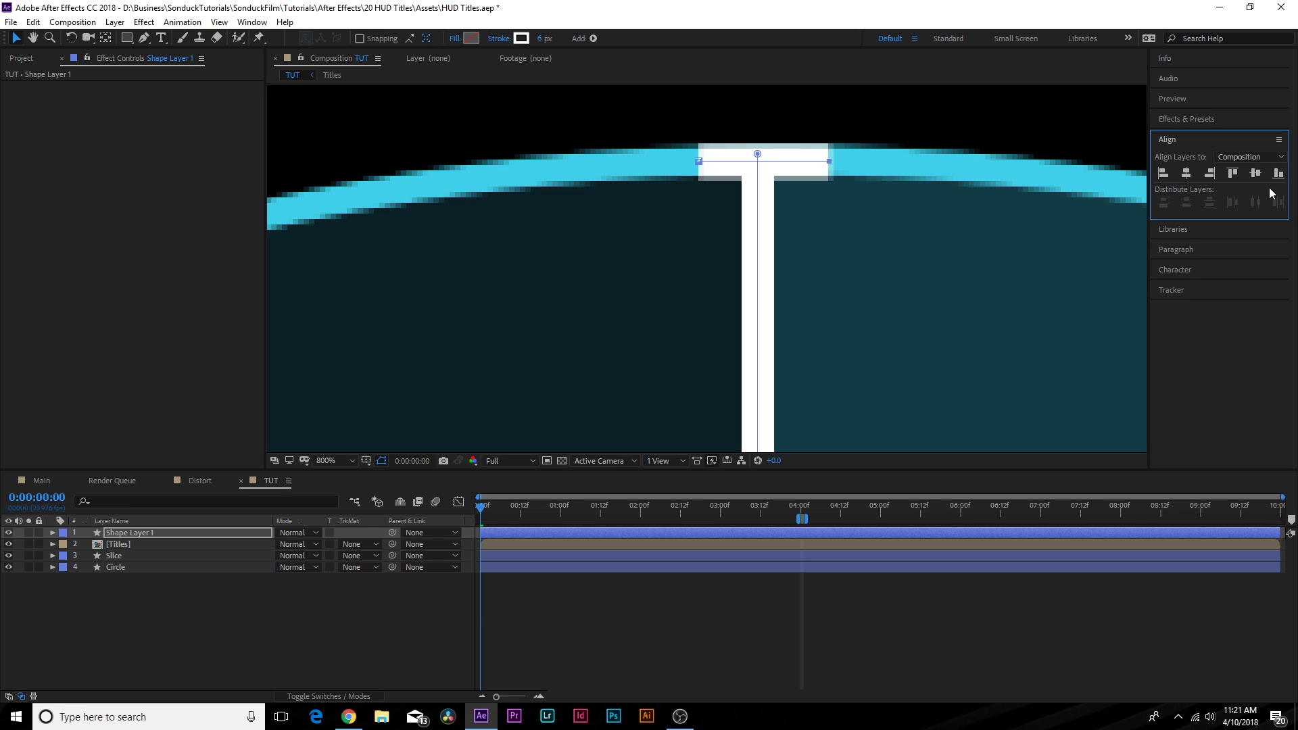
{"action": "double_click", "coordinate": [812, 175]}
{"action": "key", "text": "Left"}
{"action": "key", "text": "Left"}
{"action": "key", "text": "Left"}
{"action": "key", "text": "Left"}
{"action": "key", "text": "Left"}
{"action": "key", "text": "Left"}
{"action": "key", "text": "Left"}
{"action": "key", "text": "Left"}
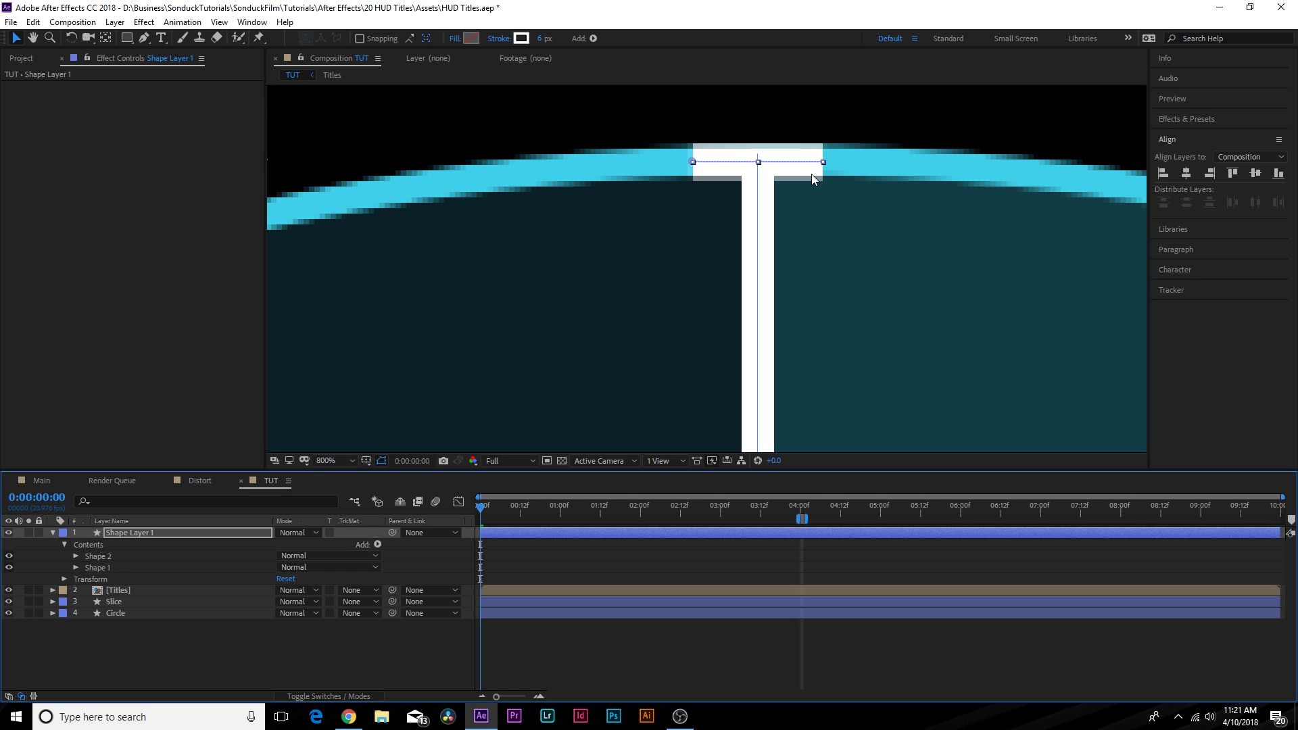
- Add a Repeater to the tick line's shape group and set the repeater's transform position to 0, 23
{"action": "left_click", "coordinate": [107, 555]}
{"action": "left_click", "coordinate": [377, 545]}
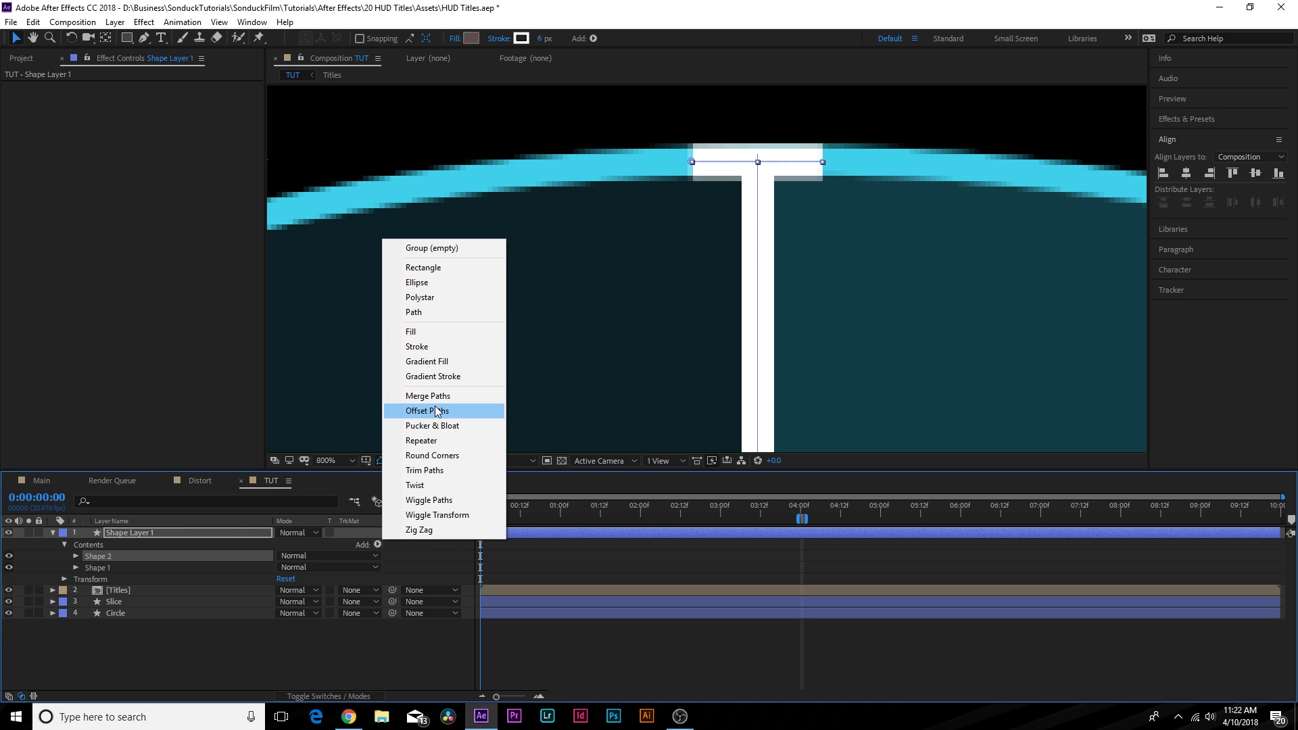
{"action": "left_click", "coordinate": [426, 440]}
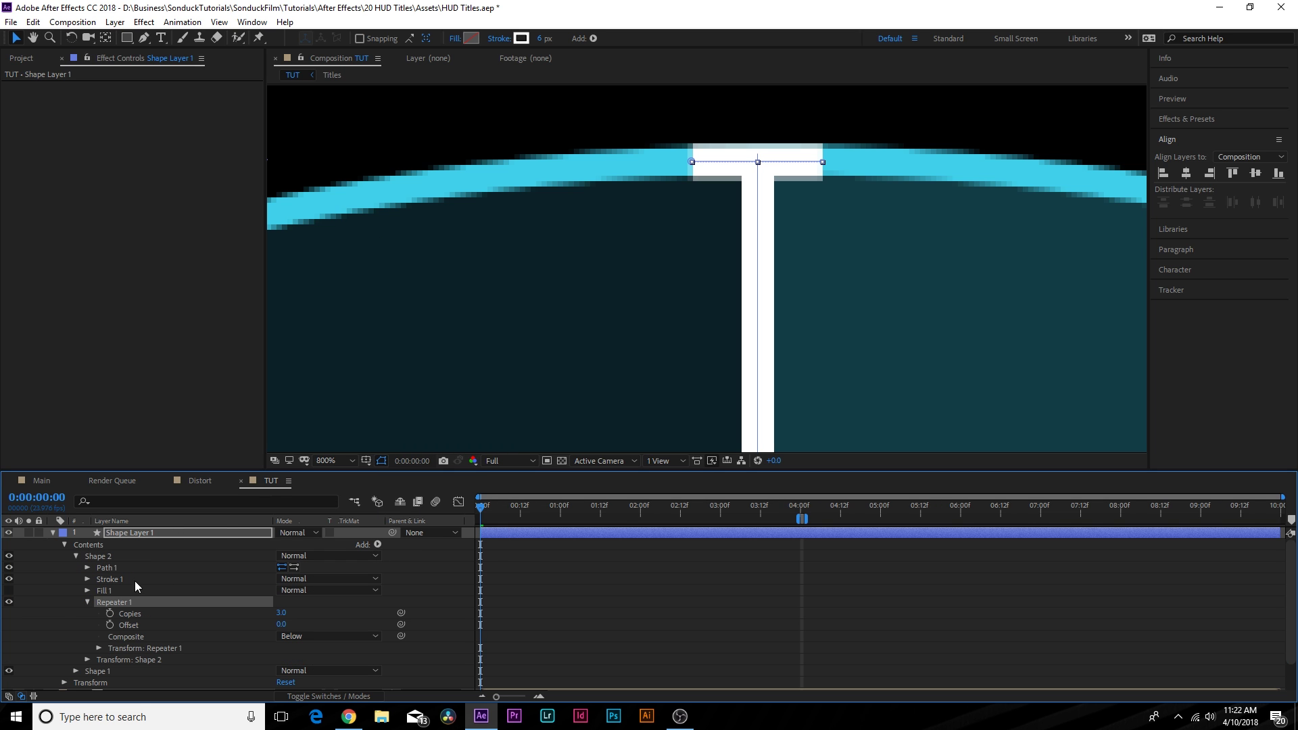
{"action": "left_click", "coordinate": [98, 649]}
{"action": "left_click", "coordinate": [284, 638]}
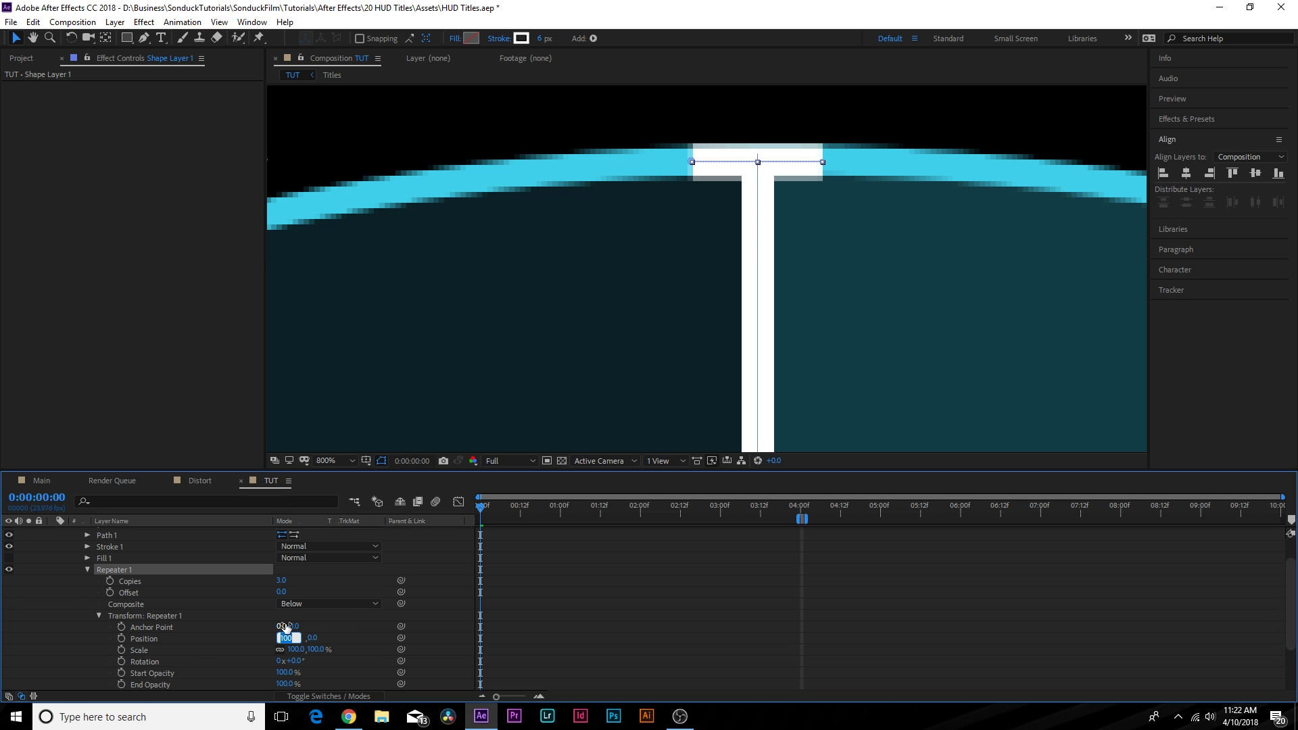
{"action": "type", "text": "0"}
{"action": "key", "text": "Return"}
{"action": "left_click_drag", "start_coordinate": [294, 637], "coordinate": [303, 641]}
- Raise the tick repeater's copies to 39 so the ticks run down to the circle's bottom
{"action": "left_click", "coordinate": [737, 309]}
{"action": "key", "text": "comma"}
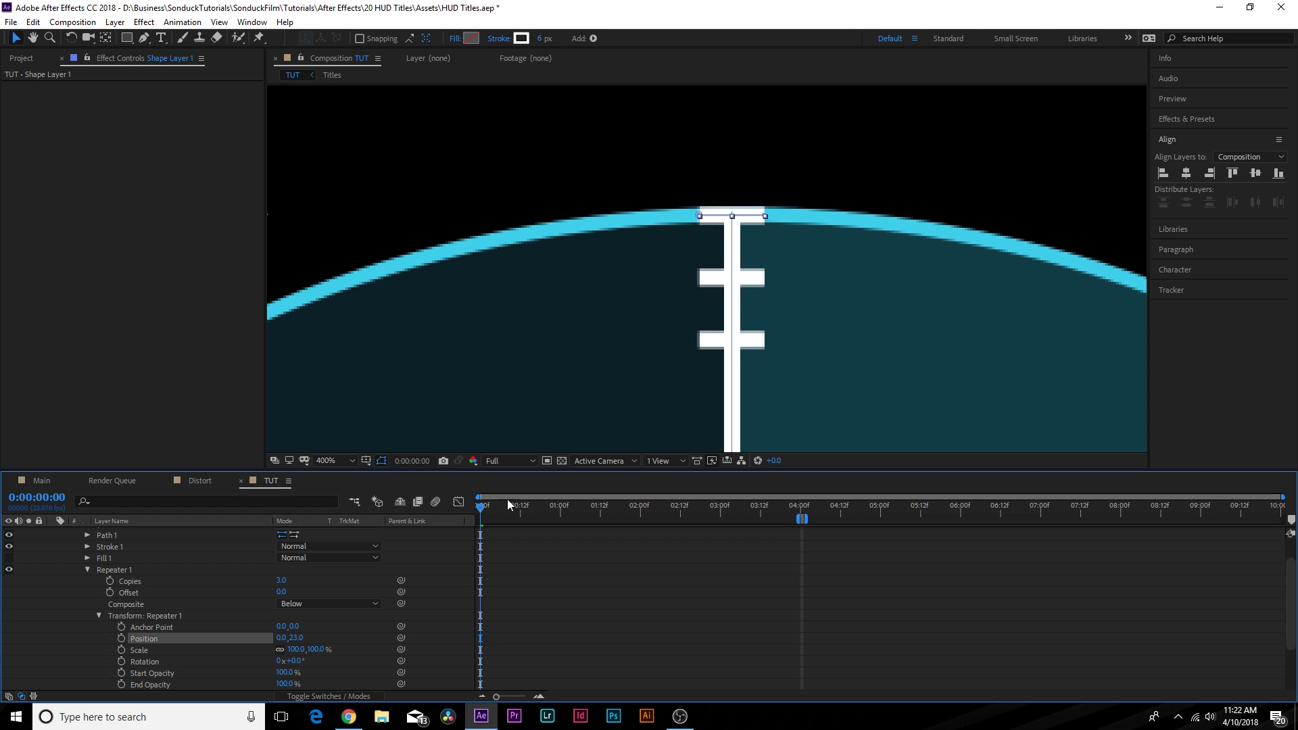
{"action": "left_click", "coordinate": [324, 460]}
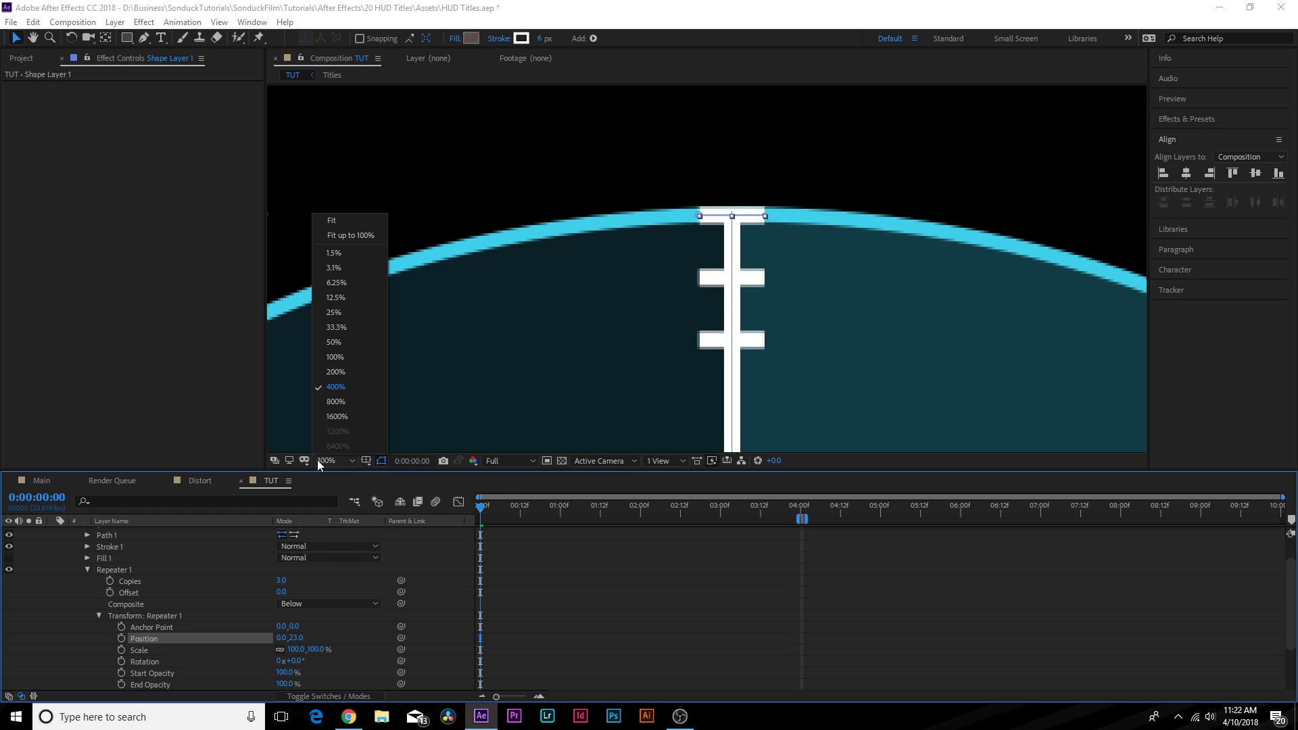
{"action": "left_click", "coordinate": [350, 236]}
{"action": "left_click_drag", "start_coordinate": [283, 581], "coordinate": [290, 579]}
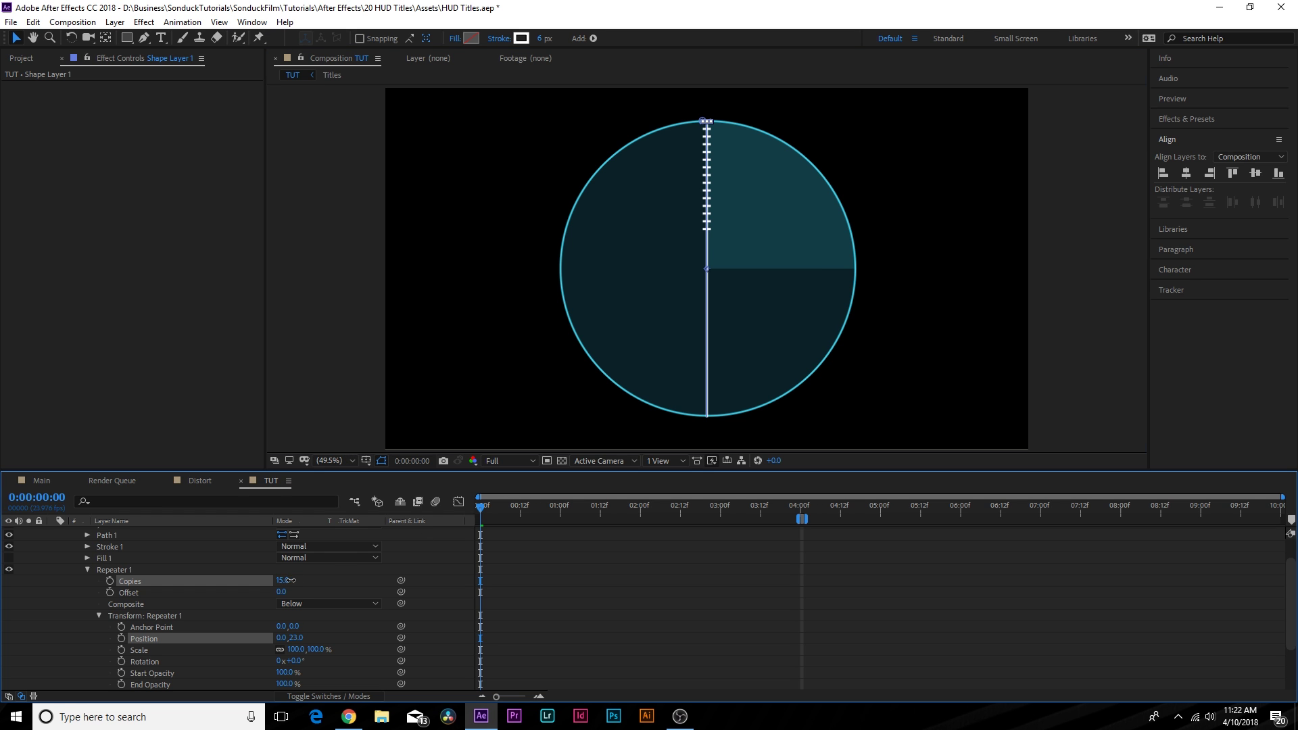
{"action": "left_click", "coordinate": [486, 378]}
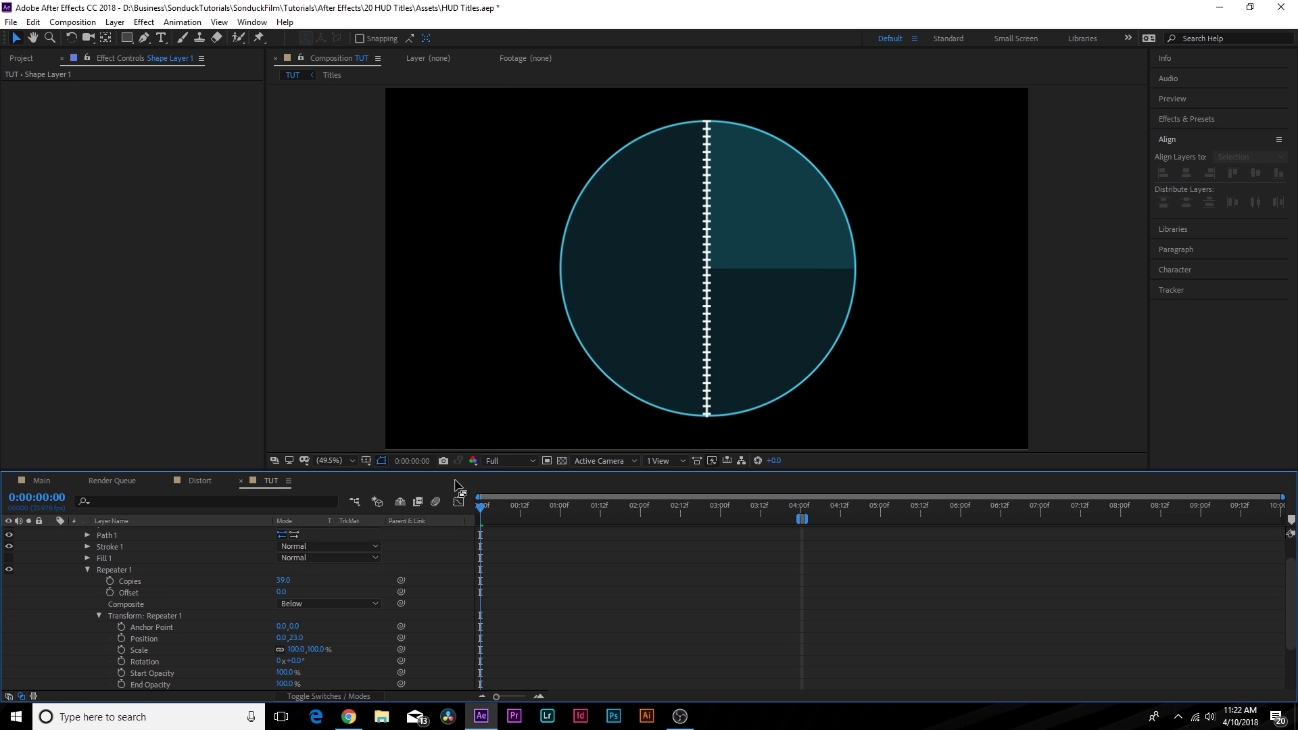
- Refine the tick repeater to 37 copies with a vertical position offset of 24.5, ending the ticks at the circle's edge
{"action": "left_click", "coordinate": [295, 639]}
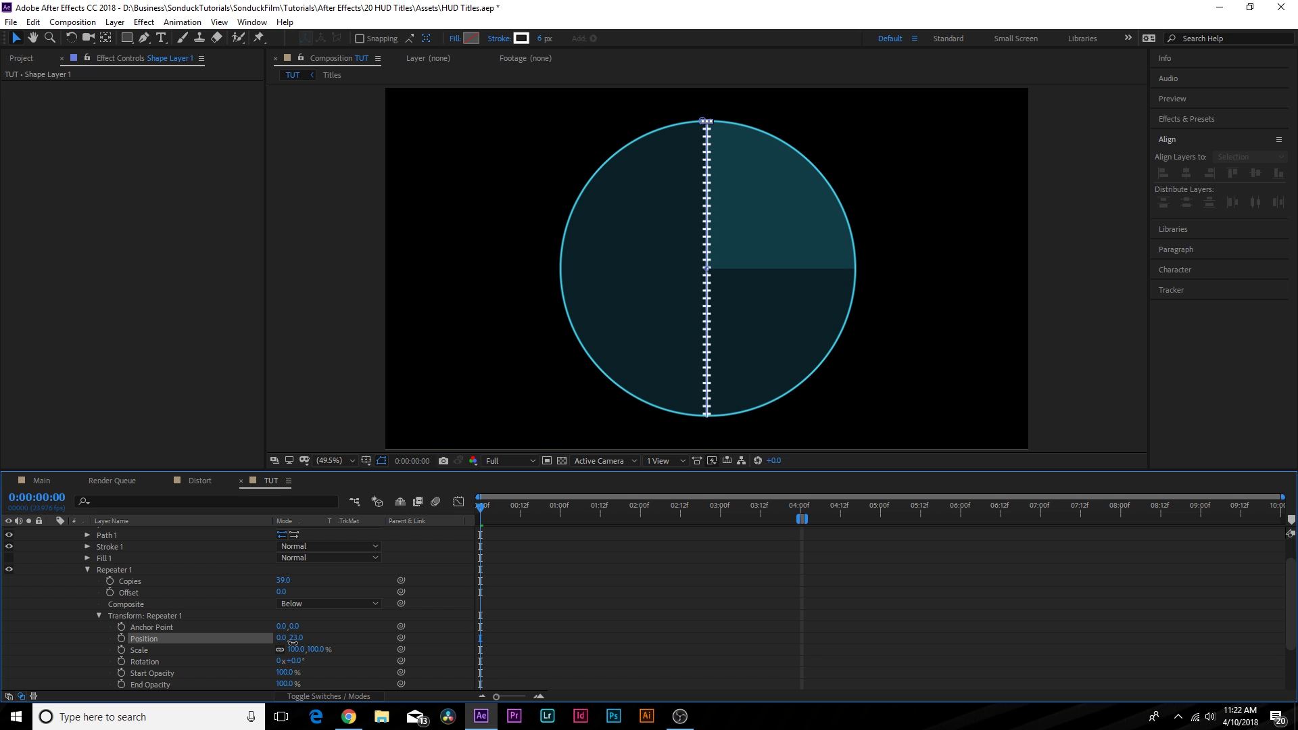
{"action": "left_click", "coordinate": [295, 639]}
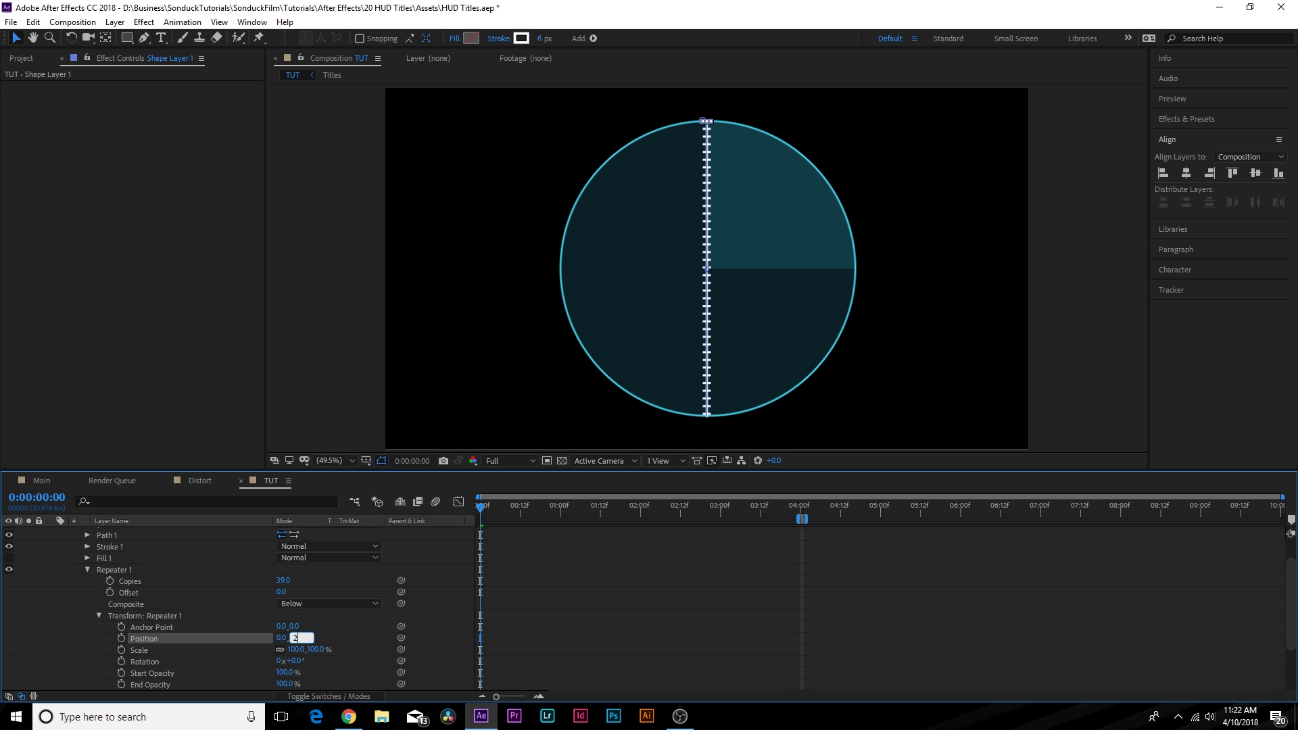
{"action": "type", "text": "24"}
{"action": "left_click", "coordinate": [363, 567]}
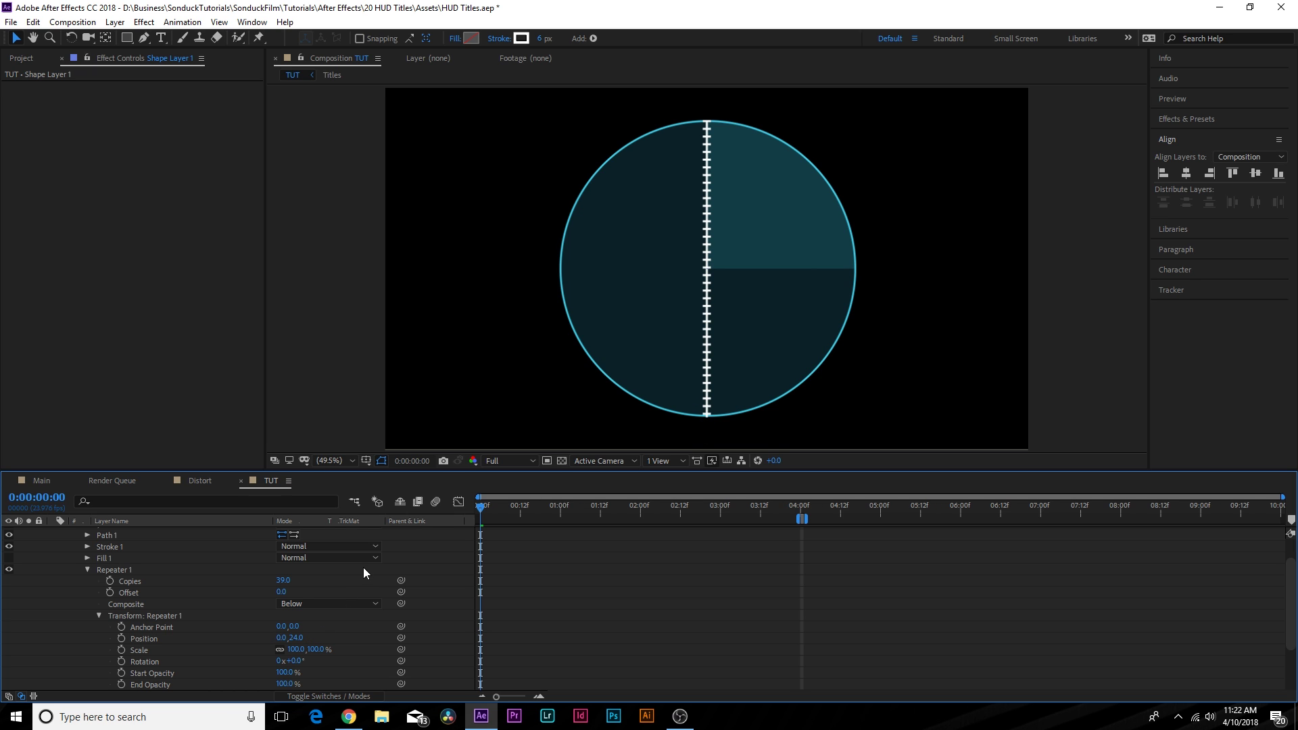
{"action": "left_click", "coordinate": [285, 581]}
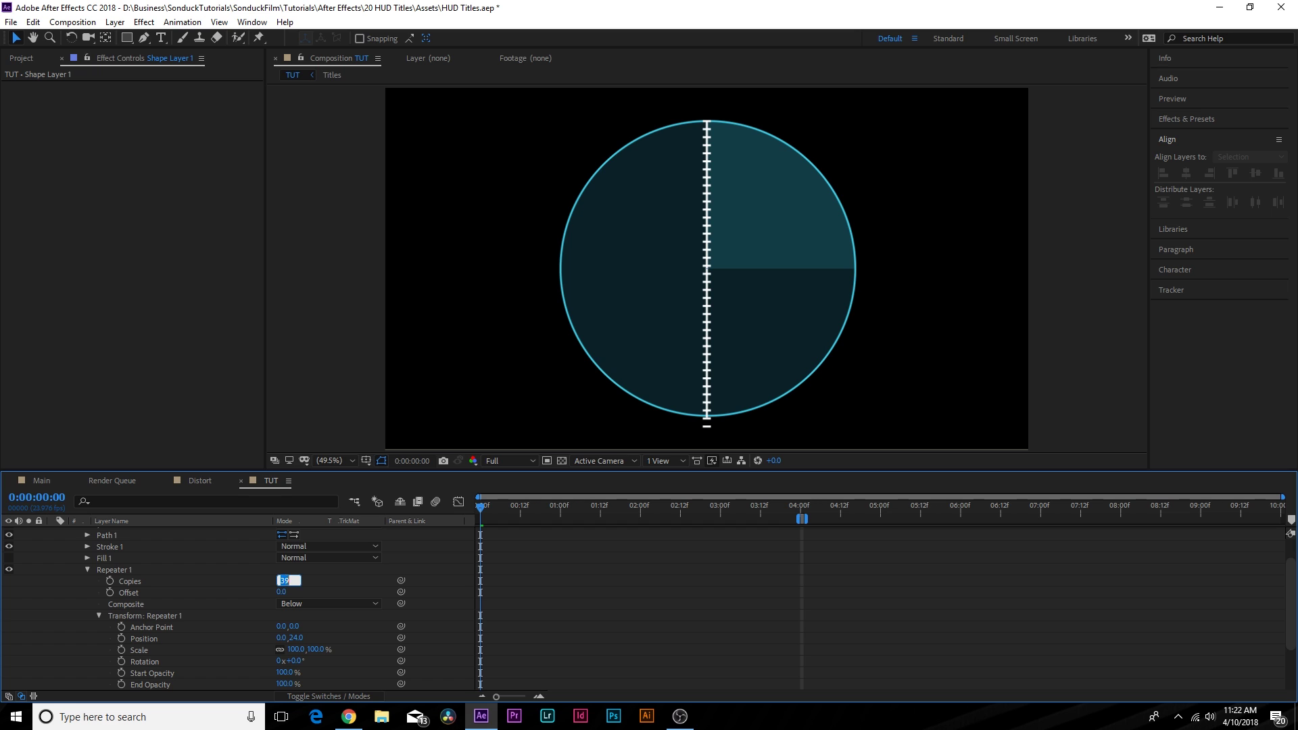
{"action": "left_click", "coordinate": [373, 574]}
{"action": "left_click", "coordinate": [298, 637]}
{"action": "key", "text": "Return"}
{"action": "left_click", "coordinate": [298, 638]}
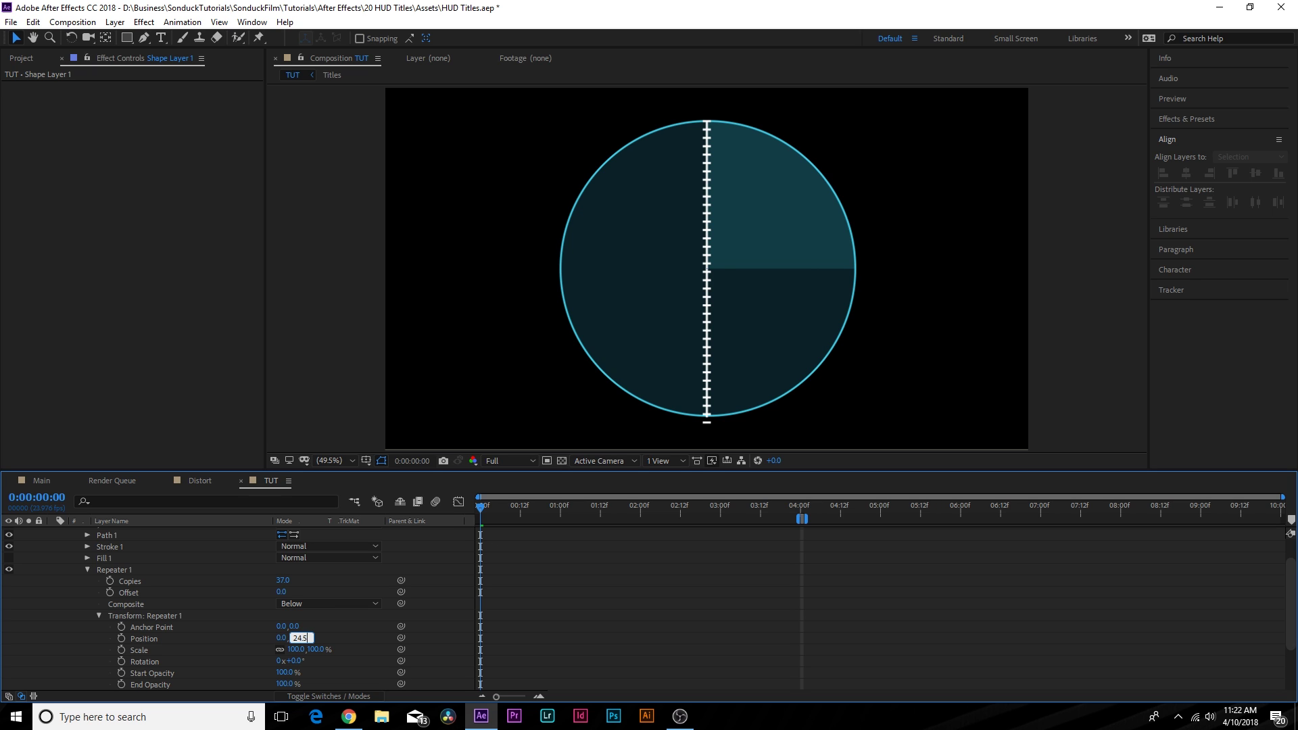
{"action": "key", "text": "Return"}
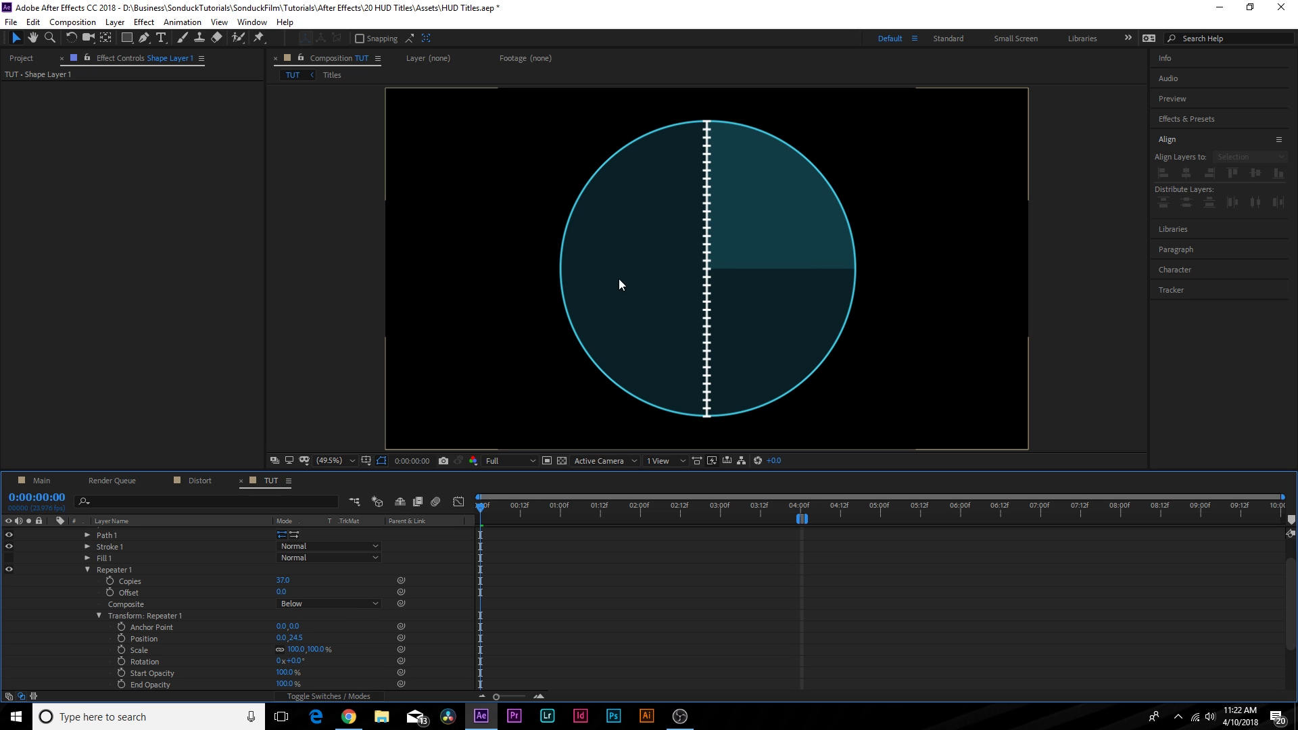
- Add the expression time*360 to the Rotation of the ticked line's layer and scrub the timeline to check the spin
{"action": "key", "text": "u"}
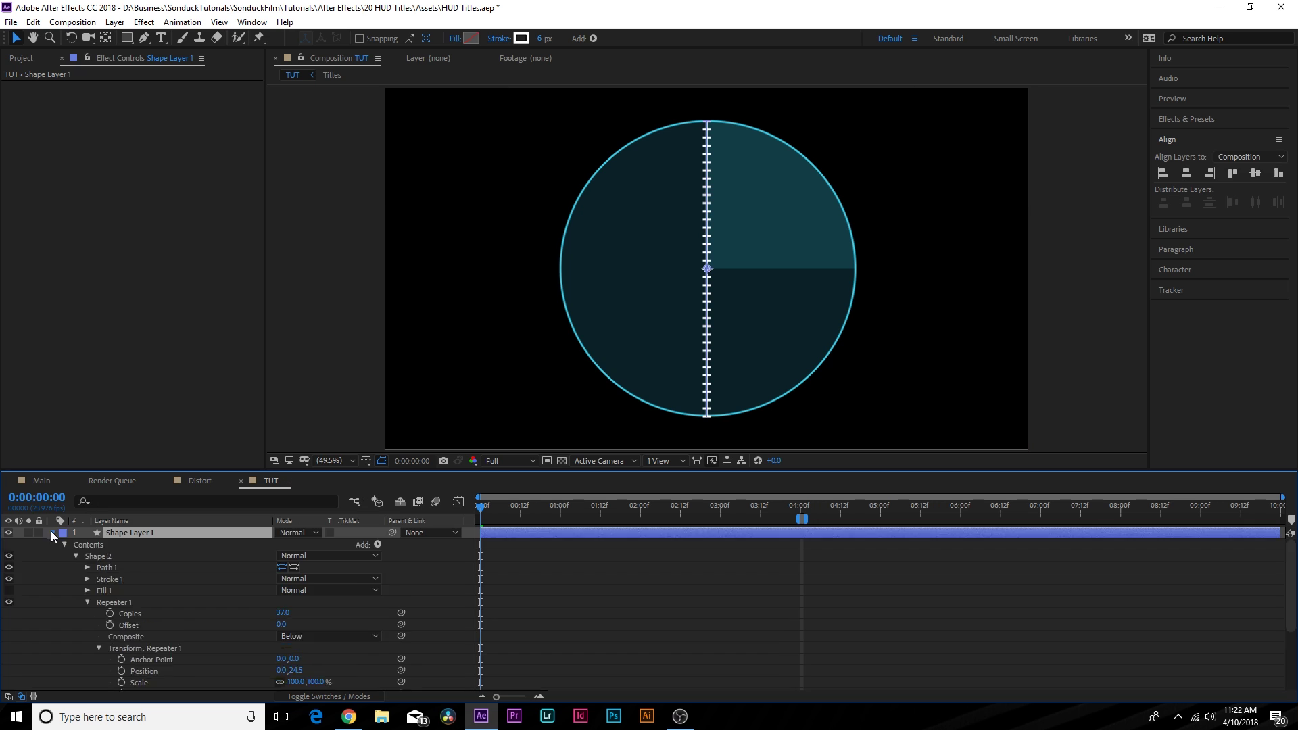
{"action": "left_click", "coordinate": [113, 534]}
{"action": "key", "text": "r"}
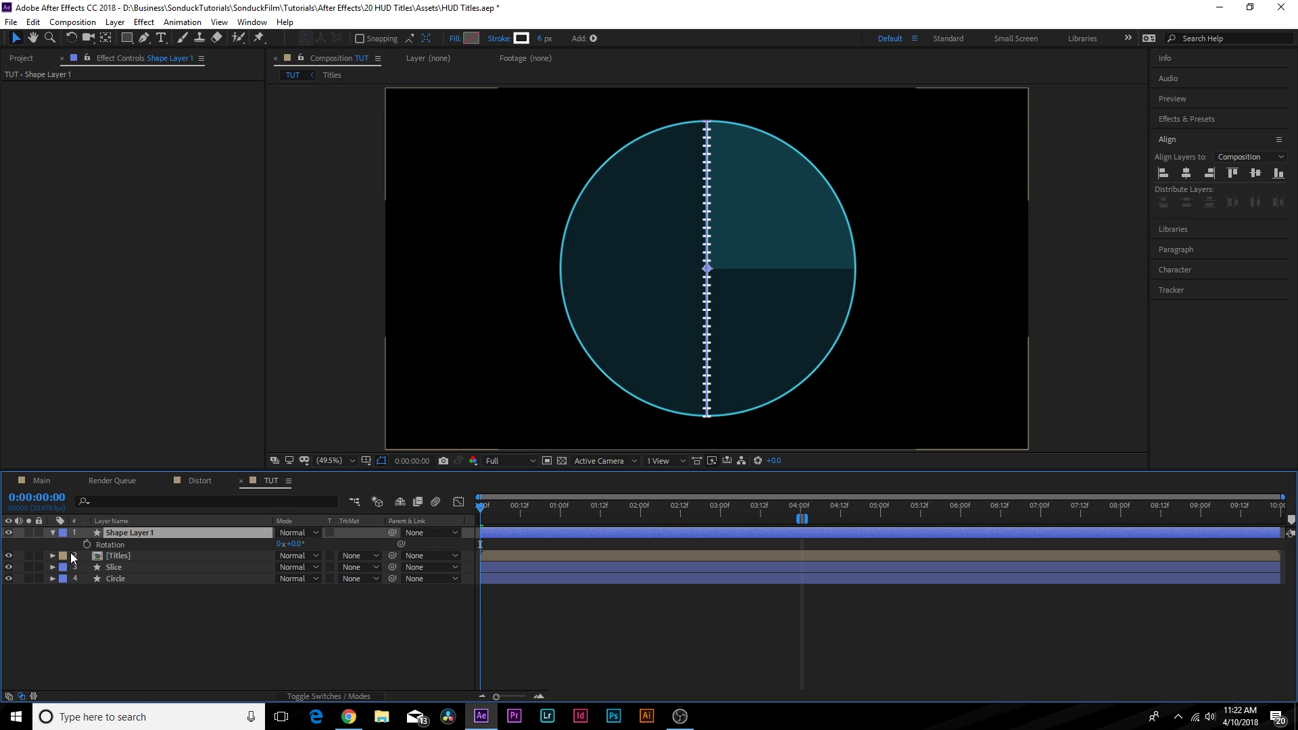
{"action": "left_click", "coordinate": [87, 542], "text": "alt"}
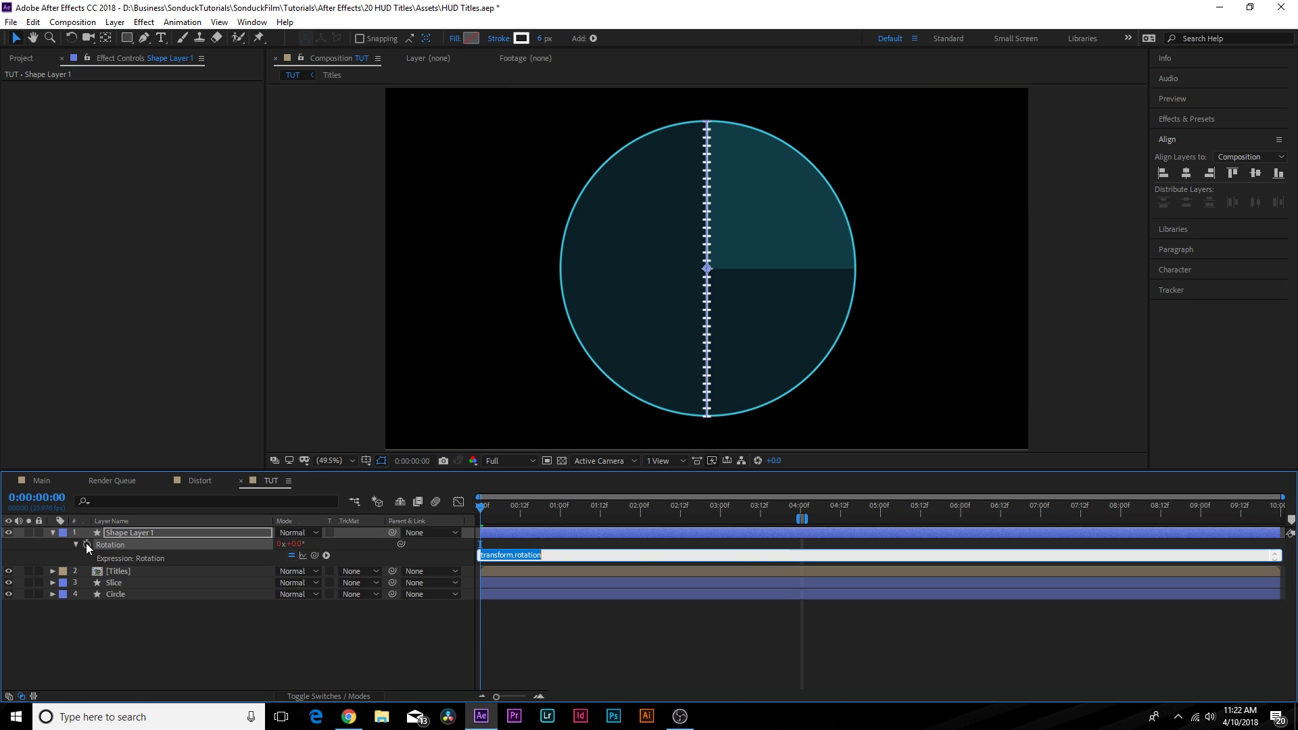
{"action": "type", "text": "time*360"}
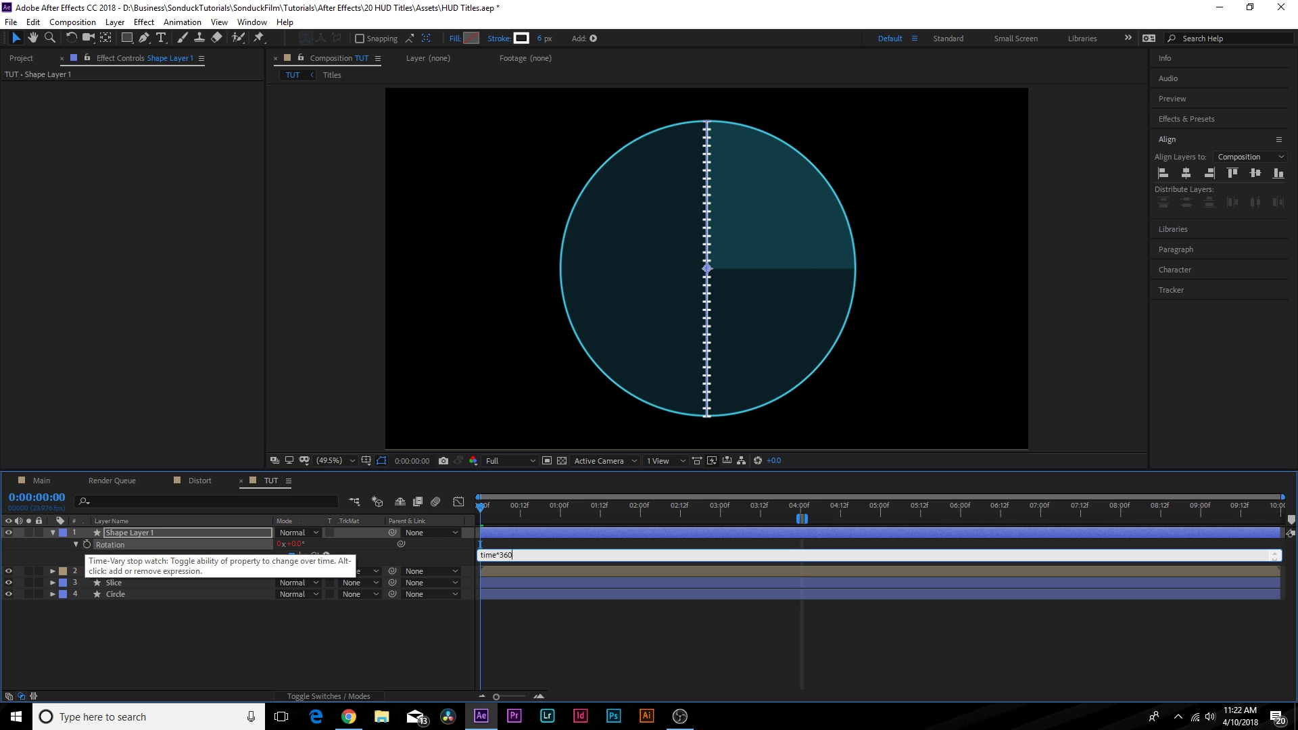
{"action": "left_click_drag", "start_coordinate": [480, 544], "coordinate": [620, 551]}
- Move the ticked line's layer beneath the Titles, Slice and Circle layers in the stack
{"action": "left_click_drag", "start_coordinate": [143, 535], "coordinate": [145, 590]}
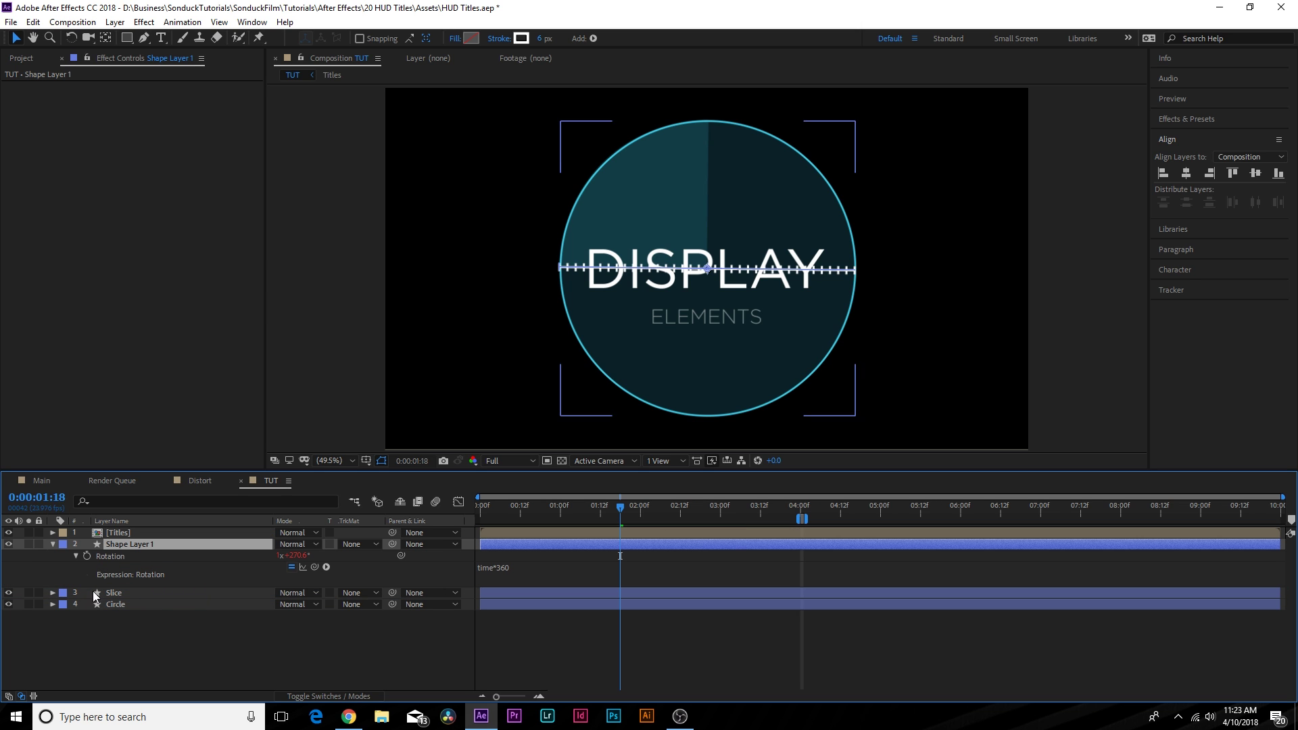
{"action": "left_click_drag", "start_coordinate": [112, 546], "coordinate": [107, 635]}
{"action": "left_click", "coordinate": [168, 643]}
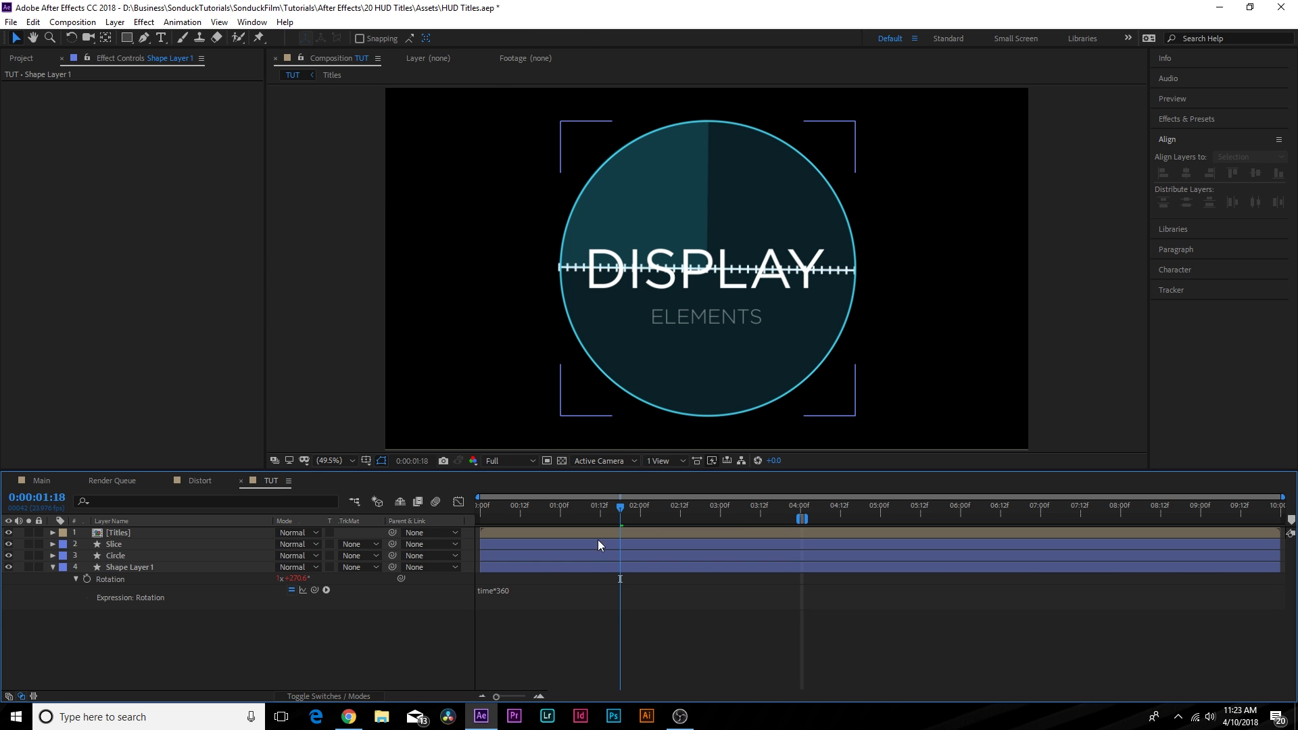
- Lower the opacity of the ticked line's layer to 53% at time 0:00:03:17
{"action": "mouse_move", "coordinate": [581, 513]}
{"action": "left_mouse_down"}
{"action": "mouse_move", "coordinate": [471, 518]}
{"action": "mouse_move", "coordinate": [777, 517]}
{"action": "left_mouse_up"}
{"action": "left_click", "coordinate": [123, 567]}
{"action": "key", "text": "t"}
{"action": "left_click_drag", "start_coordinate": [278, 582], "coordinate": [242, 581]}
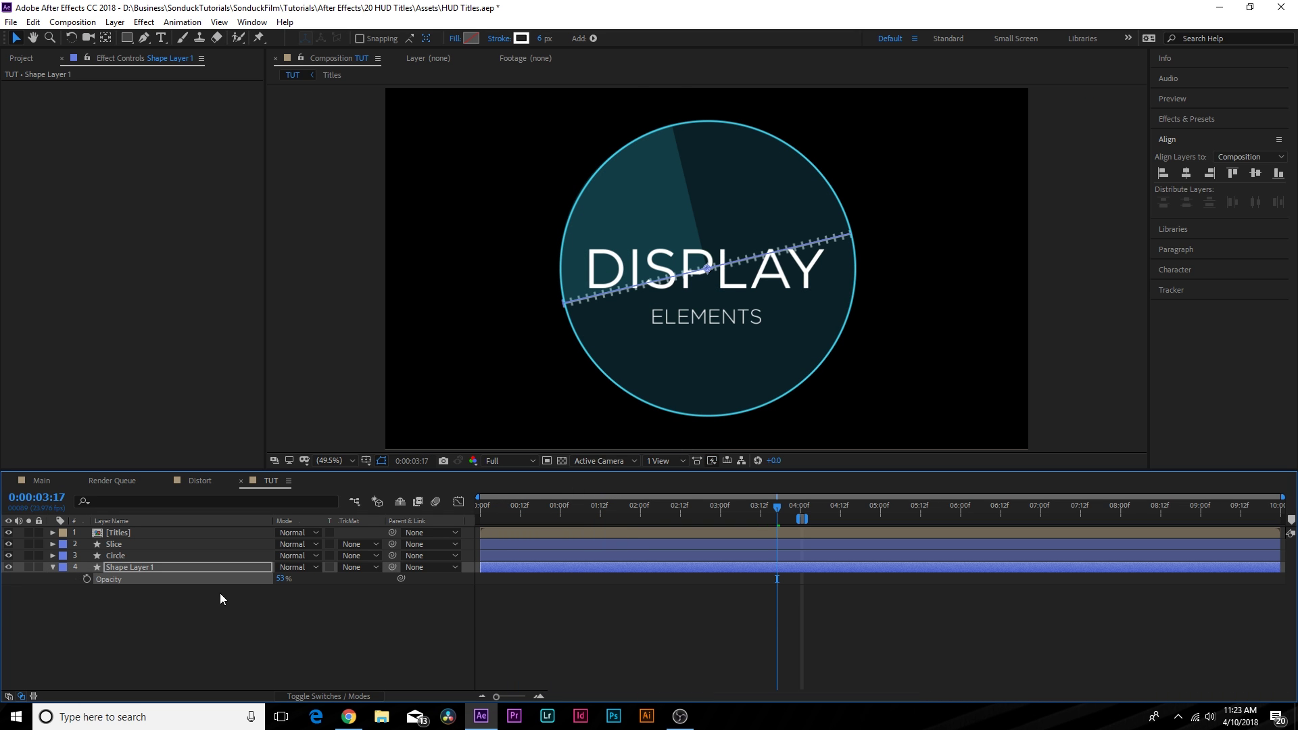
{"action": "key", "text": "F2"}
- Lower the Slice layer's opacity to 65% at time 0:00:04:02 and collapse the displayed layer properties
{"action": "left_click_drag", "start_coordinate": [566, 514], "coordinate": [806, 521]}
{"action": "left_click", "coordinate": [804, 544]}
{"action": "key", "text": "t"}
{"action": "left_click_drag", "start_coordinate": [280, 555], "coordinate": [260, 556]}
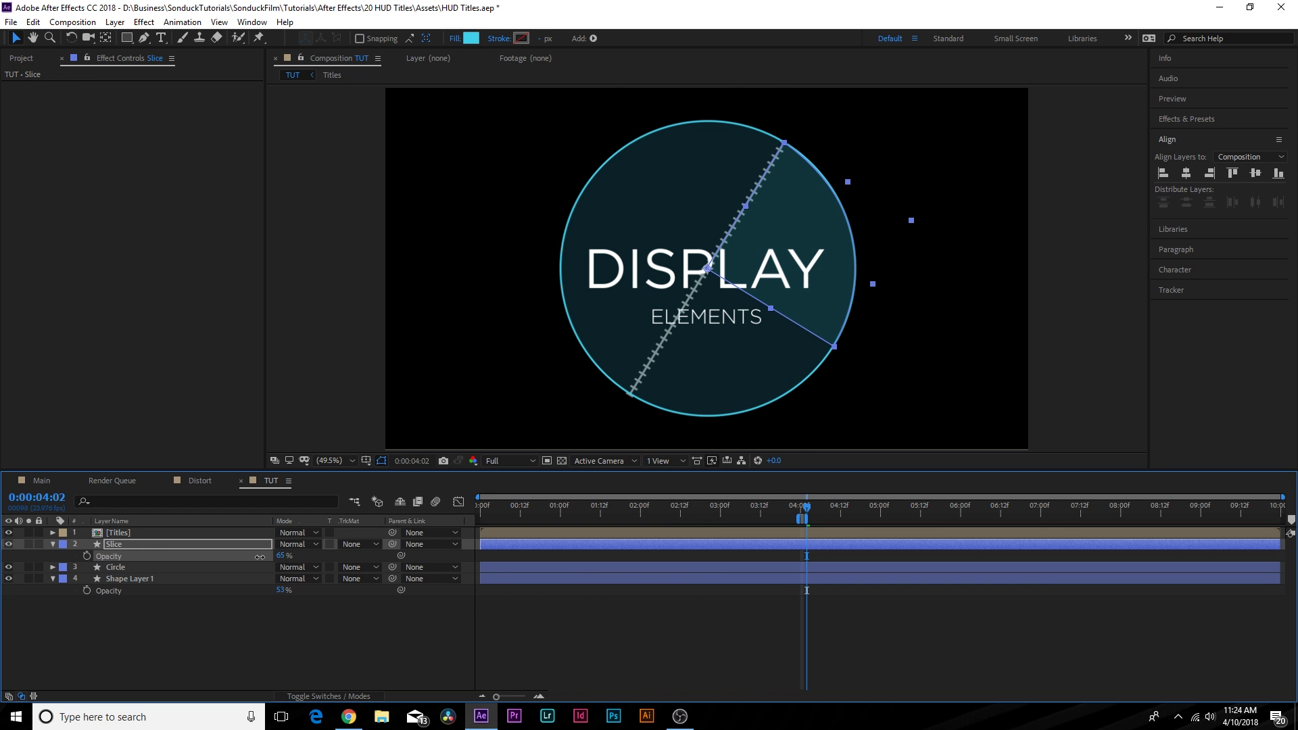
{"action": "left_click", "coordinate": [135, 650]}
{"action": "key", "text": "t"}
{"action": "key", "text": "t"}
- Draw a polygon with a 2 px white stroke and an outer radius of about 64 px in the composition's upper-left corner
{"action": "key", "text": "g"}
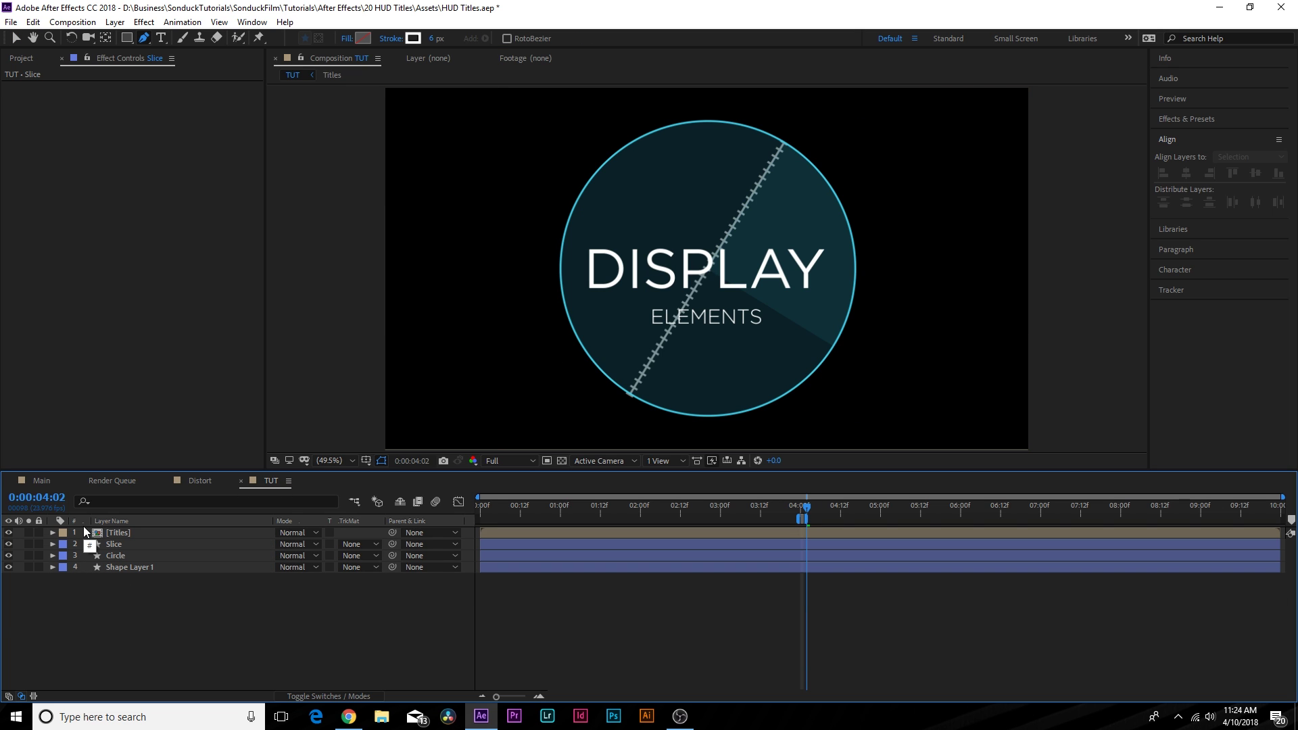
{"action": "left_click_drag", "start_coordinate": [127, 37], "coordinate": [160, 76]}
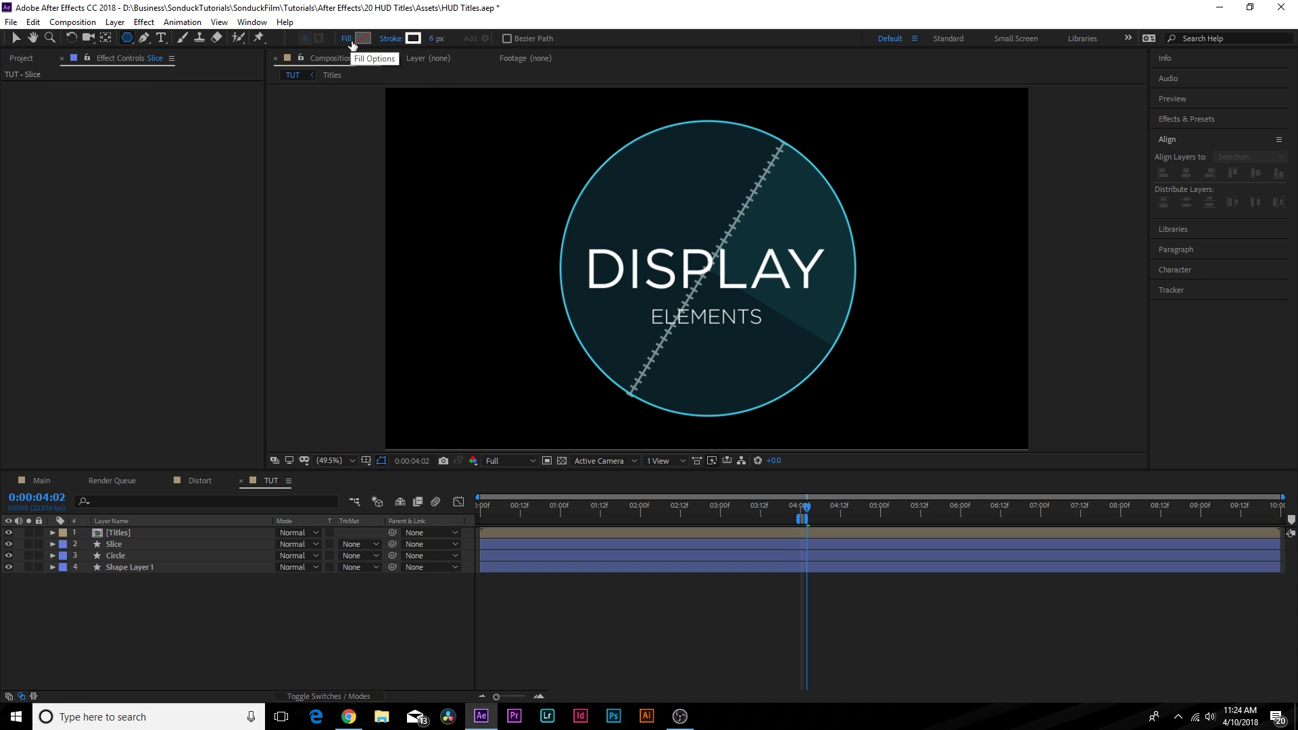
{"action": "left_click", "coordinate": [434, 37]}
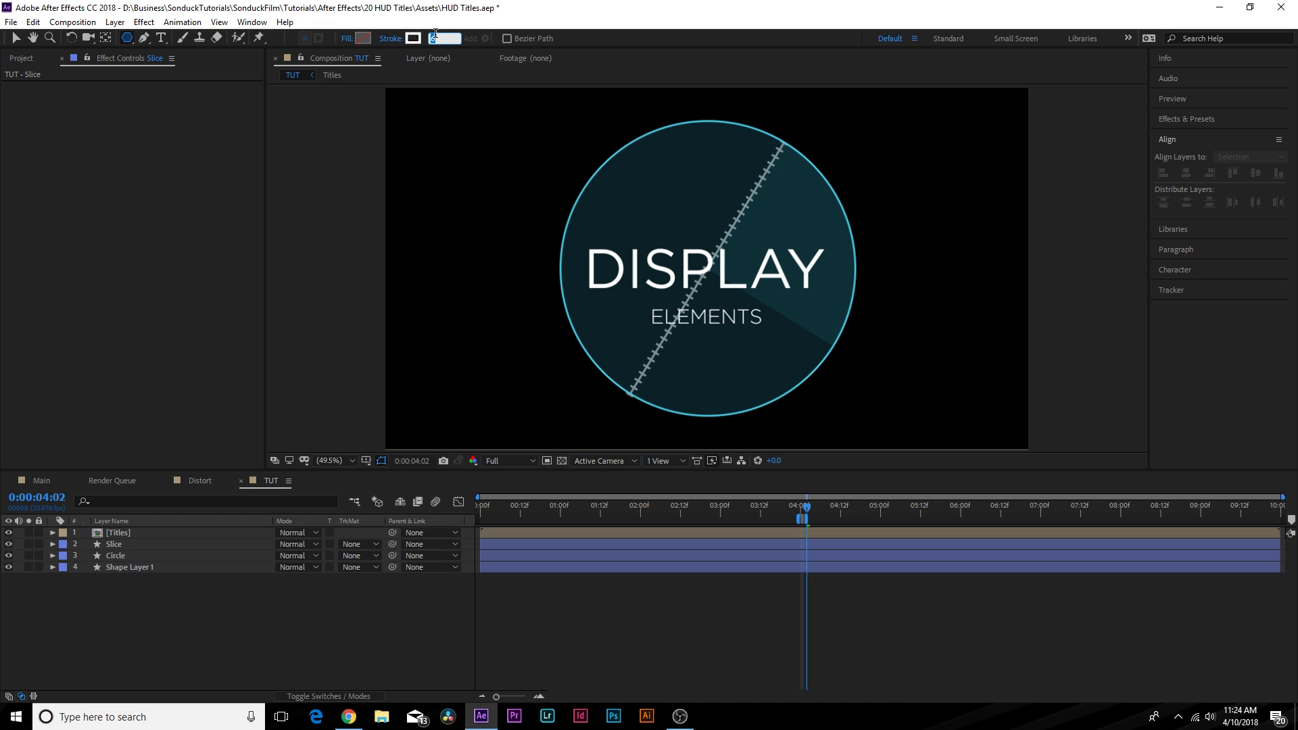
{"action": "key", "text": "Return"}
{"action": "left_click_drag", "start_coordinate": [426, 192], "coordinate": [428, 252]}
{"action": "mouse_move", "coordinate": [424, 182]}
{"action": "left_mouse_down"}
{"action": "mouse_move", "coordinate": [448, 211]}
{"action": "mouse_move", "coordinate": [439, 195]}
{"action": "left_mouse_up"}
{"action": "left_click", "coordinate": [331, 461]}
{"action": "left_click", "coordinate": [344, 216]}
{"action": "key", "text": "F2"}
- Set the points of the new shape's polystar path to 6 to make a hexagon
{"action": "left_click", "coordinate": [149, 537]}
{"action": "left_click", "coordinate": [76, 556]}
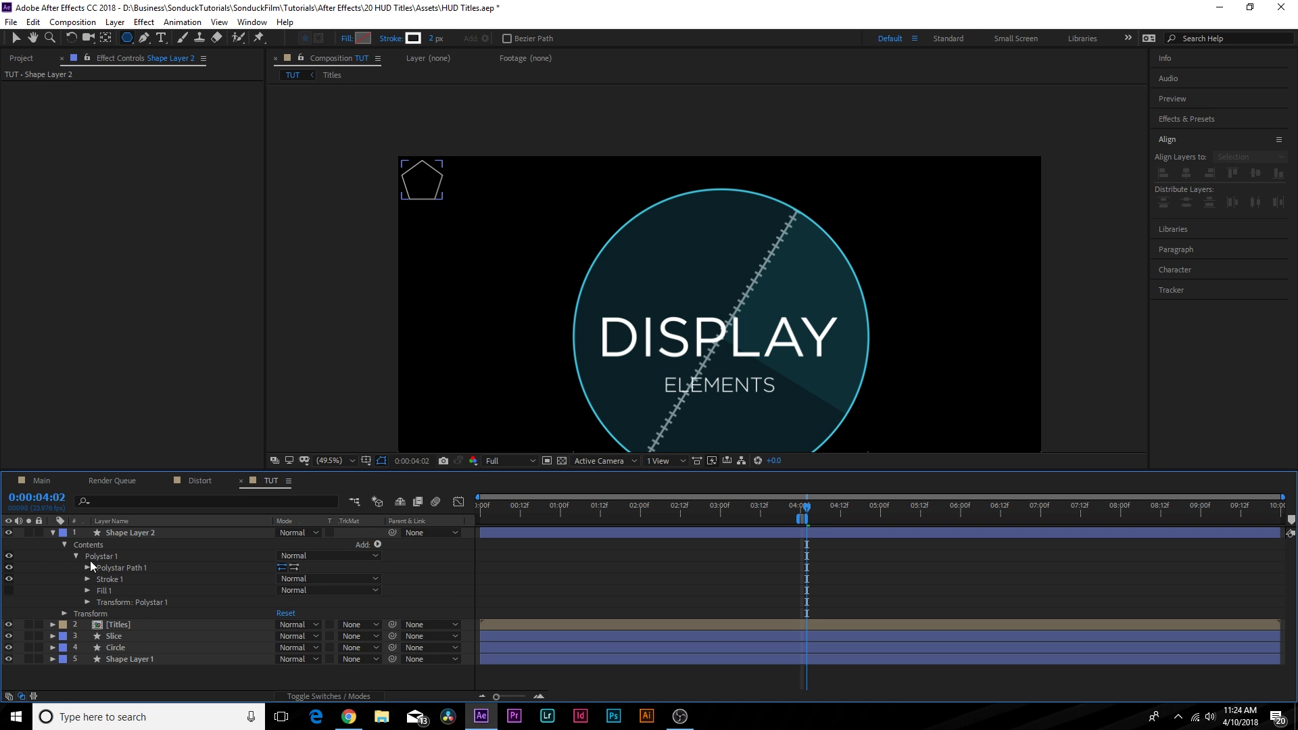
{"action": "left_click", "coordinate": [87, 567]}
{"action": "left_click", "coordinate": [280, 591]}
{"action": "type", "text": "6"}
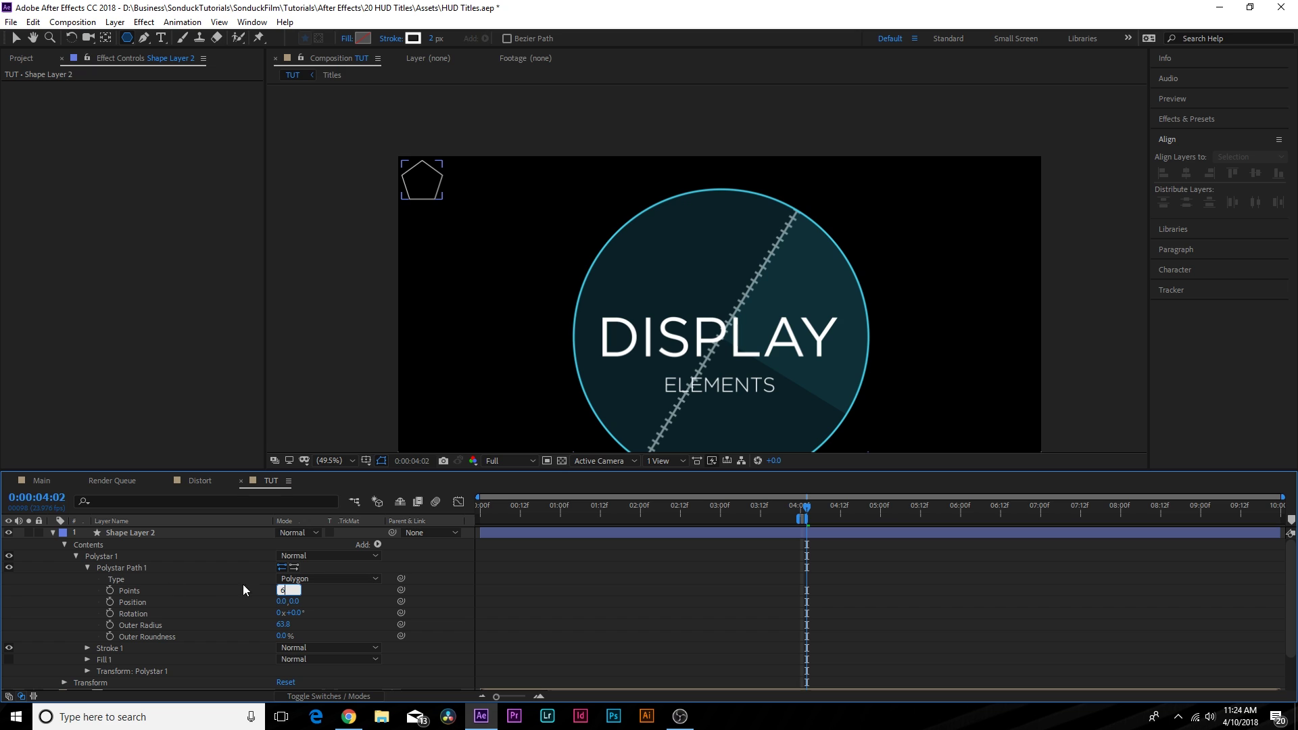
{"action": "key", "text": "Return"}
{"action": "key", "text": "v"}
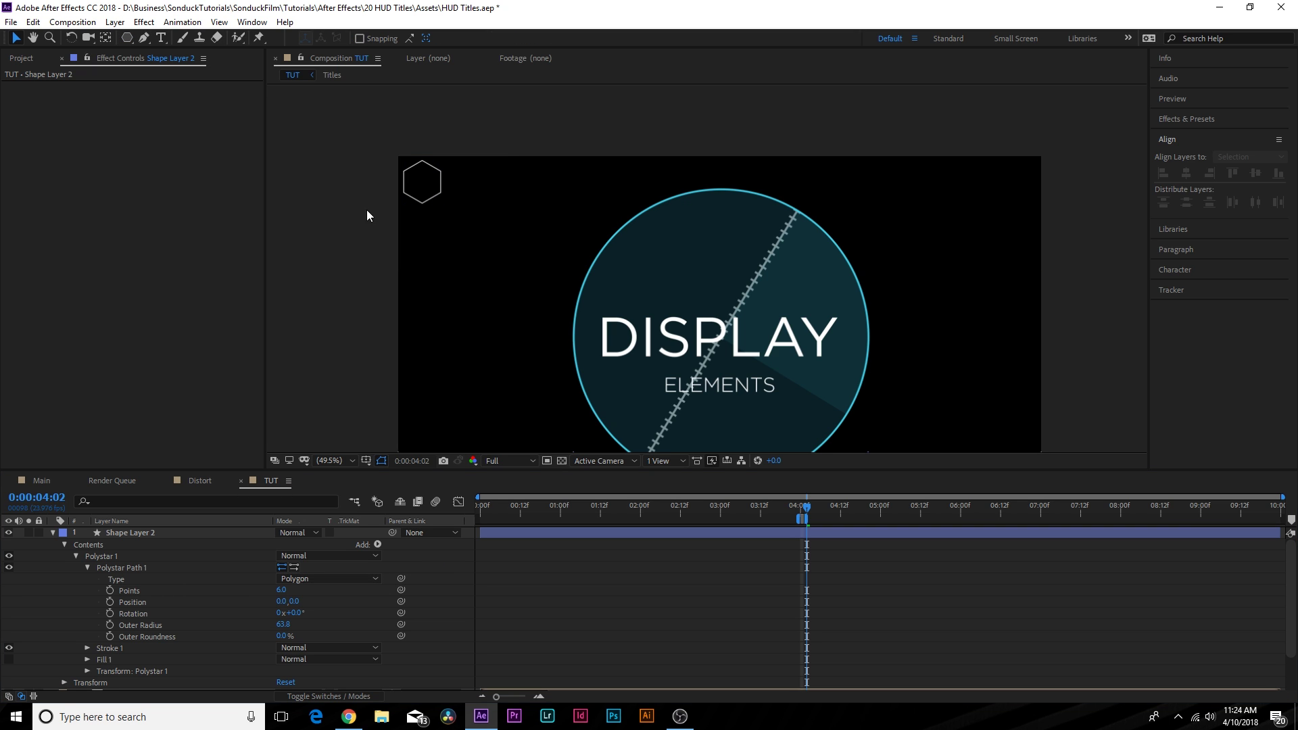
- Add a Repeater to the hexagon's polystar group and set its copies to 27
{"action": "left_click", "coordinate": [84, 555]}
{"action": "left_click", "coordinate": [378, 544]}
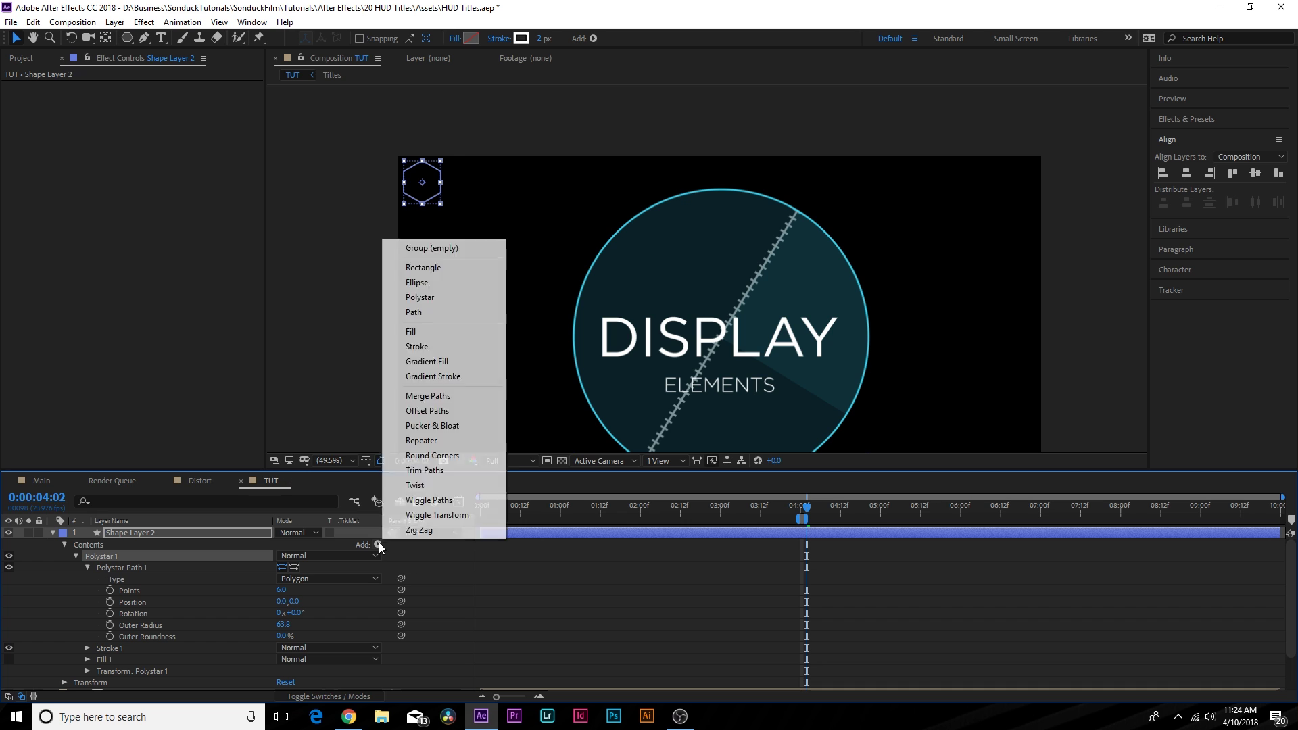
{"action": "left_click", "coordinate": [429, 440]}
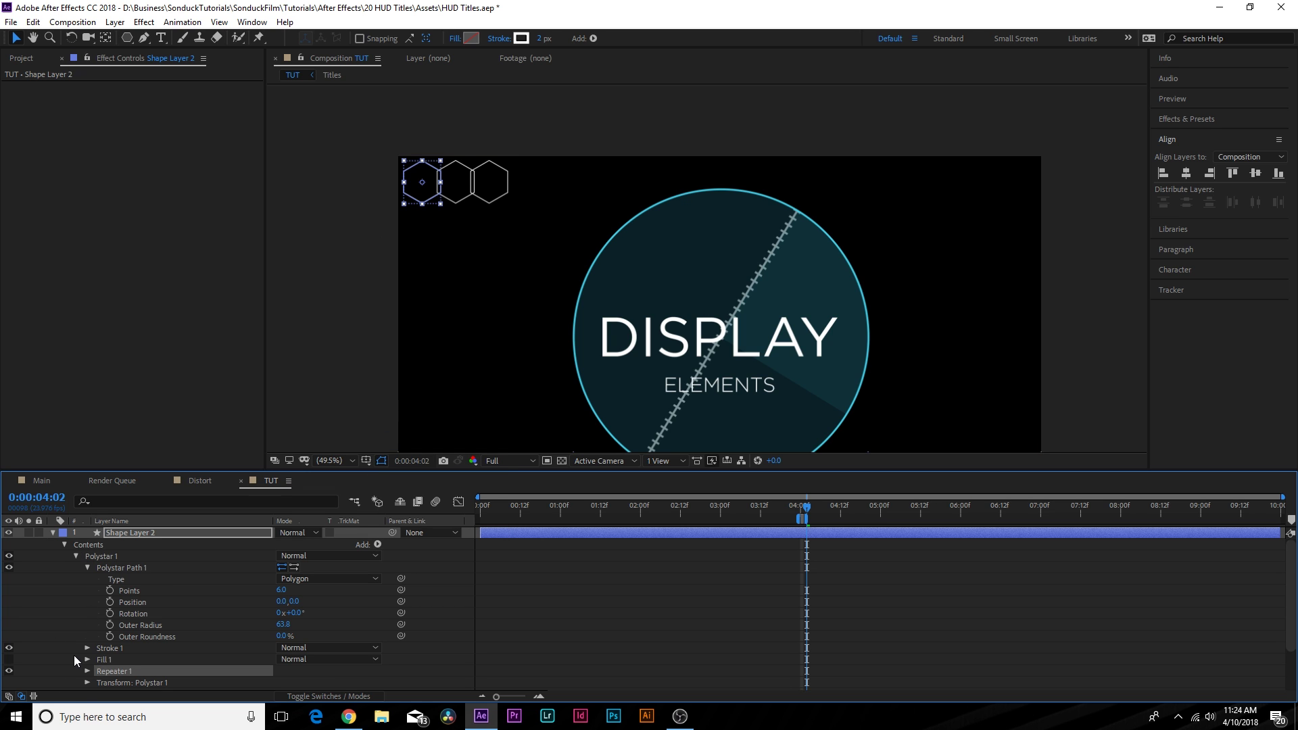
{"action": "scroll", "coordinate": [75, 655], "scroll_direction": "down", "scroll_amount": 3}
{"action": "left_click", "coordinate": [87, 636]}
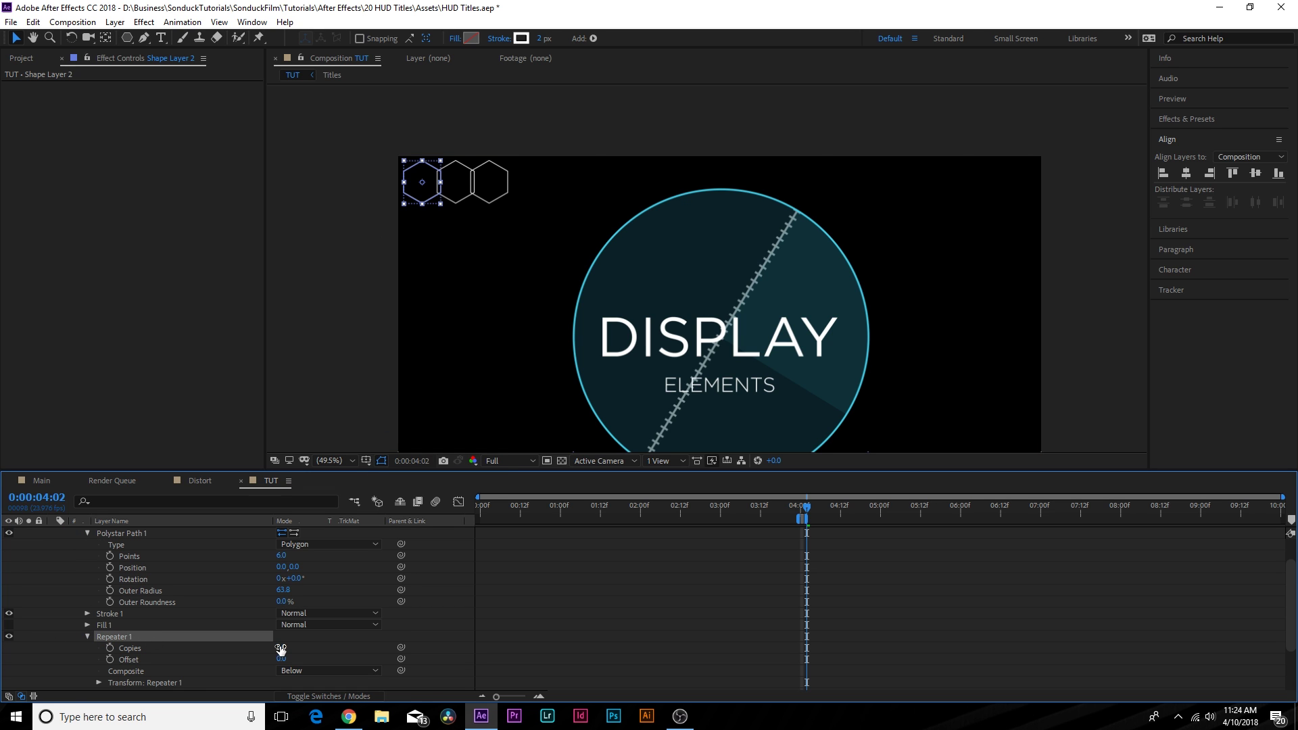
{"action": "left_click_drag", "start_coordinate": [280, 649], "coordinate": [296, 647]}
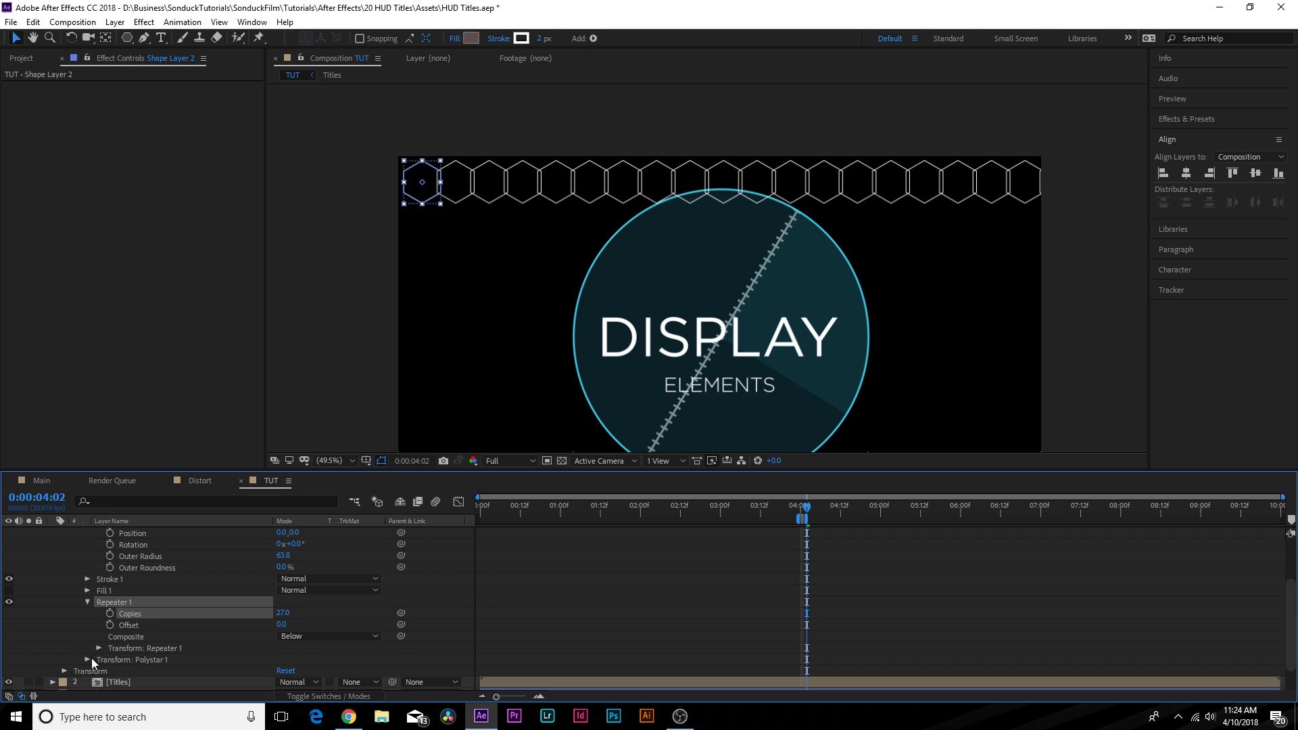
- Set the repeater's transform position to 112, 0 so neighbouring hexagons share their edges
{"action": "scroll", "coordinate": [91, 658], "scroll_direction": "down", "scroll_amount": 4}
{"action": "left_click", "coordinate": [89, 604]}
{"action": "left_click", "coordinate": [88, 604]}
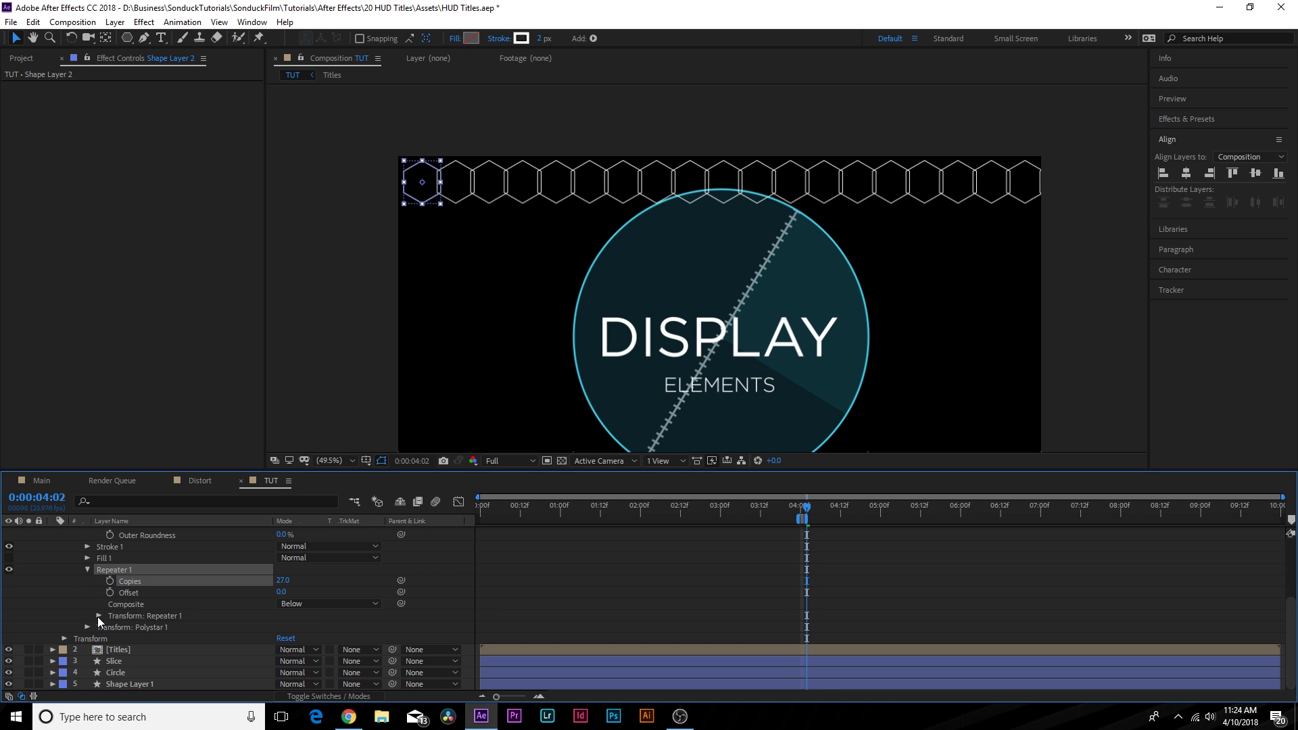
{"action": "left_click", "coordinate": [99, 615]}
{"action": "left_click_drag", "start_coordinate": [283, 637], "coordinate": [298, 638]}
{"action": "scroll", "coordinate": [493, 352], "scroll_direction": "up", "scroll_amount": 5}
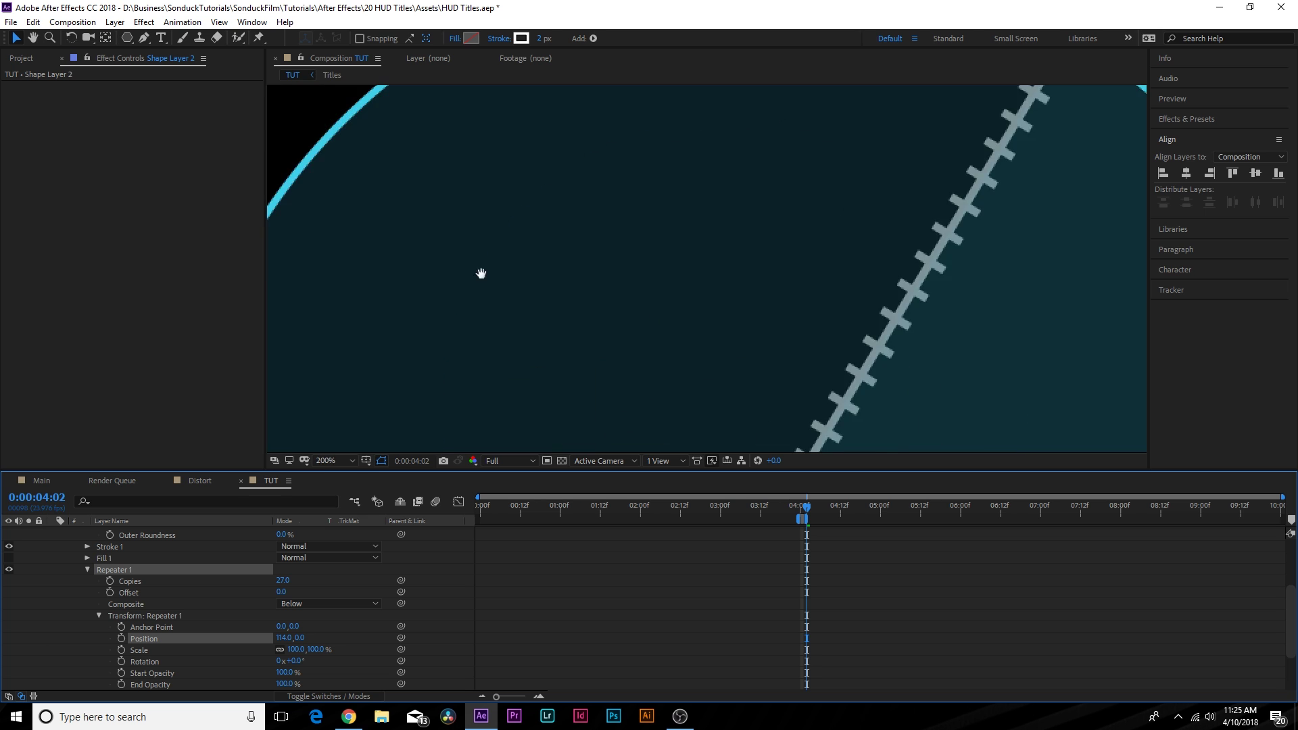
{"action": "left_click_drag", "start_coordinate": [284, 637], "coordinate": [284, 638]}
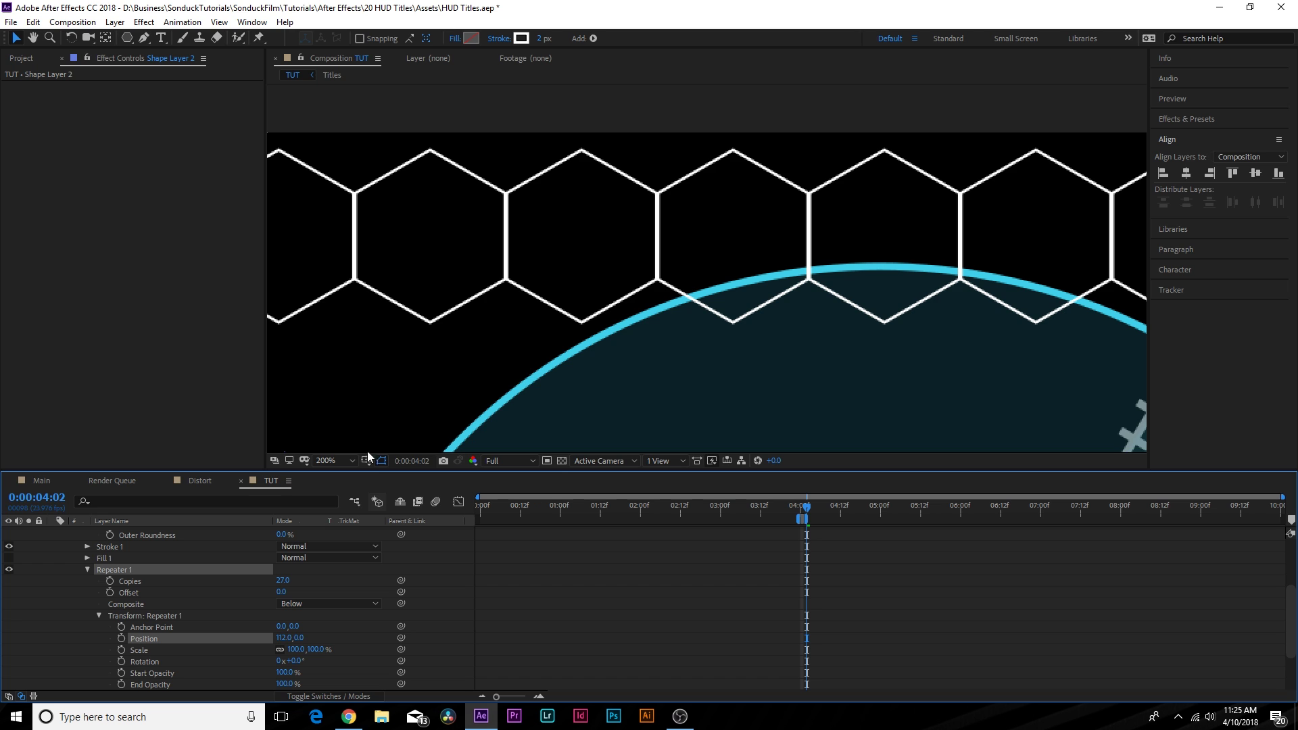
{"action": "scroll", "coordinate": [518, 287], "scroll_direction": "down", "scroll_amount": 4}
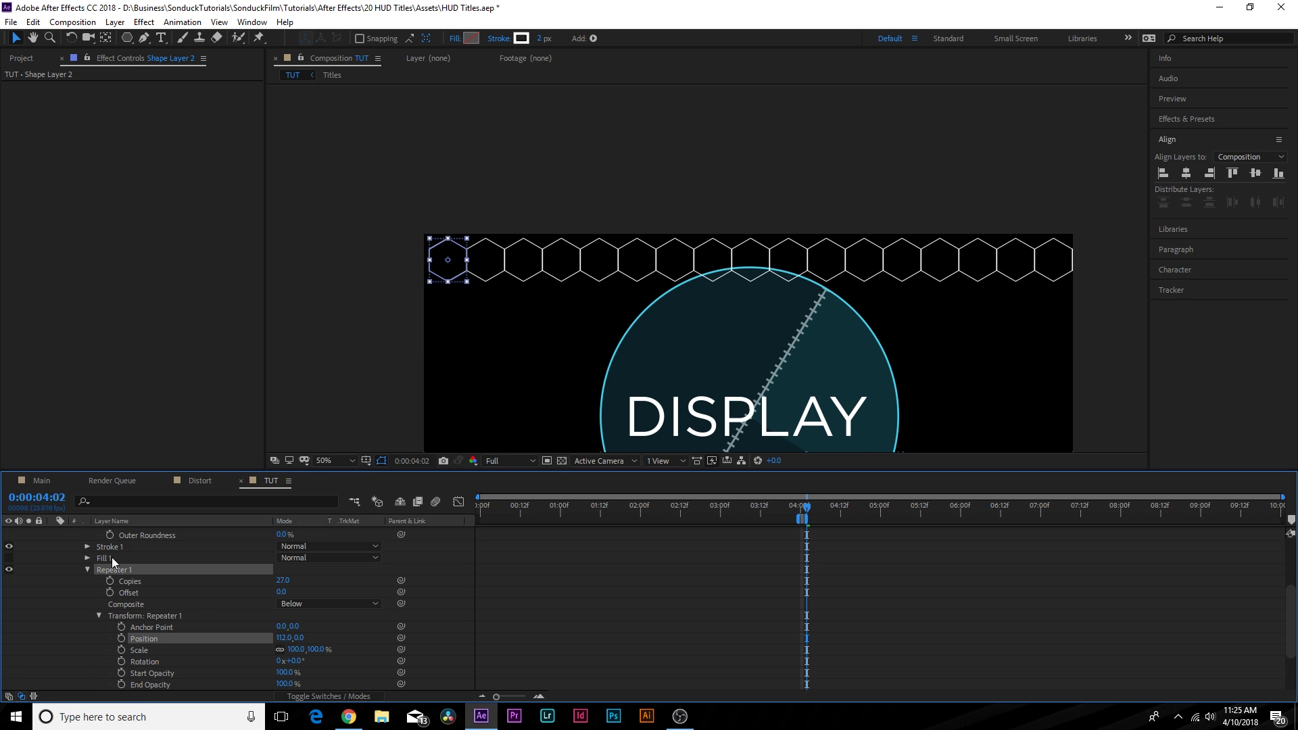
- Add a second Repeater to the contents of the hexagon layer, outside the polystar group
{"action": "scroll", "coordinate": [120, 552], "scroll_direction": "up", "scroll_amount": 3}
{"action": "left_click", "coordinate": [74, 556]}
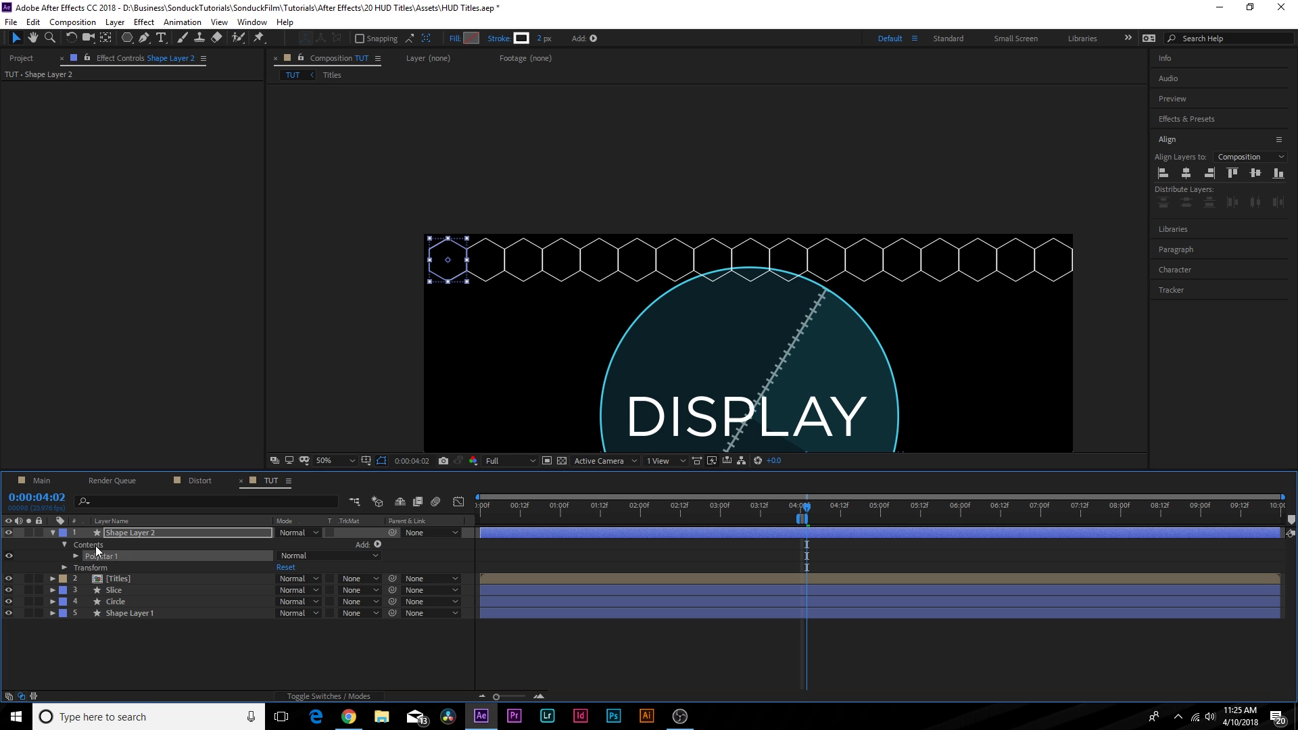
{"action": "left_click", "coordinate": [377, 545]}
{"action": "left_click", "coordinate": [412, 442]}
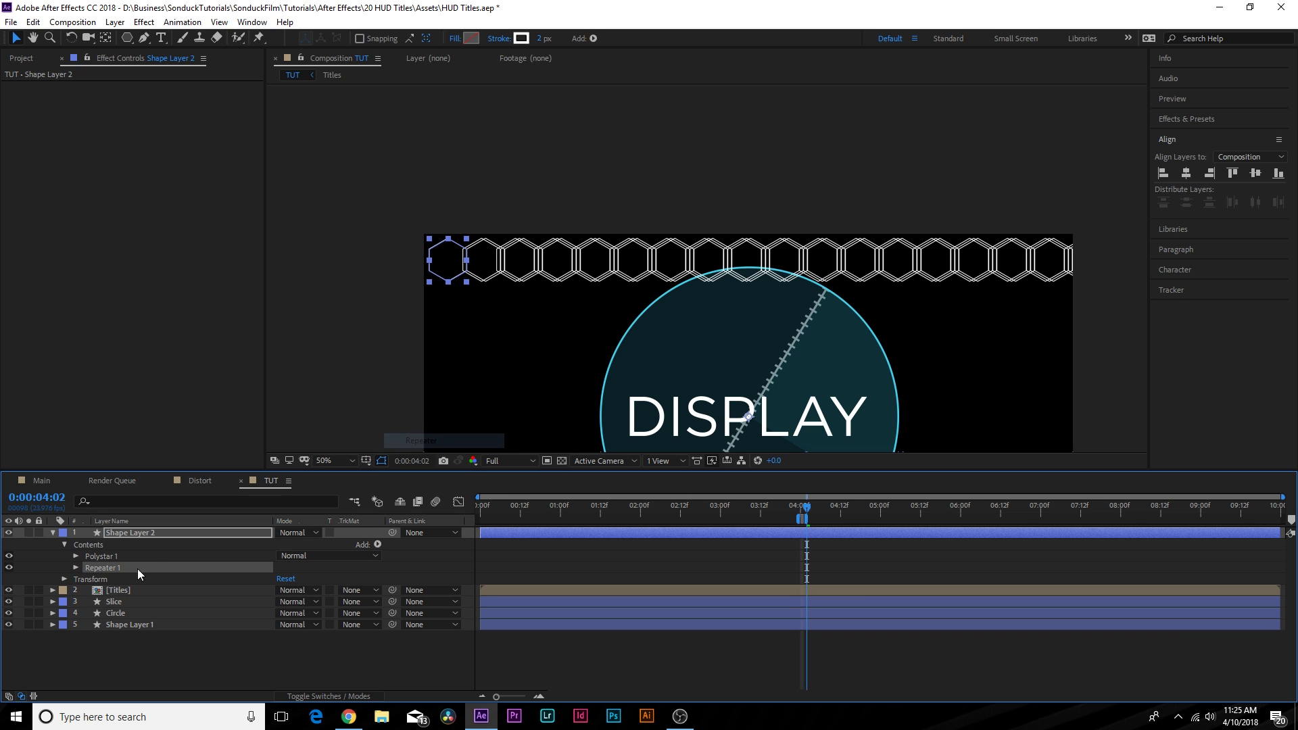
{"action": "left_click", "coordinate": [75, 567]}
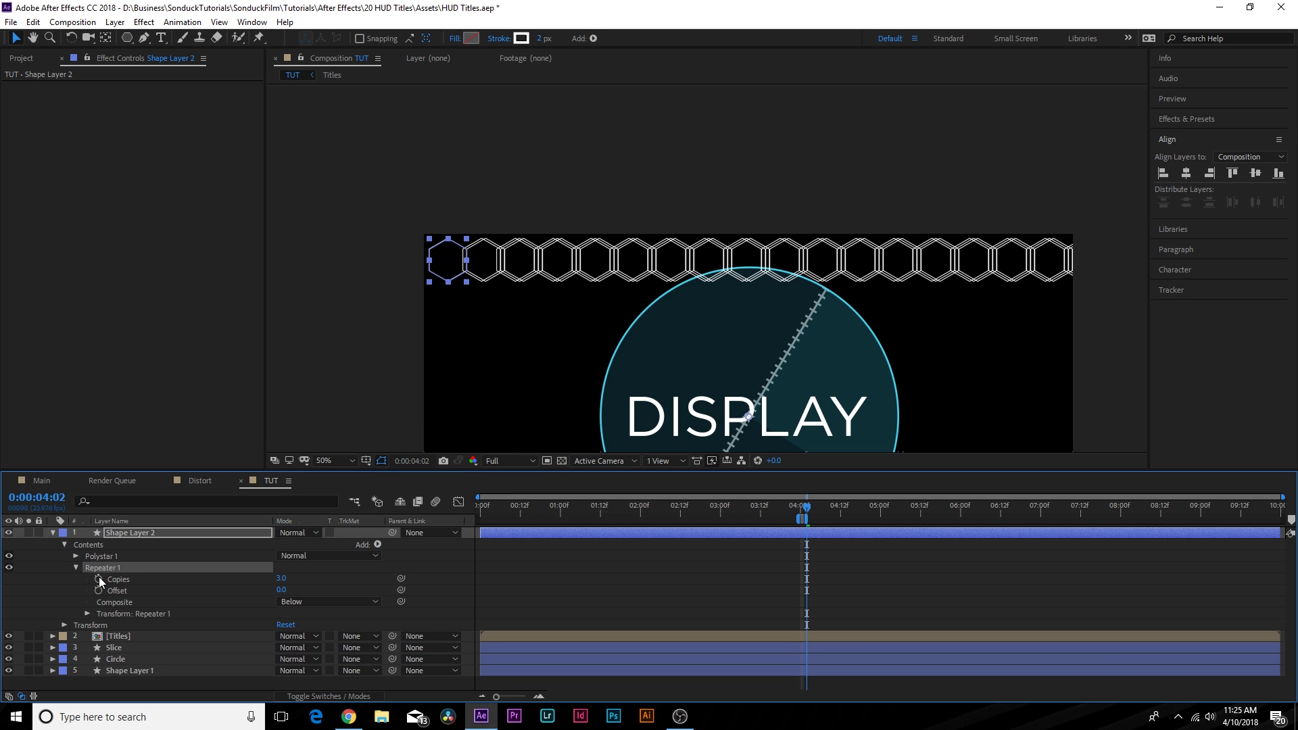
- Set the second repeater's transform position to 56, 97 so the hexagon rows interlock
{"action": "left_click", "coordinate": [86, 613]}
{"action": "left_click", "coordinate": [280, 636]}
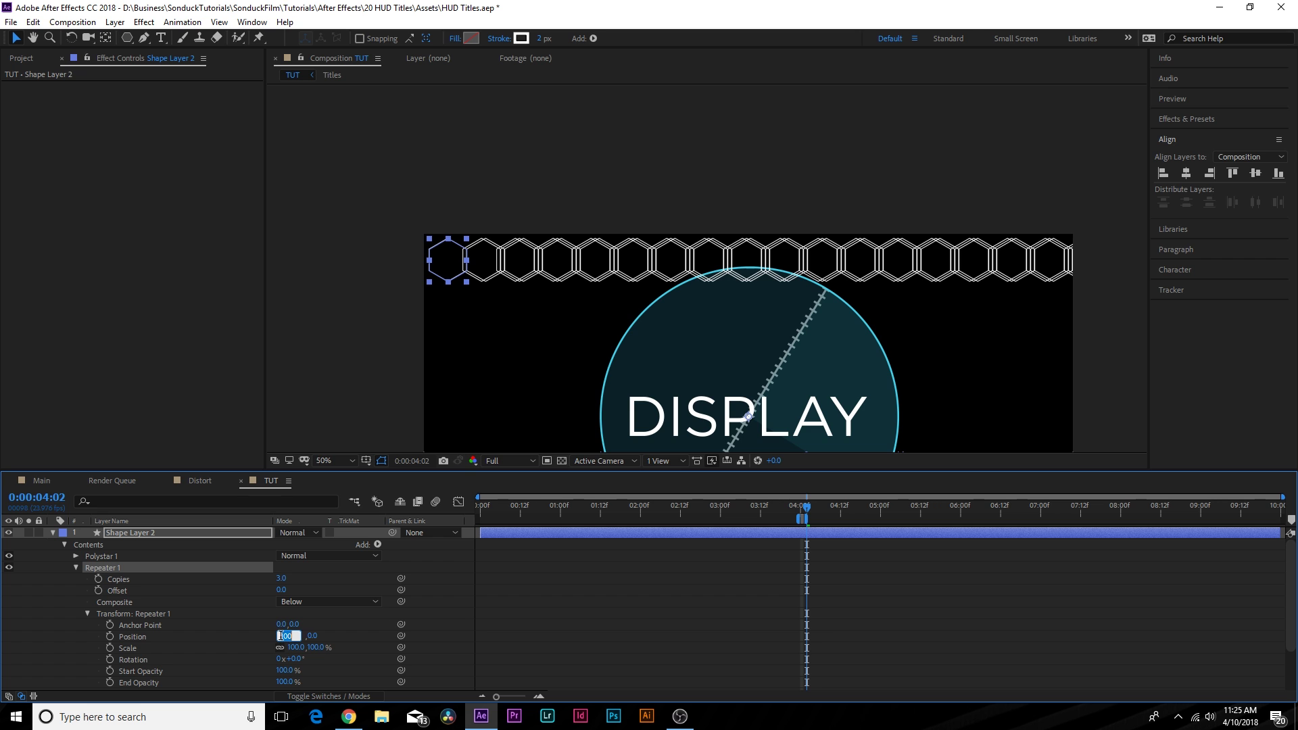
{"action": "type", "text": "0"}
{"action": "key", "text": "Return"}
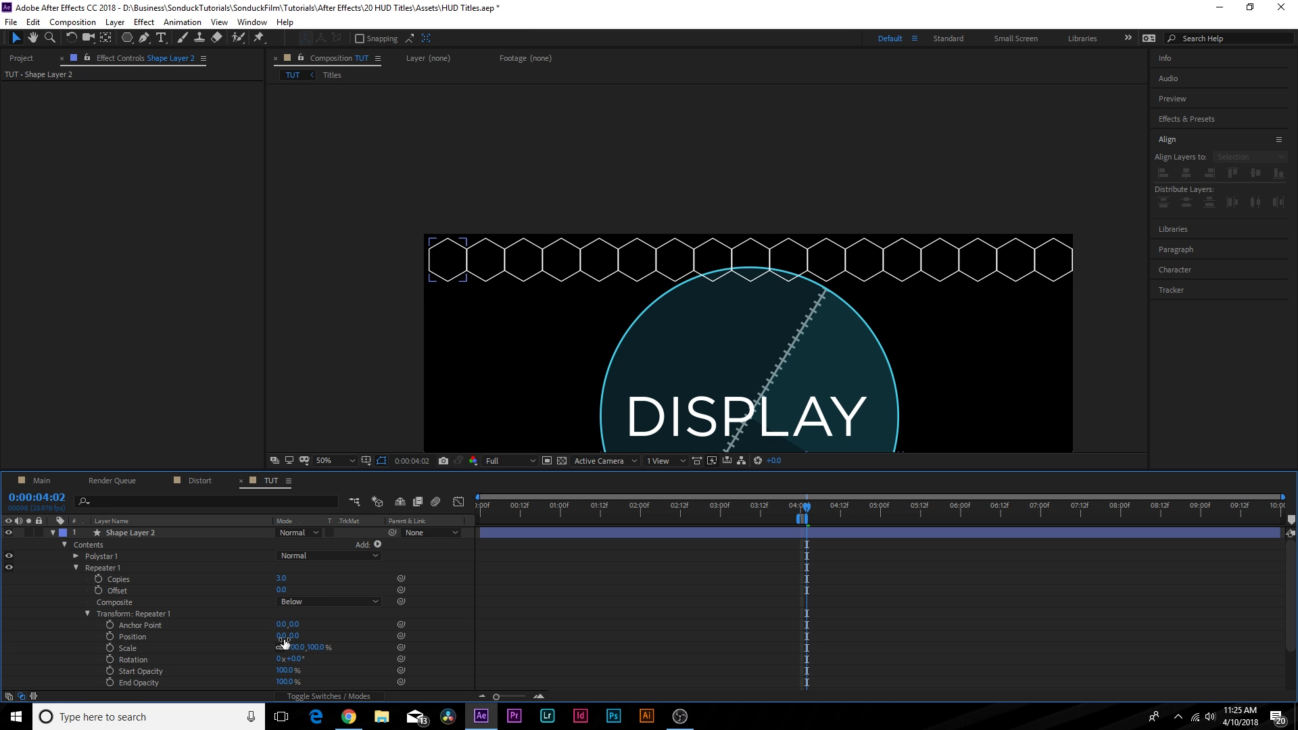
{"action": "mouse_move", "coordinate": [297, 636]}
{"action": "left_mouse_down"}
{"action": "mouse_move", "coordinate": [361, 642]}
{"action": "mouse_move", "coordinate": [276, 647]}
{"action": "mouse_move", "coordinate": [320, 640]}
{"action": "mouse_move", "coordinate": [283, 636]}
{"action": "mouse_move", "coordinate": [297, 638]}
{"action": "left_mouse_up"}
{"action": "key", "text": "period"}
{"action": "key", "text": "period"}
{"action": "key", "text": "comma"}
{"action": "key", "text": "comma"}
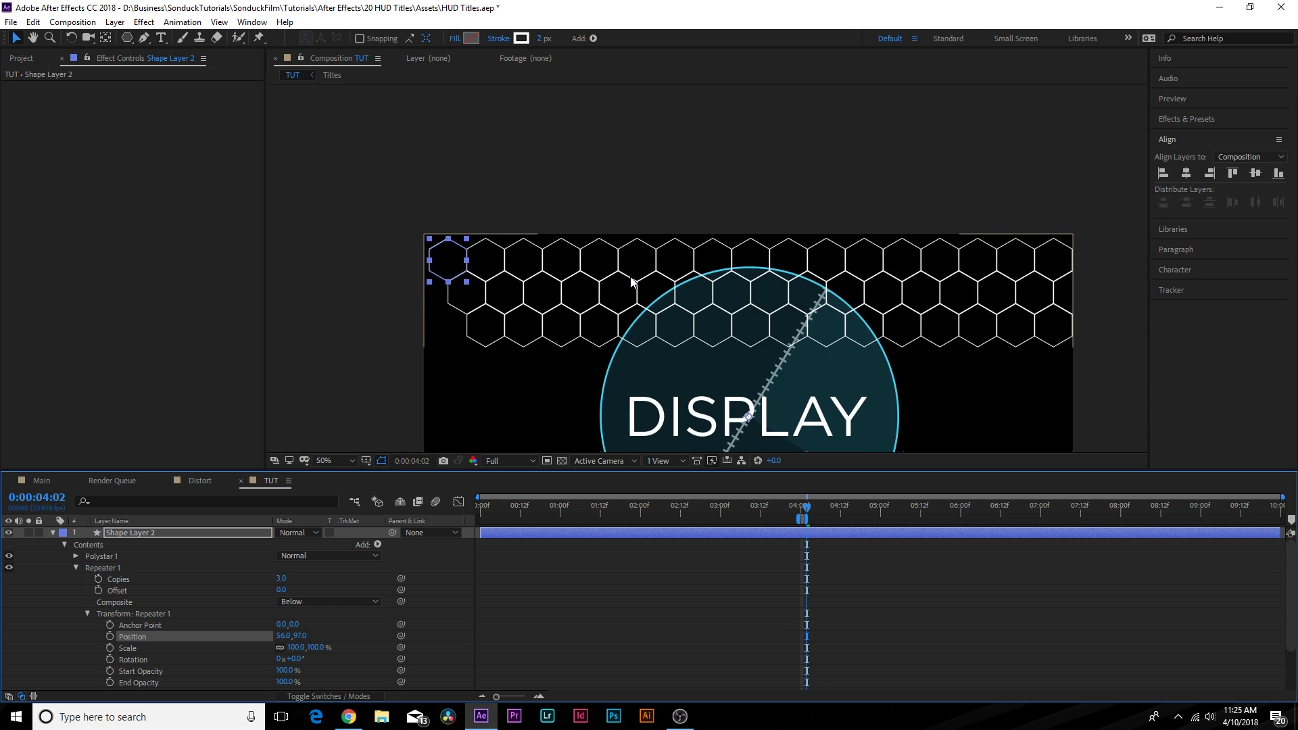
- Set the second repeater's copies to 17 and fit the whole composition in the viewer
{"action": "left_click_drag", "start_coordinate": [281, 582], "coordinate": [293, 576]}
{"action": "left_click", "coordinate": [338, 461]}
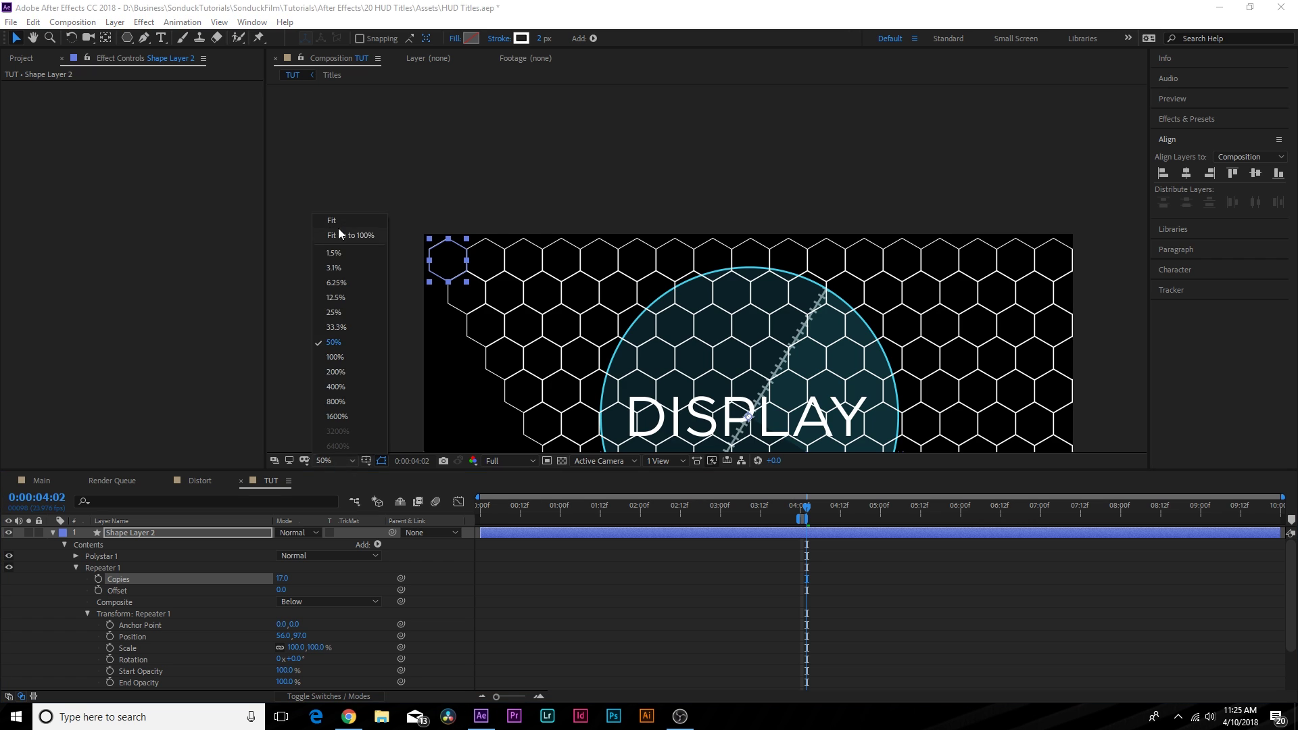
{"action": "left_click", "coordinate": [341, 235]}
- Nudge the hexagon layer left and up until the grid covers the entire composition frame
{"action": "left_click", "coordinate": [128, 534]}
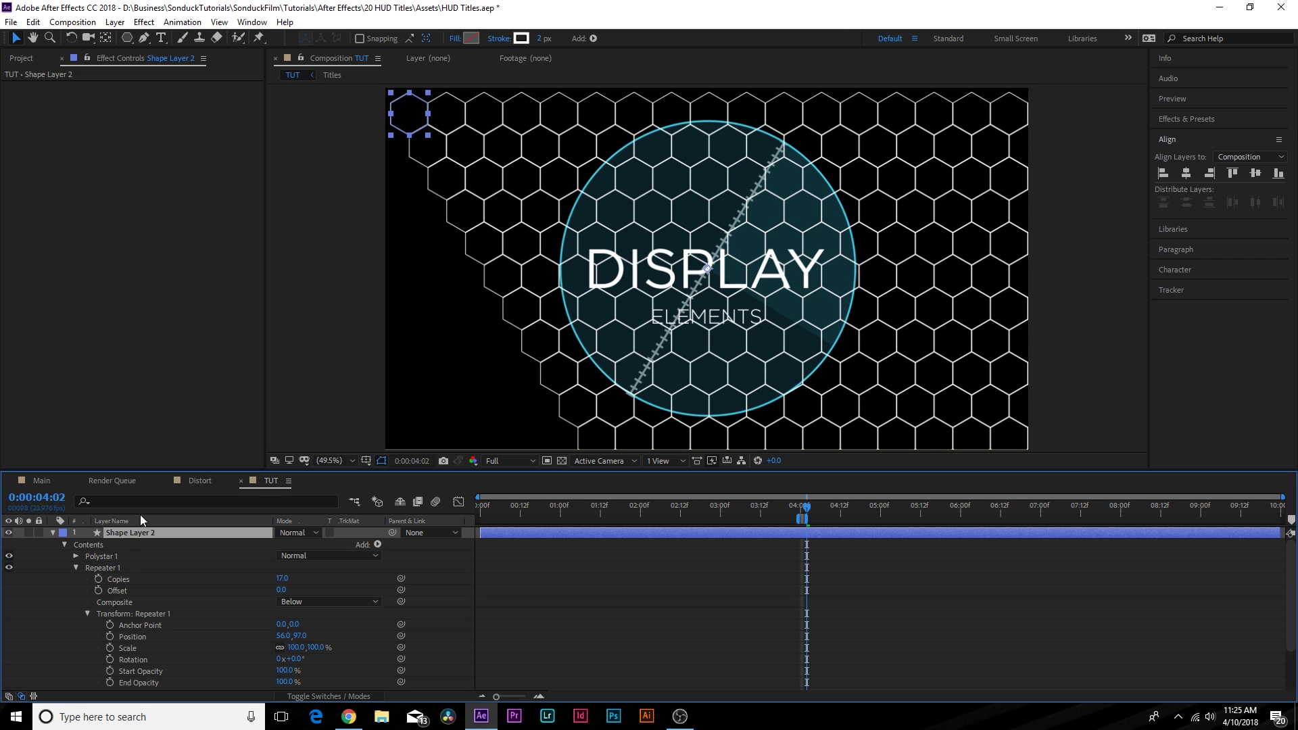
{"action": "key", "text": "shift+Left"}
{"action": "key", "text": "shift+Left"}
{"action": "key", "text": "shift+Left"}
{"action": "key", "text": "shift+Left"}
{"action": "key", "text": "shift+Left"}
{"action": "key", "text": "shift+Left"}
{"action": "key", "text": "shift+Left"}
{"action": "key", "text": "shift+Left"}
{"action": "key", "text": "shift+Left"}
{"action": "key", "text": "shift+Left"}
{"action": "key", "text": "shift+Left"}
{"action": "key", "text": "shift+Left"}
{"action": "key", "text": "shift+Left"}
{"action": "key", "text": "shift+Left"}
{"action": "key", "text": "shift+Left"}
{"action": "key", "text": "shift+Left"}
{"action": "key", "text": "shift+Left"}
{"action": "key", "text": "shift+Left"}
{"action": "key", "text": "shift+Left"}
{"action": "key", "text": "shift+Left"}
{"action": "key", "text": "shift+Left"}
{"action": "key", "text": "shift+Left"}
{"action": "key", "text": "shift+Left"}
{"action": "key", "text": "shift+Left"}
{"action": "key", "text": "shift+Left"}
{"action": "key", "text": "shift+Left"}
{"action": "key", "text": "shift+Left"}
{"action": "key", "text": "shift+Left"}
{"action": "key", "text": "shift+Left"}
{"action": "key", "text": "shift+Left"}
{"action": "key", "text": "shift+Left"}
{"action": "key", "text": "shift+Left"}
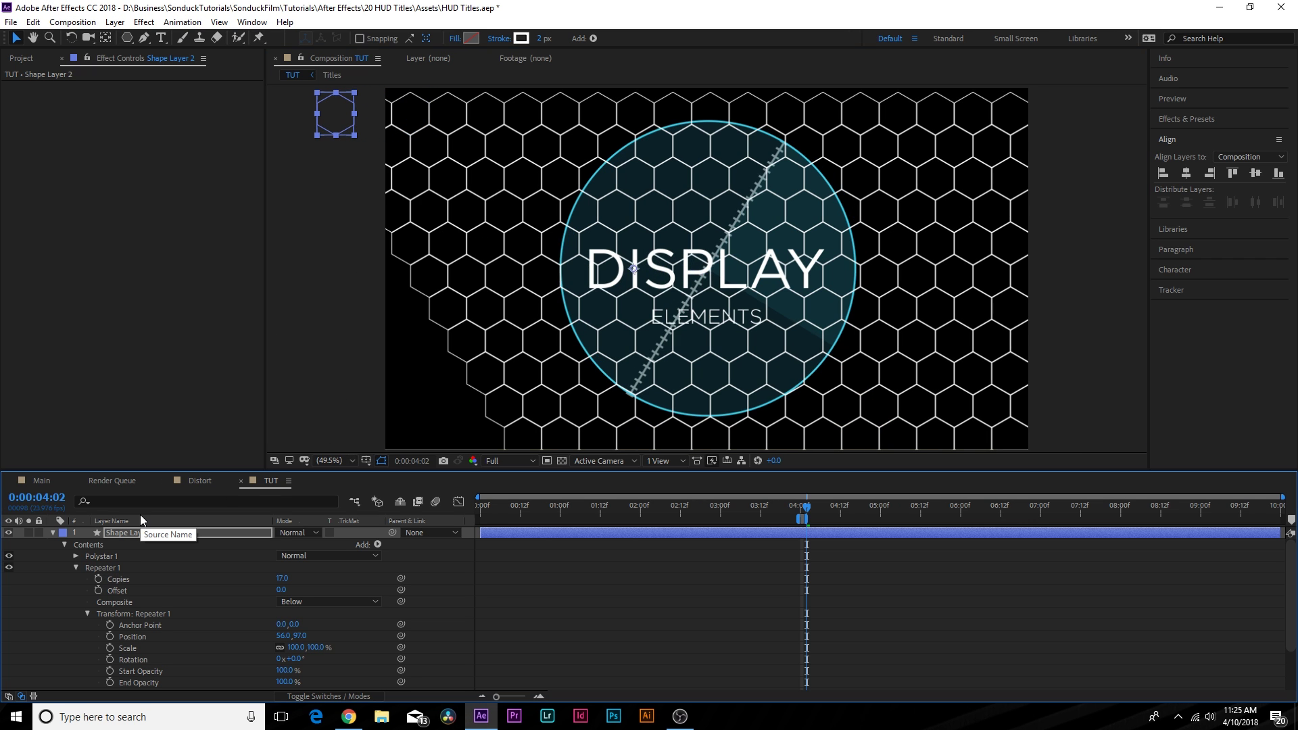
{"action": "key", "text": "shift+Left"}
{"action": "key", "text": "shift+Left"}
{"action": "key", "text": "shift+Left"}
{"action": "key", "text": "shift+Left"}
{"action": "key", "text": "shift+Left"}
{"action": "key", "text": "shift+Left"}
{"action": "key", "text": "shift+Left"}
{"action": "key", "text": "shift+Left"}
{"action": "key", "text": "shift+Left"}
{"action": "key", "text": "shift+Left"}
{"action": "key", "text": "shift+Left"}
{"action": "key", "text": "shift+Left"}
{"action": "key", "text": "shift+Left"}
{"action": "key", "text": "shift+Left"}
{"action": "key", "text": "shift+Left"}
{"action": "key", "text": "shift+Left"}
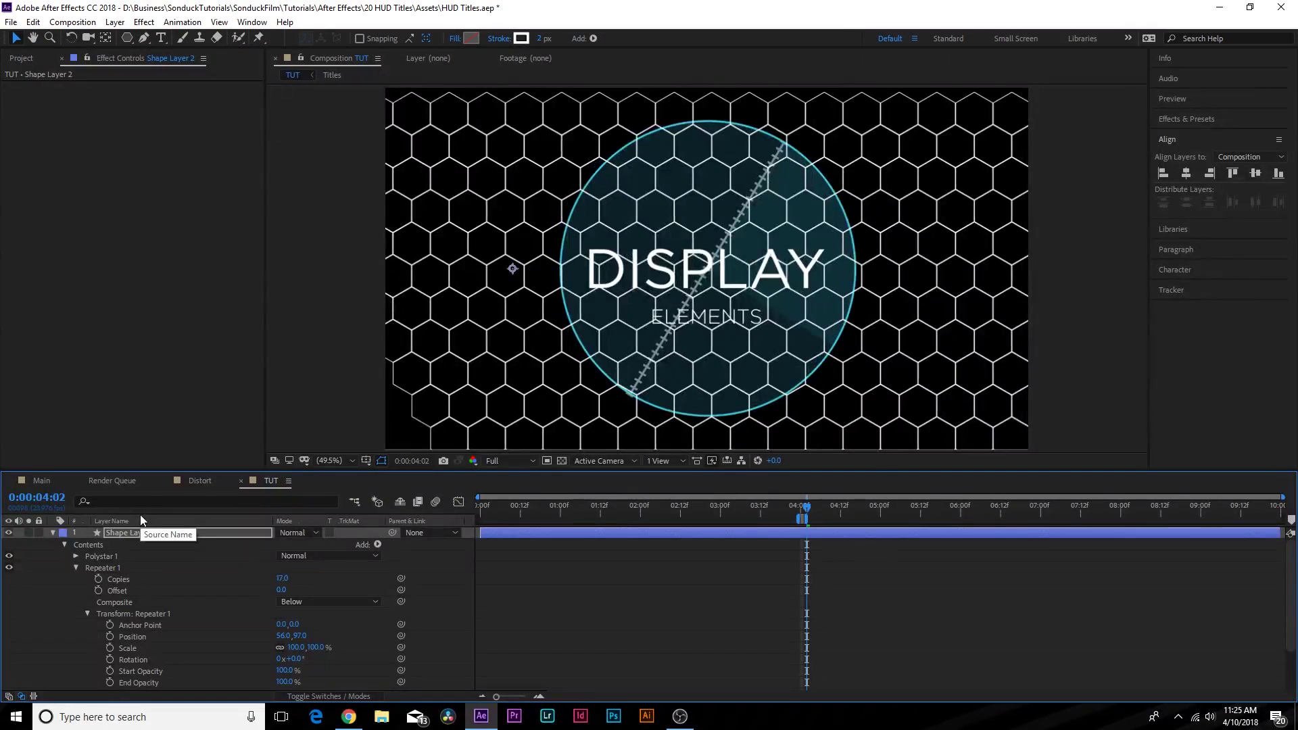
{"action": "key", "text": "shift+Up"}
{"action": "key", "text": "shift+Up"}
{"action": "key", "text": "shift+Up"}
{"action": "key", "text": "shift+Up"}
{"action": "key", "text": "shift+Up"}
{"action": "key", "text": "shift+Up"}
{"action": "key", "text": "shift+Up"}
{"action": "key", "text": "shift+Up"}
{"action": "key", "text": "shift+Up"}
{"action": "key", "text": "shift+Up"}
{"action": "key", "text": "shift+Up"}
{"action": "key", "text": "shift+Up"}
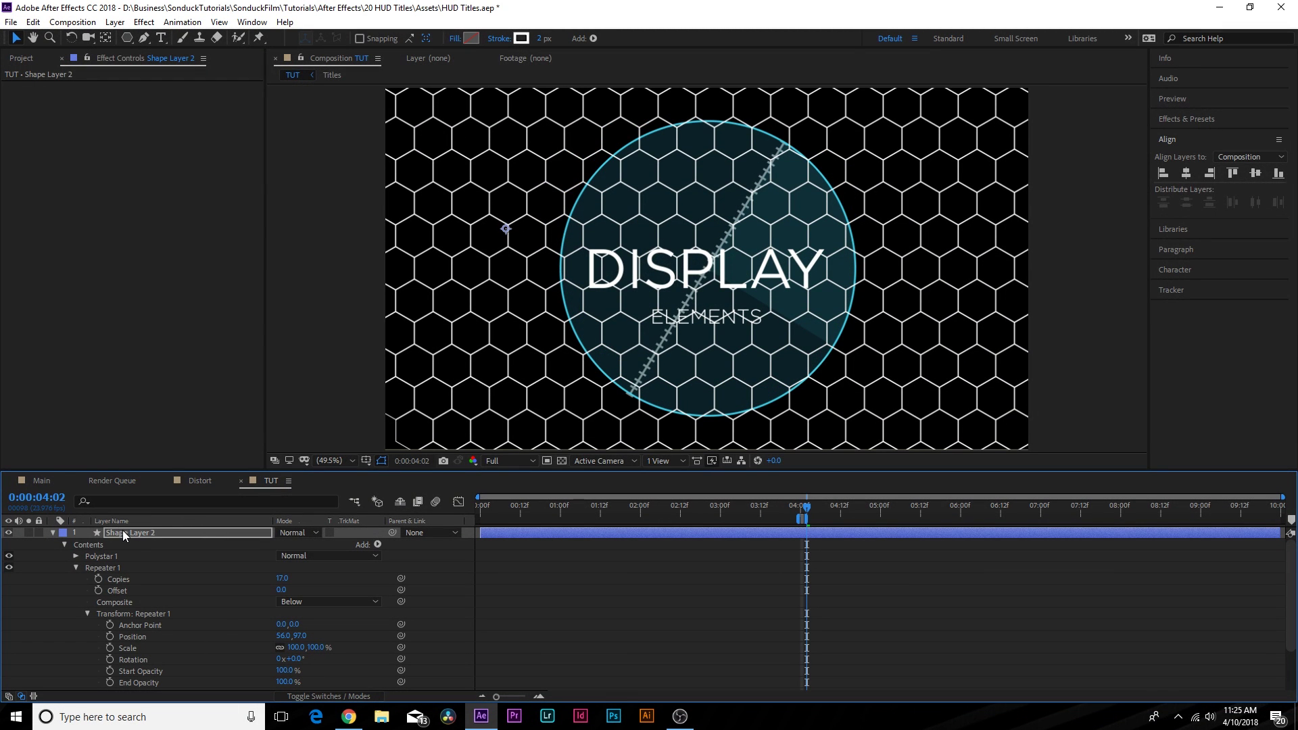
- Rename the hexagon layer as BG and send it to the bottom of the layer stack
{"action": "key", "text": "Return"}
{"action": "type", "text": "B"}
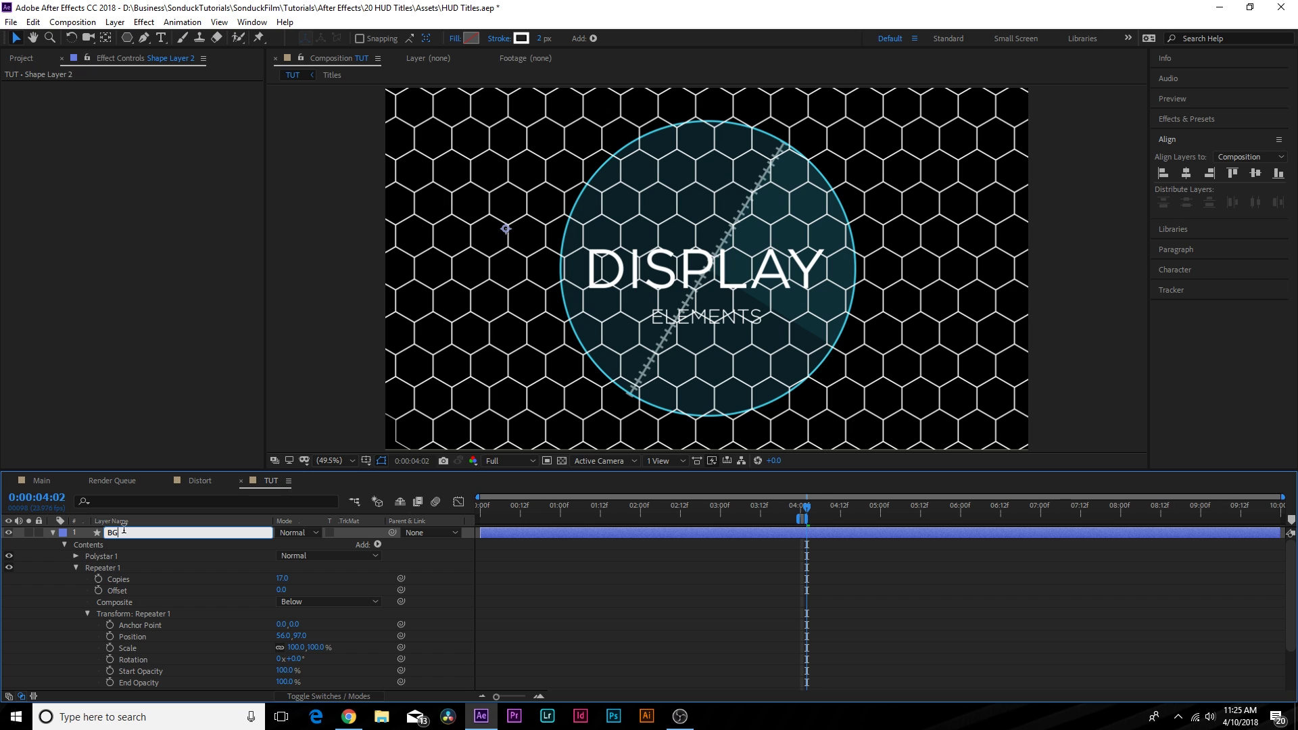
{"action": "type", "text": "G"}
{"action": "key", "text": "Return"}
{"action": "key", "text": "ctrl+shift+["}
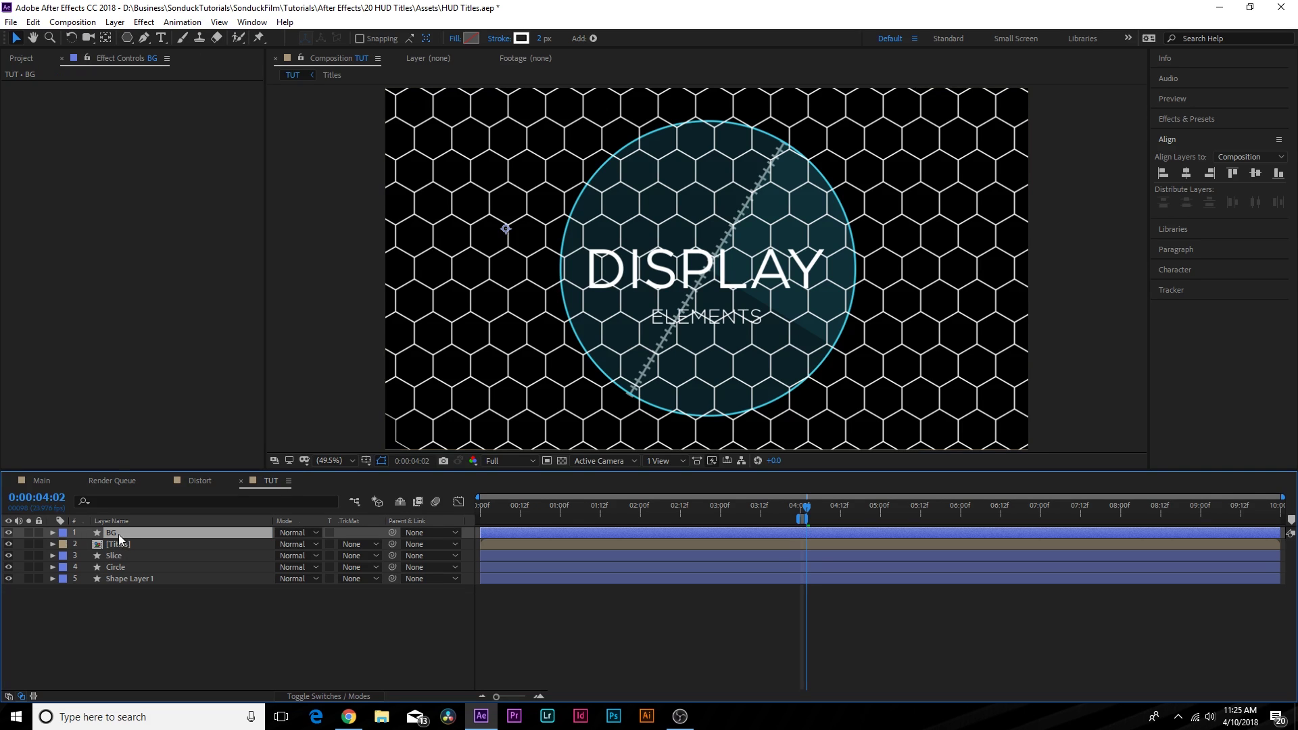
- Lower the BG layer's opacity so the hexagon grid is only faint, and collapse the layer's properties
{"action": "key", "text": "t"}
{"action": "left_click_drag", "start_coordinate": [280, 591], "coordinate": [223, 594]}
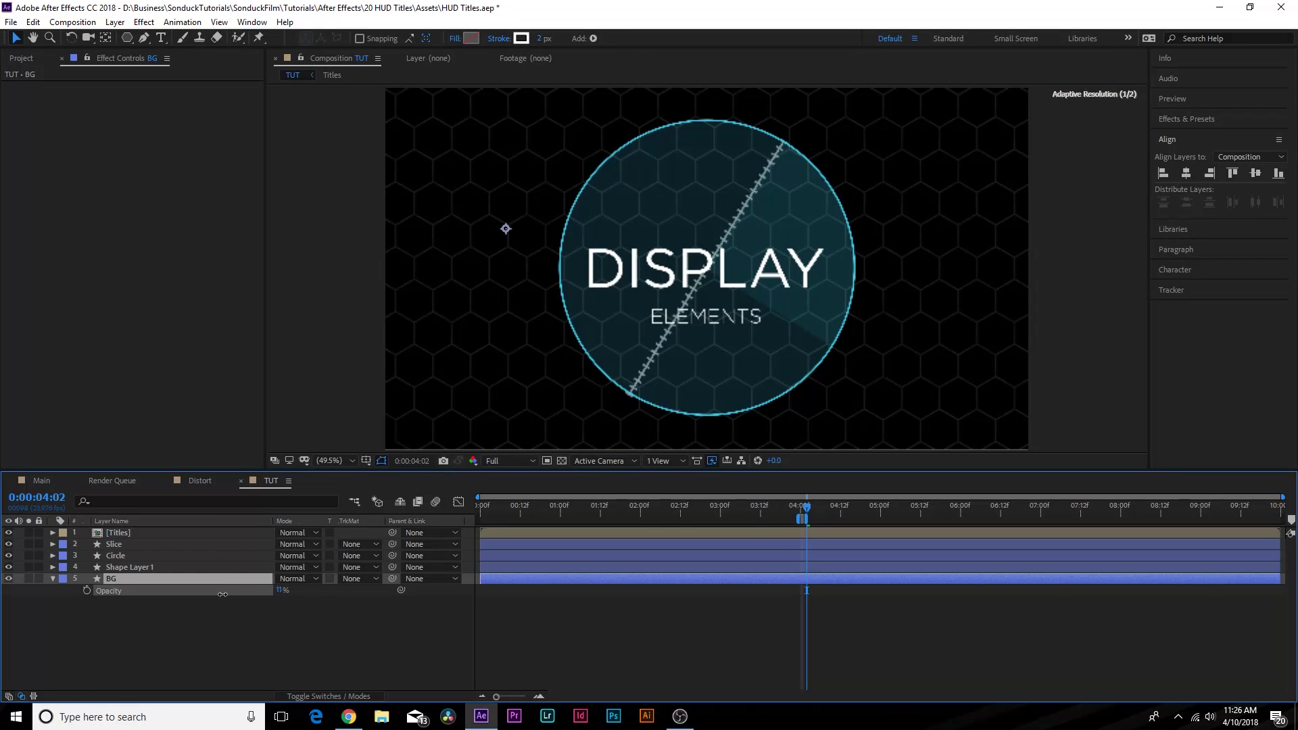
{"action": "left_click", "coordinate": [257, 615]}
{"action": "left_click", "coordinate": [52, 578]}
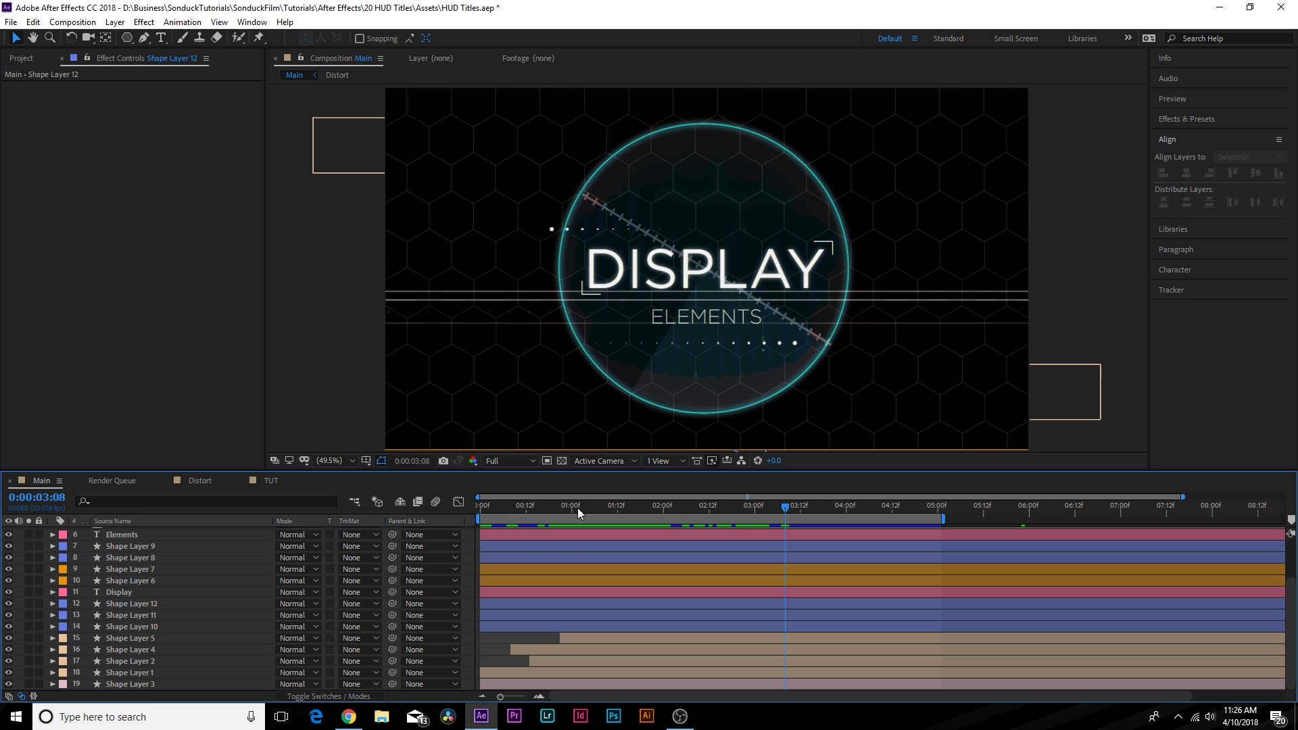
- Scrub through the Main composition to examine how the finished title's lines and HUD elements animate
{"action": "left_click_drag", "start_coordinate": [578, 508], "coordinate": [736, 512]}
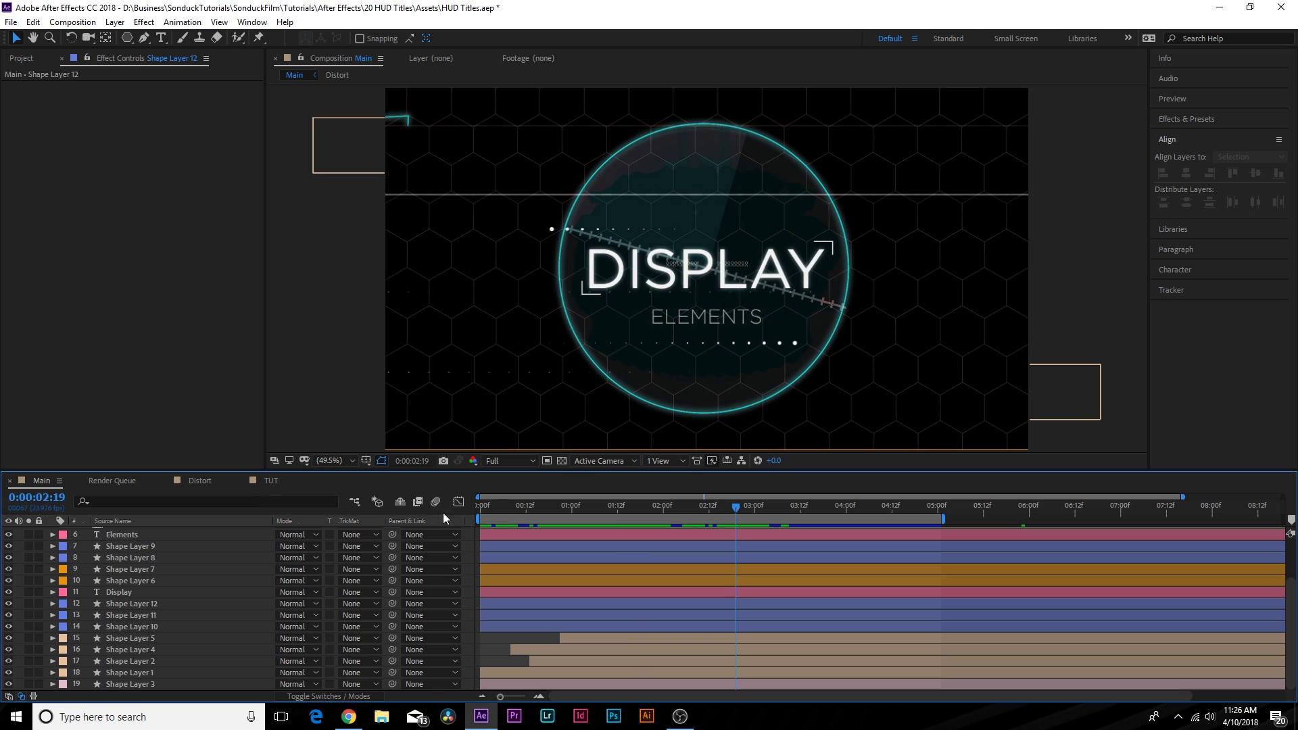
{"action": "left_click_drag", "start_coordinate": [523, 509], "coordinate": [568, 509]}
{"action": "left_click", "coordinate": [586, 509]}
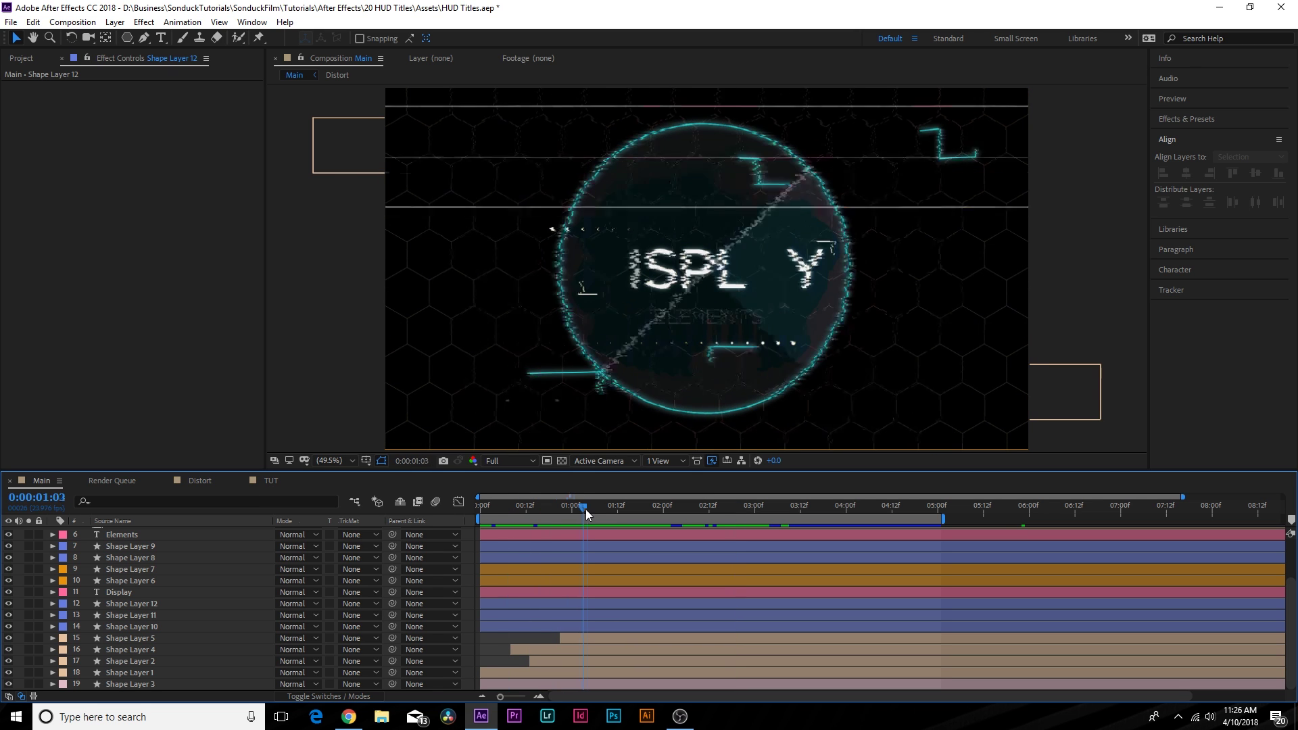
- In the TUT composition, draw an open right-angled zigzag path with a 2 px white stroke across the lower part of the frame
{"action": "left_click", "coordinate": [272, 481]}
{"action": "left_click", "coordinate": [144, 38]}
{"action": "scroll", "coordinate": [516, 342], "scroll_direction": "down", "scroll_amount": 2}
{"action": "scroll", "coordinate": [530, 368], "scroll_direction": "up", "scroll_amount": 2}
{"action": "left_click", "coordinate": [447, 317]}
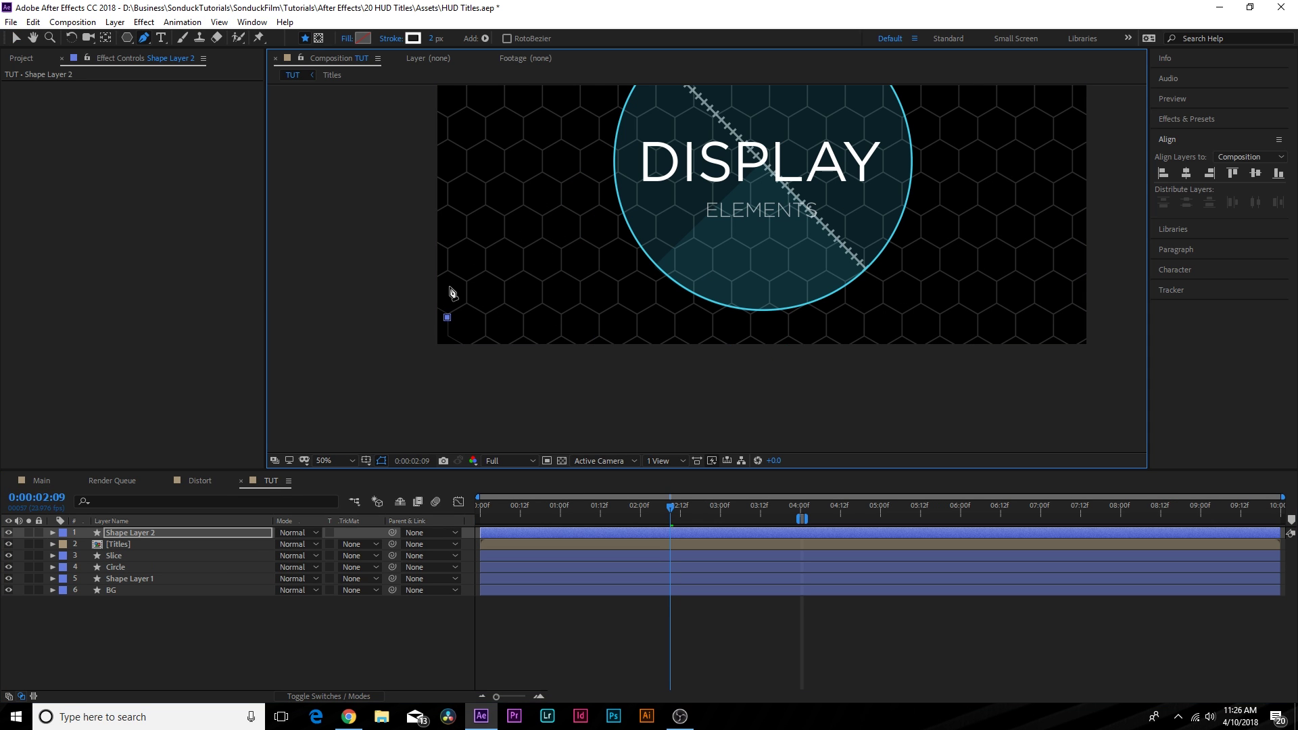
{"action": "left_click", "coordinate": [447, 285]}
{"action": "left_click", "coordinate": [501, 284]}
{"action": "left_click", "coordinate": [500, 316]}
{"action": "left_click", "coordinate": [544, 315]}
{"action": "left_click", "coordinate": [544, 276]}
{"action": "left_click", "coordinate": [592, 276]}
{"action": "left_click", "coordinate": [592, 323]}
{"action": "left_click", "coordinate": [663, 323]}
{"action": "left_click", "coordinate": [663, 289]}
{"action": "left_click", "coordinate": [708, 289]}
{"action": "left_click", "coordinate": [724, 305]}
{"action": "key", "text": "ctrl+z"}
{"action": "left_click", "coordinate": [709, 328]}
{"action": "left_click", "coordinate": [787, 327]}
{"action": "left_click", "coordinate": [787, 289]}
{"action": "left_click", "coordinate": [866, 289]}
{"action": "left_click", "coordinate": [866, 325]}
{"action": "left_click", "coordinate": [932, 325]}
{"action": "left_click", "coordinate": [932, 278]}
{"action": "left_click", "coordinate": [979, 278]}
{"action": "left_click", "coordinate": [978, 319]}
{"action": "left_click", "coordinate": [1040, 319]}
{"action": "left_click", "coordinate": [1040, 279]}
{"action": "left_click", "coordinate": [1084, 279]}
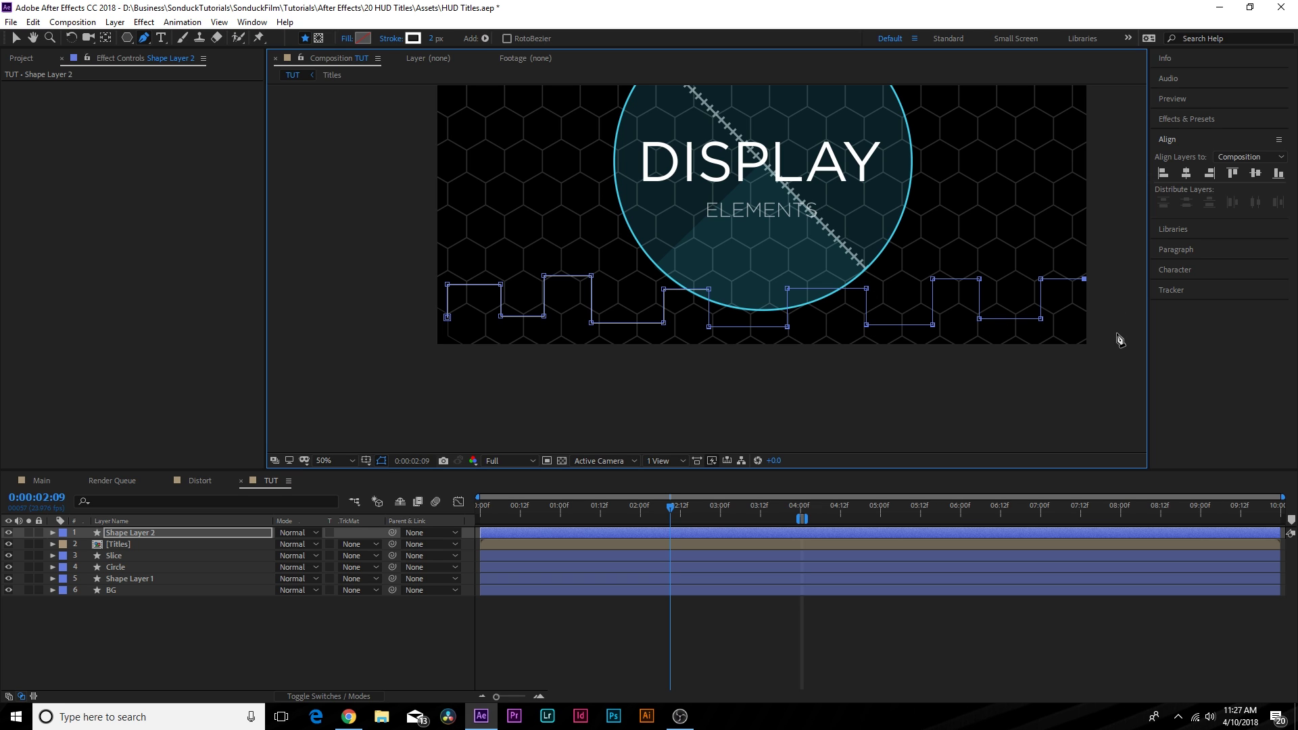
{"action": "left_click", "coordinate": [334, 461]}
{"action": "left_click", "coordinate": [339, 223]}
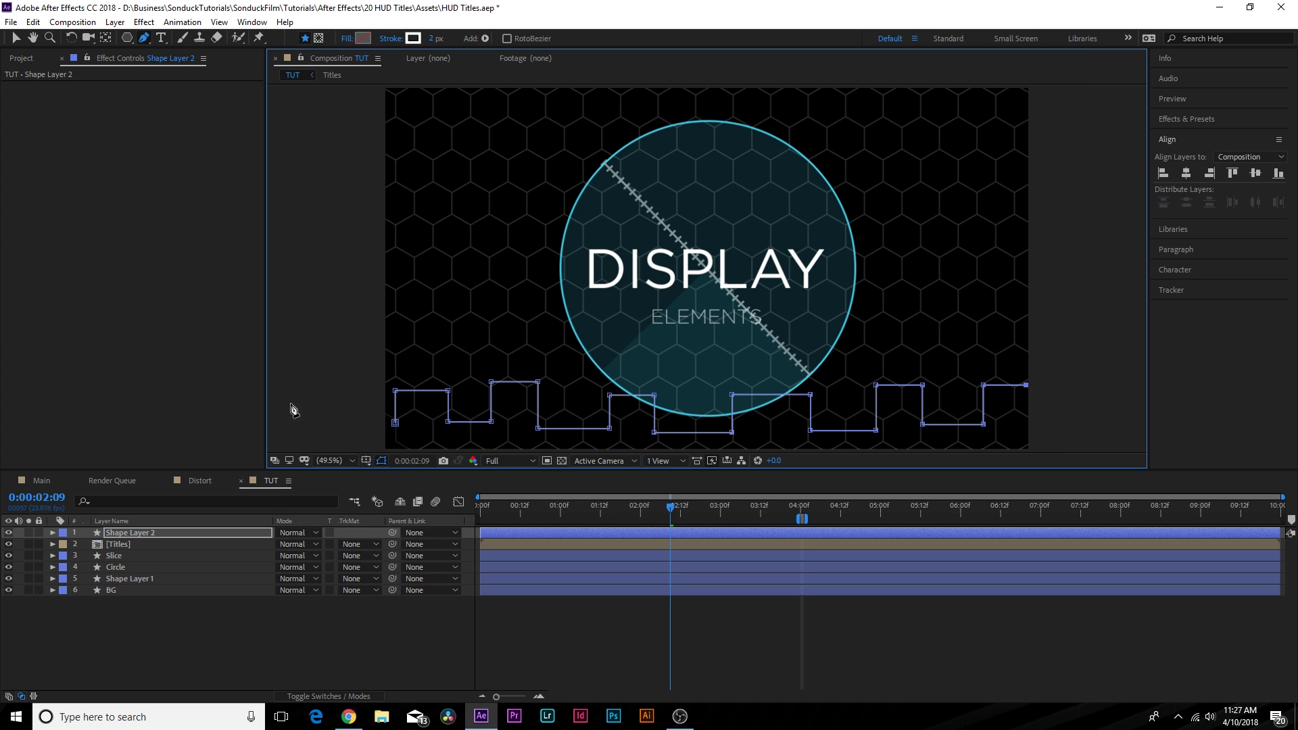
- Set the zigzag line's stroke width to 7 px
{"action": "left_click", "coordinate": [117, 608]}
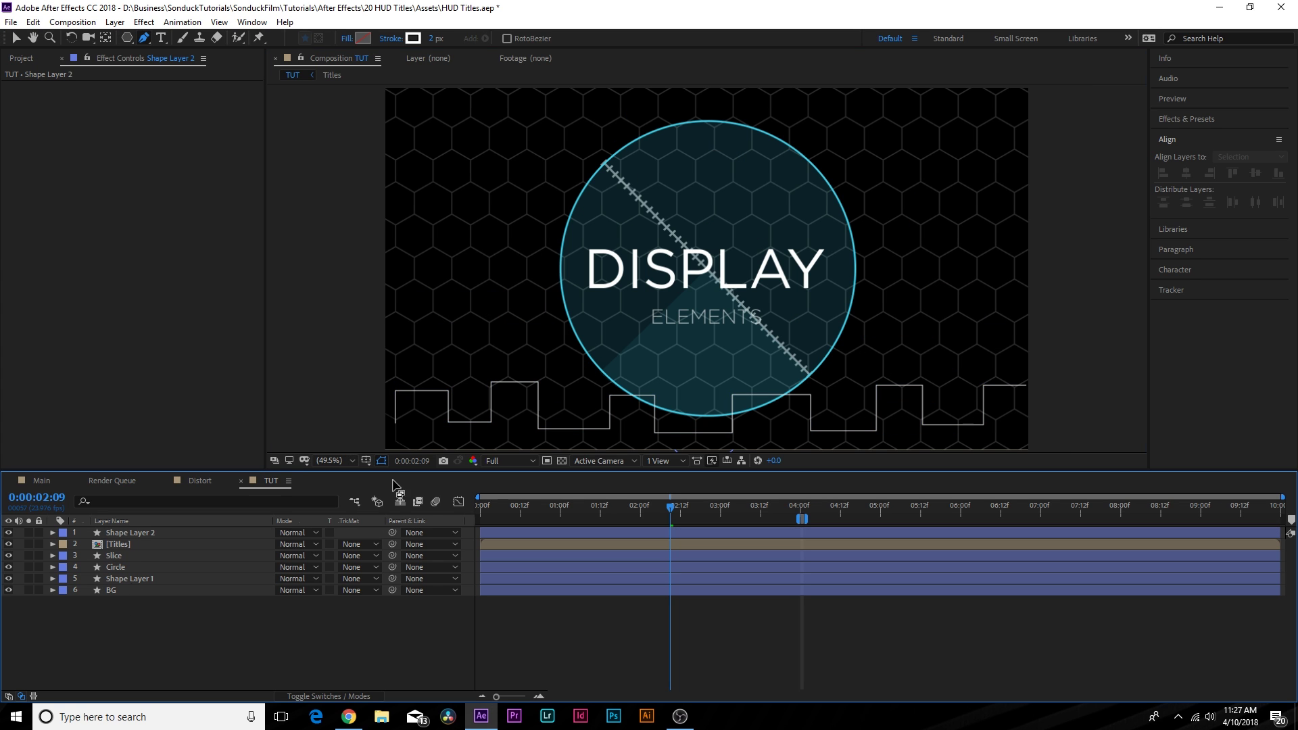
{"action": "left_click", "coordinate": [132, 533]}
{"action": "left_click", "coordinate": [430, 40]}
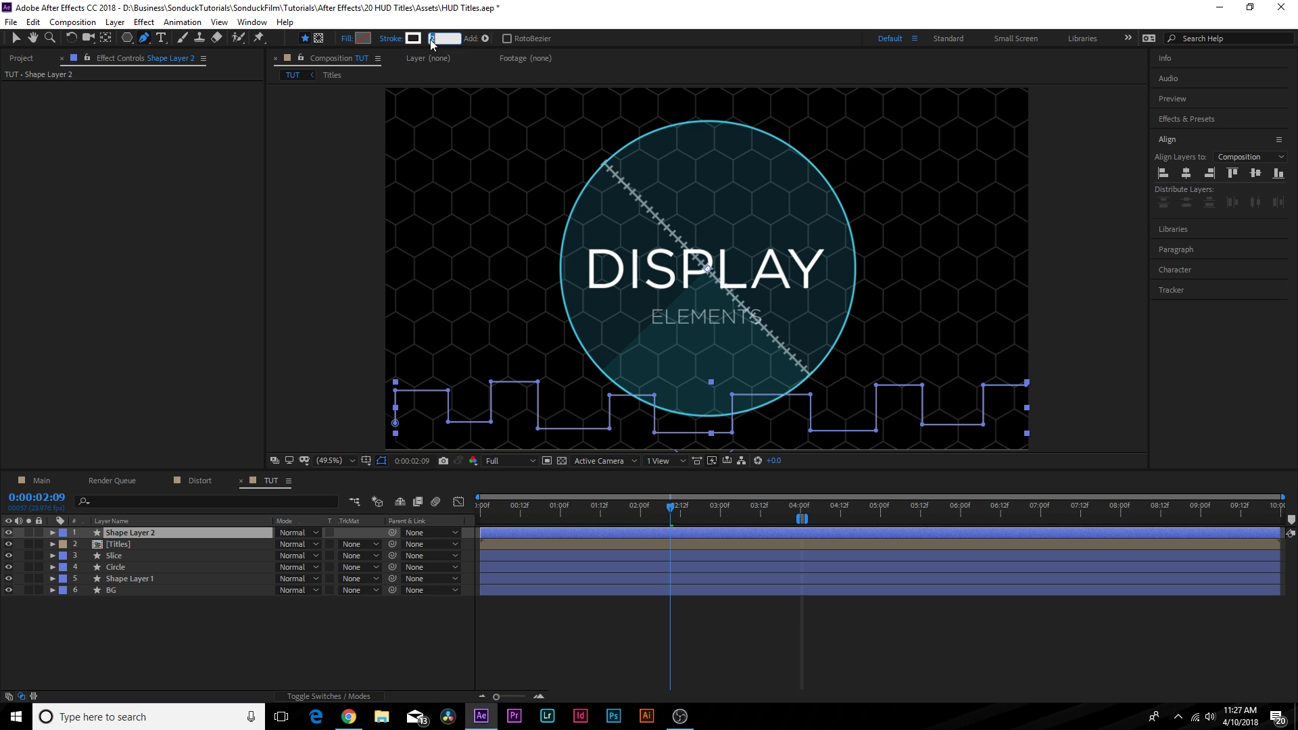
{"action": "key", "text": "Return"}
{"action": "left_click", "coordinate": [224, 598]}
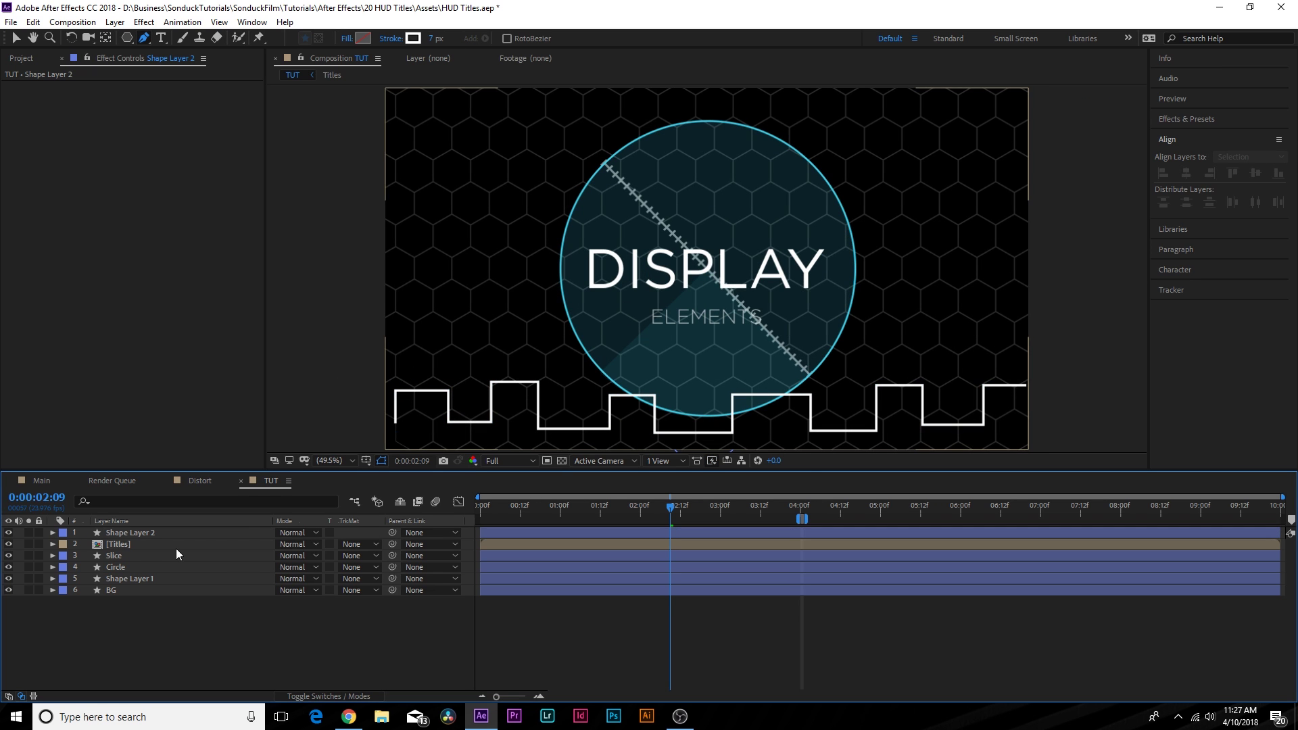
- Add Trim Paths to the zigzag line's layer and lower its End value to leave only the line's first segments
{"action": "left_click", "coordinate": [119, 533]}
{"action": "left_click", "coordinate": [51, 533]}
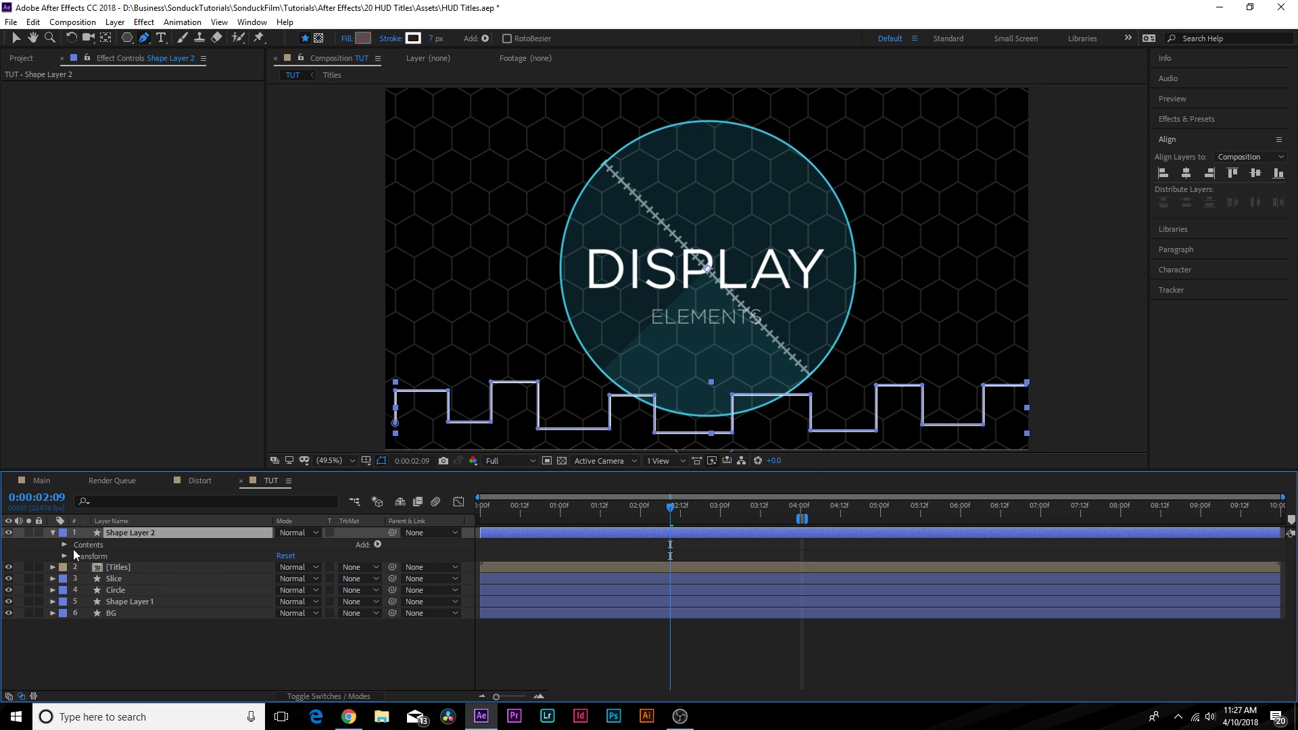
{"action": "left_click", "coordinate": [378, 545]}
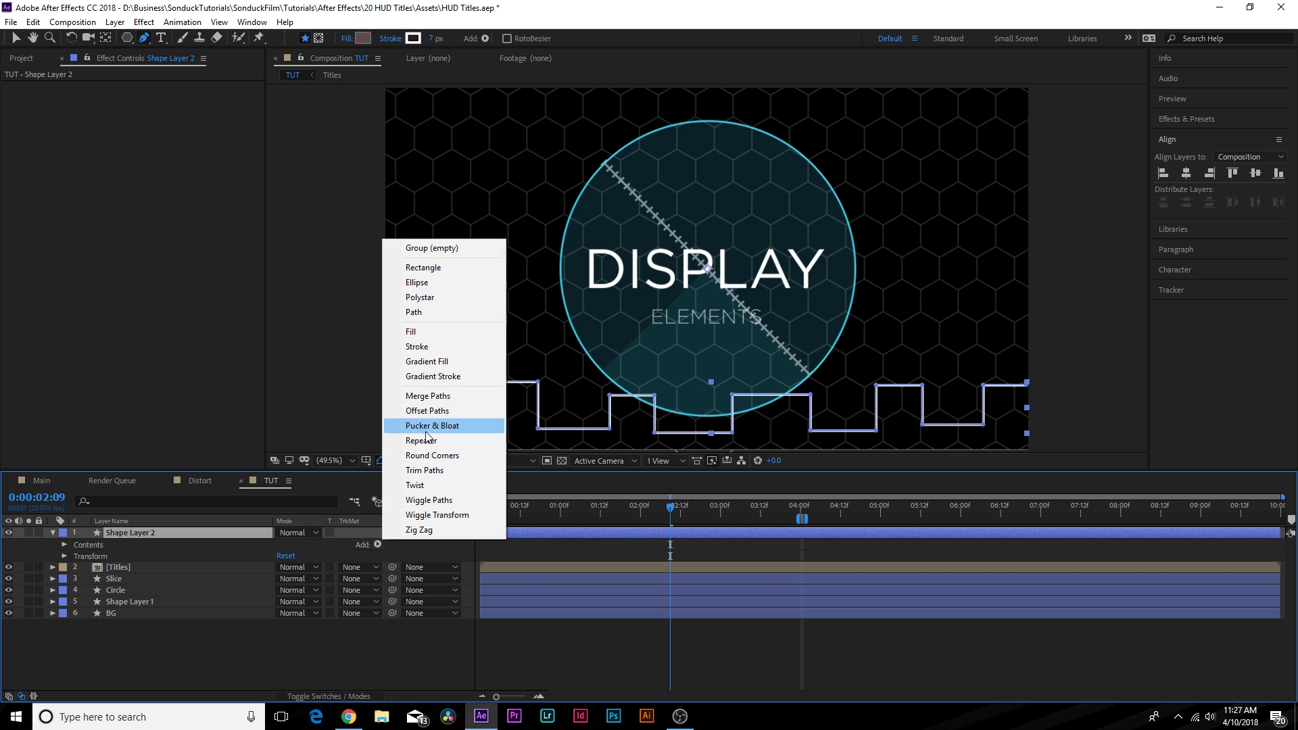
{"action": "left_click", "coordinate": [432, 469]}
{"action": "left_click", "coordinate": [75, 567]}
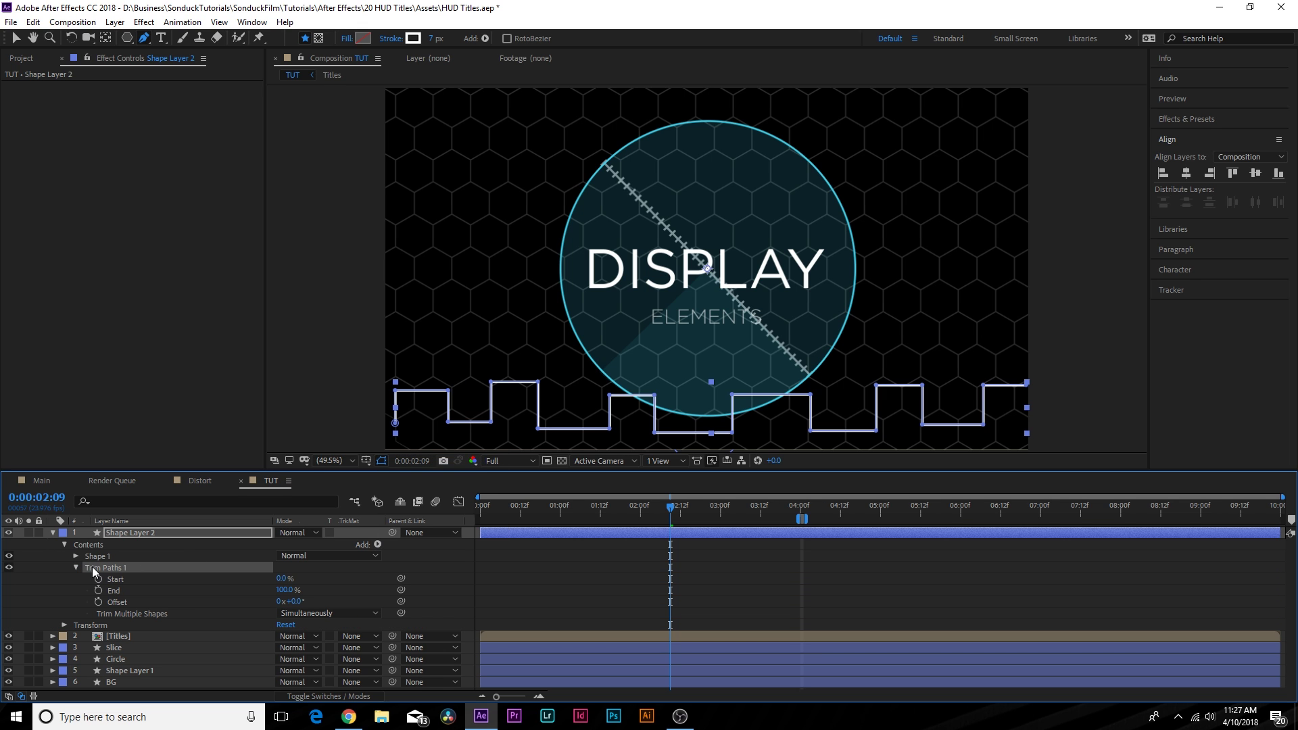
{"action": "left_click_drag", "start_coordinate": [284, 590], "coordinate": [281, 590]}
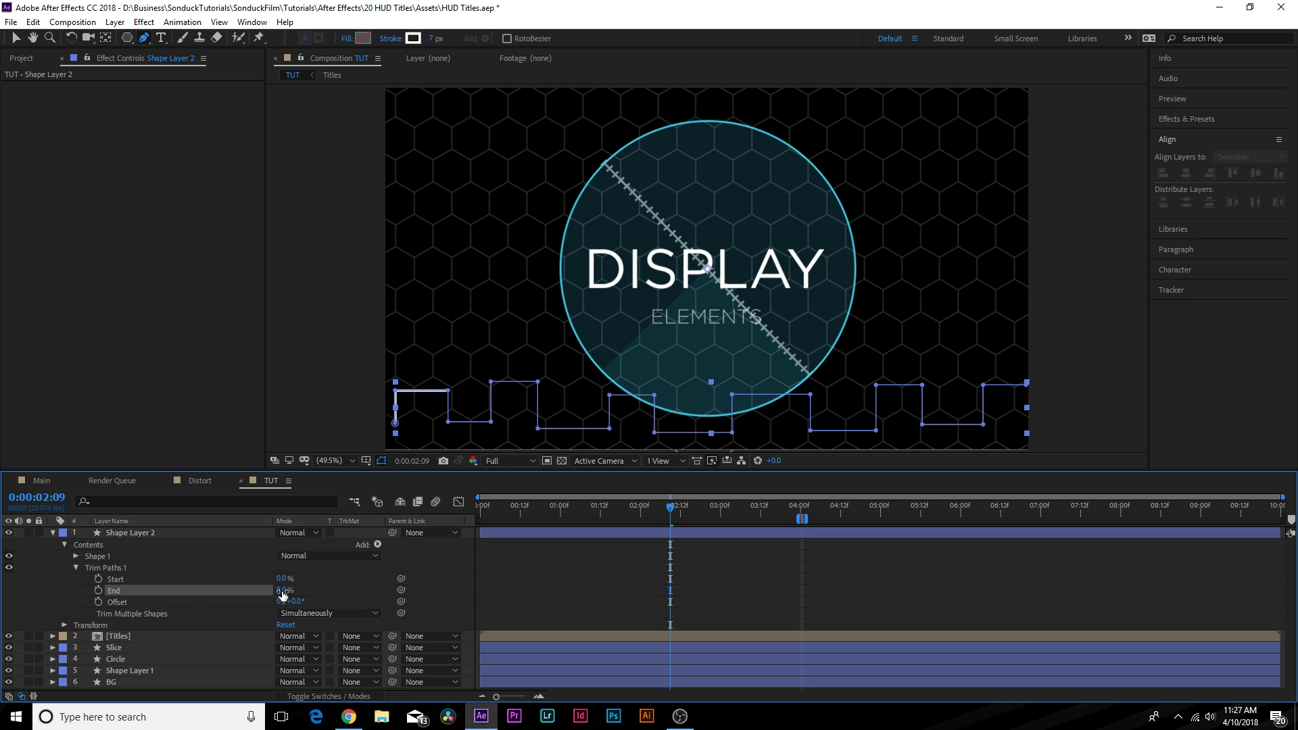
- Drive the zigzag line's Trim Paths Offset with the expression time*200 and scrub from the start to check the movement
{"action": "key", "text": "Home"}
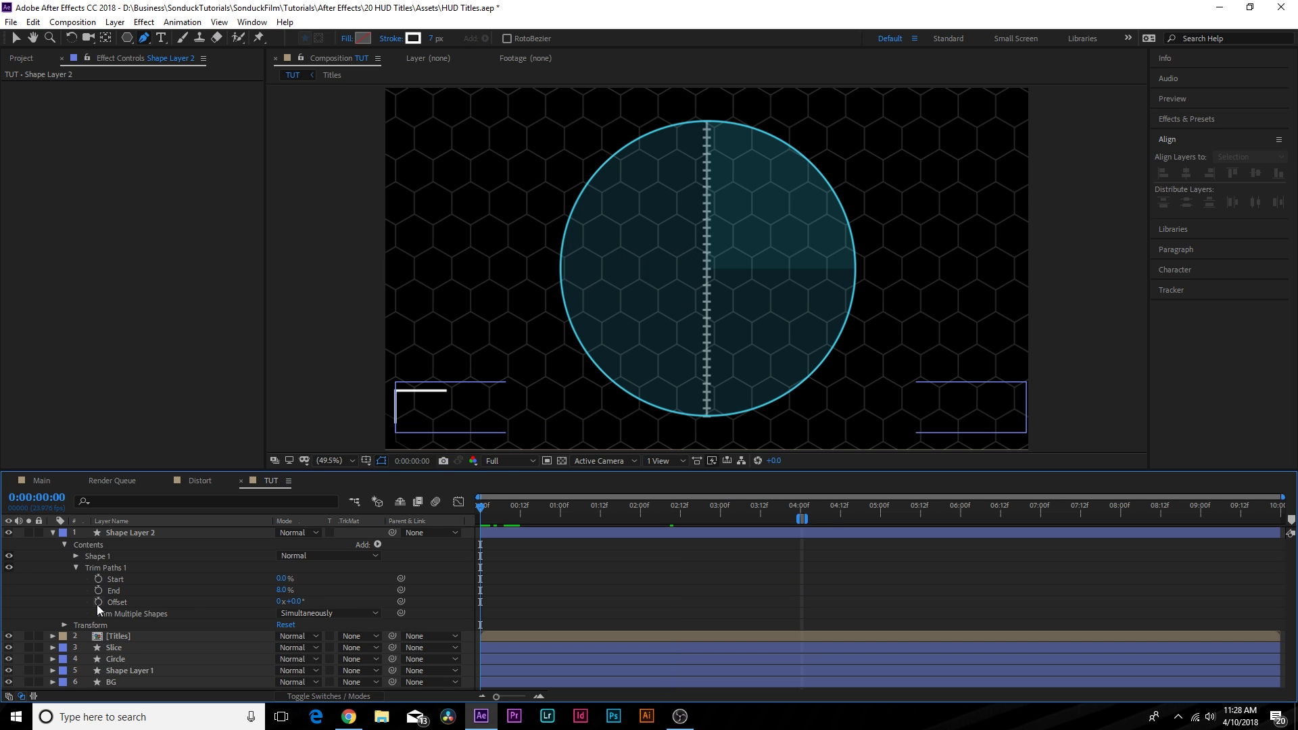
{"action": "left_click", "coordinate": [98, 602], "text": "alt"}
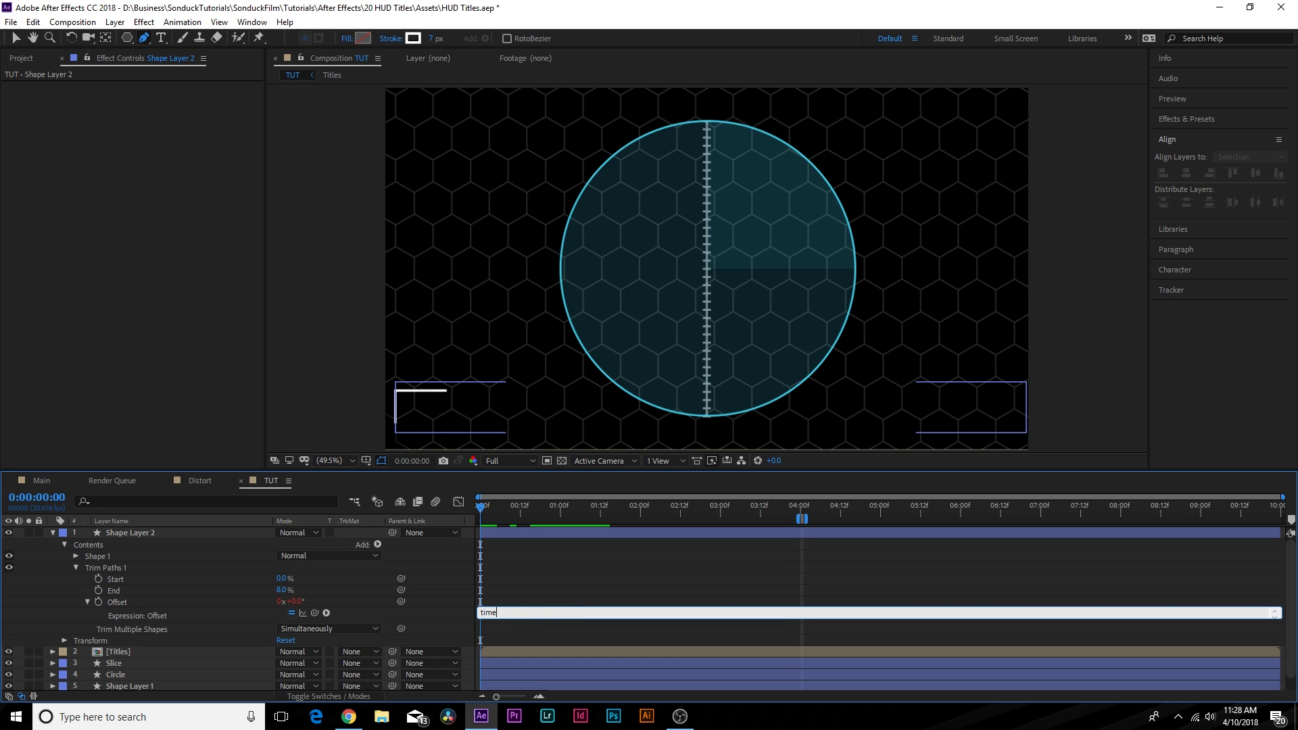
{"action": "left_click_drag", "start_coordinate": [481, 507], "coordinate": [544, 539]}
- Change the zigzag line's stroke colour to the circle's light blue and rename its layer Line 1
{"action": "left_click", "coordinate": [134, 533]}
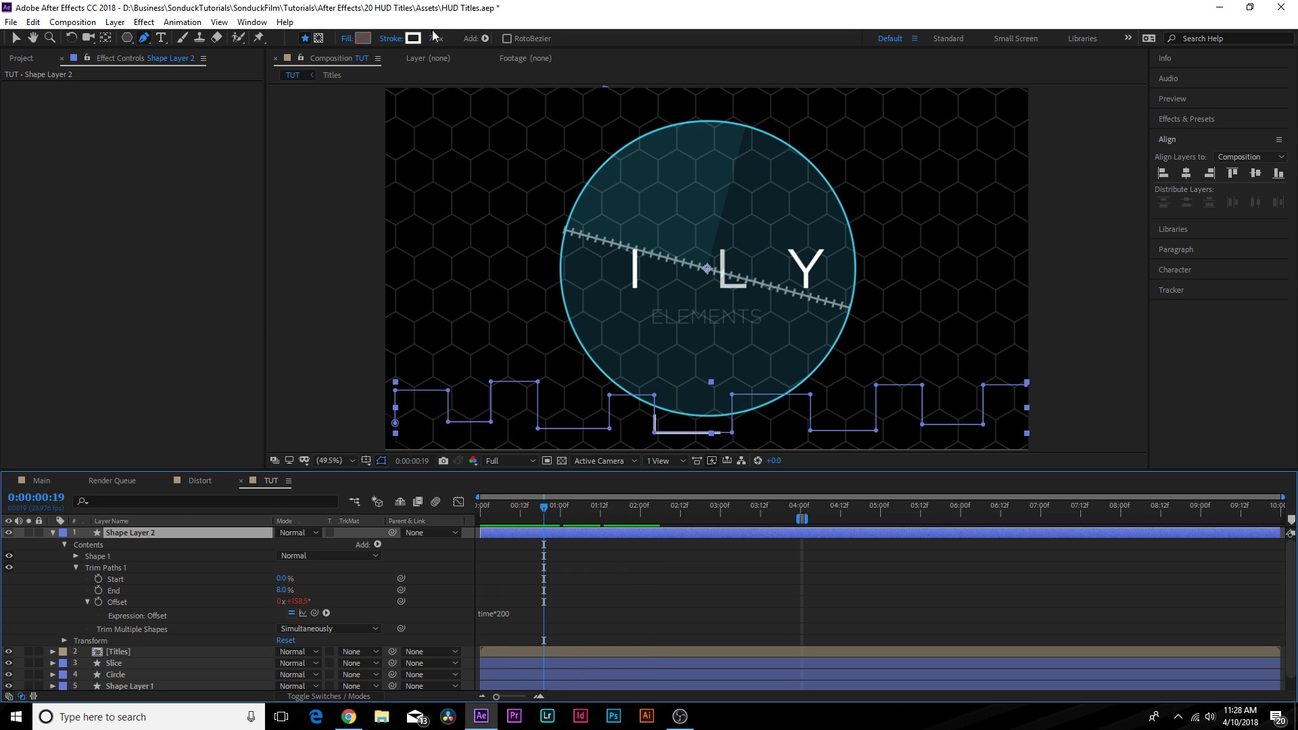
{"action": "left_click", "coordinate": [413, 38]}
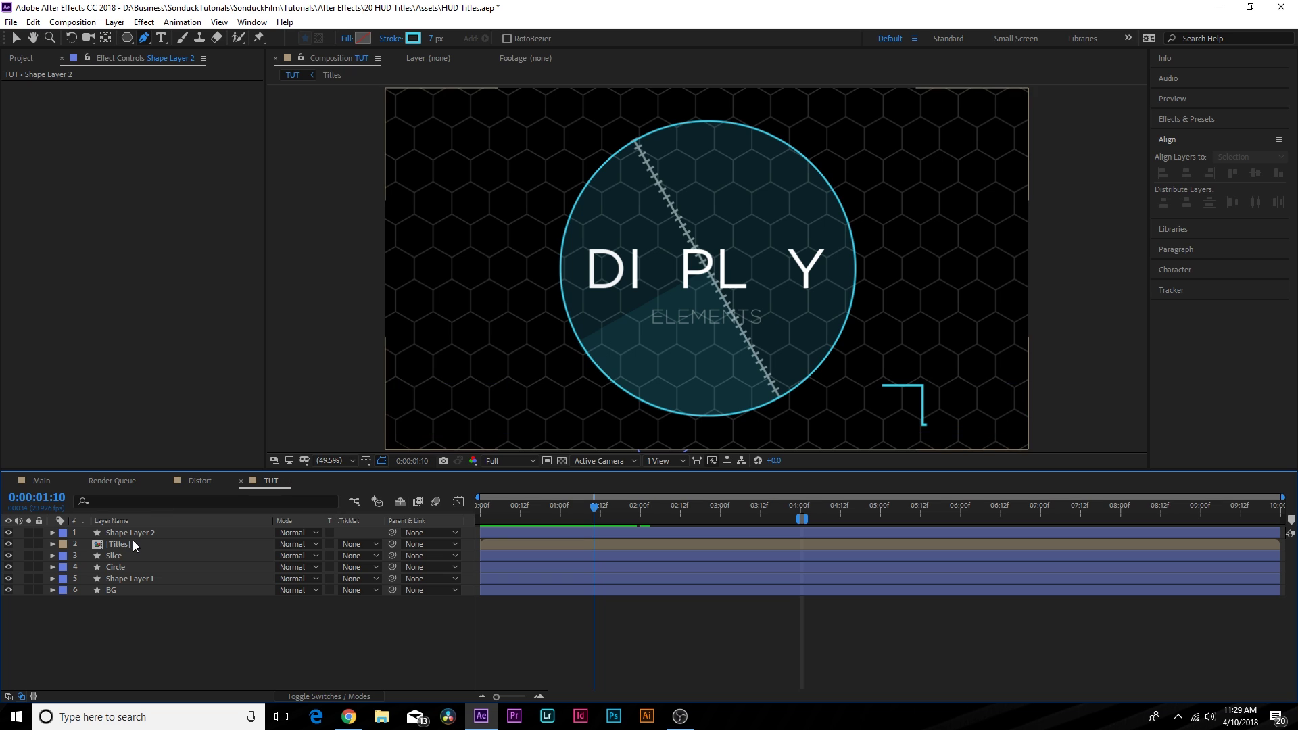
{"action": "left_click", "coordinate": [137, 538]}
{"action": "key", "text": "Return"}
{"action": "type", "text": "K"}
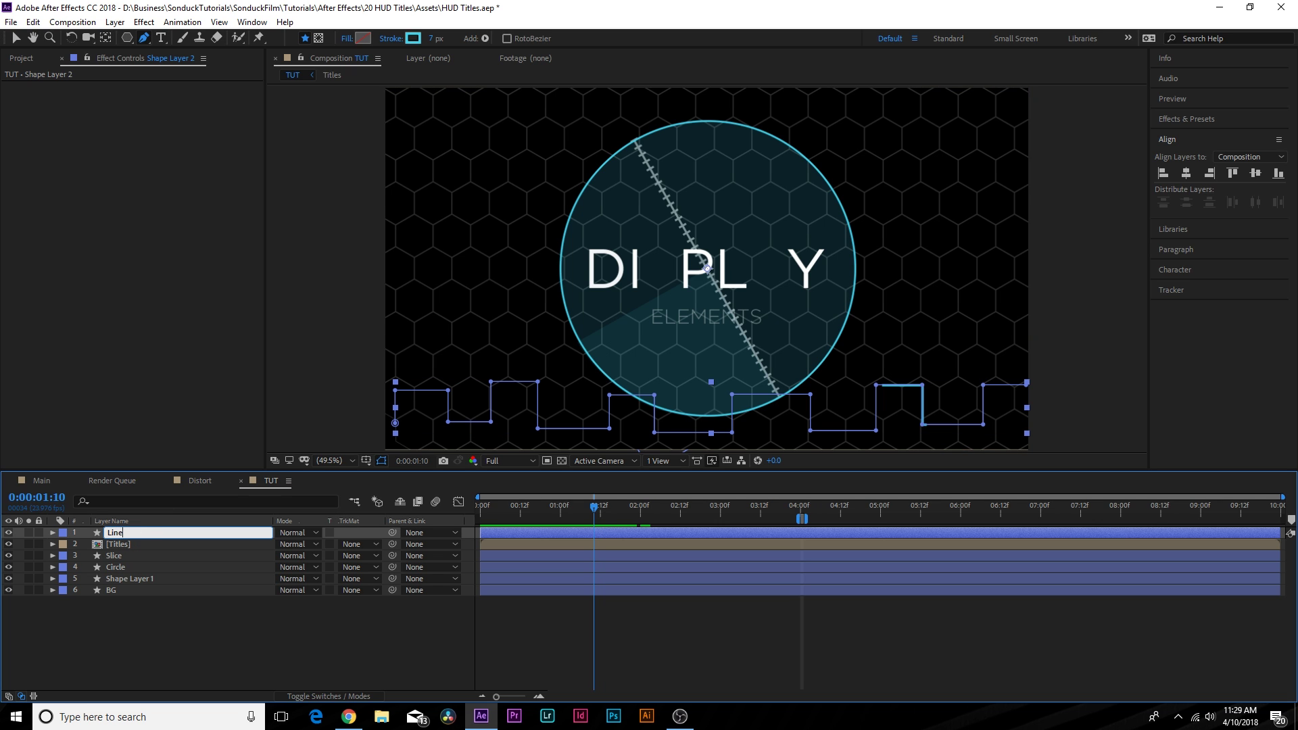
{"action": "type", "text": "ine 1"}
{"action": "key", "text": "Return"}
- Duplicate Line 1 and move the copy 80 px up and 120 px right, to position 1080, 460
{"action": "key", "text": "ctrl+d"}
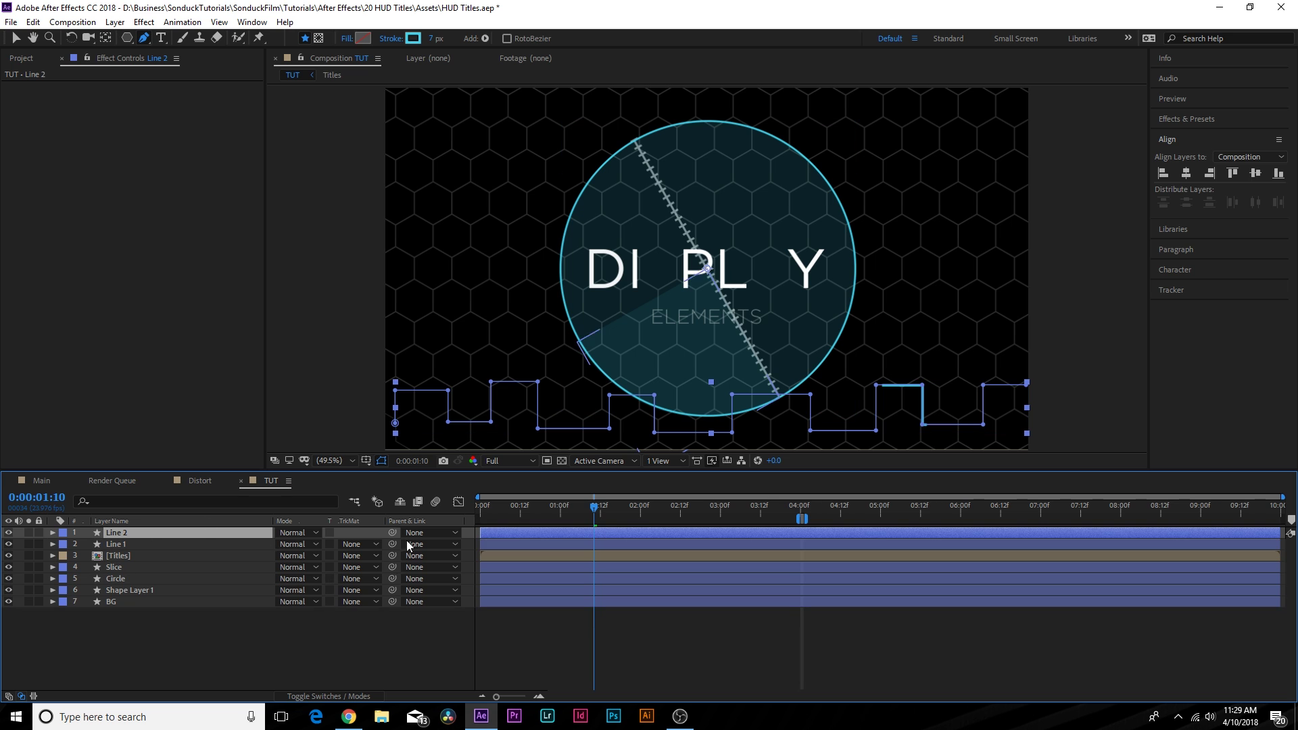
{"action": "key", "text": "shift+Up"}
{"action": "key", "text": "shift+Up"}
{"action": "key", "text": "shift+Up"}
{"action": "key", "text": "shift+Up"}
{"action": "key", "text": "shift+Up"}
{"action": "key", "text": "shift+Up"}
{"action": "key", "text": "shift+Up"}
{"action": "key", "text": "shift+Up"}
{"action": "key", "text": "shift+Right"}
{"action": "key", "text": "shift+Right"}
{"action": "key", "text": "shift+Right"}
{"action": "key", "text": "shift+Right"}
{"action": "key", "text": "shift+Right"}
{"action": "key", "text": "shift+Right"}
{"action": "key", "text": "shift+Right"}
{"action": "key", "text": "shift+Right"}
{"action": "key", "text": "shift+Right"}
{"action": "key", "text": "shift+Right"}
{"action": "key", "text": "shift+Right"}
{"action": "key", "text": "shift+Right"}
{"action": "left_click_drag", "start_coordinate": [541, 538], "coordinate": [541, 531]}
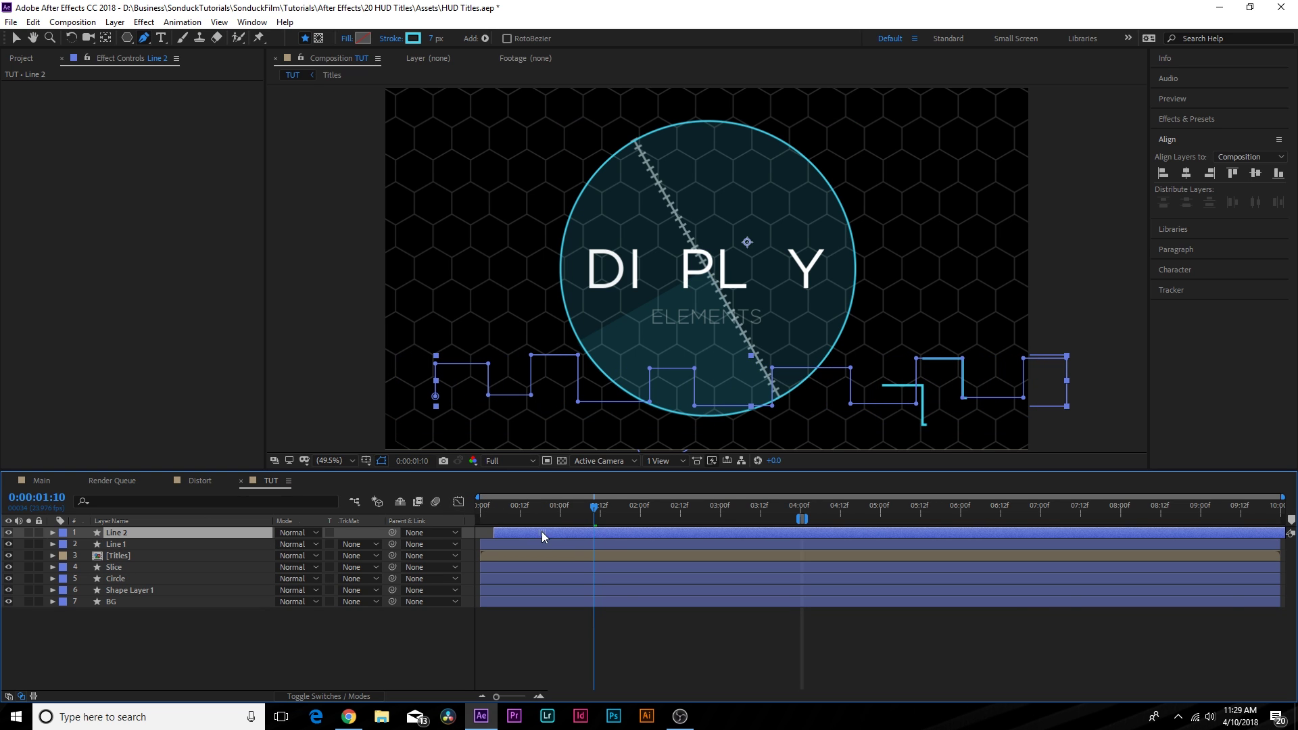
- Change Line 2's Trim Paths Offset expression to time*100 and play back the animation to compare both lines
{"action": "key", "text": "u"}
{"action": "key", "text": "u"}
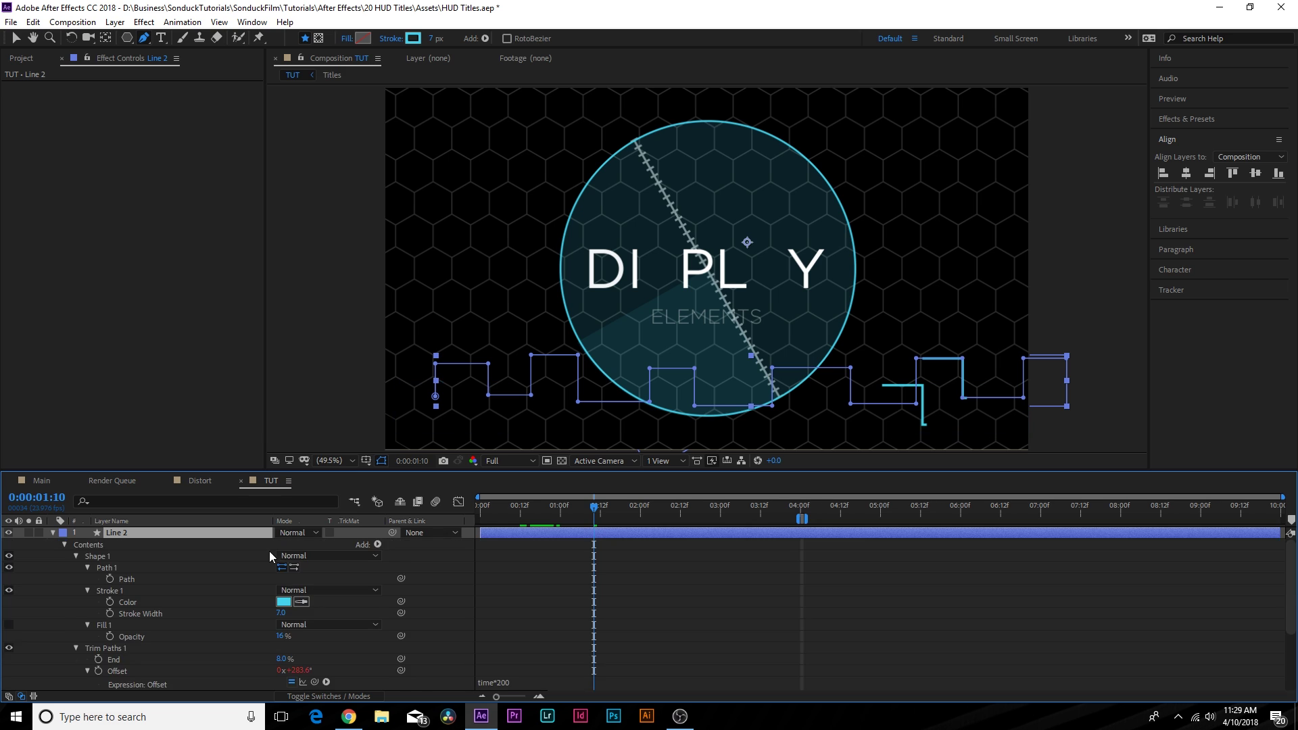
{"action": "scroll", "coordinate": [428, 548], "scroll_direction": "down", "scroll_amount": 1}
{"action": "left_click", "coordinate": [521, 585]}
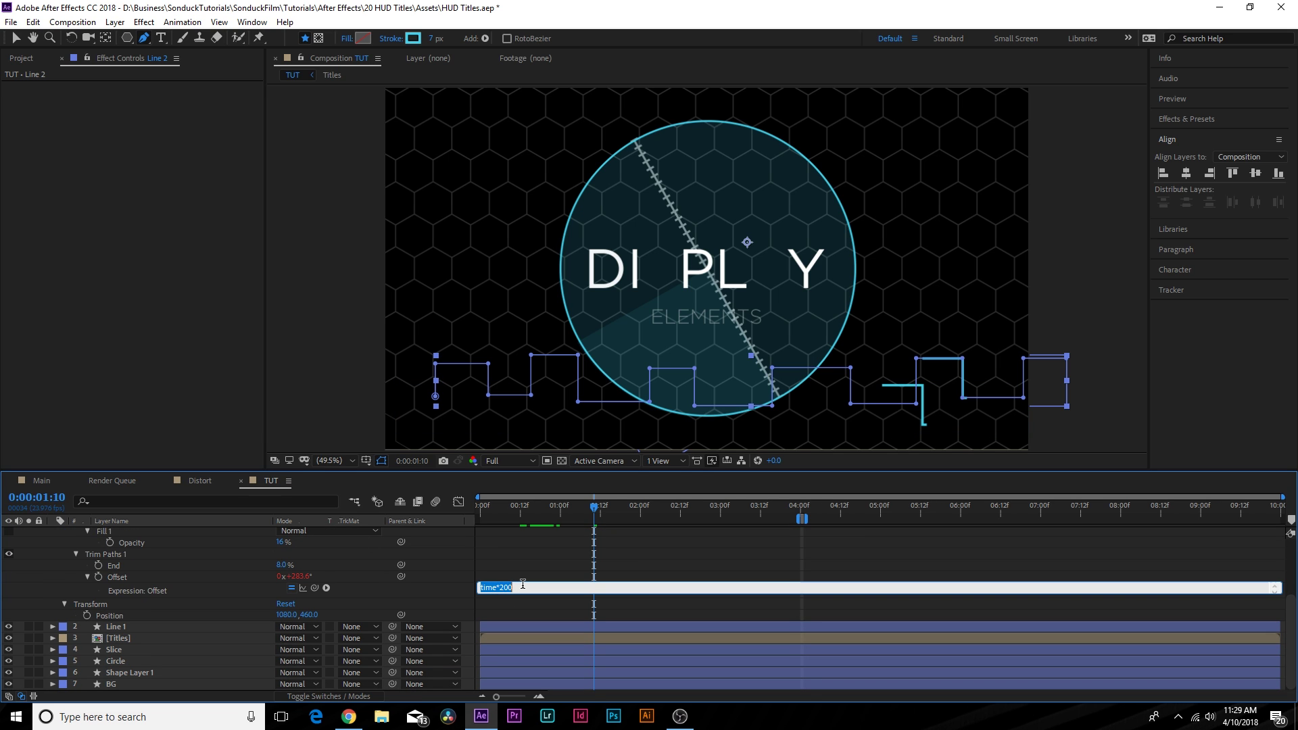
{"action": "left_click", "coordinate": [522, 584]}
{"action": "left_click", "coordinate": [545, 573]}
{"action": "key", "text": "space"}
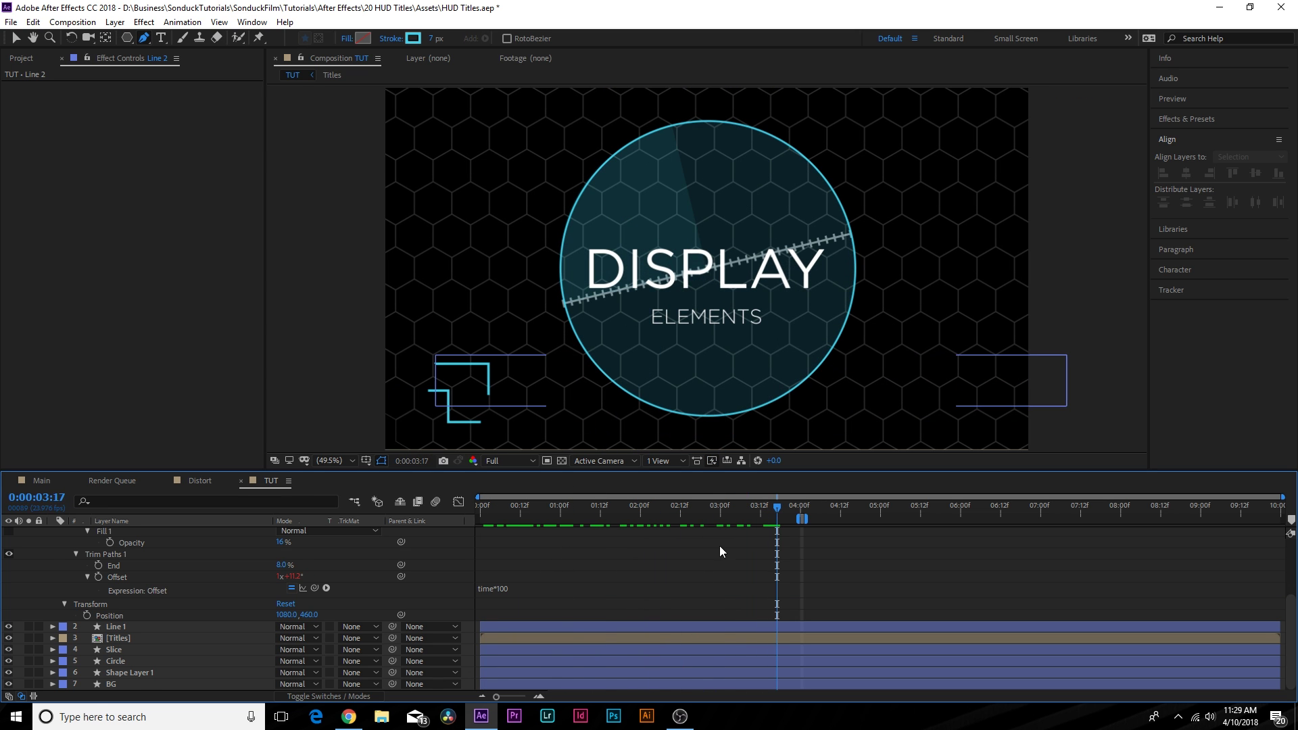
{"action": "scroll", "coordinate": [576, 565], "scroll_direction": "up", "scroll_amount": 3}
{"action": "left_click", "coordinate": [52, 534]}
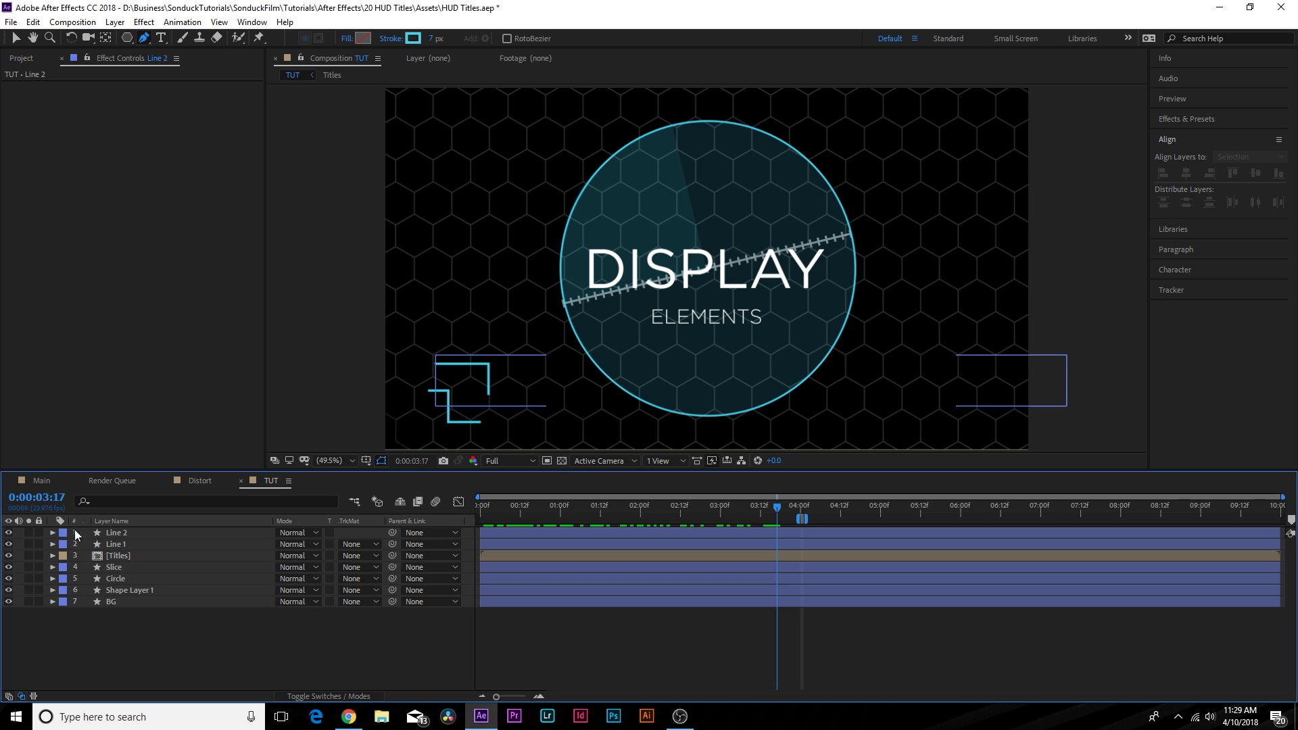
- Hide the shape path overlay and apply a Glow effect to Line 1 with threshold 50.6%, radius 57 and intensity about 2.3
{"action": "left_click", "coordinate": [100, 531]}
{"action": "left_click", "coordinate": [118, 543], "text": "shift"}
{"action": "left_click", "coordinate": [104, 636]}
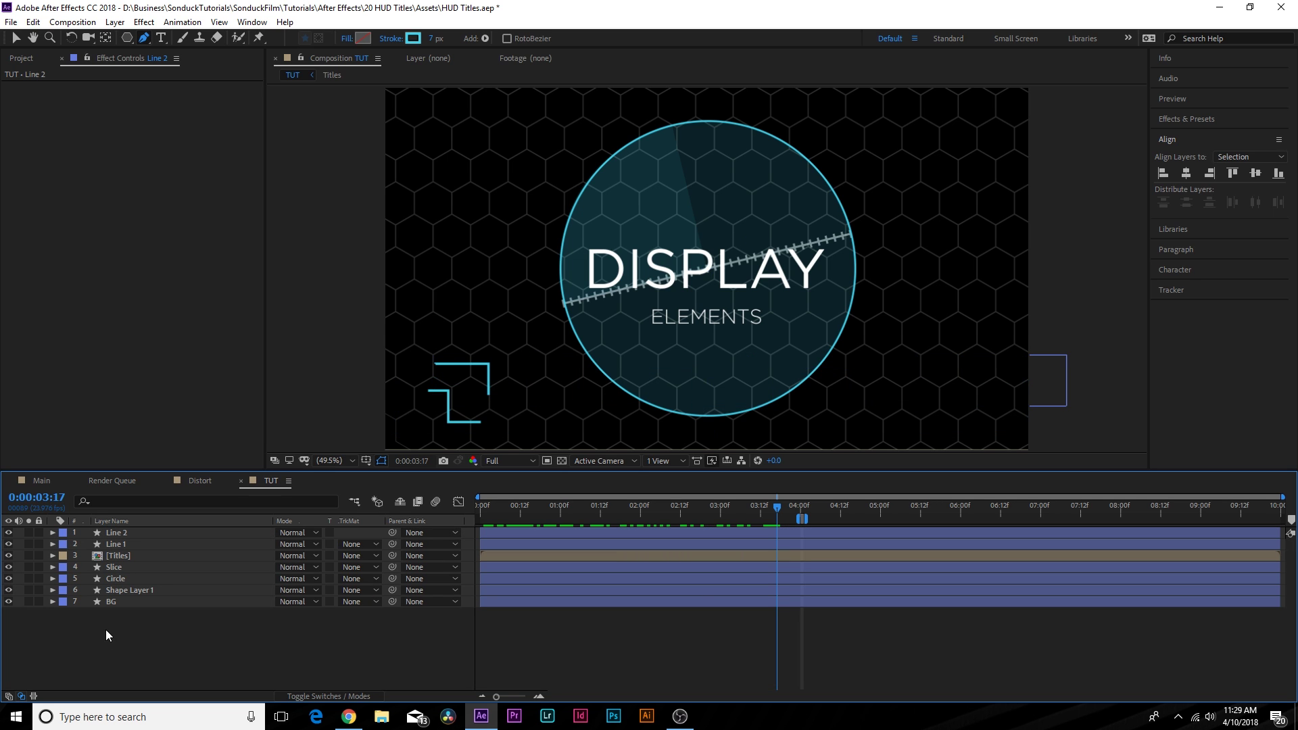
{"action": "left_click", "coordinate": [110, 541]}
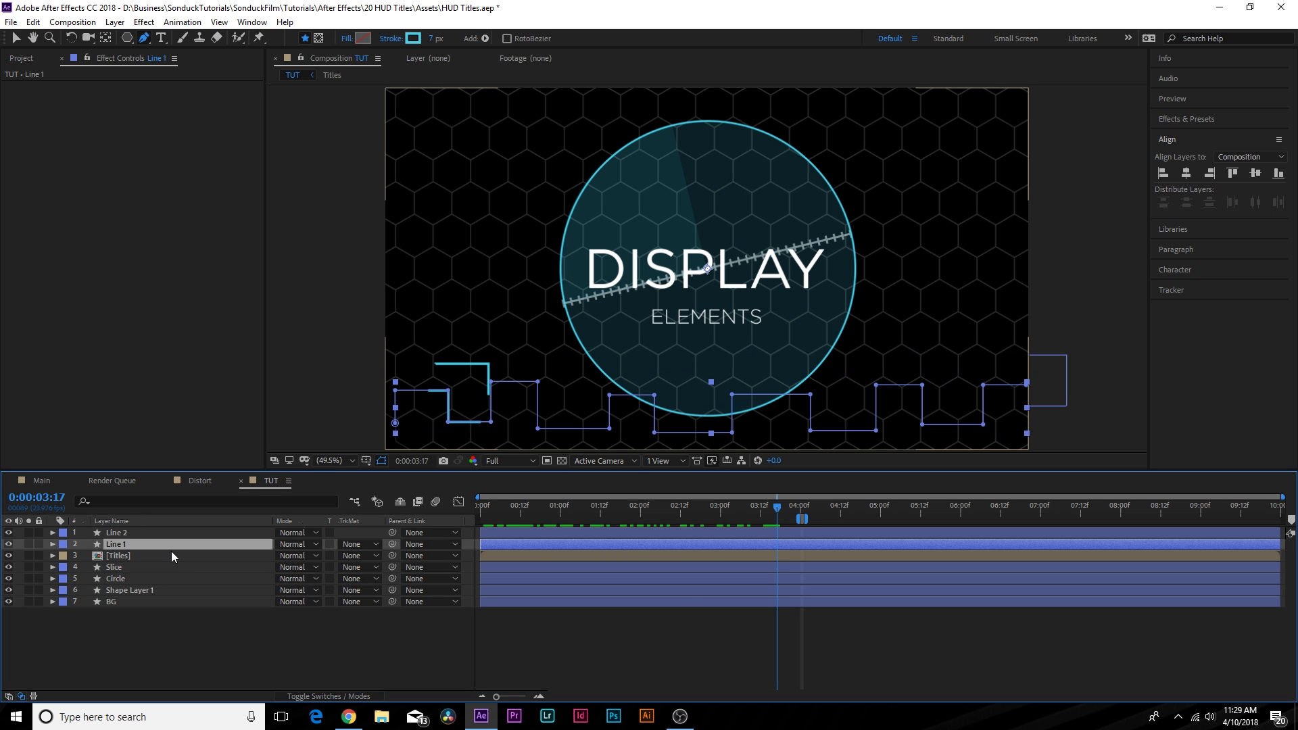
{"action": "left_click", "coordinate": [381, 460]}
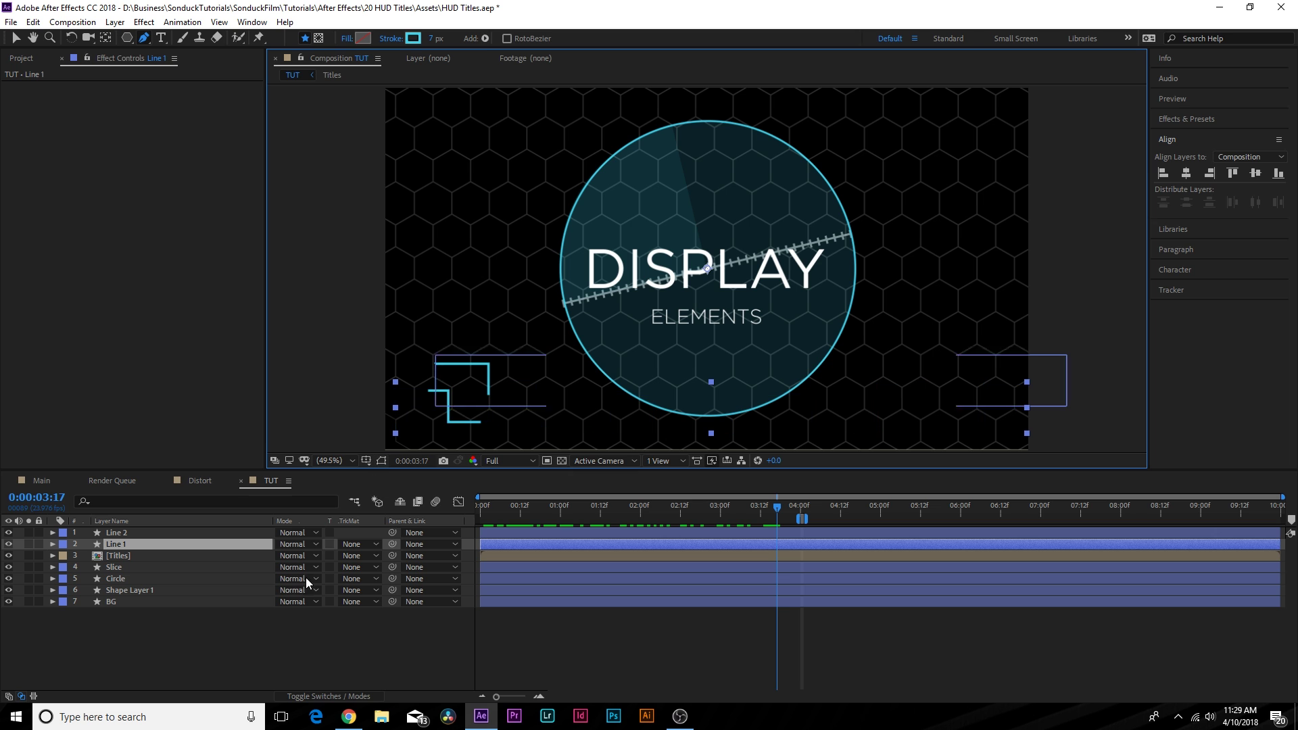
{"action": "left_click", "coordinate": [143, 21]}
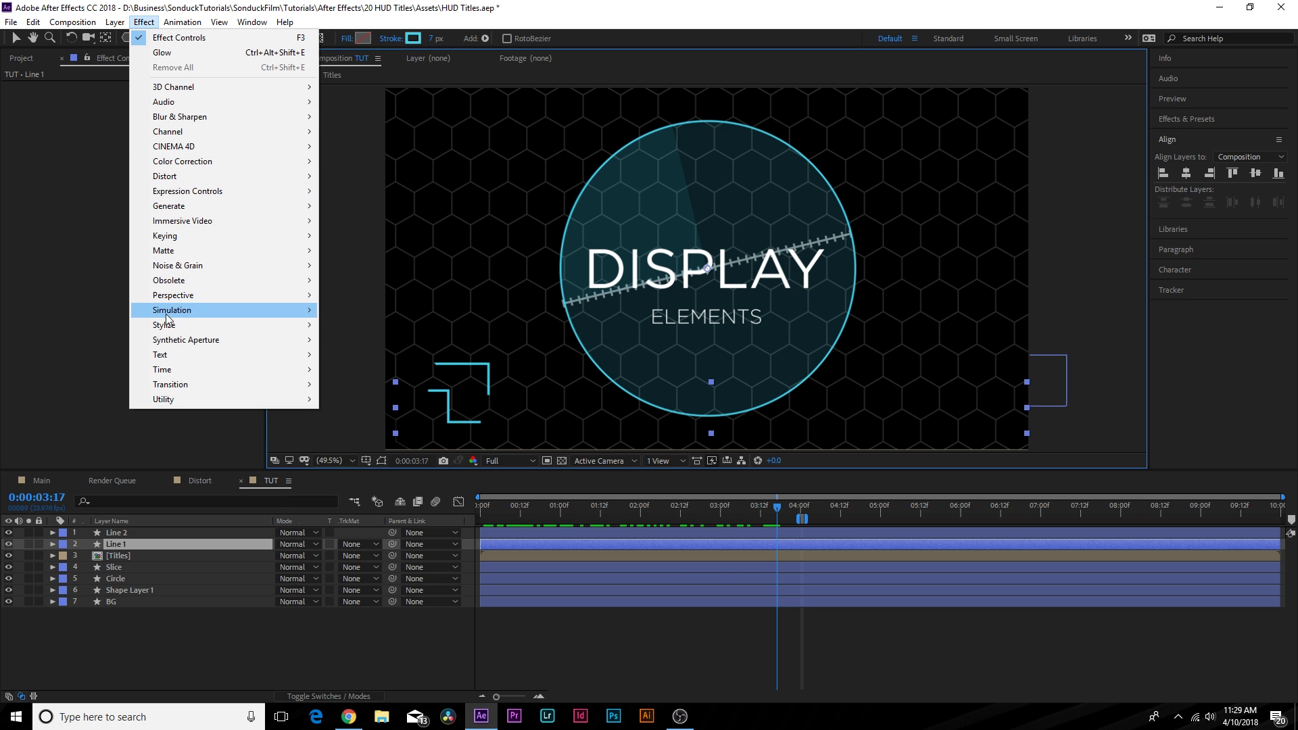
{"action": "mouse_move", "coordinate": [203, 325]}
{"action": "left_click", "coordinate": [347, 562]}
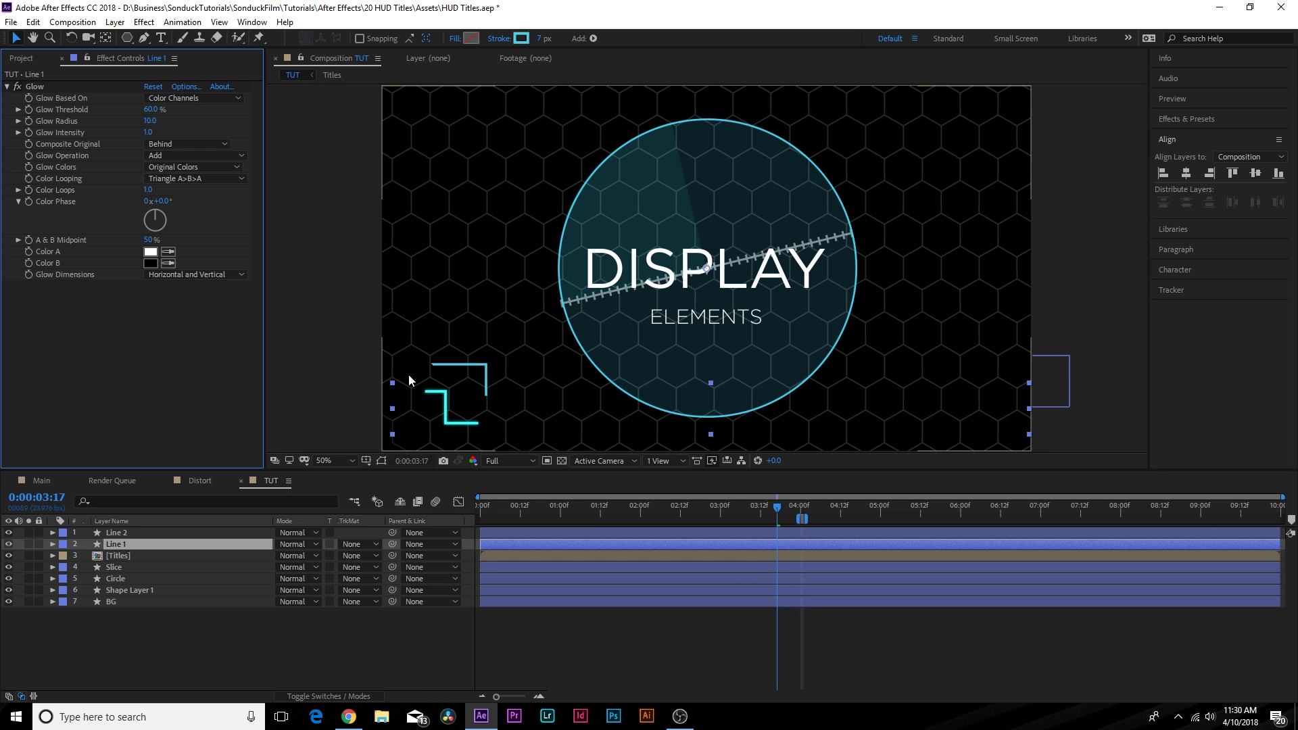
{"action": "left_click_drag", "start_coordinate": [154, 110], "coordinate": [162, 139]}
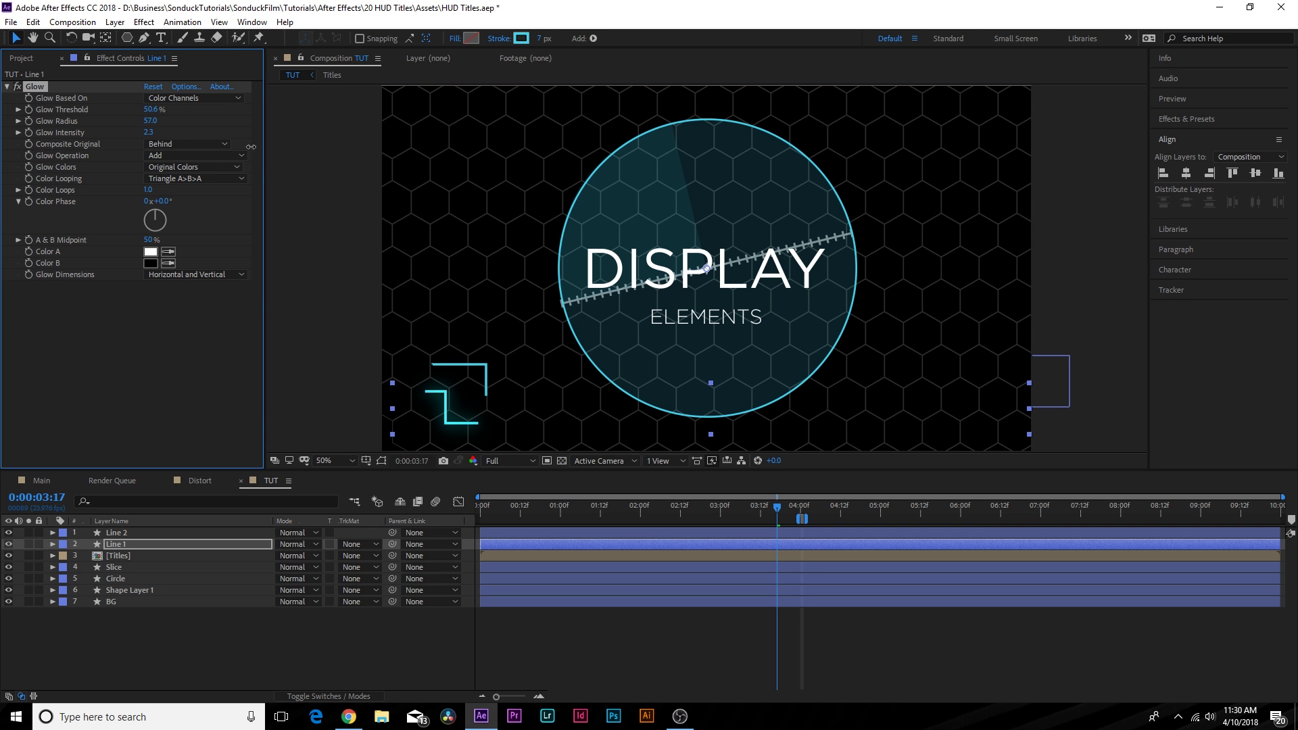
- Set Line 1's glow radius to 36 and intensity to 6, and duplicate the Glow effect
{"action": "left_click", "coordinate": [54, 473]}
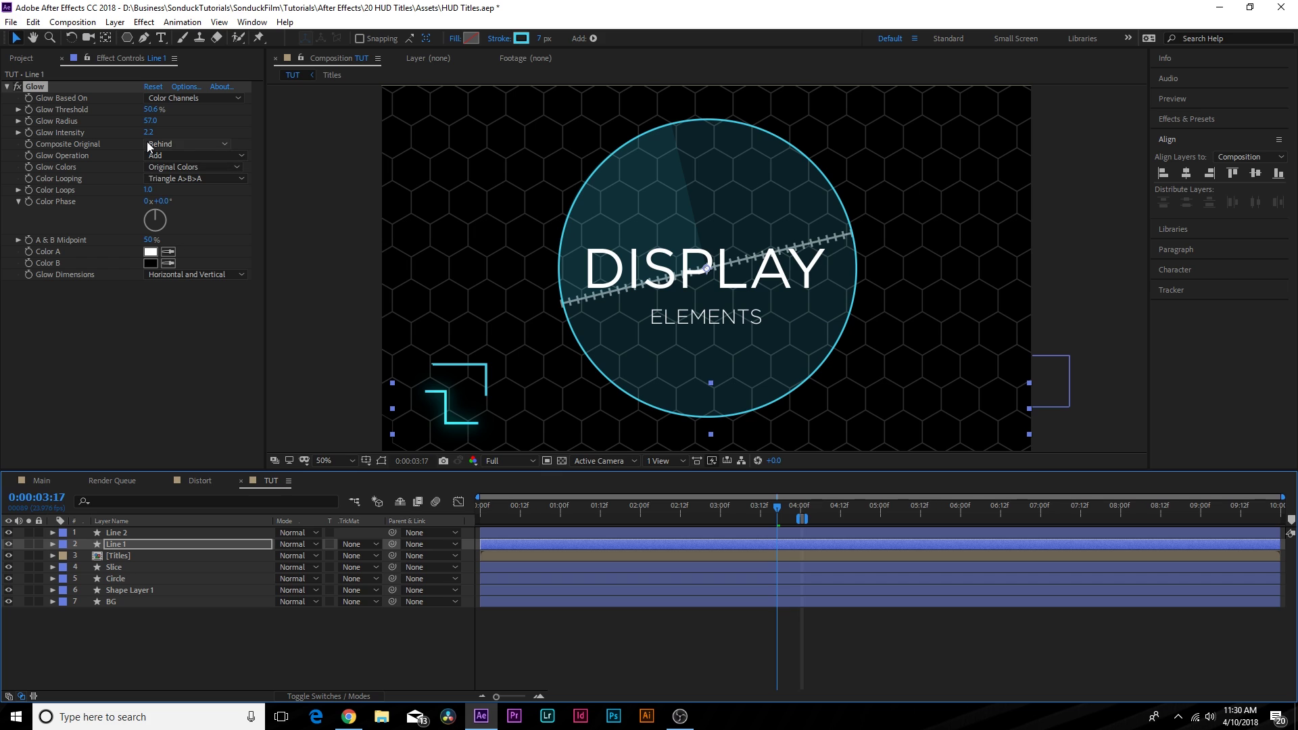
{"action": "left_click_drag", "start_coordinate": [146, 135], "coordinate": [239, 143]}
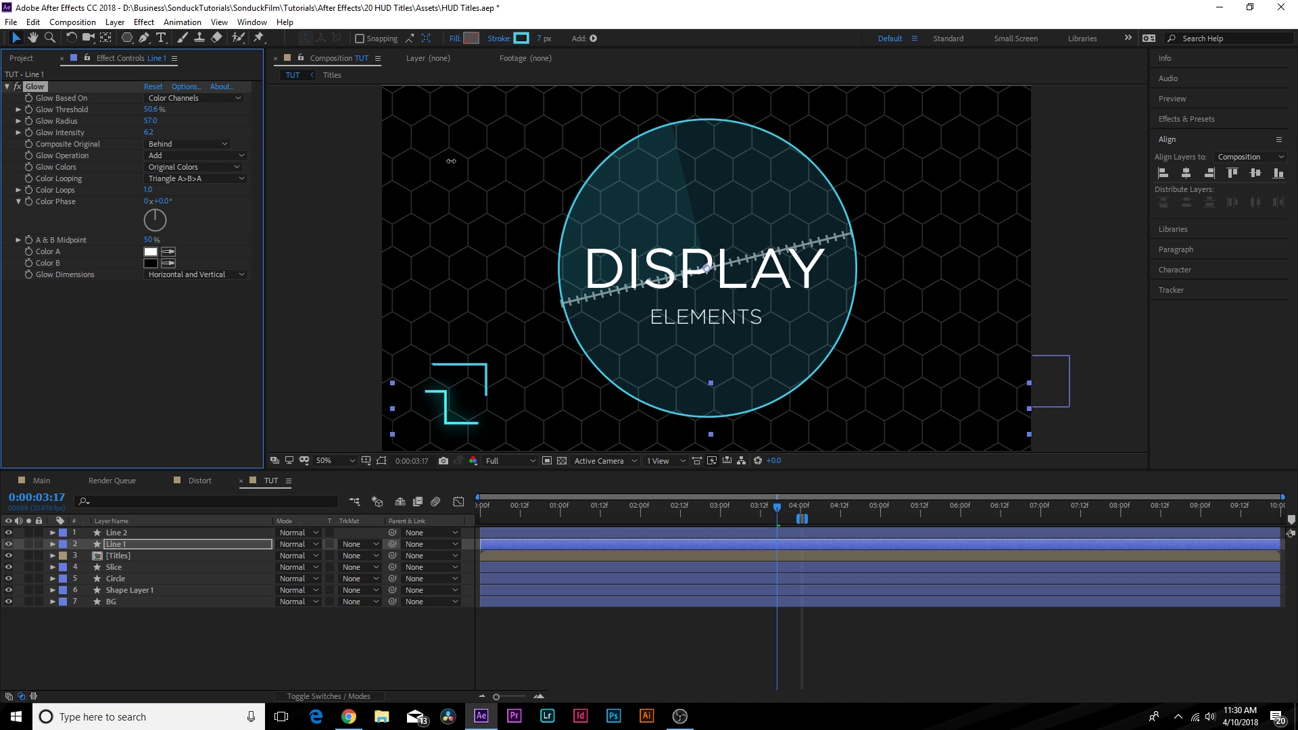
{"action": "key", "text": "ctrl+z"}
{"action": "left_click", "coordinate": [21, 87]}
{"action": "key", "text": "ctrl+d"}
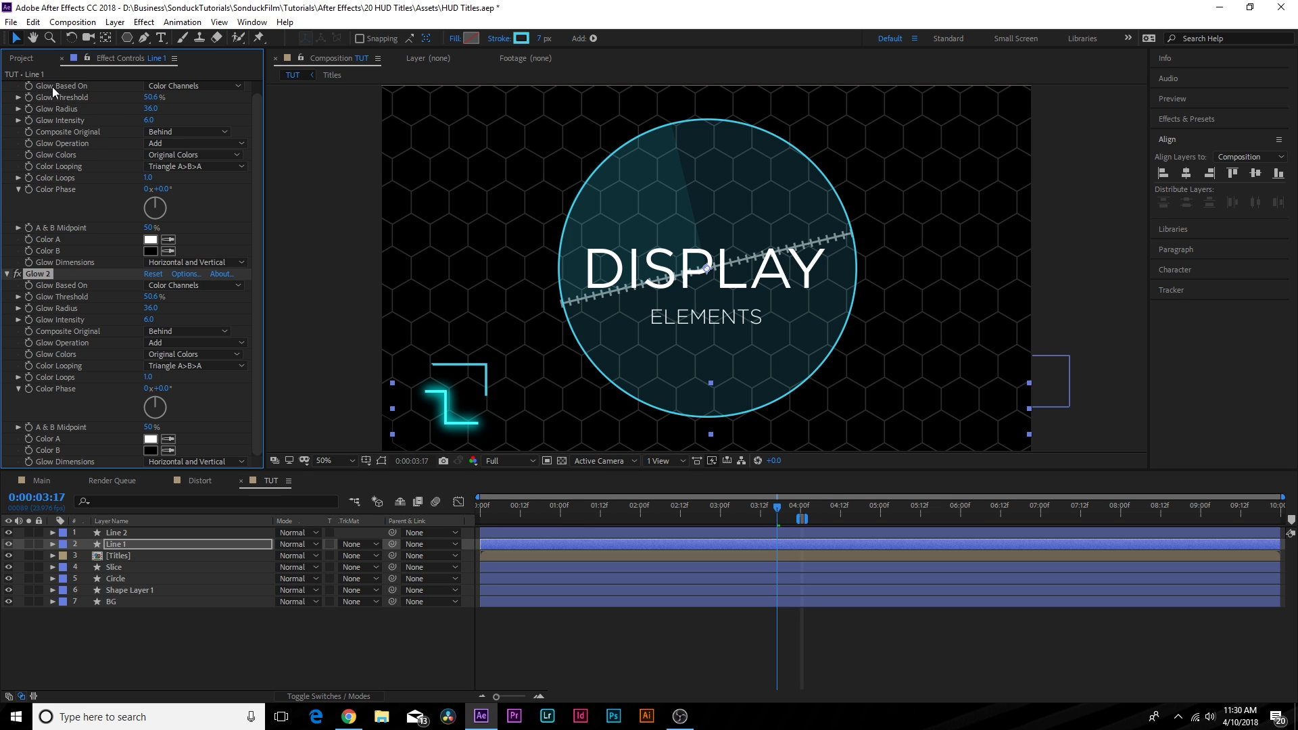
- Copy both Glow effects from Line 1 to Line 2 and scrub the timeline to check the glowing lines
{"action": "left_click", "coordinate": [34, 88]}
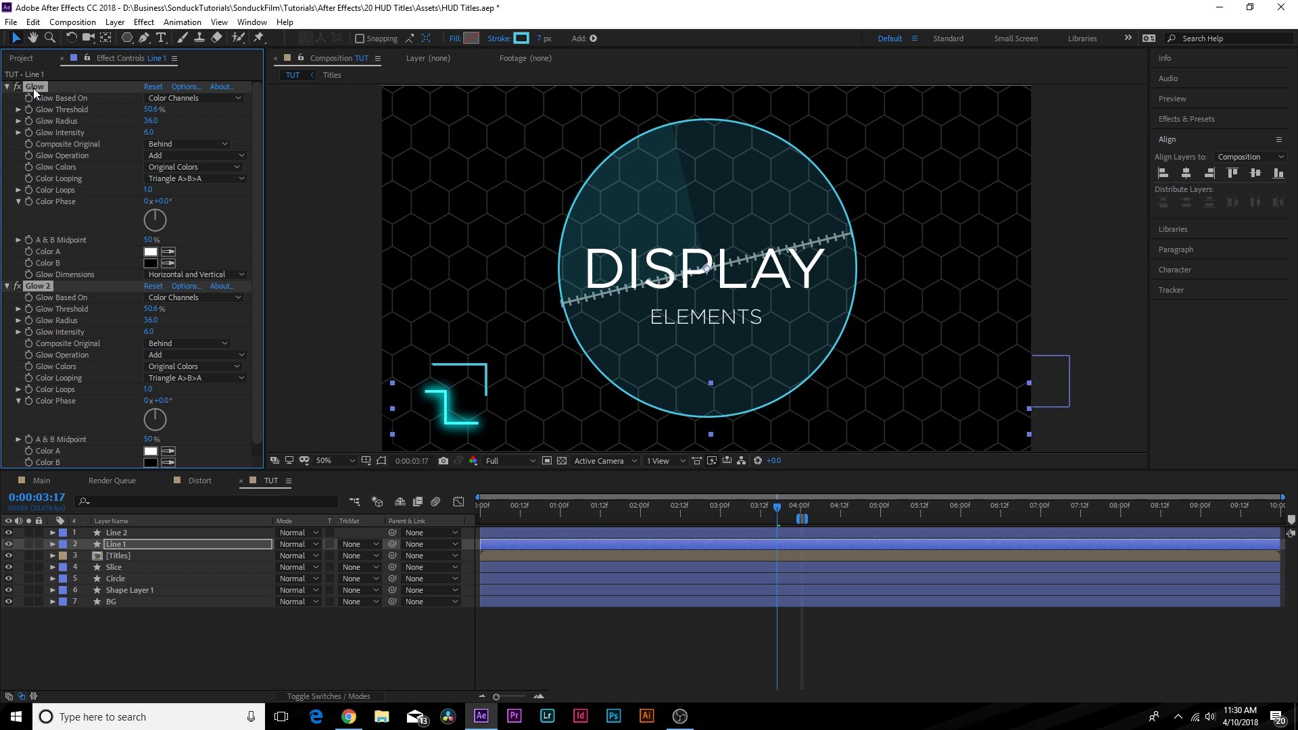
{"action": "left_click", "coordinate": [109, 532]}
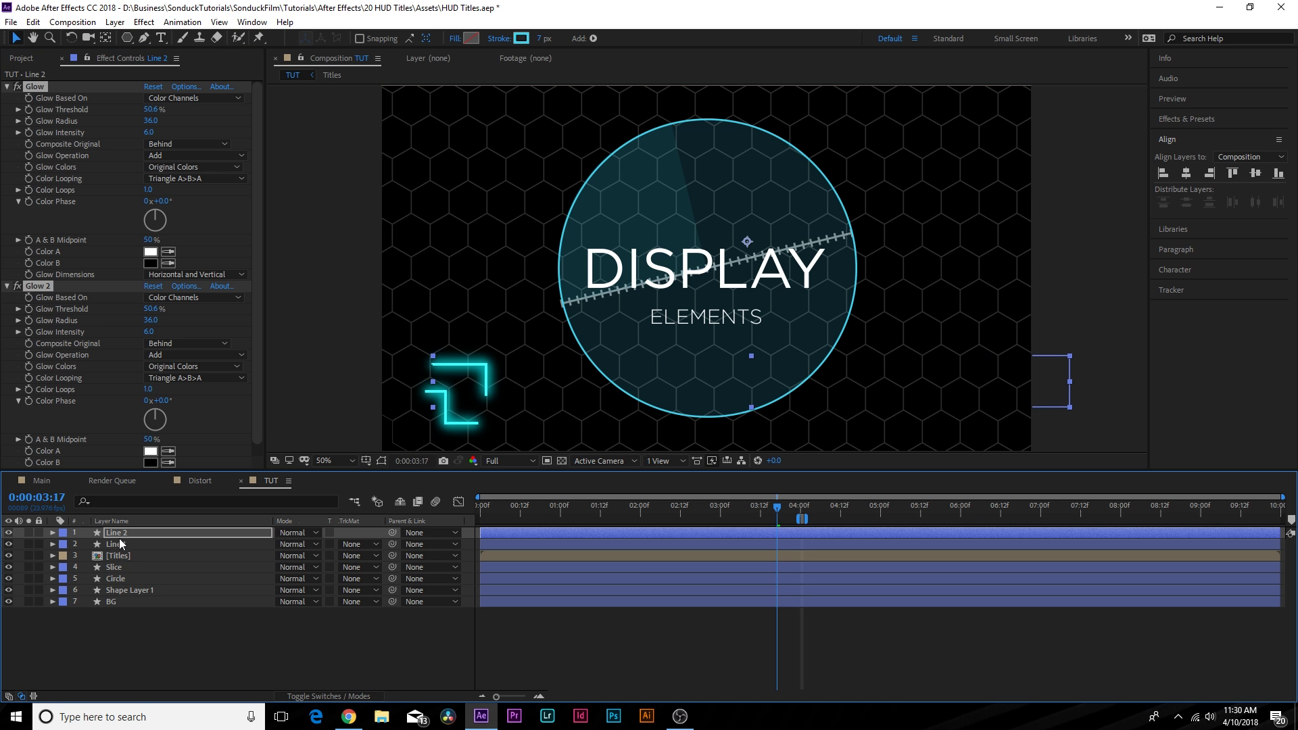
{"action": "left_click", "coordinate": [192, 624]}
{"action": "left_click_drag", "start_coordinate": [549, 513], "coordinate": [627, 537]}
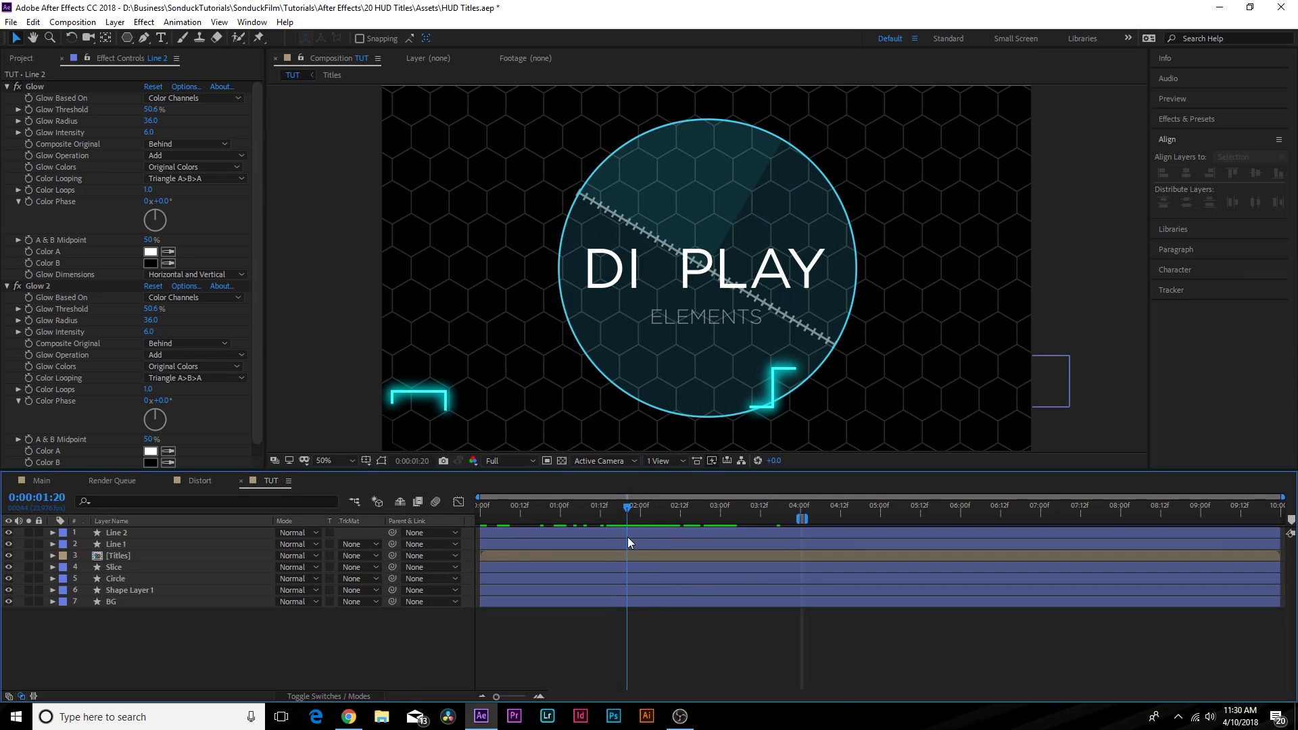
- Paste the two Glow effects onto the Circle layer with threshold 42.7%, radius 20 and intensity 6.2
{"action": "left_click", "coordinate": [129, 567]}
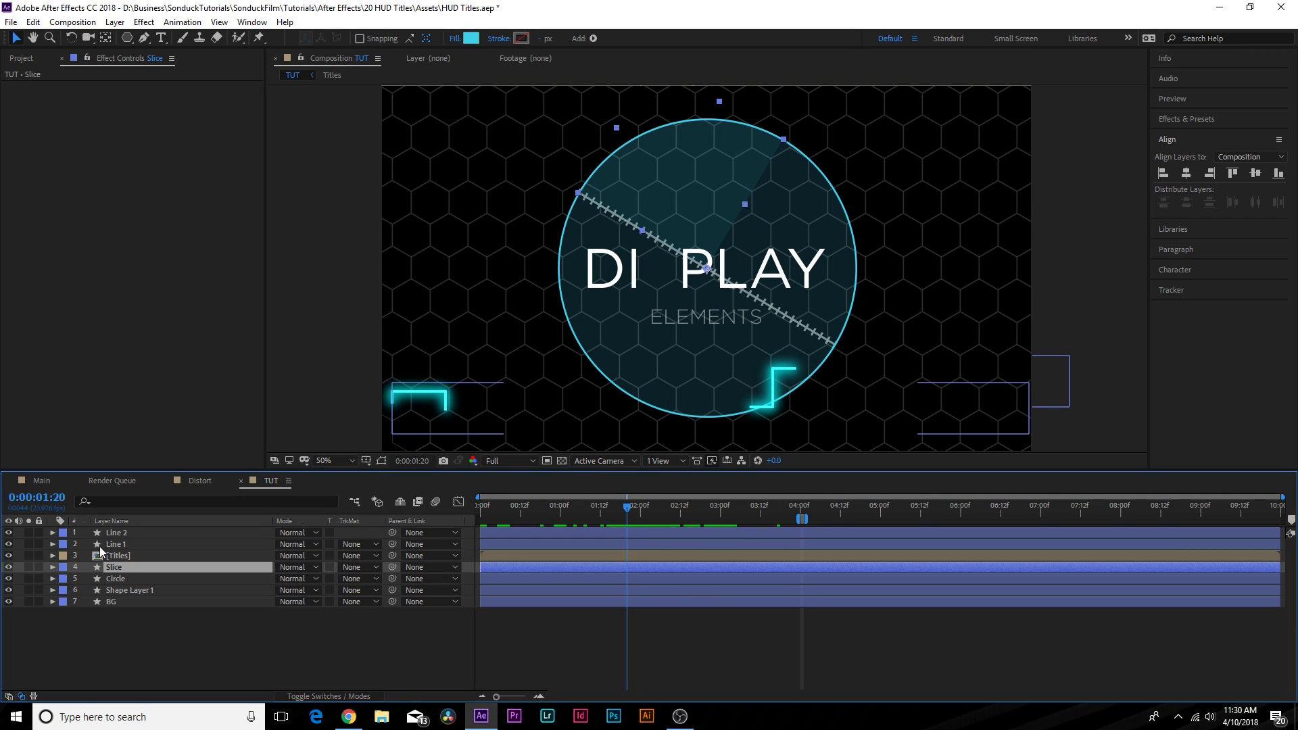
{"action": "left_click", "coordinate": [115, 579]}
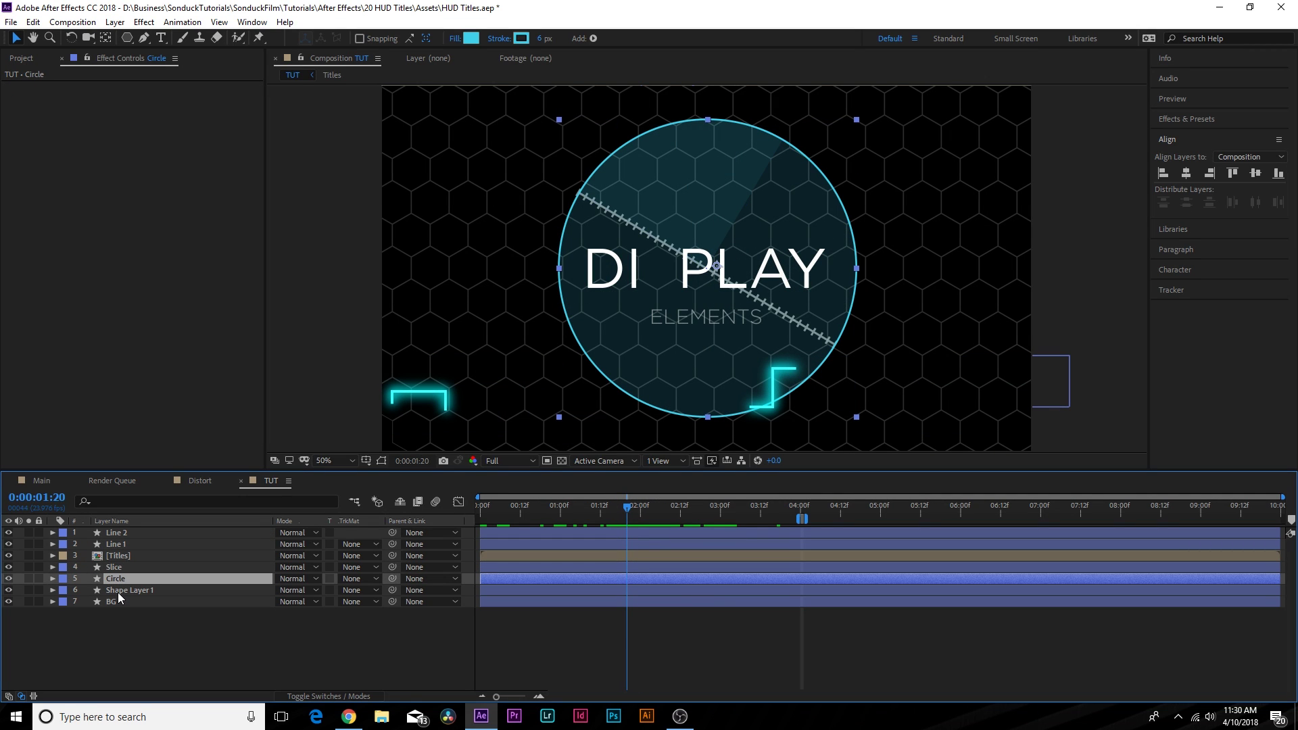
{"action": "key", "text": "ctrl+v"}
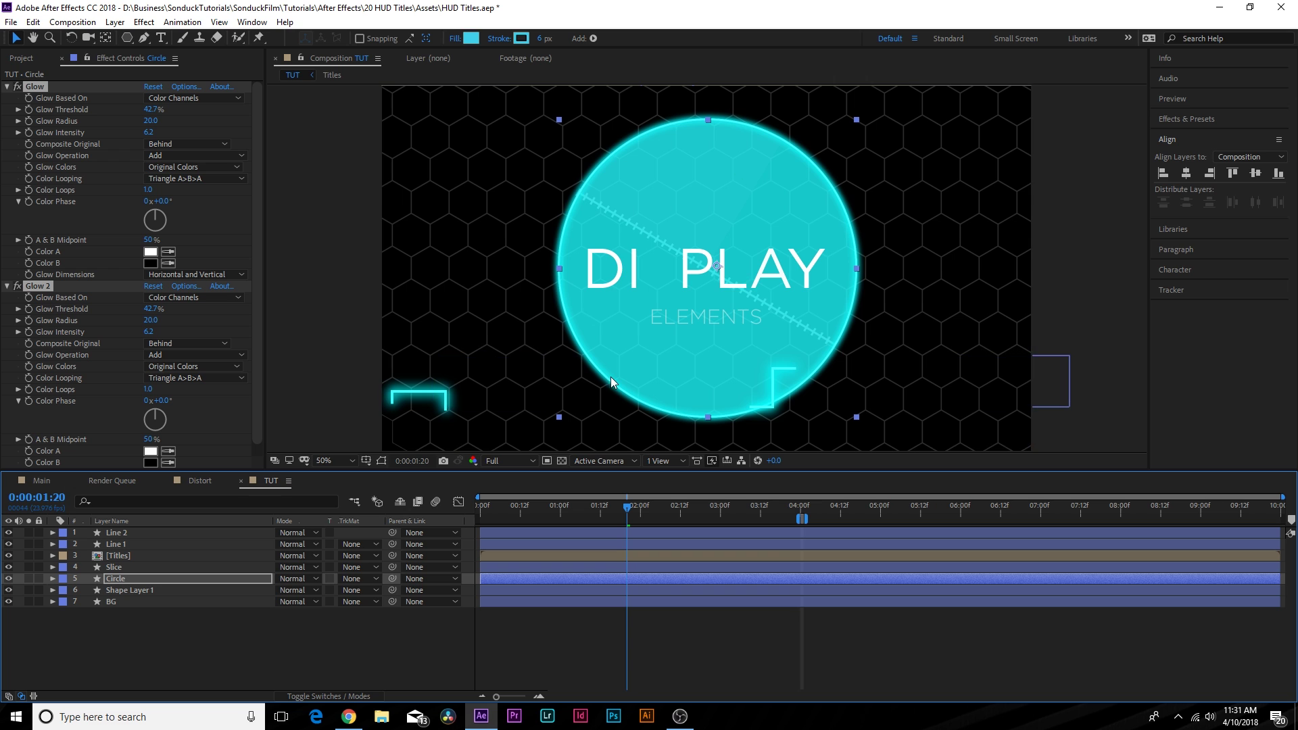
- Set the Circle layer's fill opacity to 2% so that only its outline glows strongly
{"action": "left_click", "coordinate": [52, 579], "text": "ctrl"}
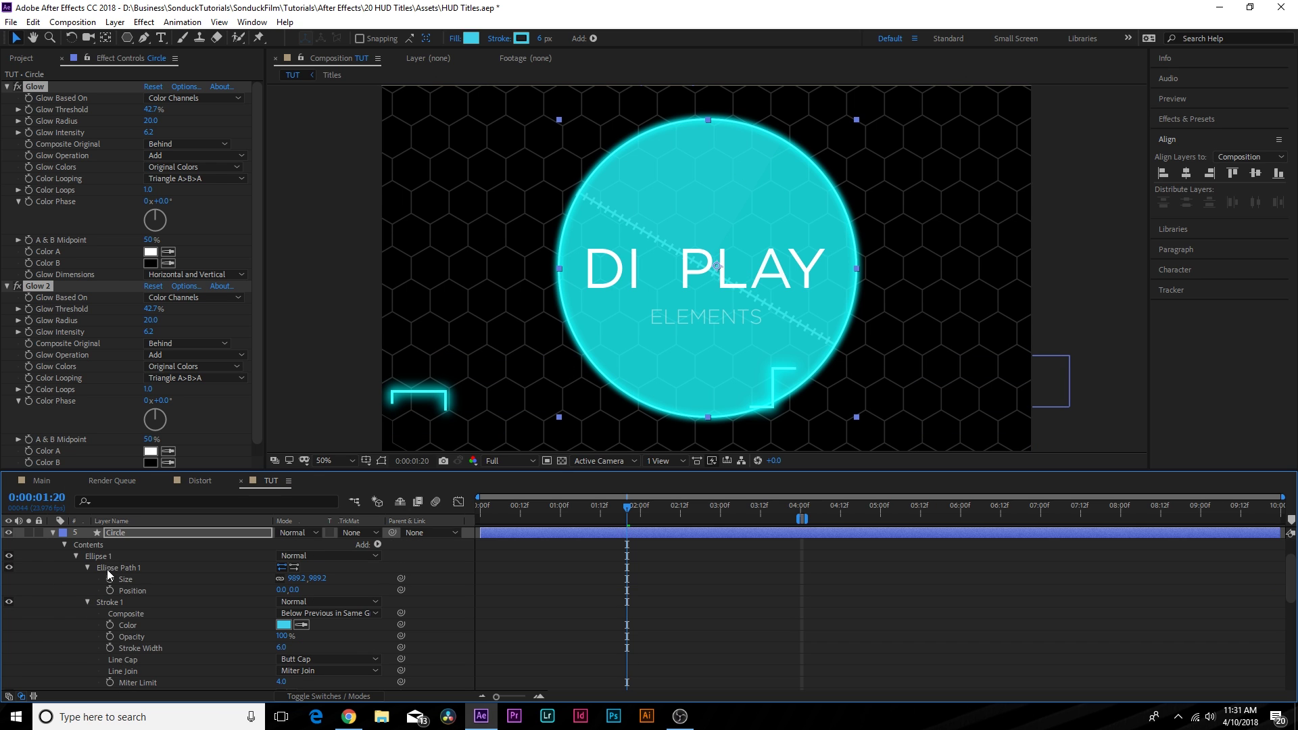
{"action": "scroll", "coordinate": [108, 569], "scroll_direction": "down", "scroll_amount": 3}
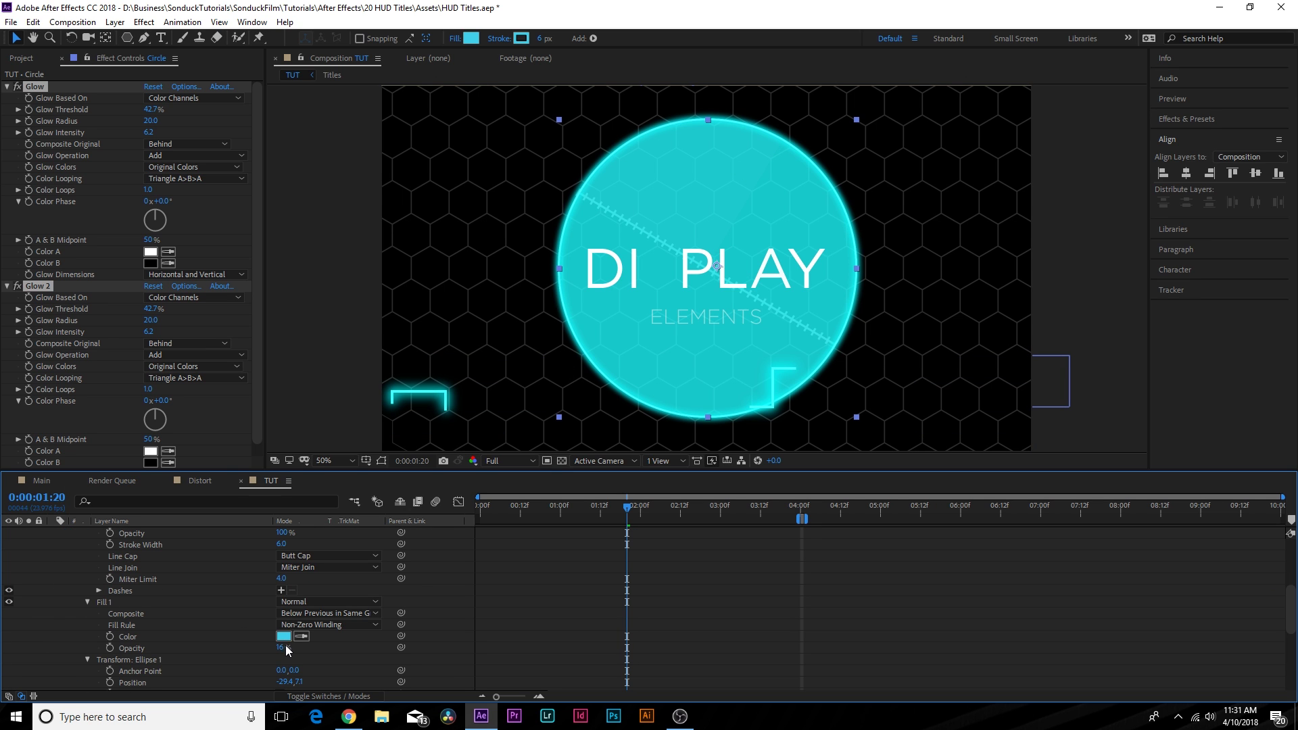
{"action": "type", "text": "2"}
{"action": "left_click", "coordinate": [331, 639]}
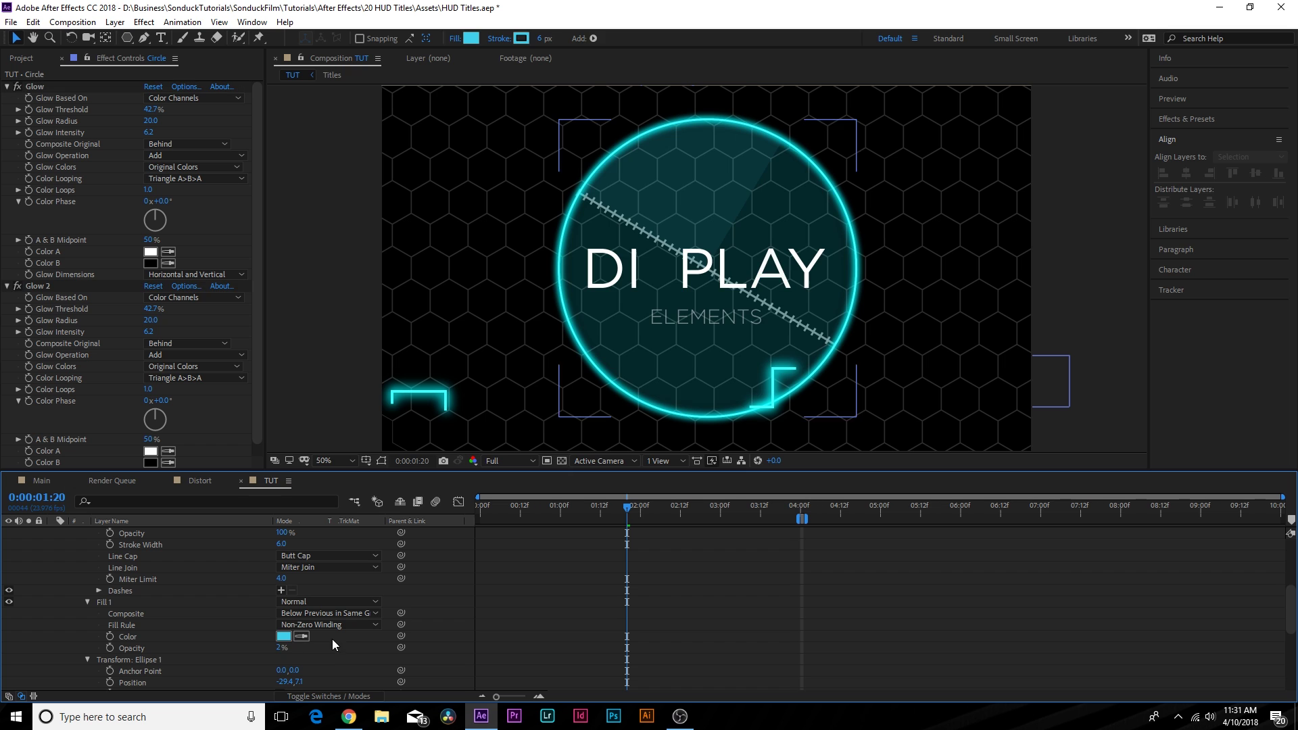
{"action": "scroll", "coordinate": [223, 622], "scroll_direction": "up", "scroll_amount": 4}
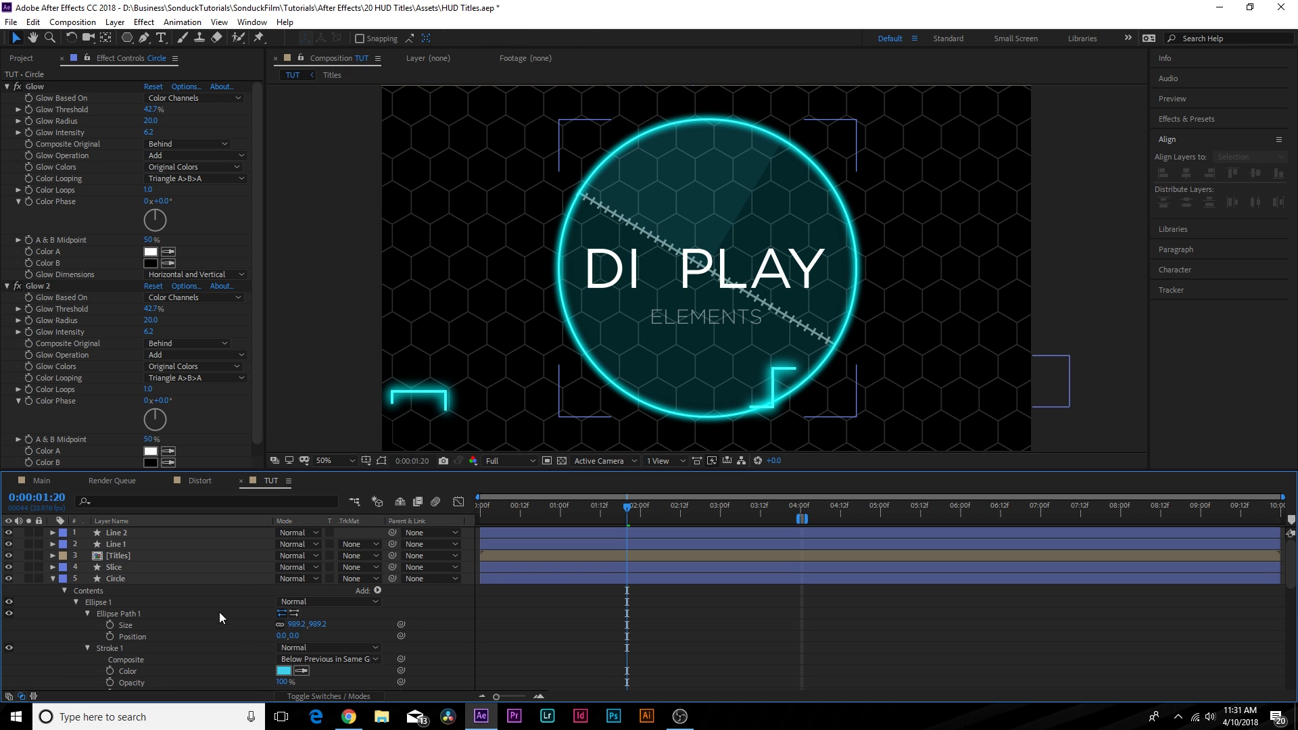
{"action": "left_click", "coordinate": [50, 579]}
- In the Titles composition, paste the glow onto the Display text, keeping only one Glow effect, and return to the TUT composition
{"action": "left_click", "coordinate": [115, 556]}
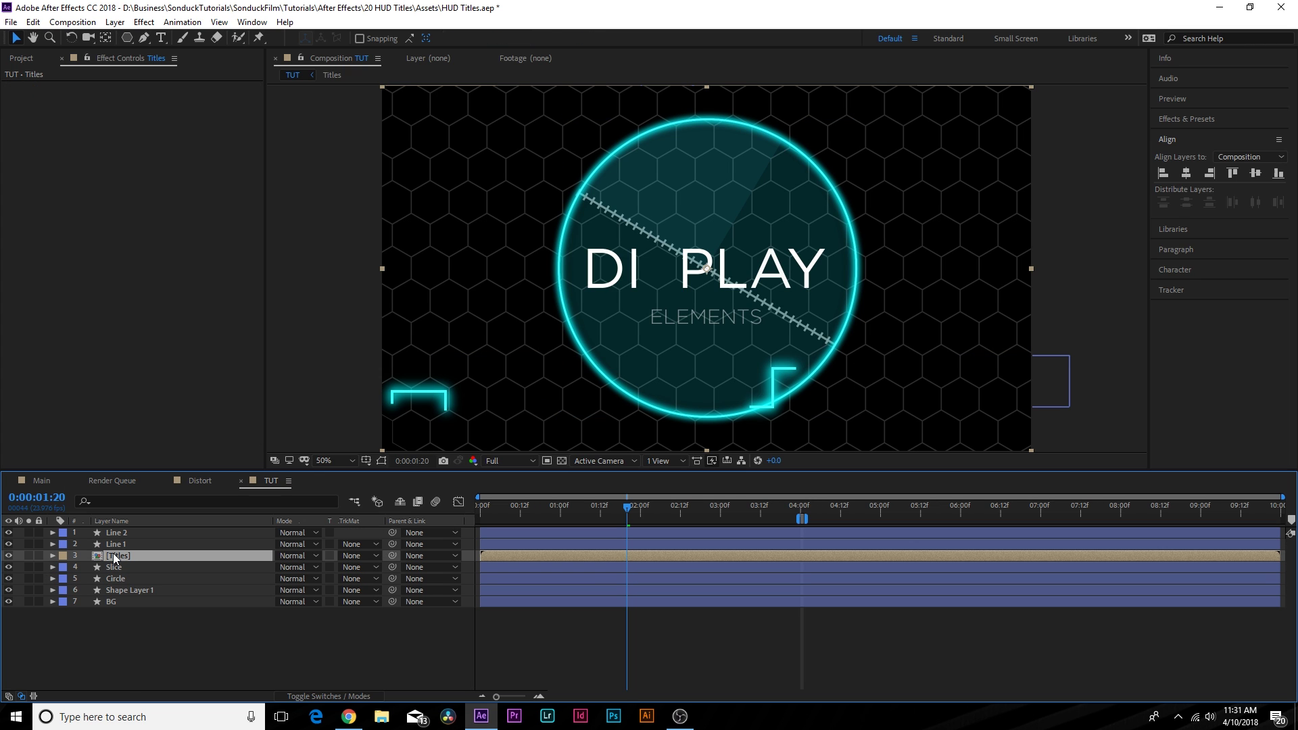
{"action": "double_click", "coordinate": [115, 556]}
{"action": "left_click", "coordinate": [116, 534]}
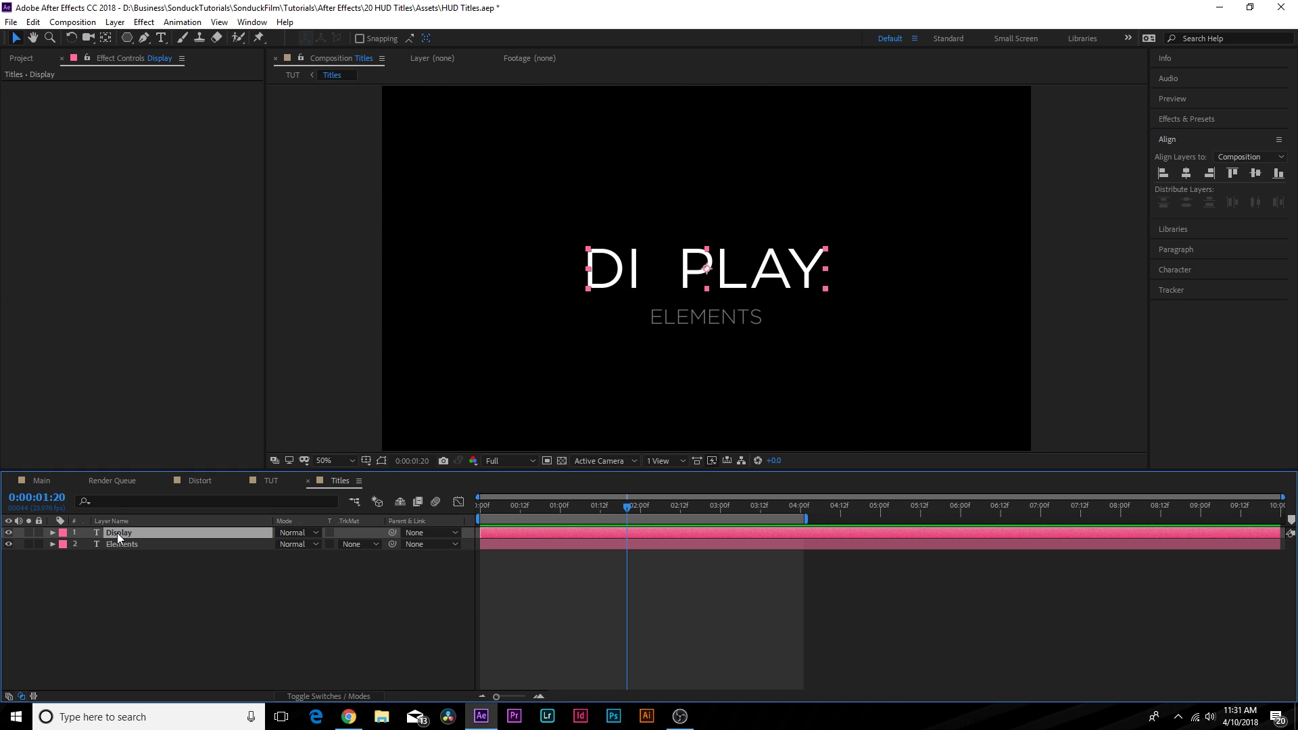
{"action": "left_click", "coordinate": [161, 544]}
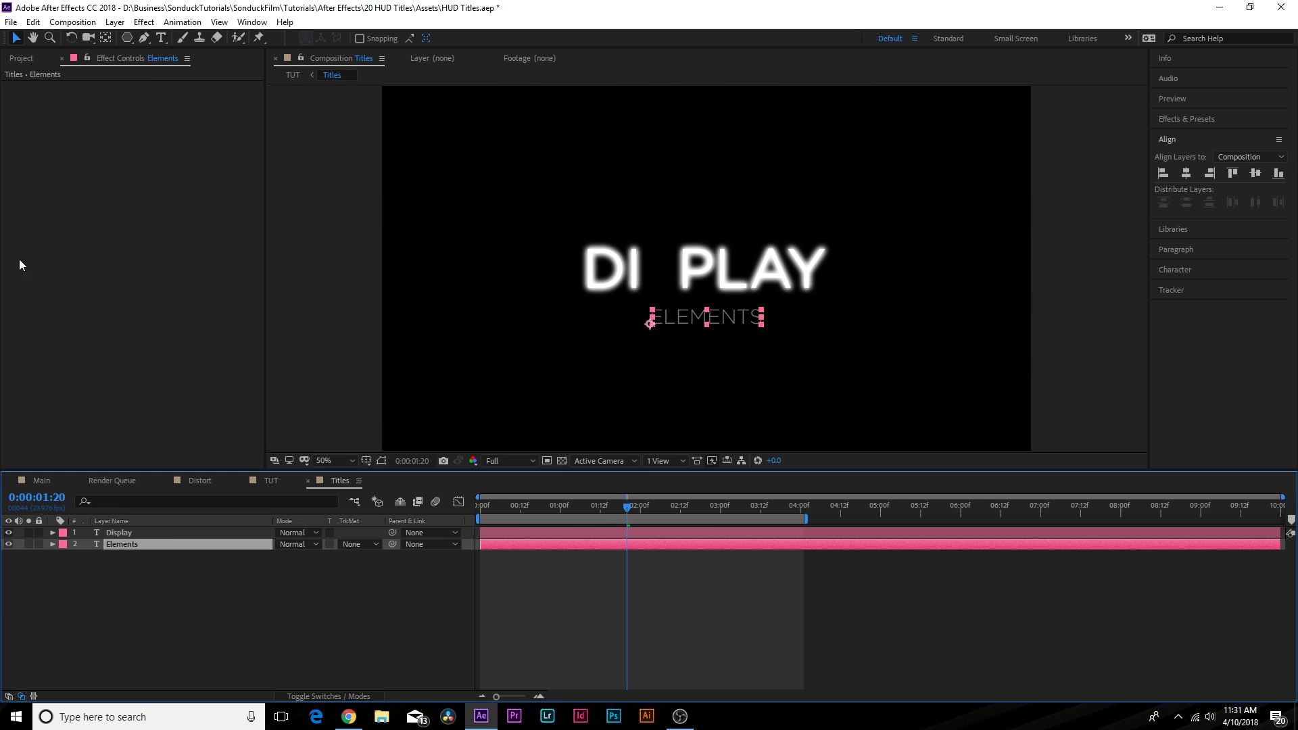
{"action": "left_click", "coordinate": [123, 531]}
{"action": "left_click", "coordinate": [43, 285]}
{"action": "key", "text": "Delete"}
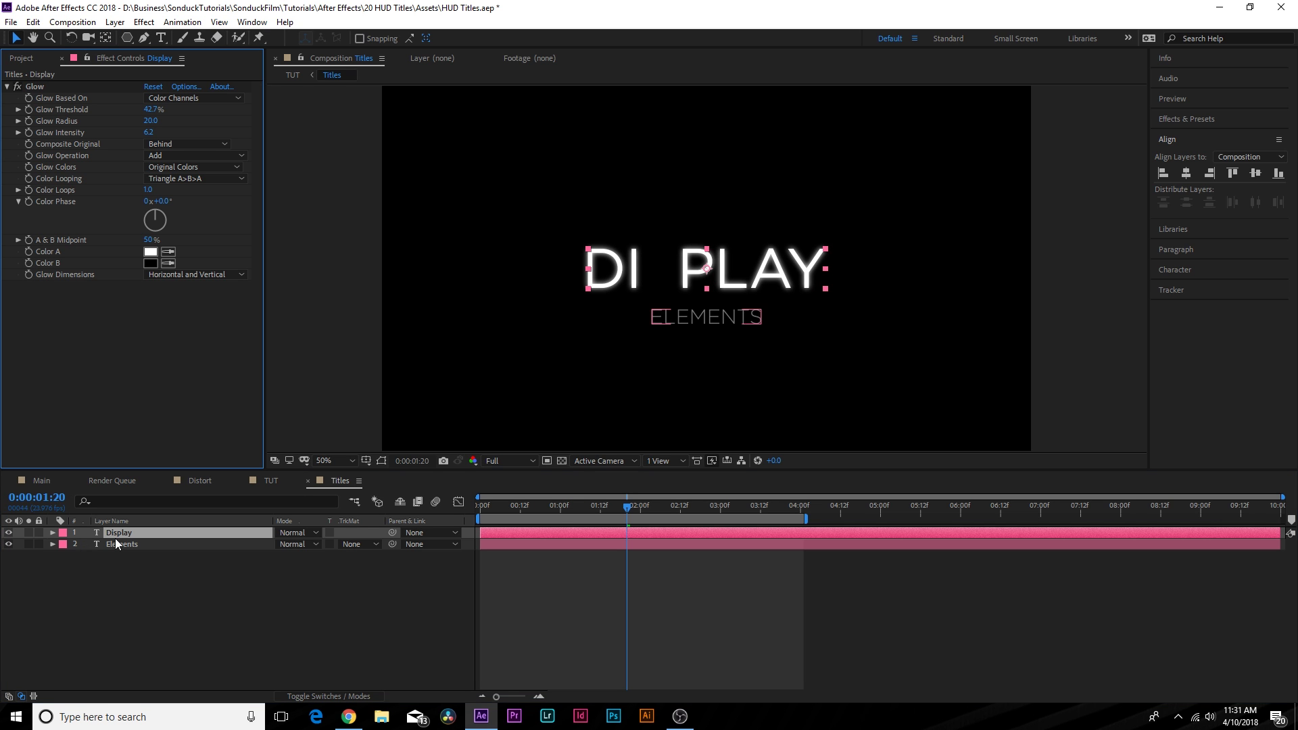
{"action": "left_click", "coordinate": [271, 481]}
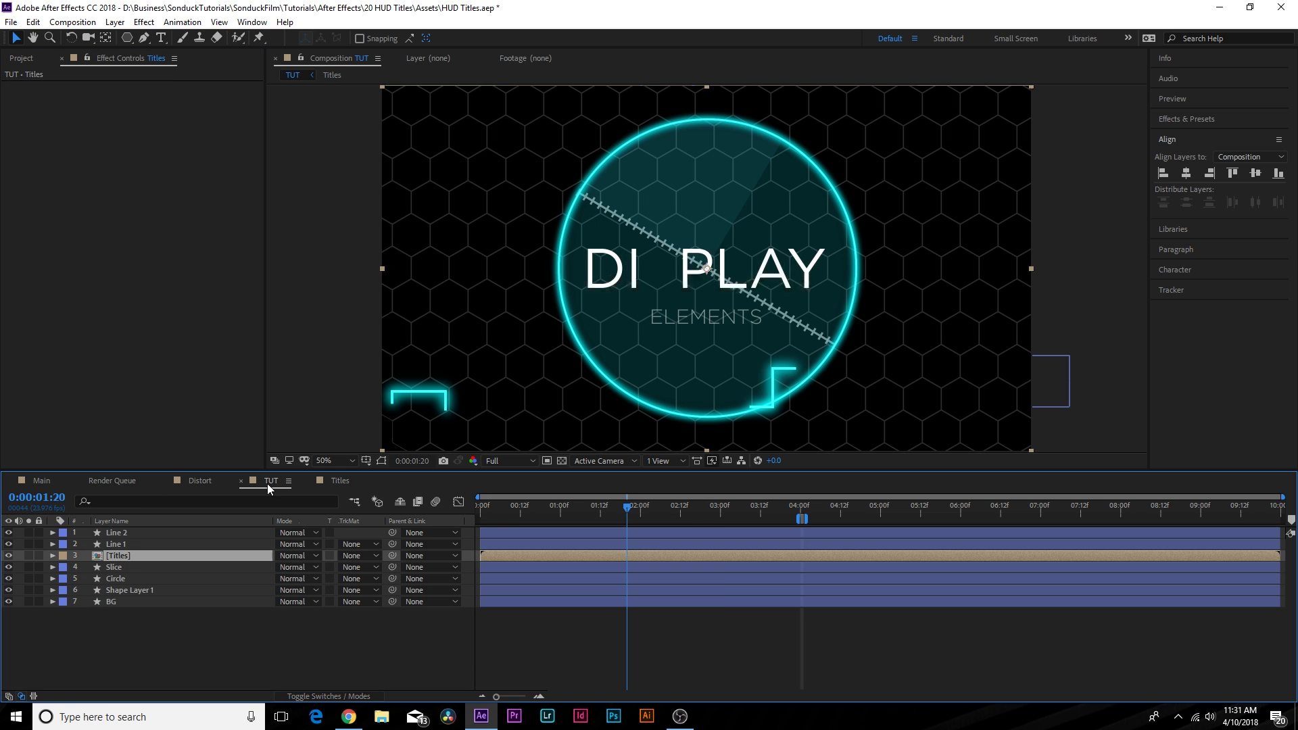
- Duplicate the Line 1 and Line 2 layers
{"action": "left_click", "coordinate": [118, 533]}
{"action": "left_click", "coordinate": [122, 544], "text": "shift"}
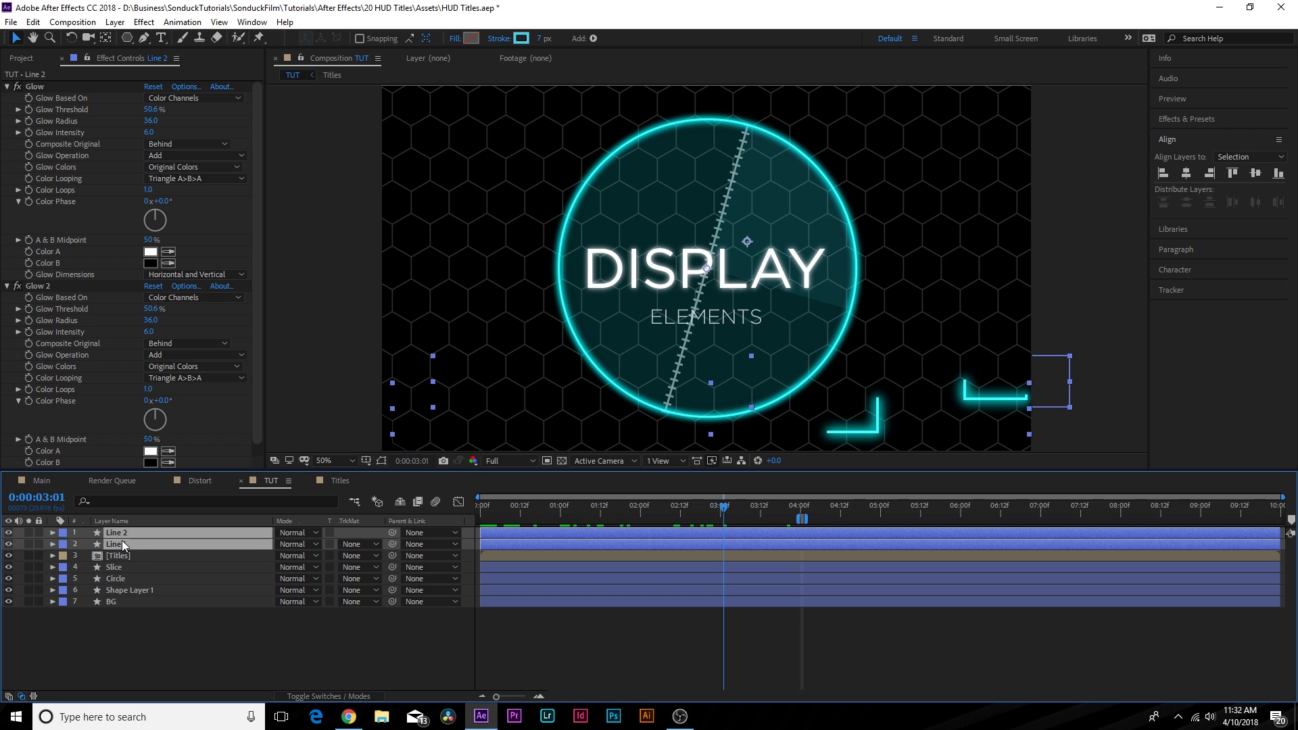
{"action": "key", "text": "ctrl+d"}
{"action": "left_click_drag", "start_coordinate": [123, 557], "coordinate": [121, 539]}
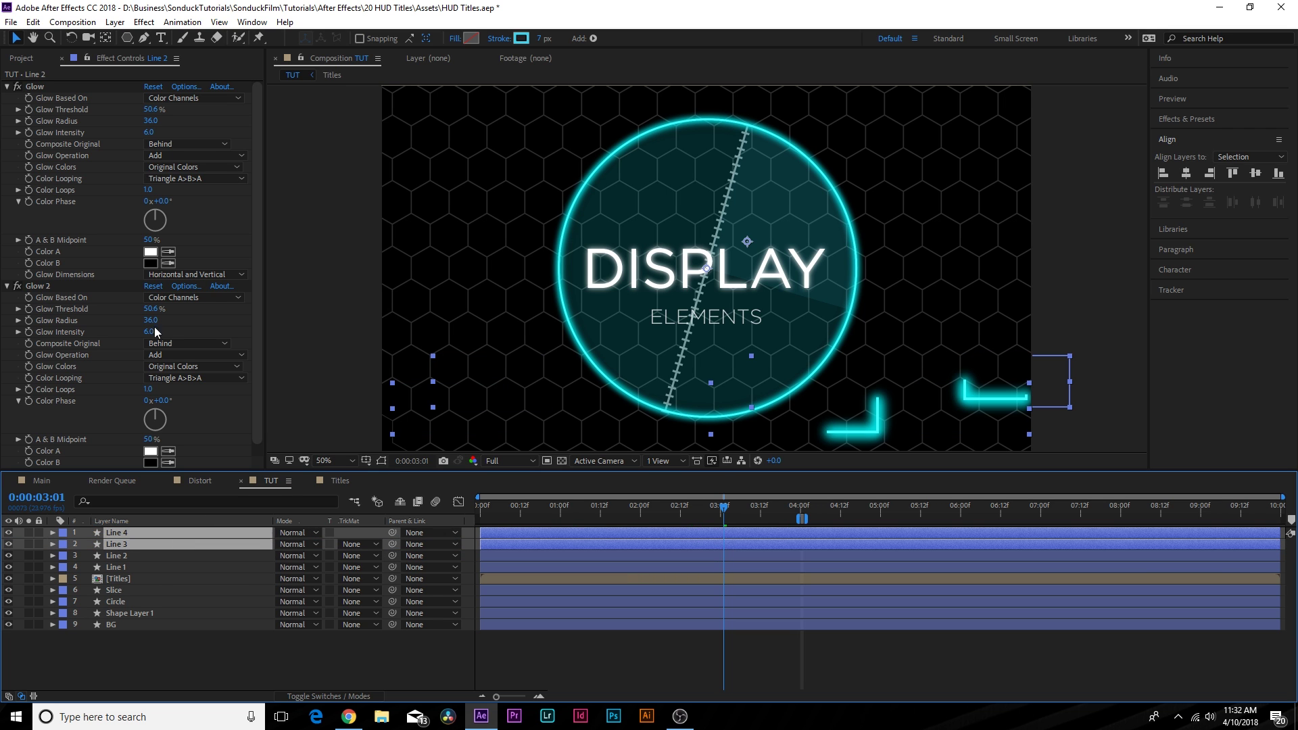
- Flip the duplicated Line 3 and Line 4 layers horizontally and vertically so they mirror the originals
{"action": "left_click", "coordinate": [114, 22]}
{"action": "mouse_move", "coordinate": [150, 188]}
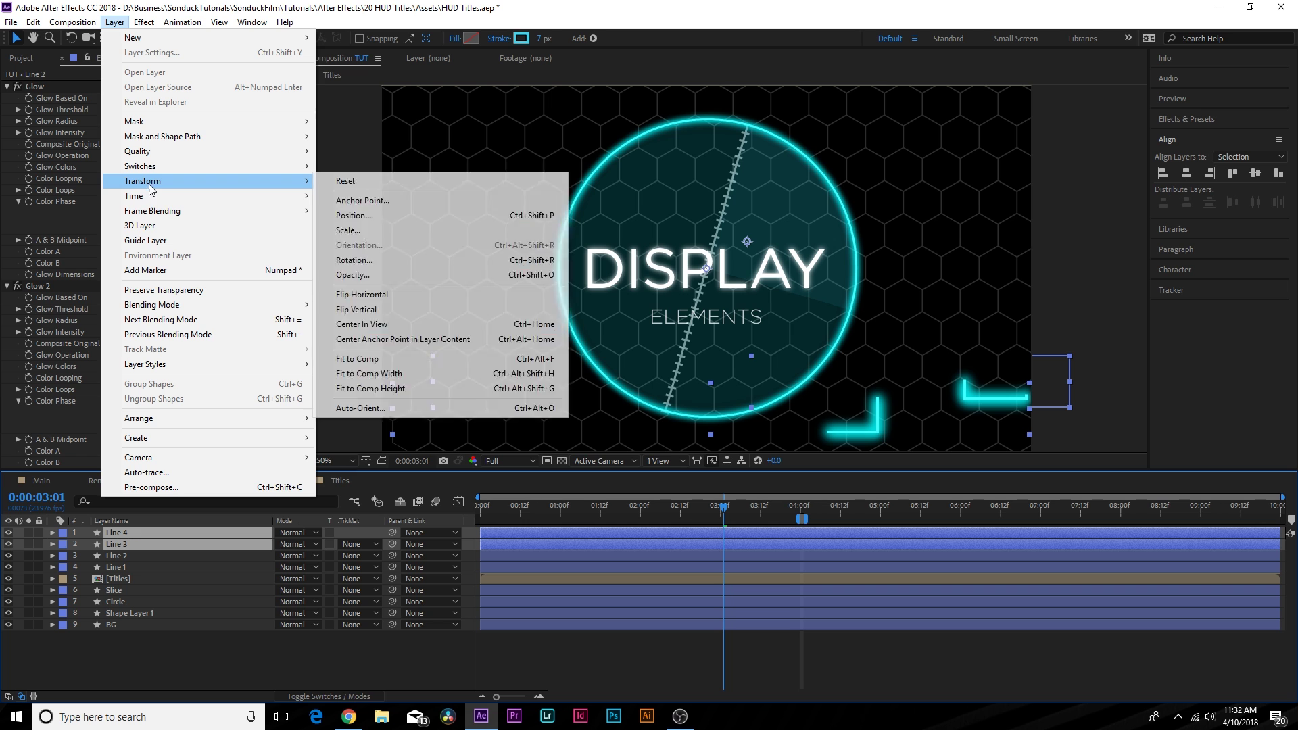
{"action": "left_click", "coordinate": [368, 295]}
{"action": "left_click", "coordinate": [111, 22]}
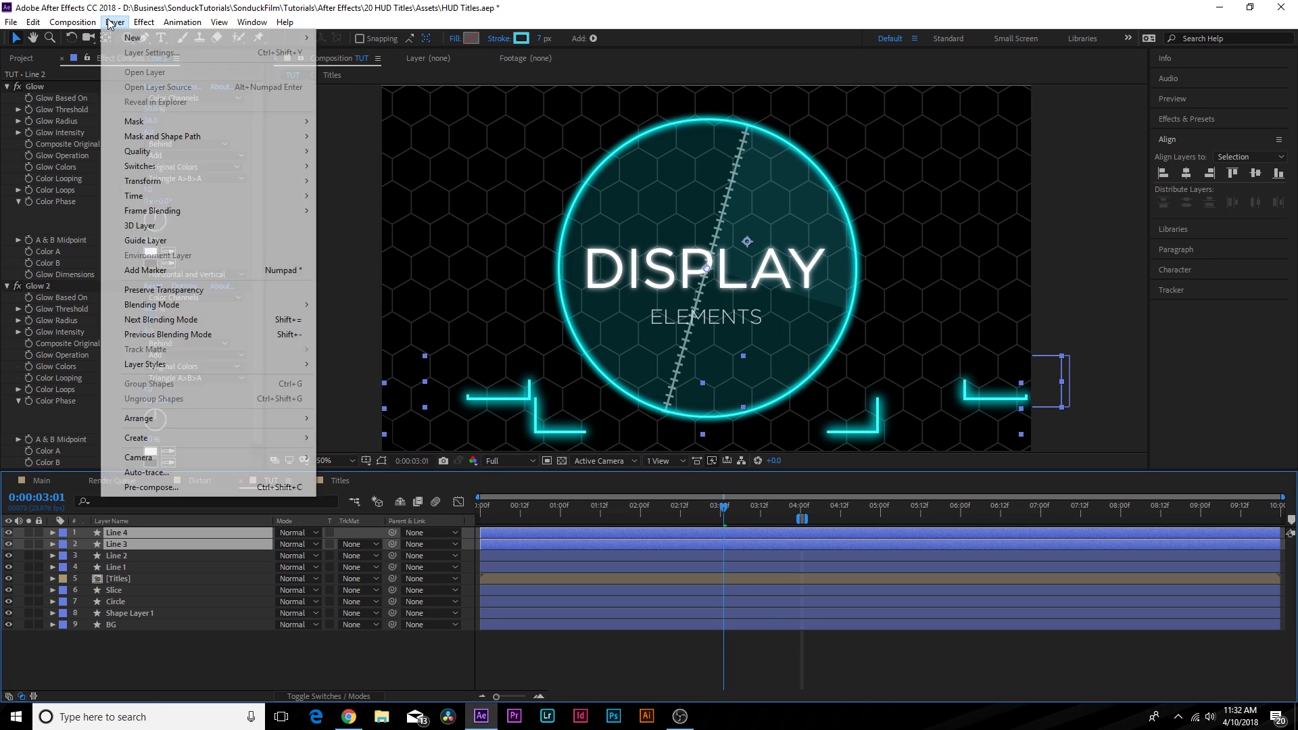
{"action": "mouse_move", "coordinate": [148, 184]}
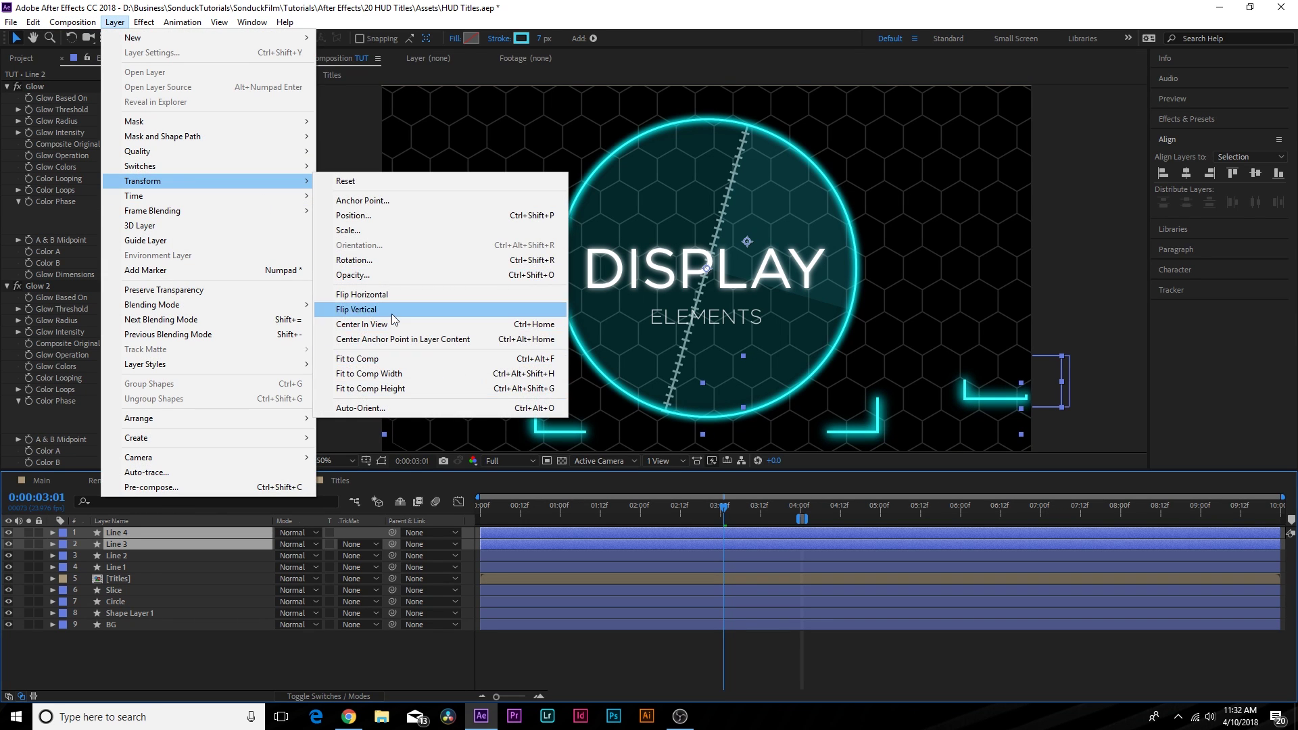
{"action": "left_click", "coordinate": [394, 317]}
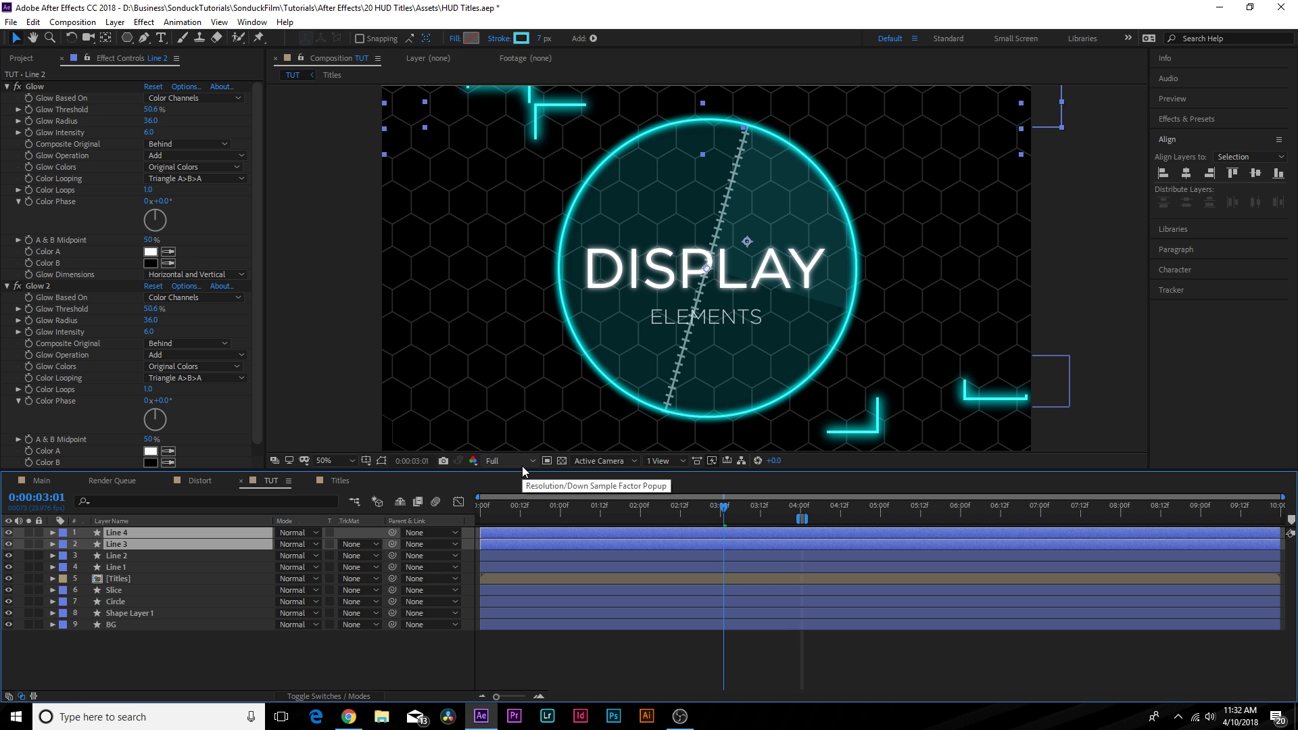
- Nudge Line 3 and Line 4 down until they sit fully inside the frame, and scrub the timeline to check them
{"action": "key", "text": "shift+Down"}
{"action": "key", "text": "shift+Down"}
{"action": "key", "text": "shift+Down"}
{"action": "key", "text": "shift+Down"}
{"action": "key", "text": "shift+Down"}
{"action": "key", "text": "shift+Down"}
{"action": "key", "text": "shift+Down"}
{"action": "key", "text": "shift+Down"}
{"action": "left_click_drag", "start_coordinate": [494, 515], "coordinate": [730, 531]}
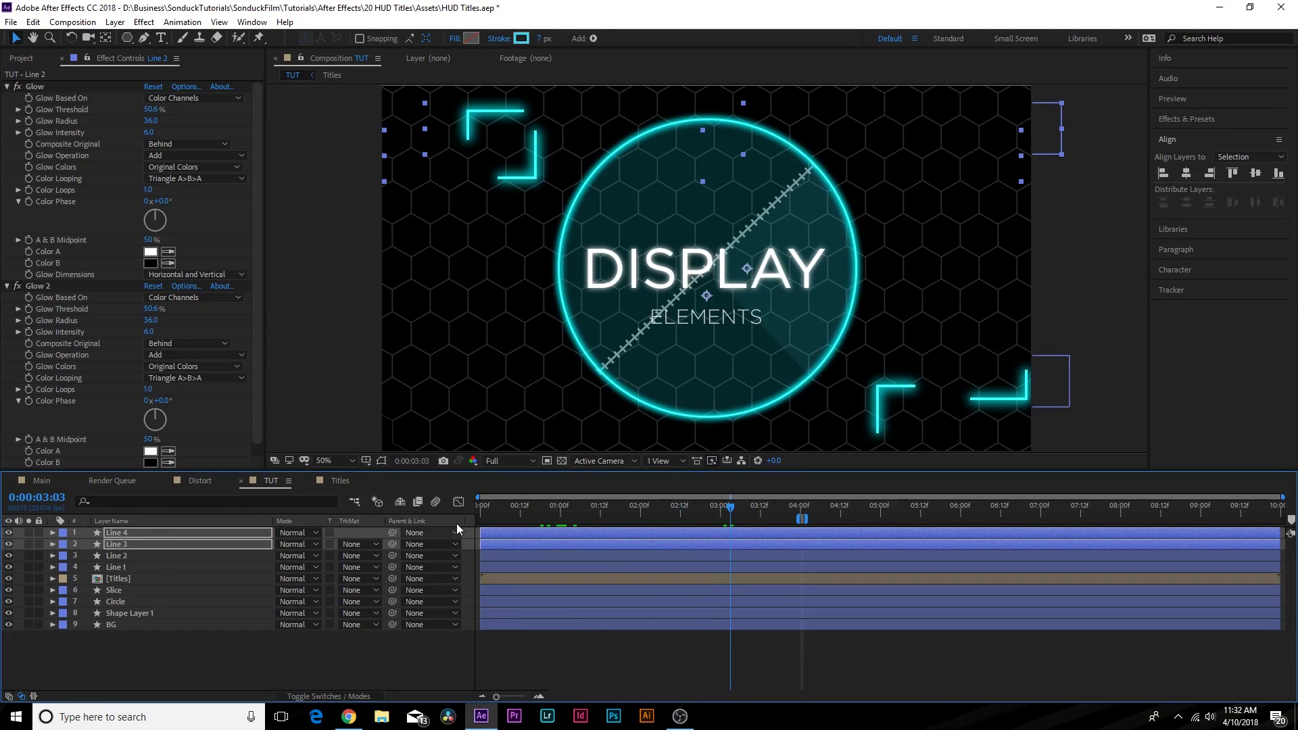
{"action": "left_click", "coordinate": [300, 656]}
{"action": "left_click", "coordinate": [276, 483]}
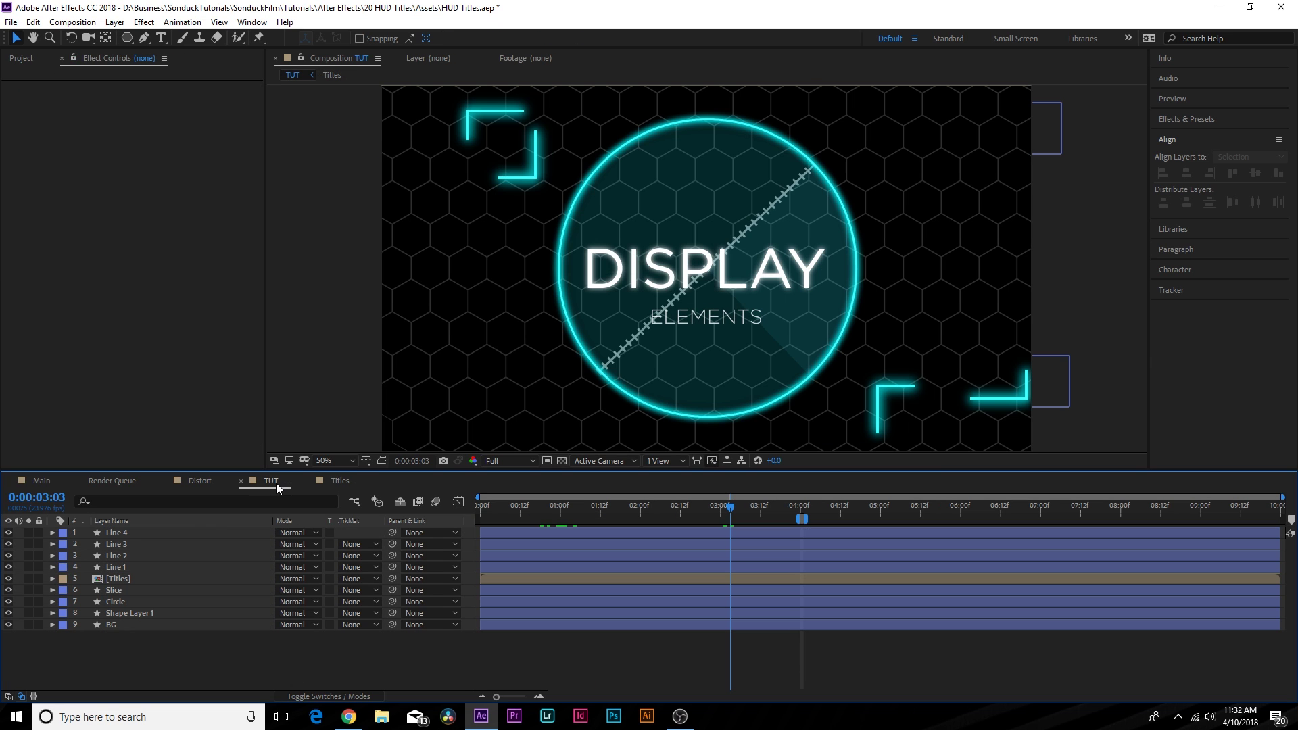
- Thin the stroke of all four Line layers and scrub the timeline to check the result
{"action": "left_click", "coordinate": [104, 532]}
{"action": "left_click", "coordinate": [115, 566], "text": "shift"}
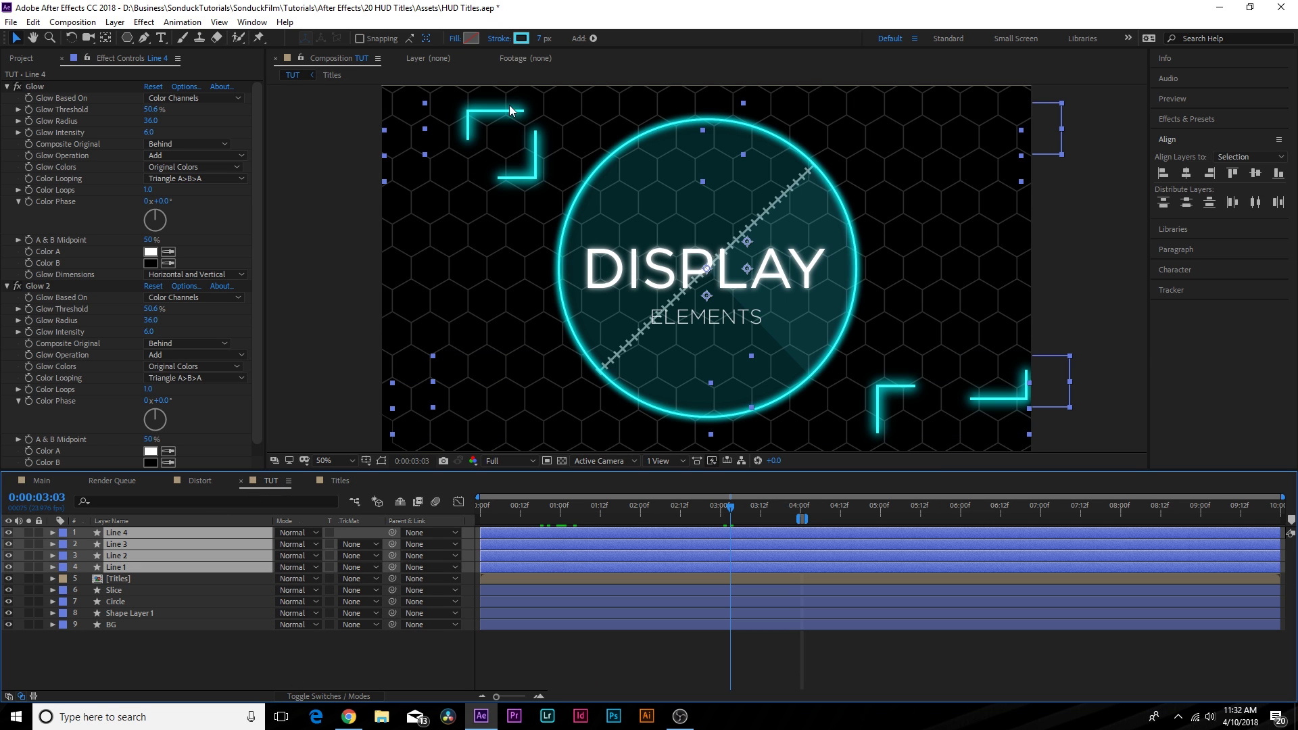
{"action": "left_click_drag", "start_coordinate": [539, 42], "coordinate": [522, 41]}
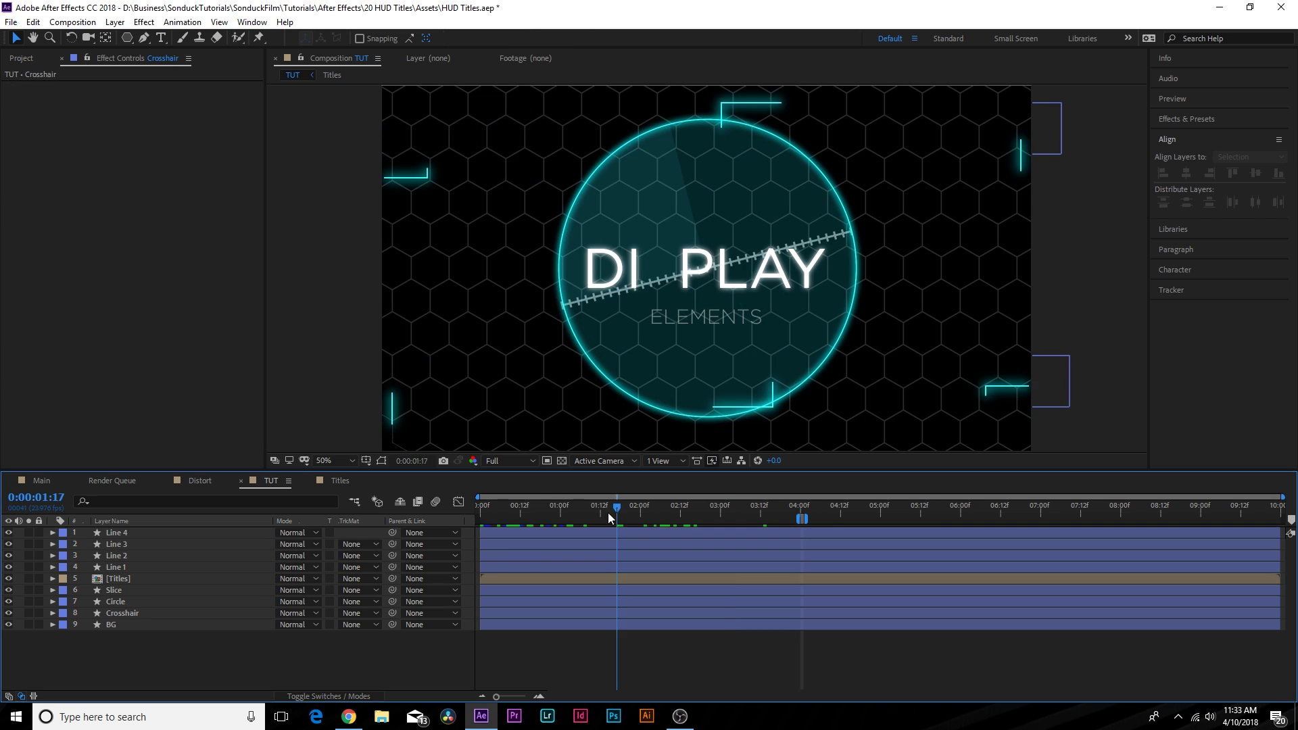
{"action": "mouse_move", "coordinate": [607, 512]}
{"action": "left_mouse_down"}
{"action": "mouse_move", "coordinate": [522, 521]}
{"action": "mouse_move", "coordinate": [654, 521]}
{"action": "left_mouse_up"}
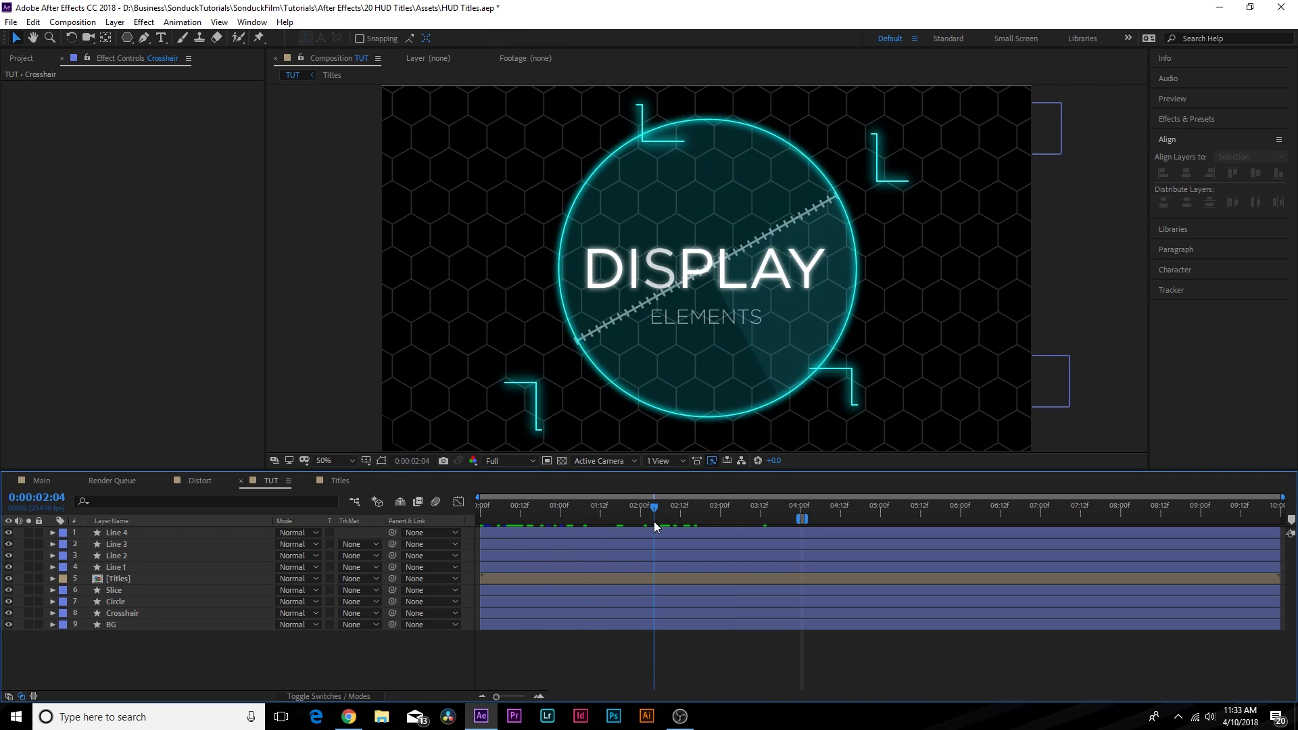
- Create a new 1920 x 1080, 10-second composition named Distort 2
{"action": "left_click", "coordinate": [21, 59]}
{"action": "left_click", "coordinate": [43, 462]}
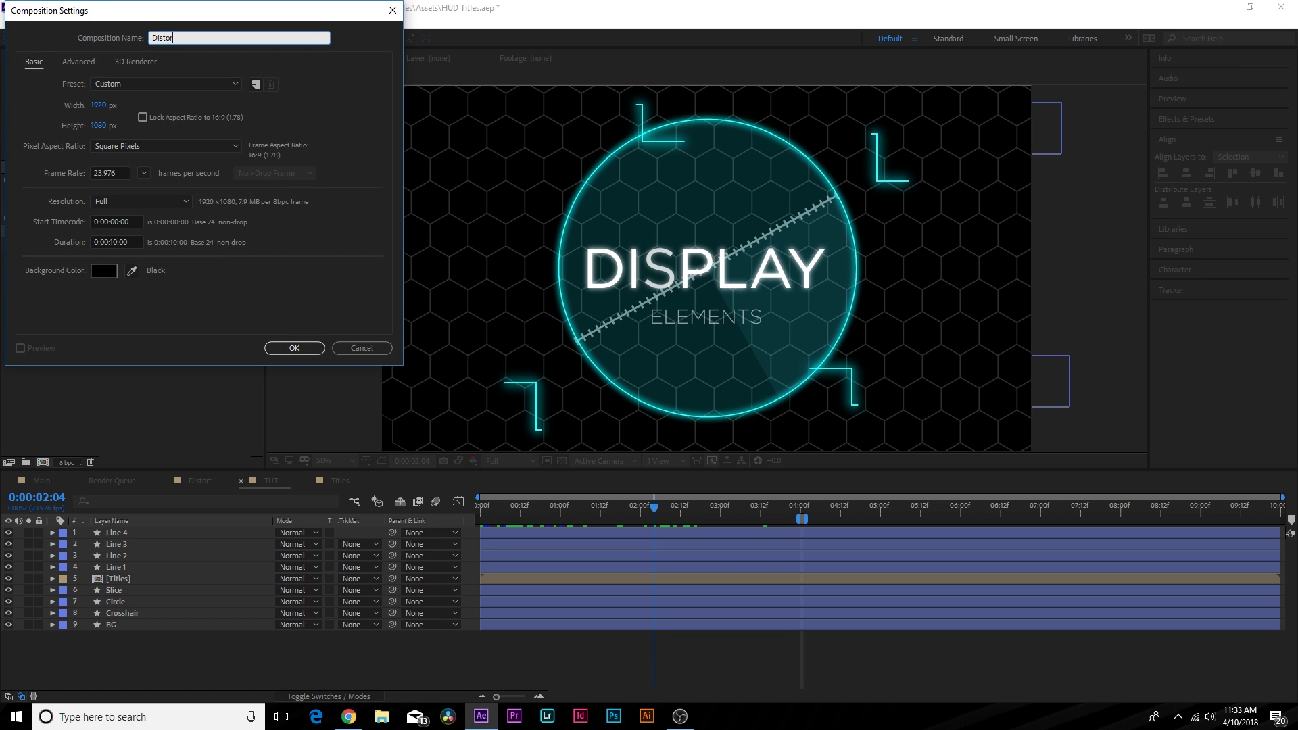
{"action": "type", "text": "Distort 2"}
{"action": "key", "text": "Return"}
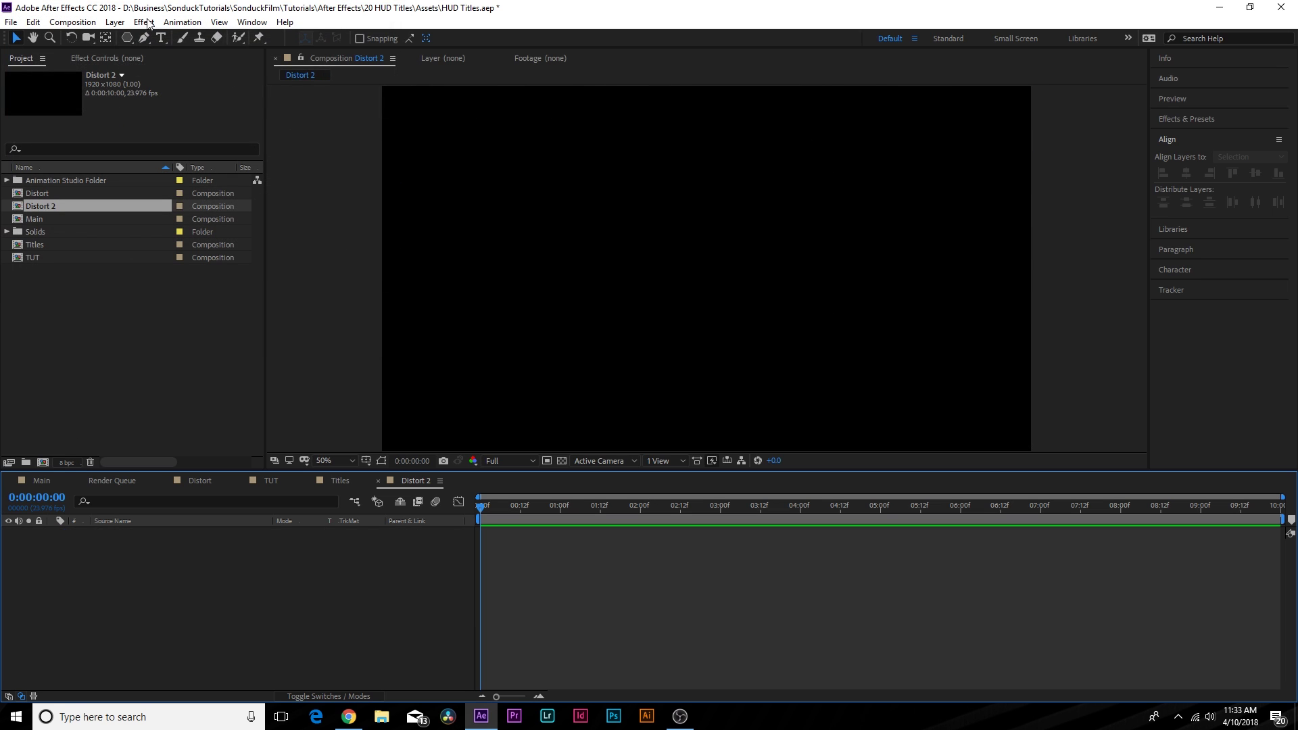
- Set up the Rectangle tool with a solid fill and no stroke
{"action": "left_click", "coordinate": [126, 38]}
{"action": "left_click", "coordinate": [177, 40]}
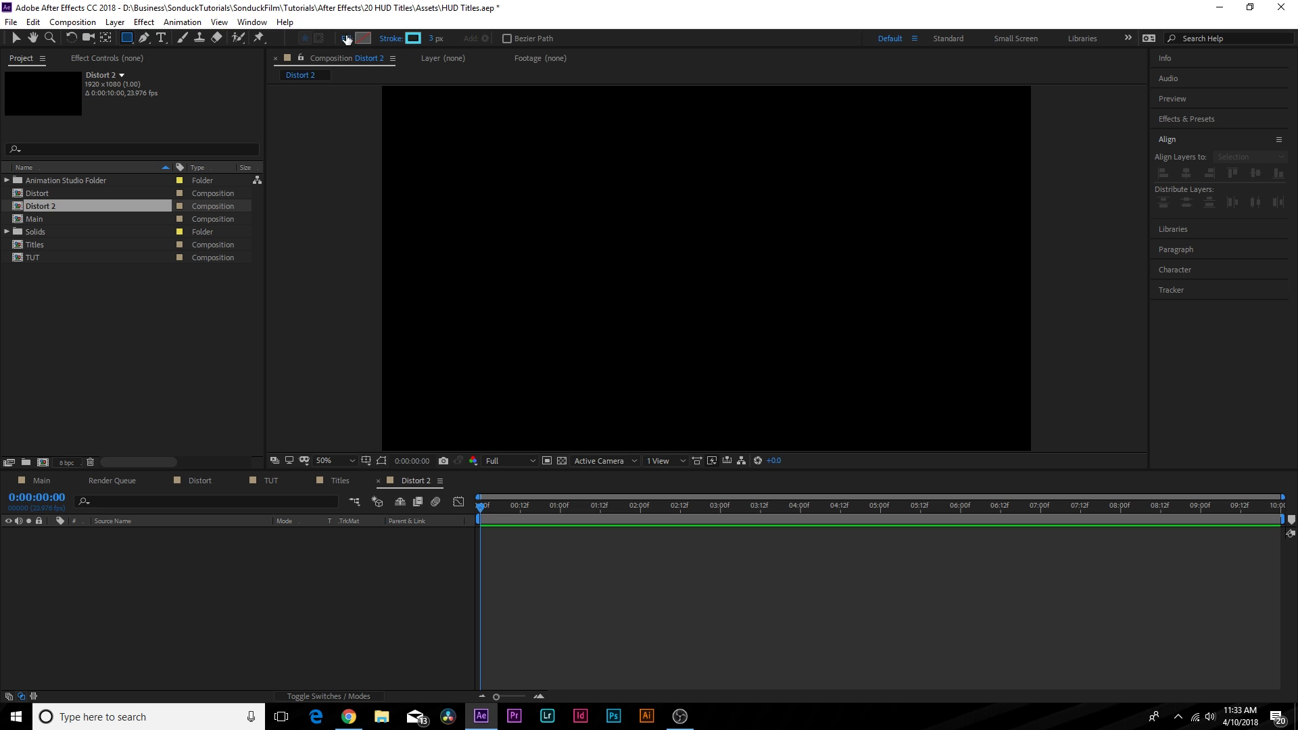
{"action": "left_click", "coordinate": [346, 39]}
{"action": "left_click", "coordinate": [351, 217]}
{"action": "left_click", "coordinate": [391, 39]}
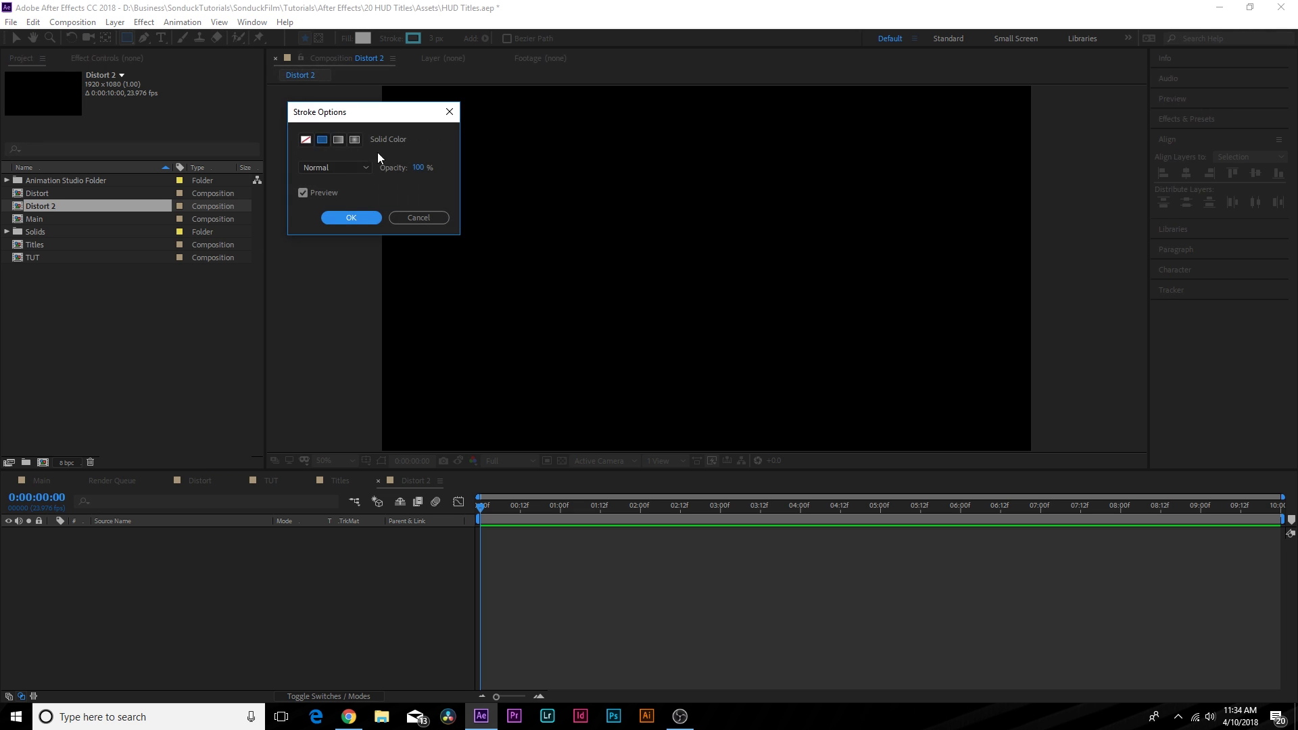
{"action": "left_click", "coordinate": [335, 221]}
- Draw seven thin horizontal rectangles of varied length and height across the middle of Distort 2, all in one shape layer
{"action": "left_click_drag", "start_coordinate": [366, 208], "coordinate": [1049, 233]}
{"action": "mouse_move", "coordinate": [531, 274]}
{"action": "left_mouse_down"}
{"action": "mouse_move", "coordinate": [855, 272]}
{"action": "mouse_move", "coordinate": [858, 259]}
{"action": "left_mouse_up"}
{"action": "left_click_drag", "start_coordinate": [723, 297], "coordinate": [1022, 287]}
{"action": "left_click_drag", "start_coordinate": [489, 305], "coordinate": [730, 324]}
{"action": "left_click_drag", "start_coordinate": [274, 298], "coordinate": [586, 289]}
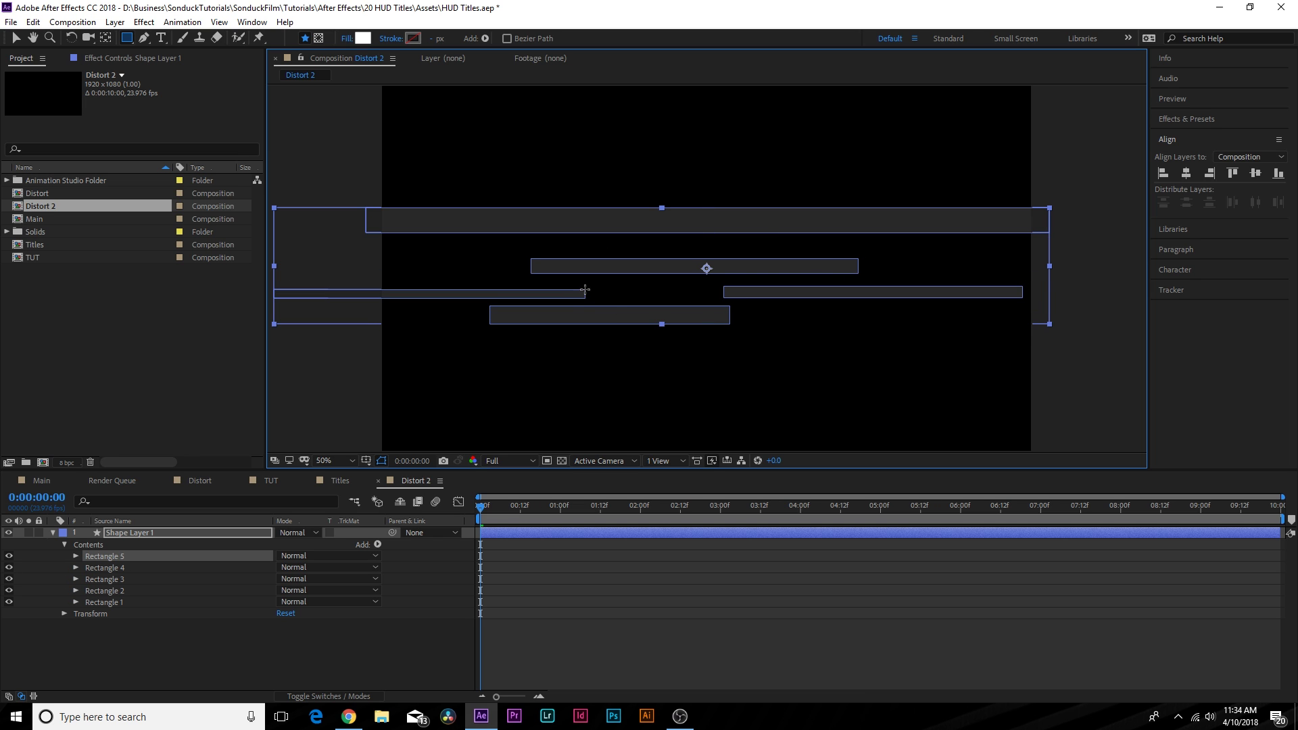
{"action": "left_click_drag", "start_coordinate": [1069, 330], "coordinate": [756, 350]}
{"action": "left_click_drag", "start_coordinate": [880, 259], "coordinate": [1073, 255]}
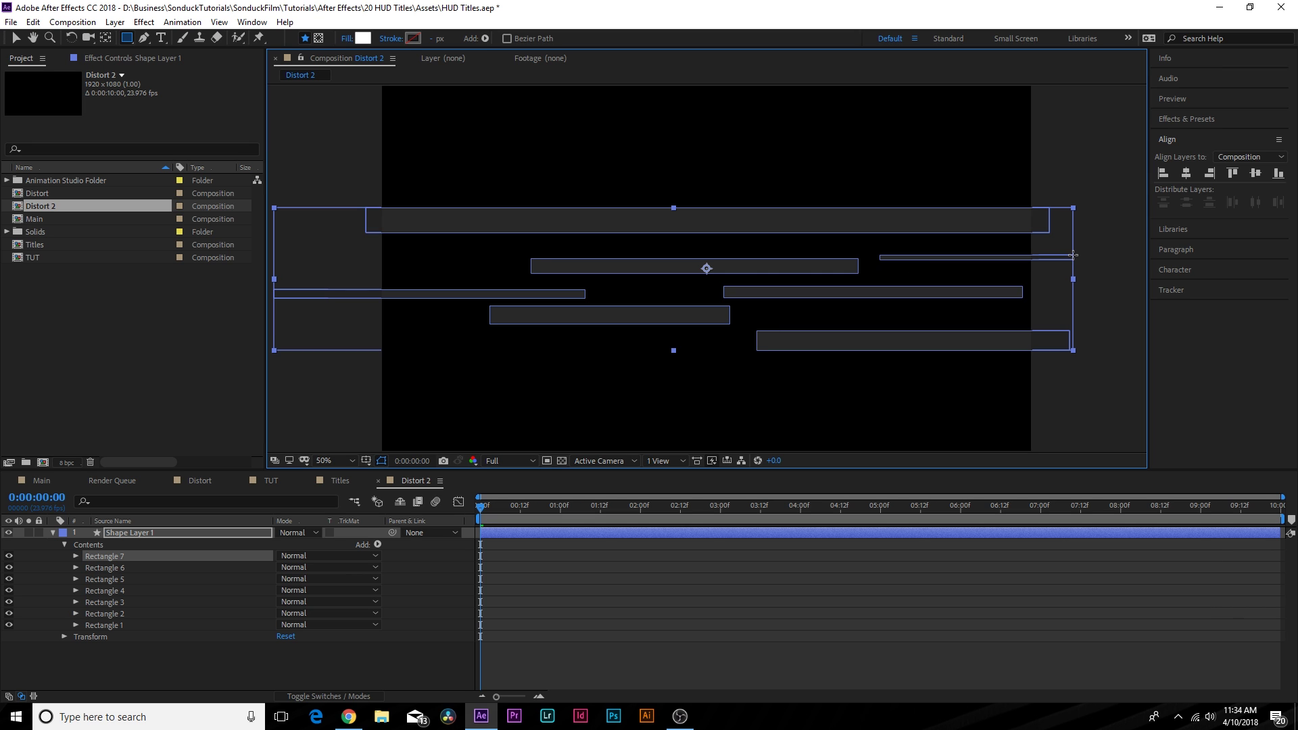
{"action": "left_click", "coordinate": [168, 650]}
{"action": "left_click", "coordinate": [53, 533]}
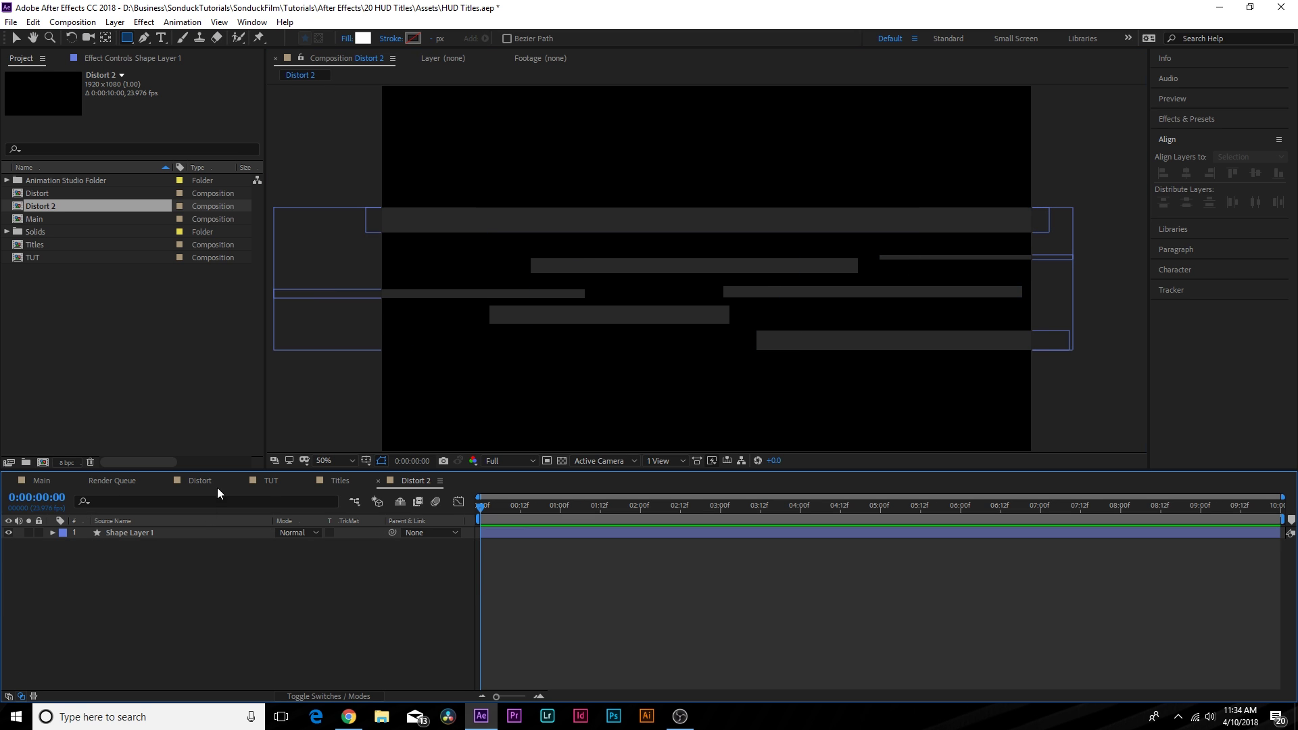
- Add Distort 2 as a hidden layer at the top of the TUT composition and create a new adjustment layer above it
{"action": "left_click", "coordinate": [269, 480]}
{"action": "left_click_drag", "start_coordinate": [31, 210], "coordinate": [135, 534]}
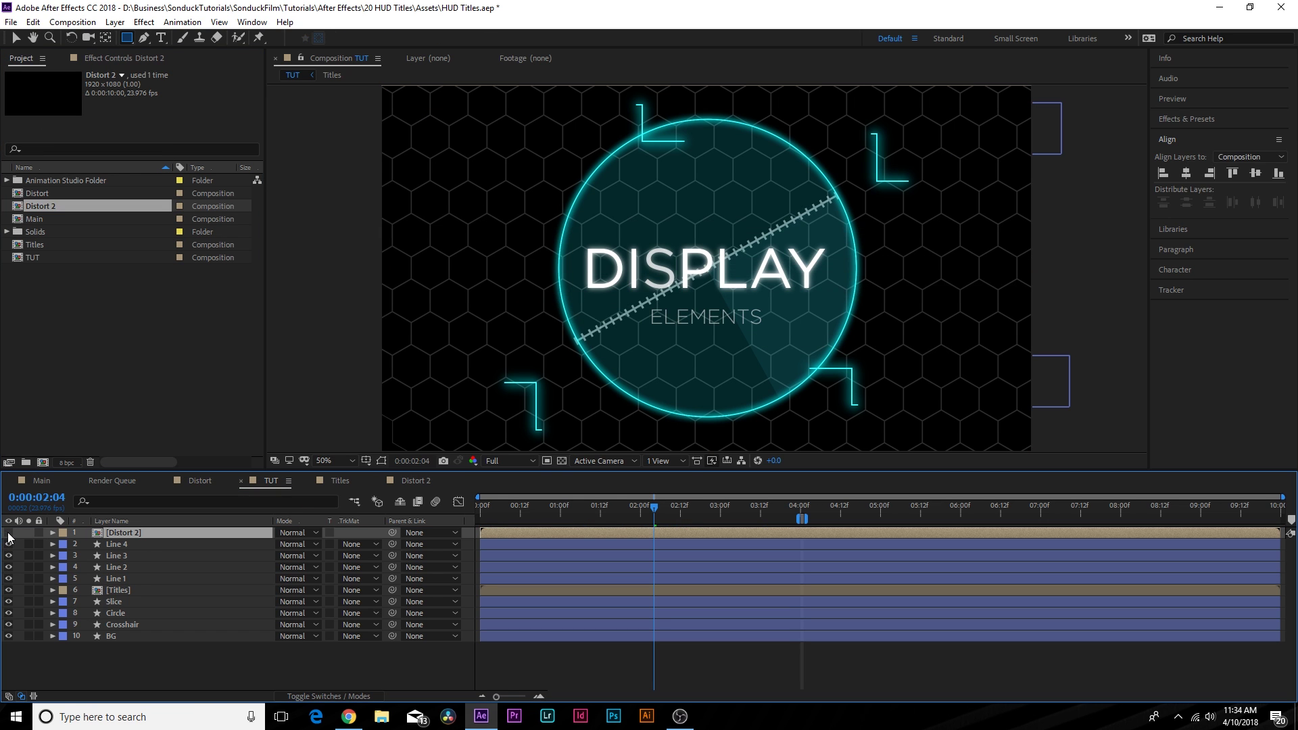
{"action": "left_click", "coordinate": [145, 23]}
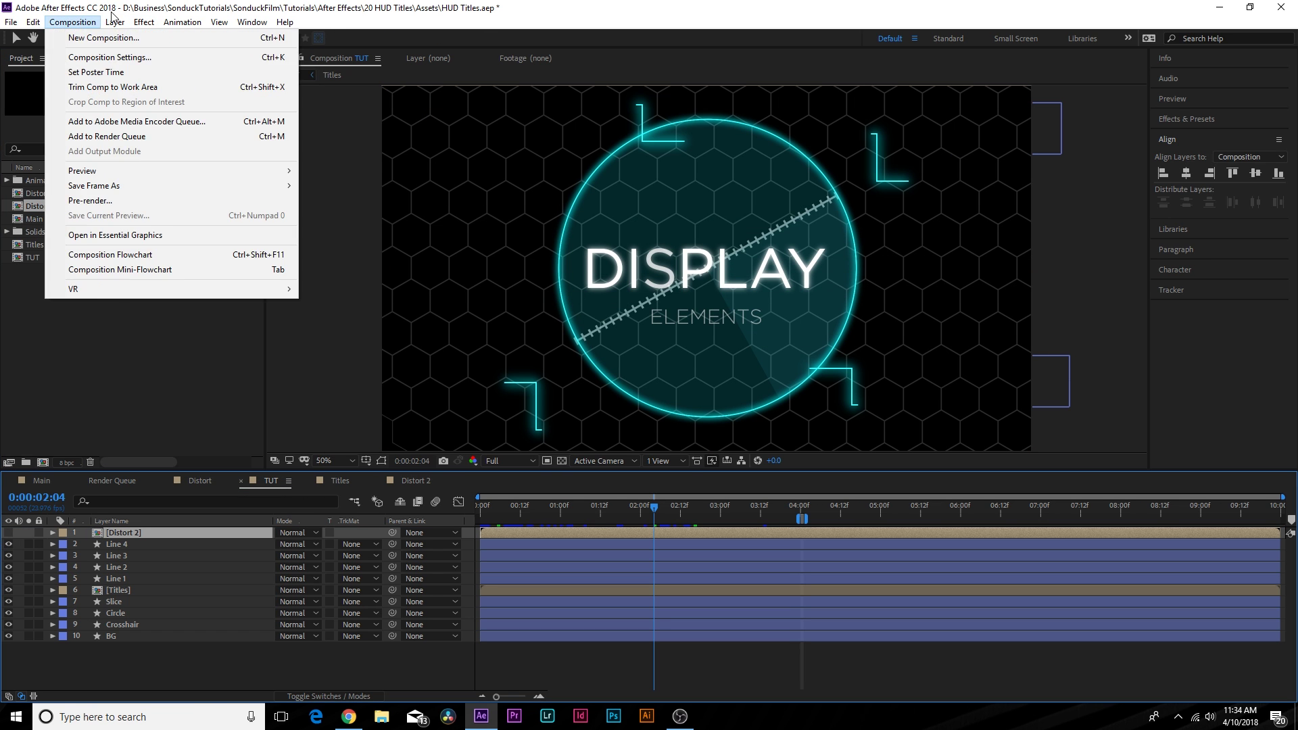
{"action": "mouse_move", "coordinate": [283, 42]}
{"action": "left_click", "coordinate": [366, 127]}
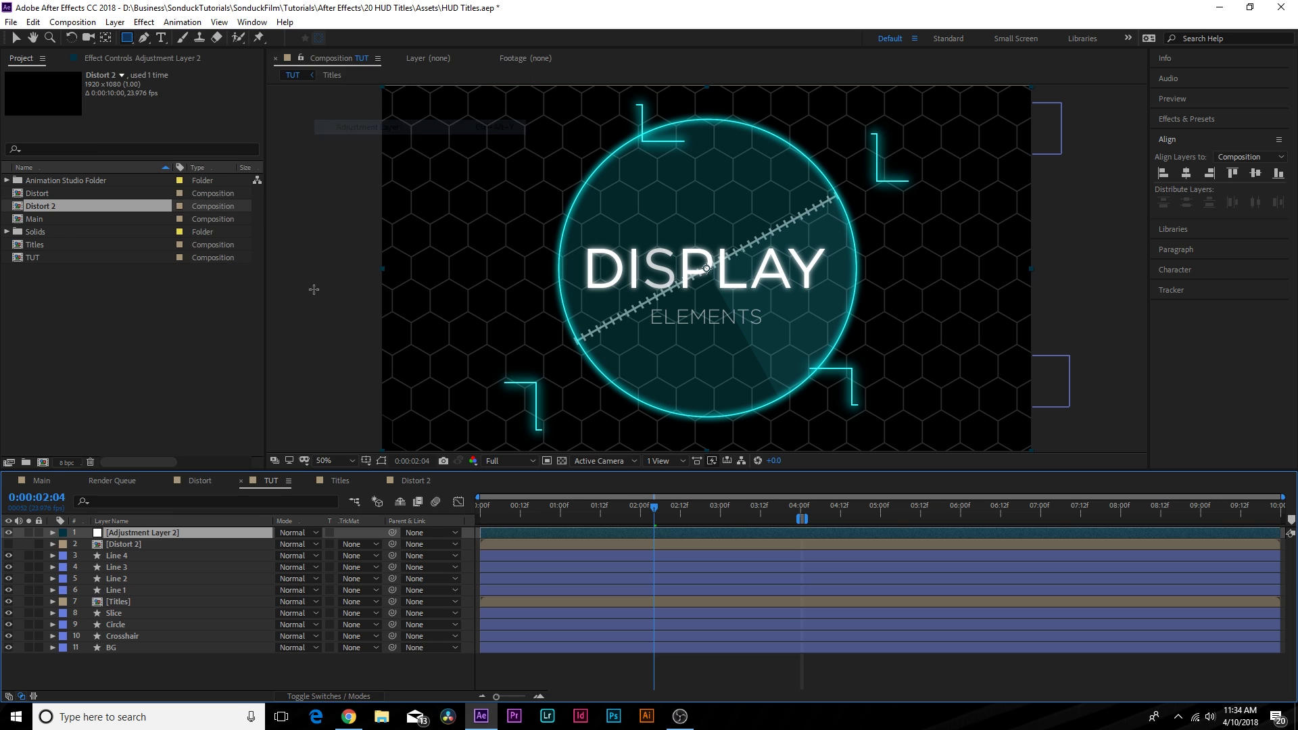
- Apply the Displacement Map effect to the adjustment layer, with Distort 2 as the displacement map layer
{"action": "left_click", "coordinate": [144, 22]}
{"action": "mouse_move", "coordinate": [224, 177]}
{"action": "left_click", "coordinate": [372, 444]}
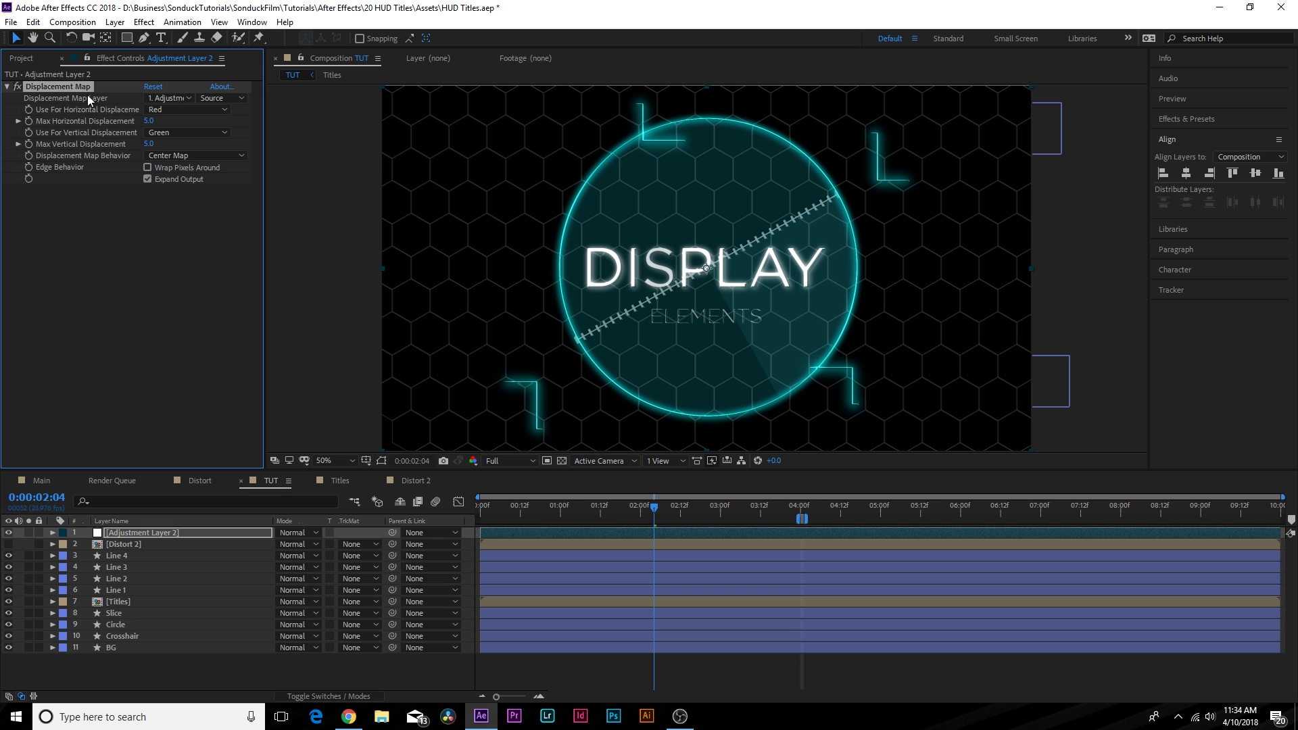
{"action": "left_click", "coordinate": [166, 99]}
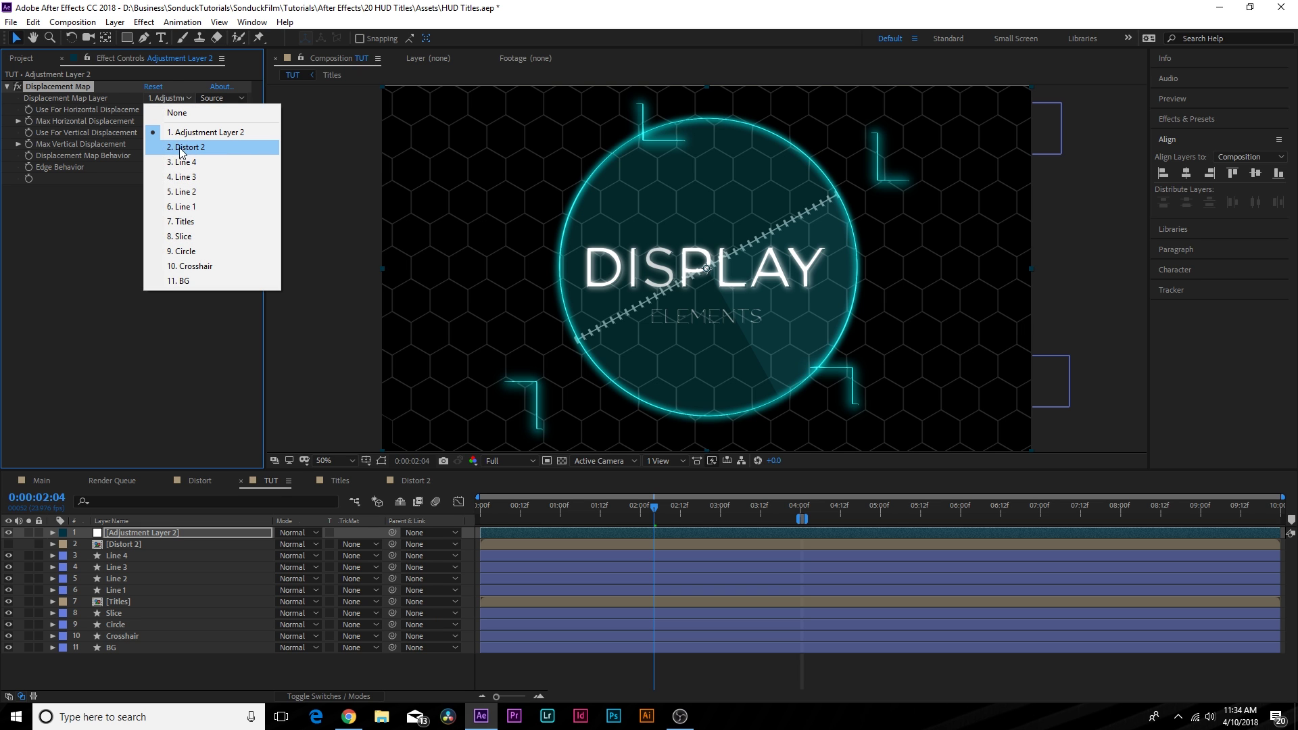
{"action": "left_click", "coordinate": [181, 148]}
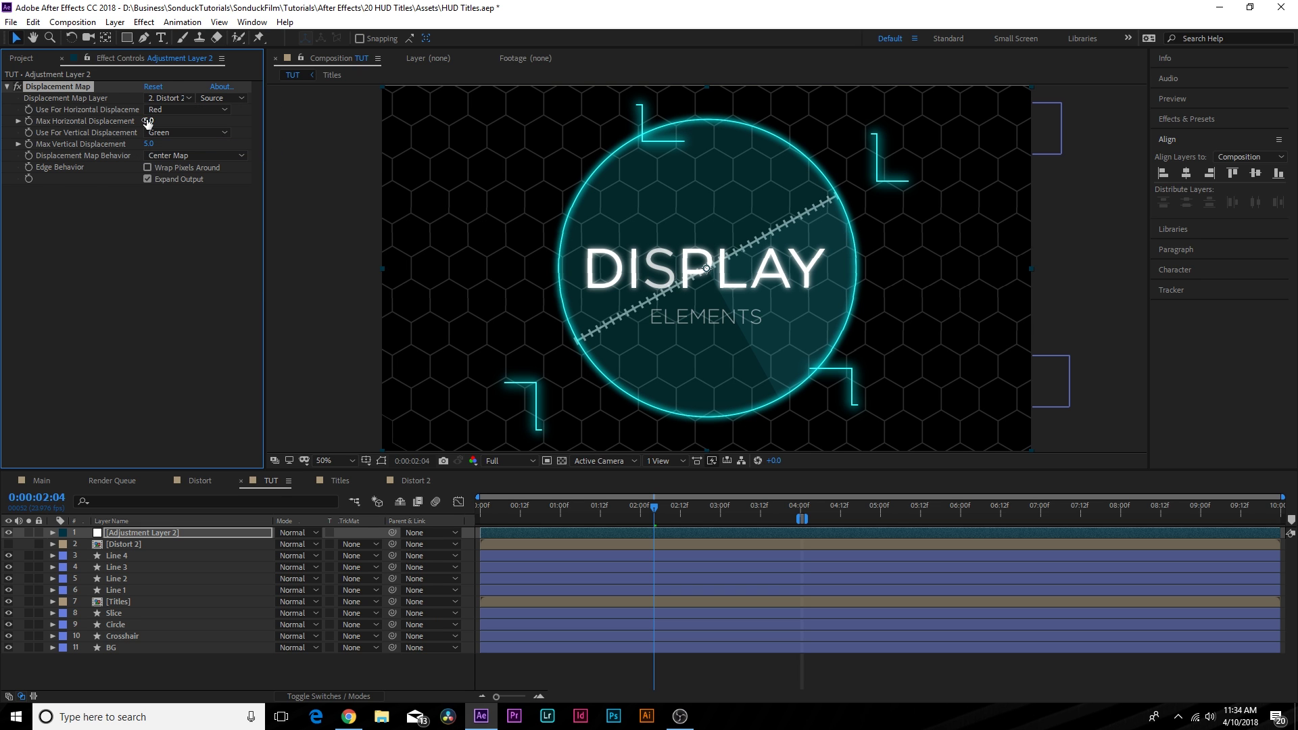
- Set the maximum horizontal displacement to 127, and try a maximum vertical displacement of 167 before undoing it
{"action": "left_click_drag", "start_coordinate": [185, 119], "coordinate": [621, 346]}
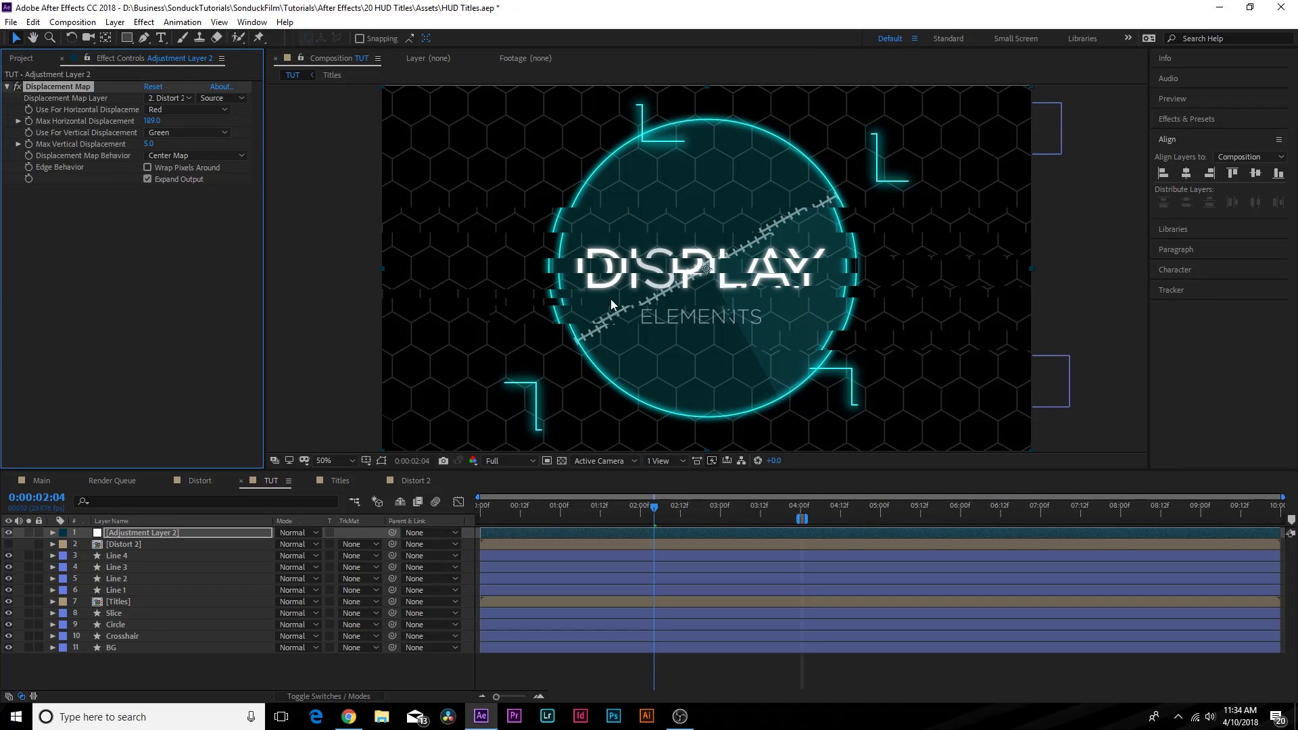
{"action": "key", "text": "ctrl+z"}
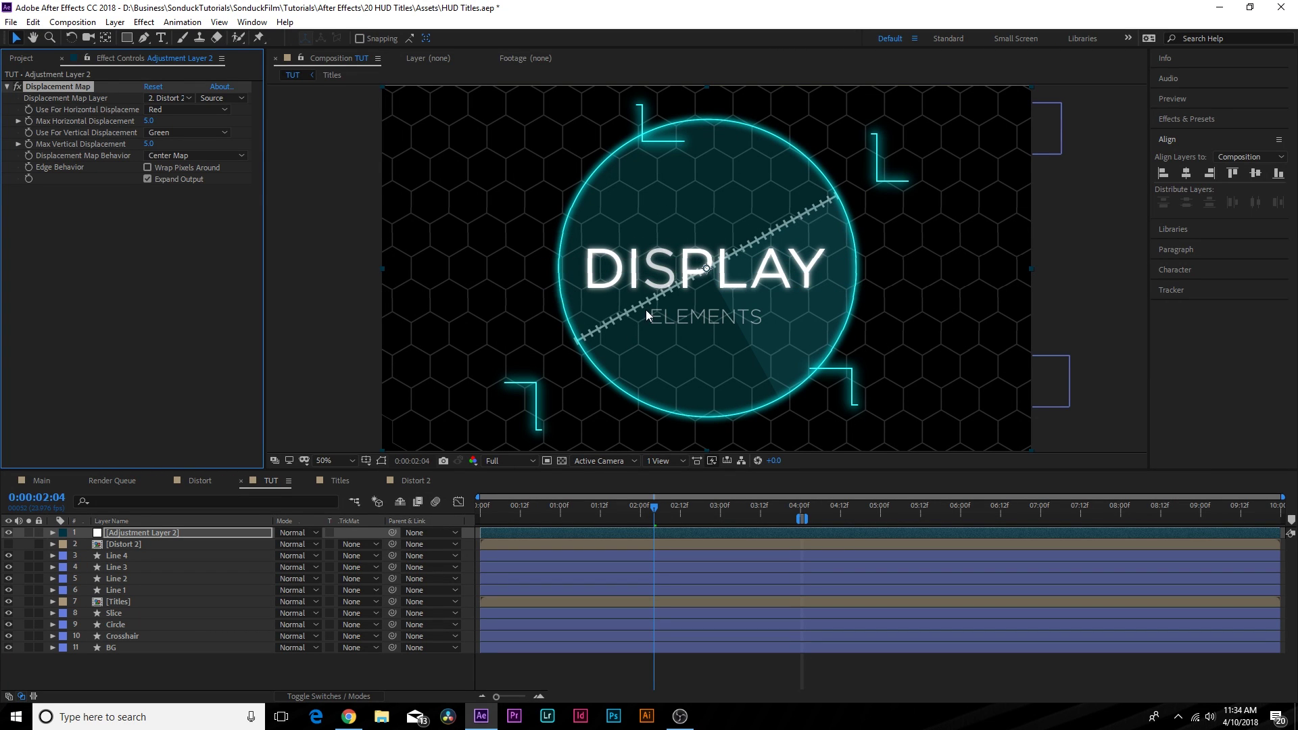
{"action": "left_click_drag", "start_coordinate": [535, 509], "coordinate": [531, 518]}
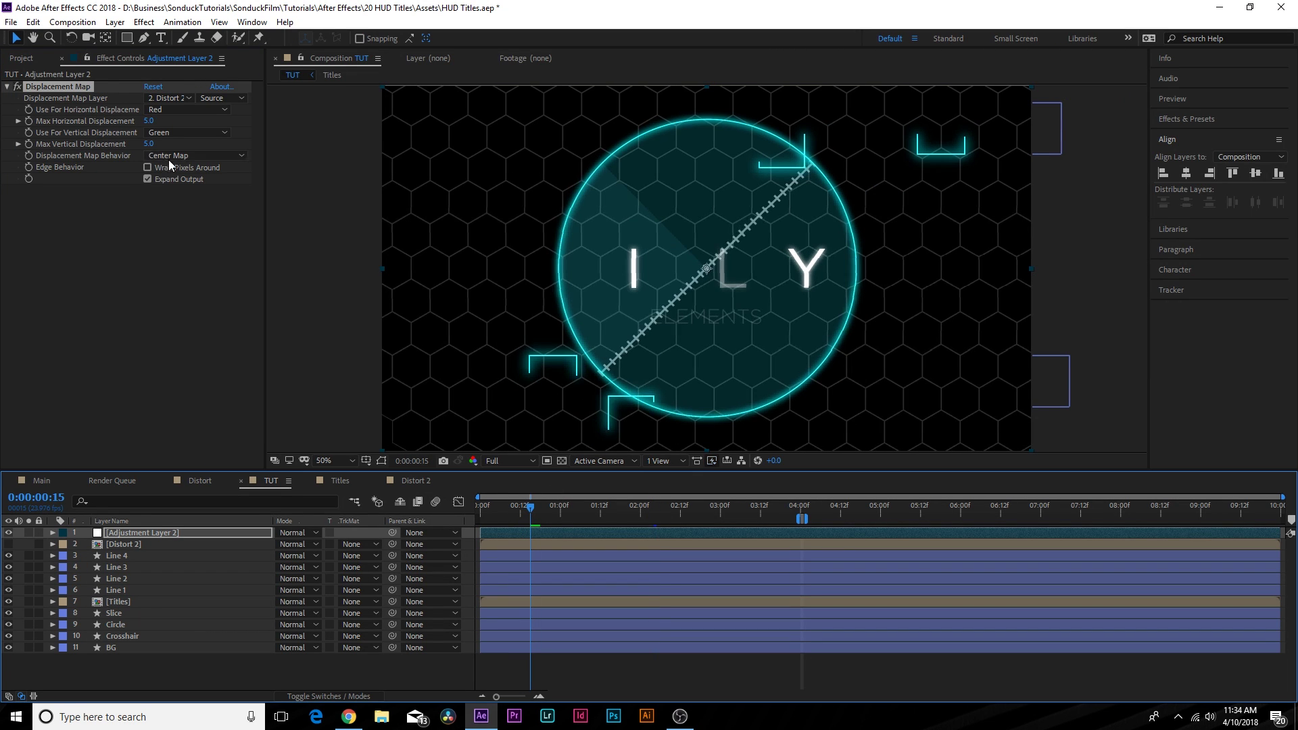
{"action": "left_click_drag", "start_coordinate": [152, 123], "coordinate": [242, 131]}
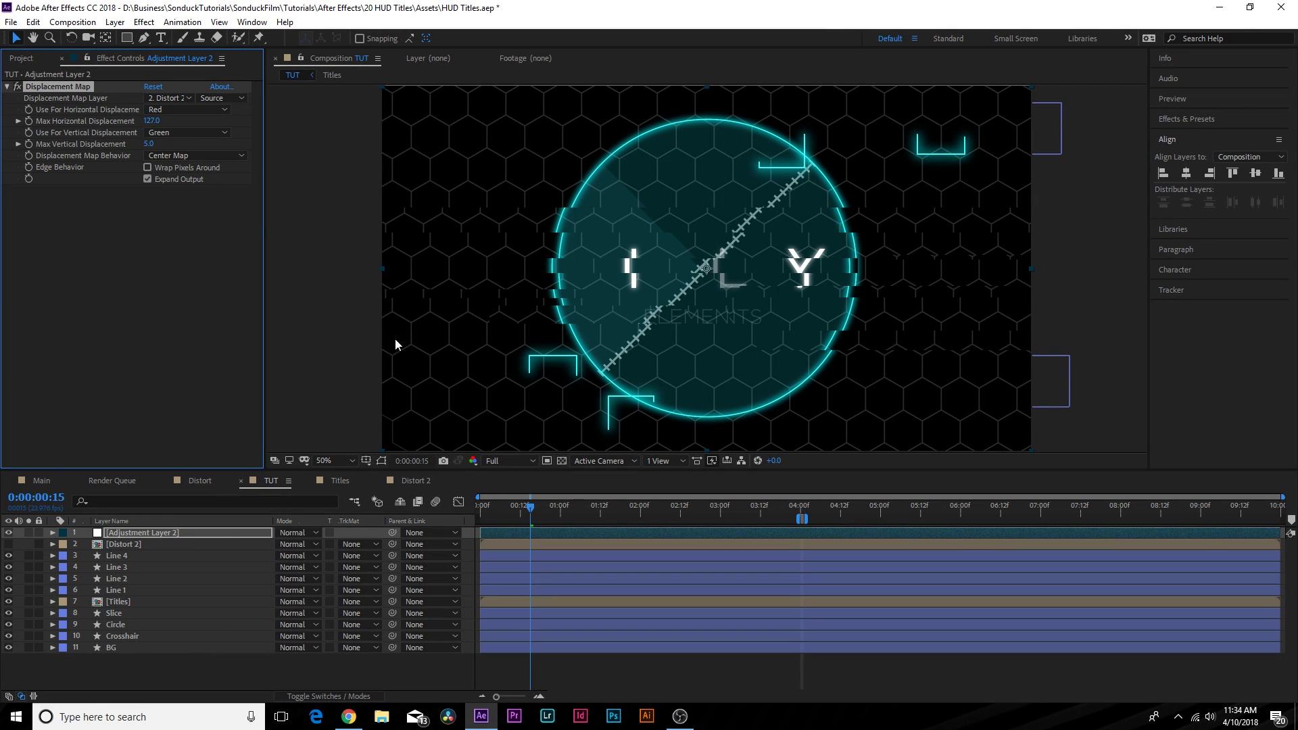
{"action": "left_click_drag", "start_coordinate": [520, 514], "coordinate": [558, 516]}
{"action": "left_click_drag", "start_coordinate": [149, 144], "coordinate": [258, 148]}
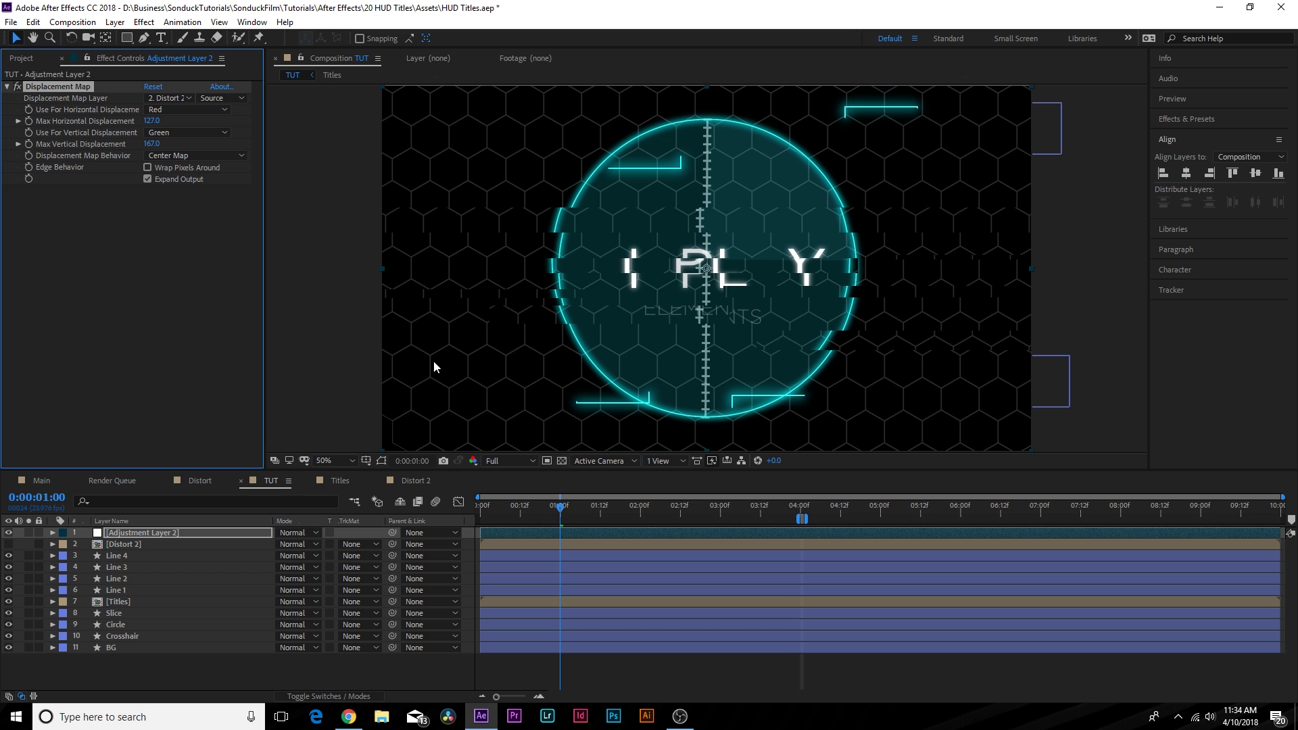
{"action": "key", "text": "ctrl+z"}
- Trim the adjustment layer's start to about 0:00:01:20 and split the layer at 0:00:02:01
{"action": "left_click_drag", "start_coordinate": [541, 496], "coordinate": [609, 514]}
{"action": "left_click_drag", "start_coordinate": [481, 532], "coordinate": [643, 515]}
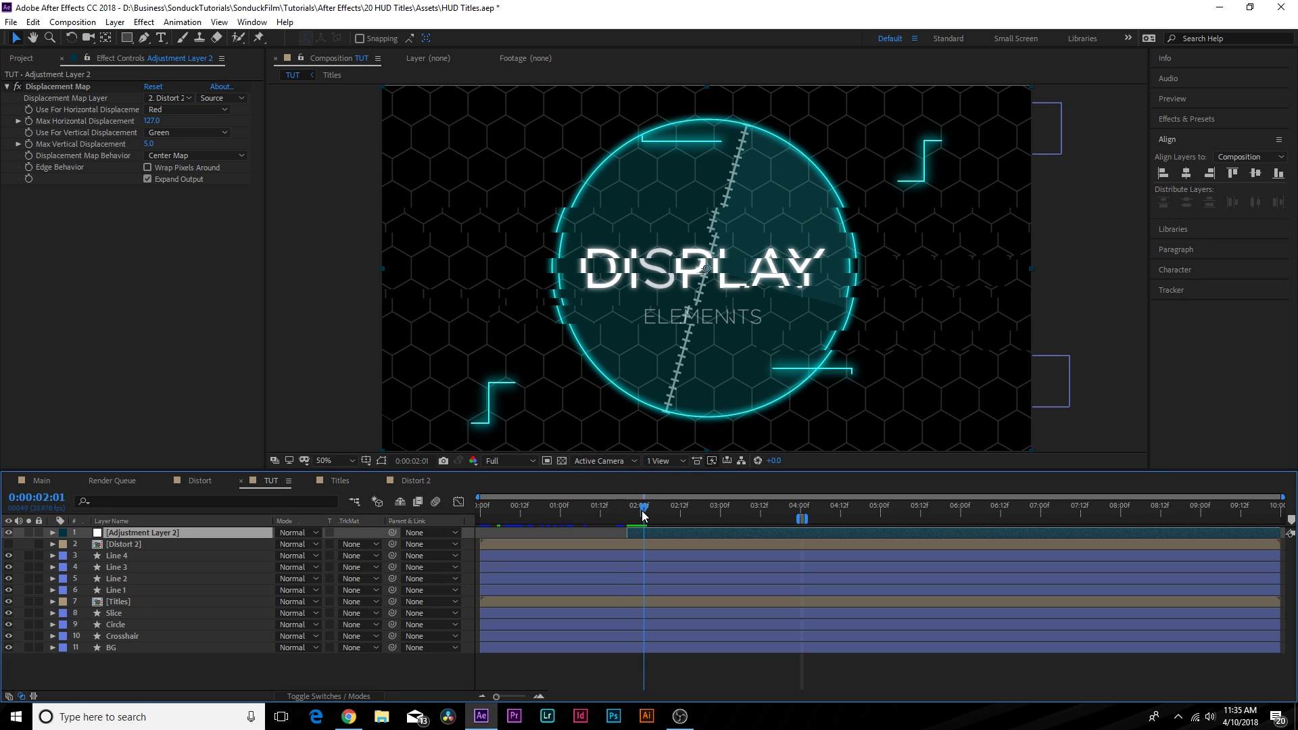
{"action": "left_click", "coordinate": [41, 23]}
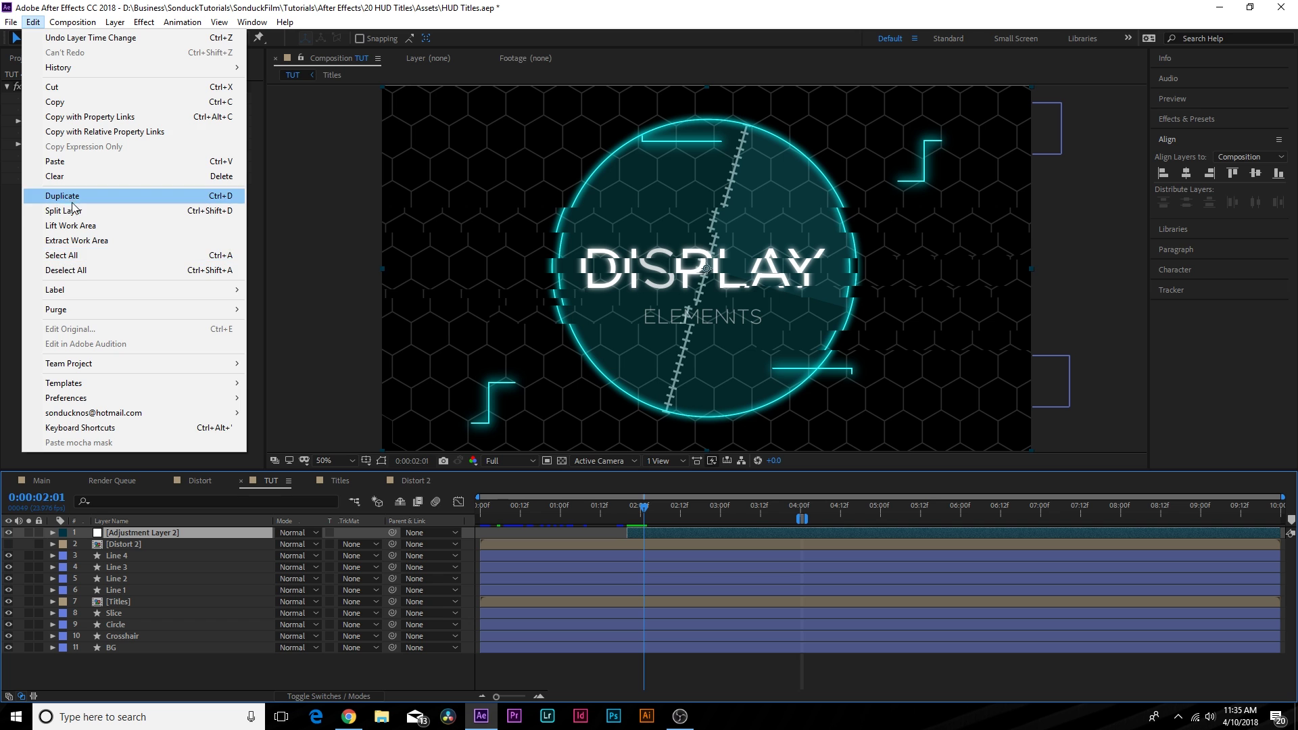
{"action": "left_click", "coordinate": [62, 196]}
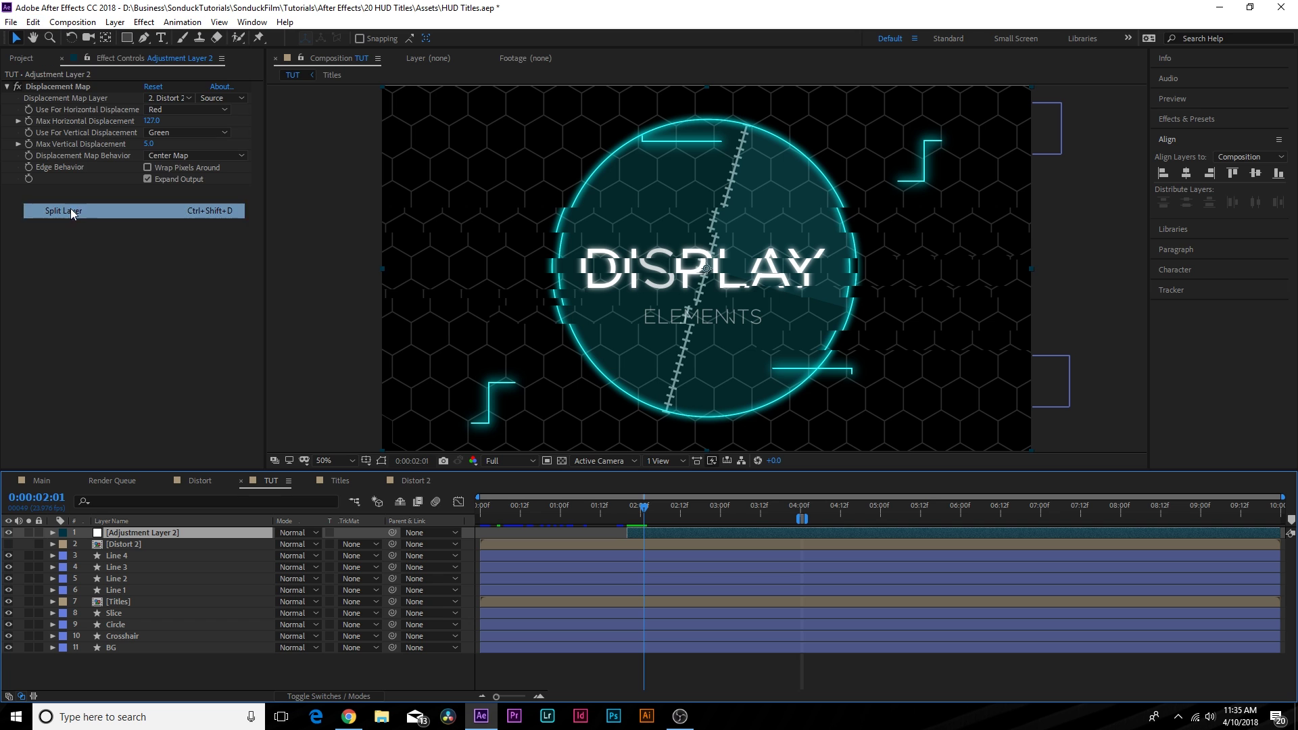
- Trim the remaining adjustment piece to start at about 0:00:02:10 and split it at 0:00:02:13
{"action": "left_click_drag", "start_coordinate": [644, 532], "coordinate": [672, 532]}
{"action": "left_click", "coordinate": [676, 511]}
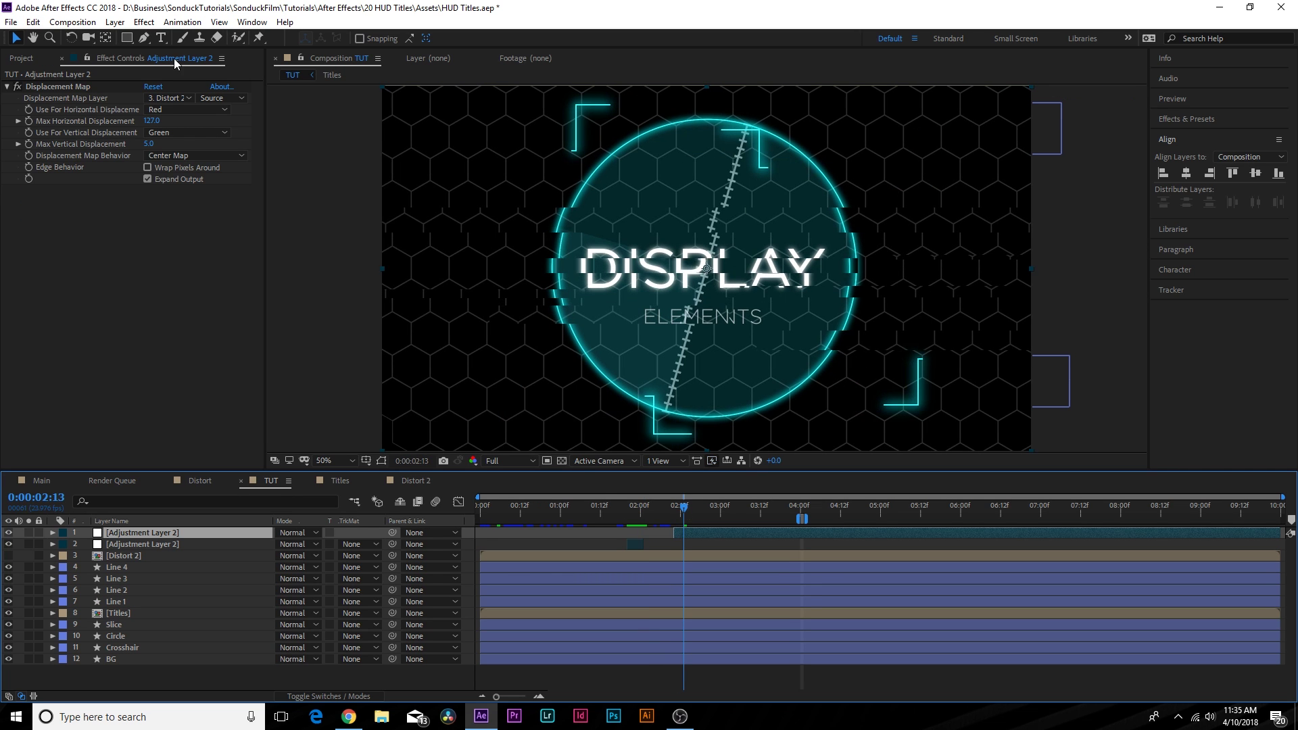
{"action": "left_click", "coordinate": [32, 22]}
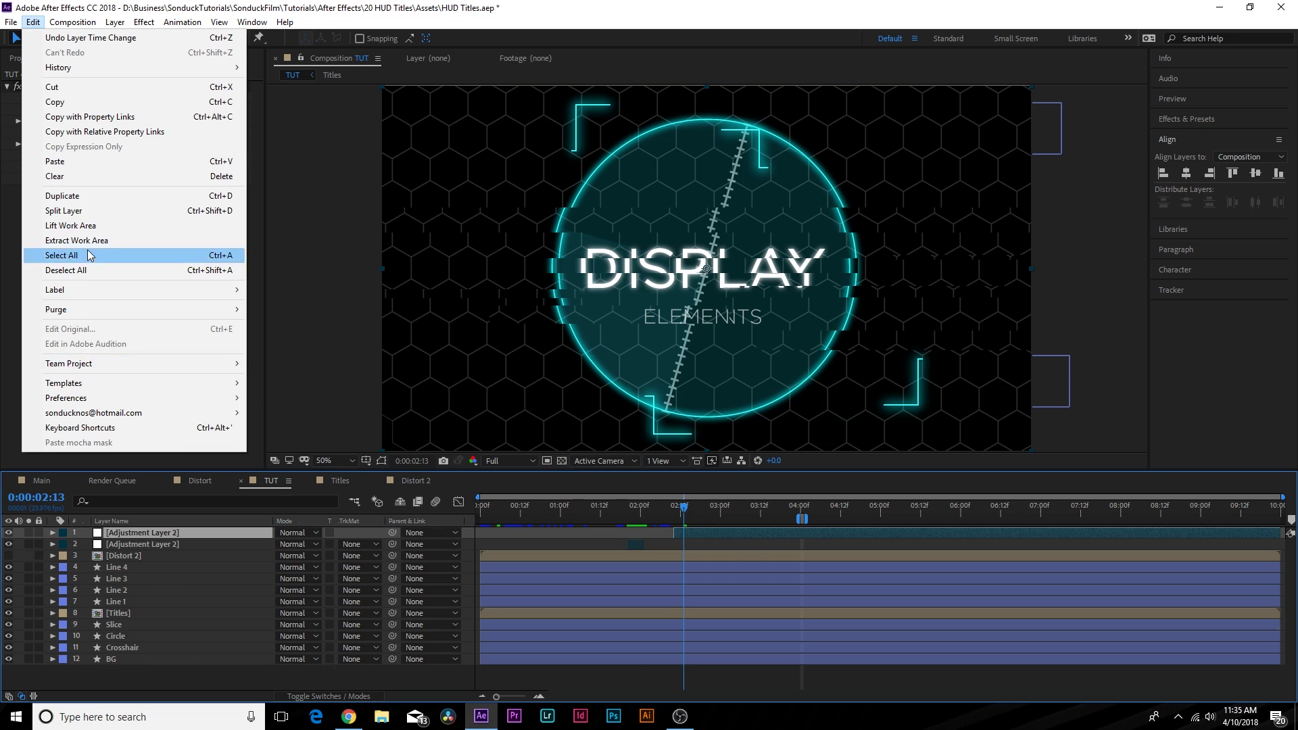
{"action": "left_click", "coordinate": [93, 255]}
- Split off another short adjustment piece ending near 0:00:02:23 and trim the remainder's start to after 0:00:03:00
{"action": "left_click", "coordinate": [713, 511]}
{"action": "key", "text": "ctrl+d"}
{"action": "left_click_drag", "start_coordinate": [709, 533], "coordinate": [752, 534]}
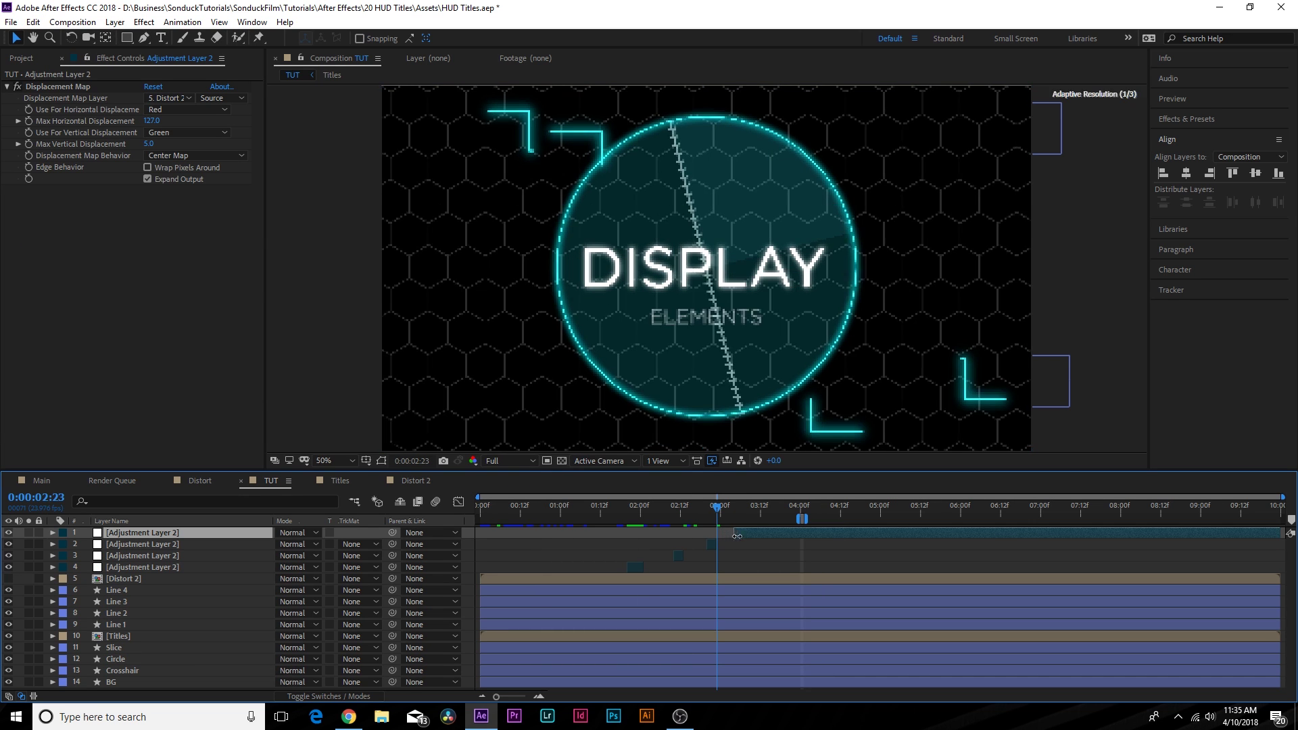
- Split the remaining adjustment layer just after 0:00:03:12 to cut another short glitch piece
{"action": "left_click", "coordinate": [764, 511]}
{"action": "key", "text": "ctrl+shift+d"}
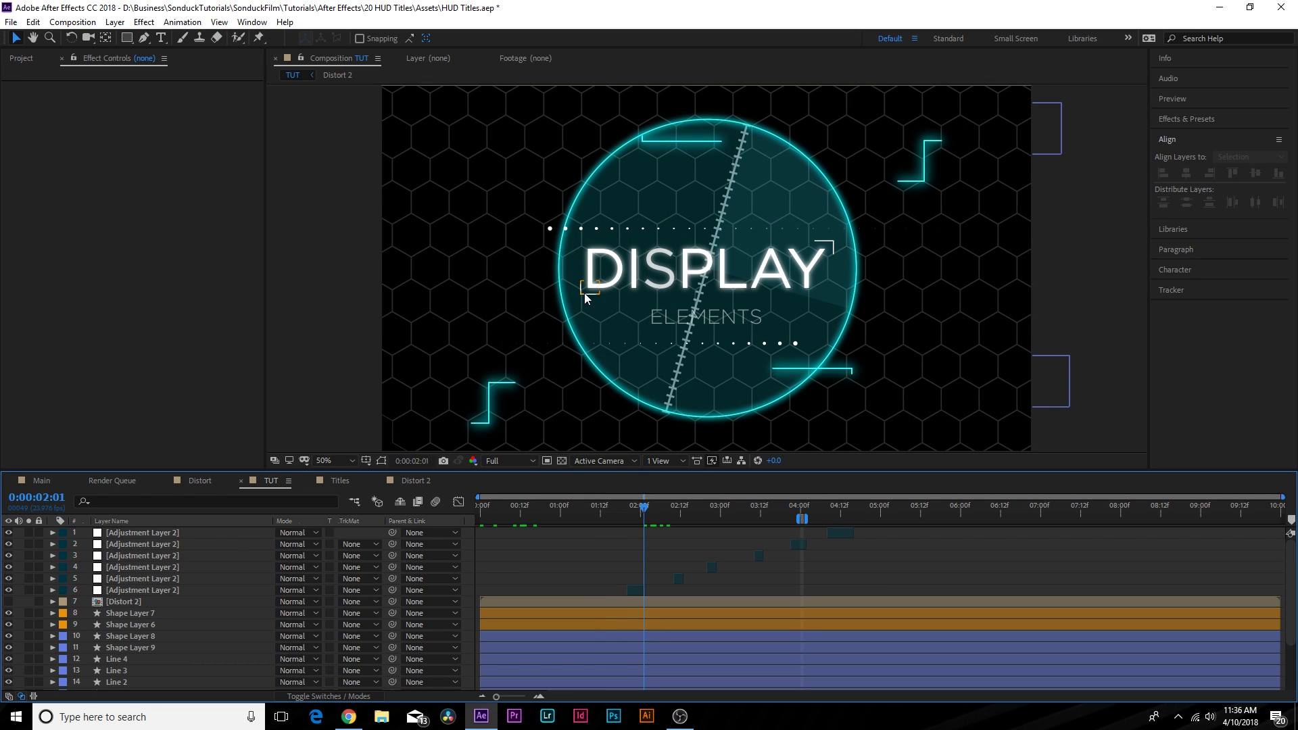
- Scrub through the TUT timeline and preview the title animation from near the start
{"action": "left_click_drag", "start_coordinate": [606, 497], "coordinate": [787, 506]}
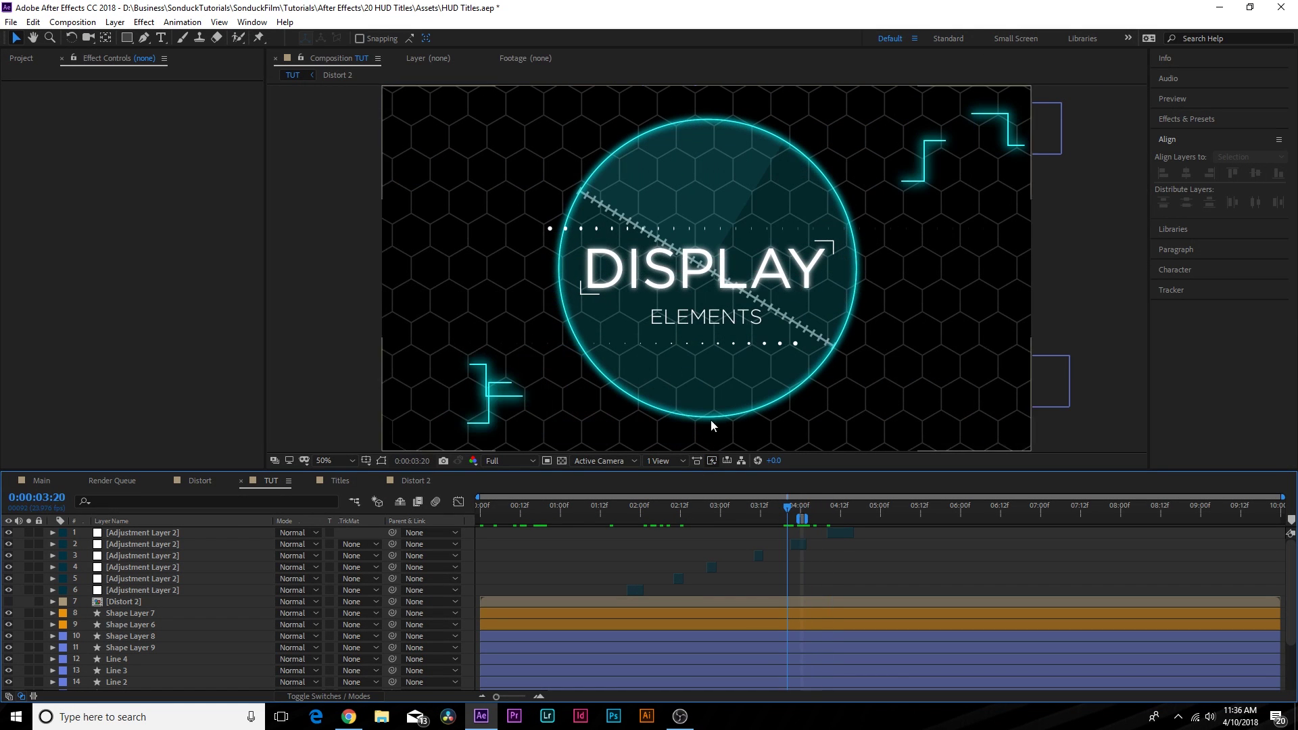
{"action": "left_click_drag", "start_coordinate": [655, 510], "coordinate": [506, 519]}
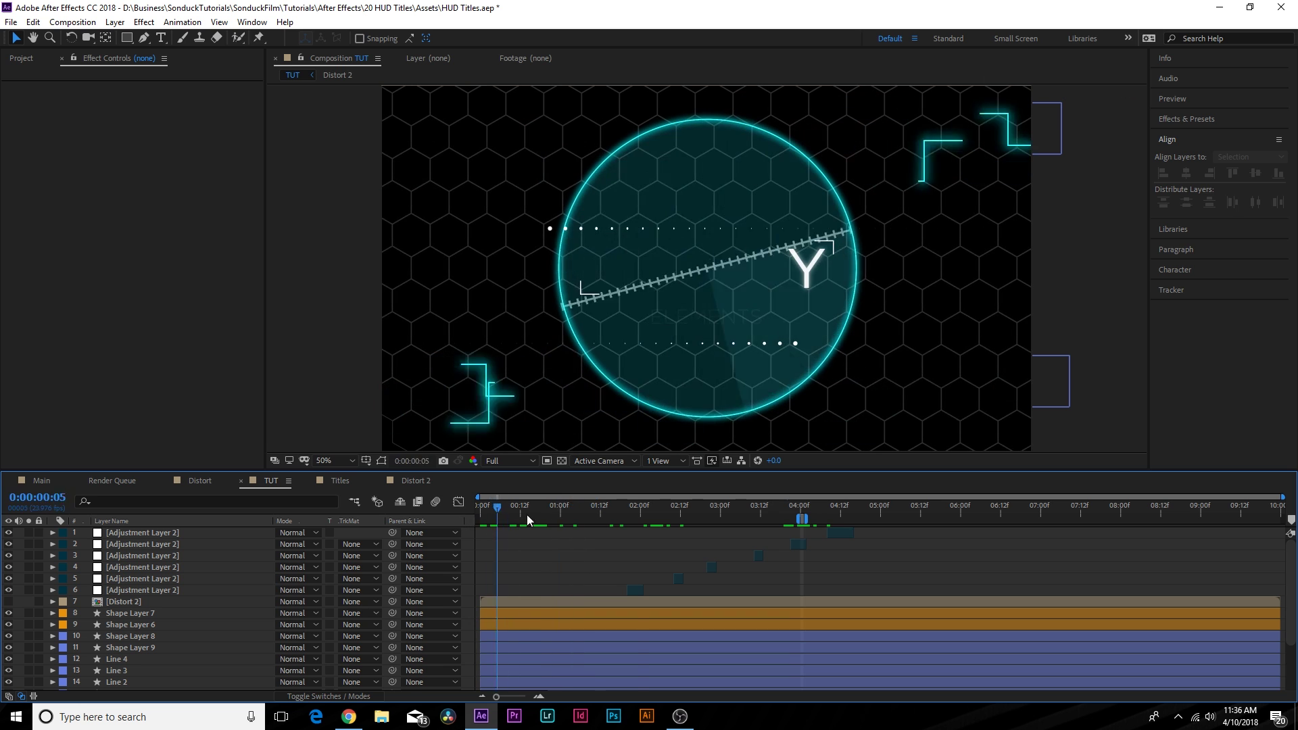
{"action": "key", "text": "space"}
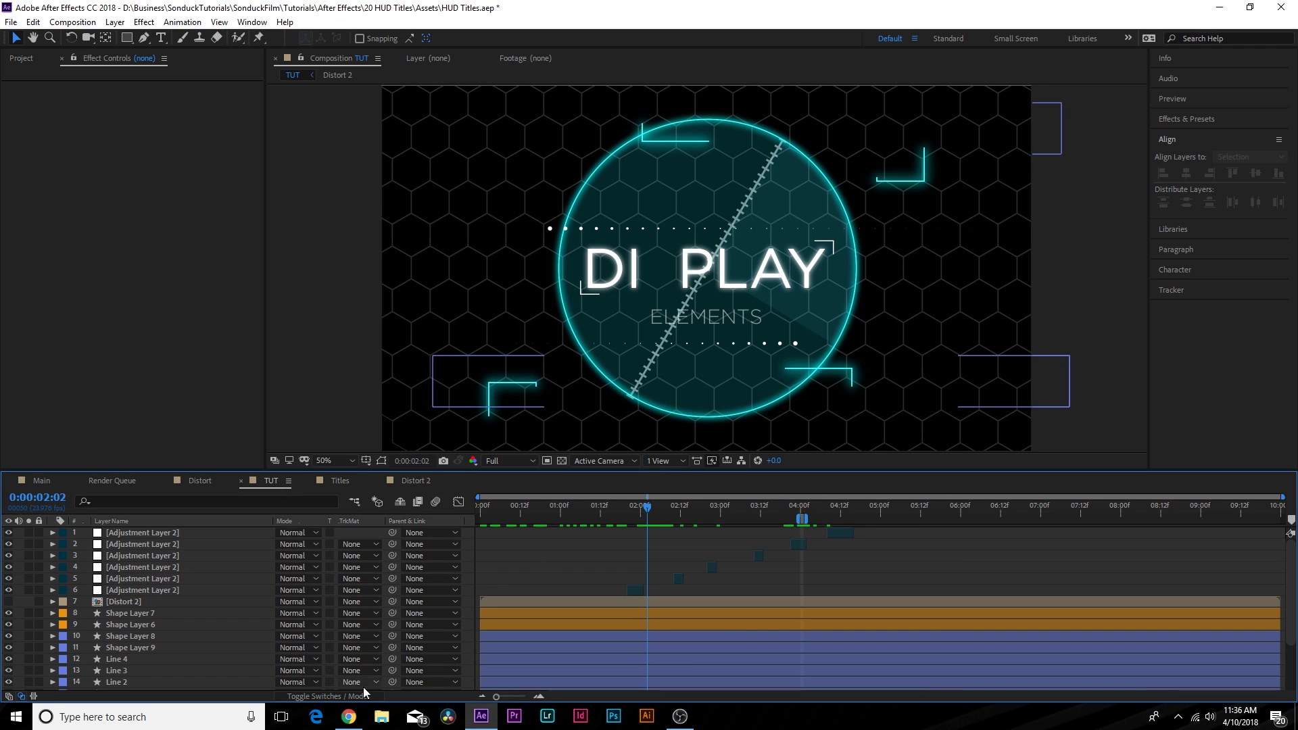
- View the Quantum HUD Infographic item page in the browser and return to After Effects to resume the preview
{"action": "left_click", "coordinate": [1219, 8]}
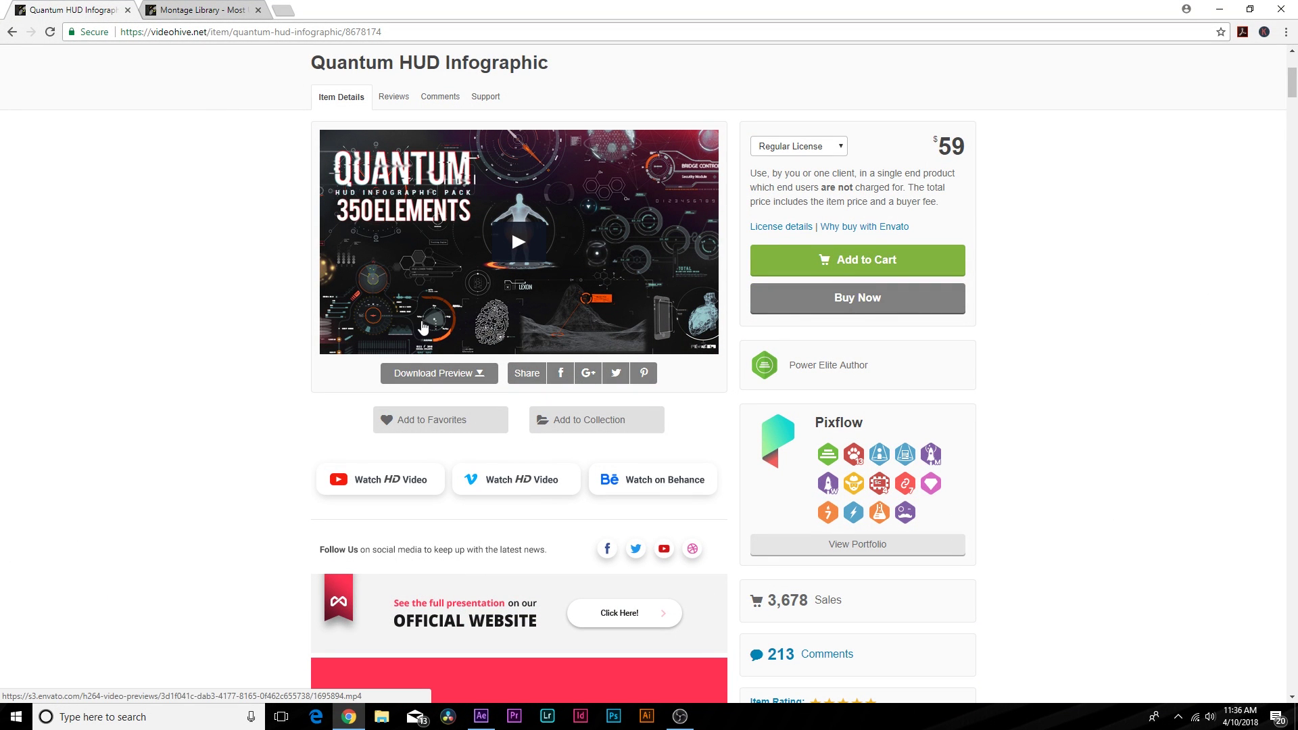
{"action": "left_click", "coordinate": [1218, 8]}
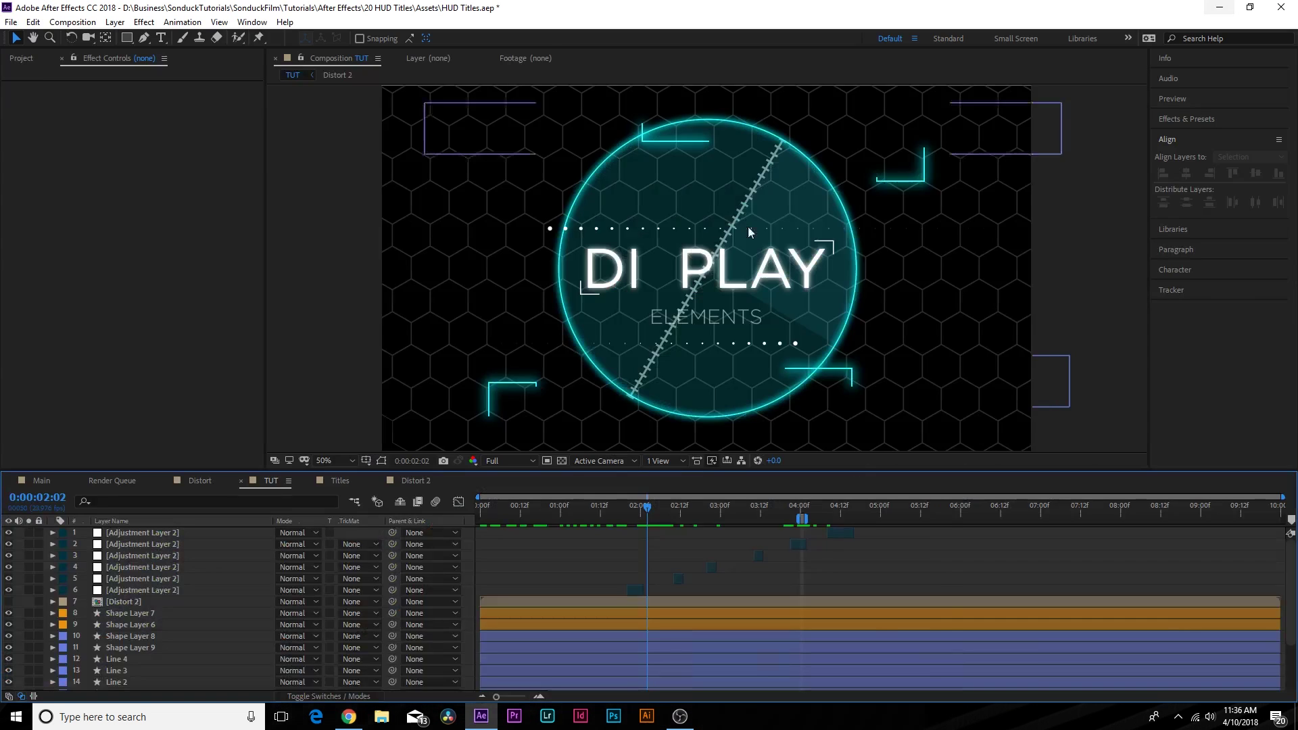
{"action": "key", "text": "space"}
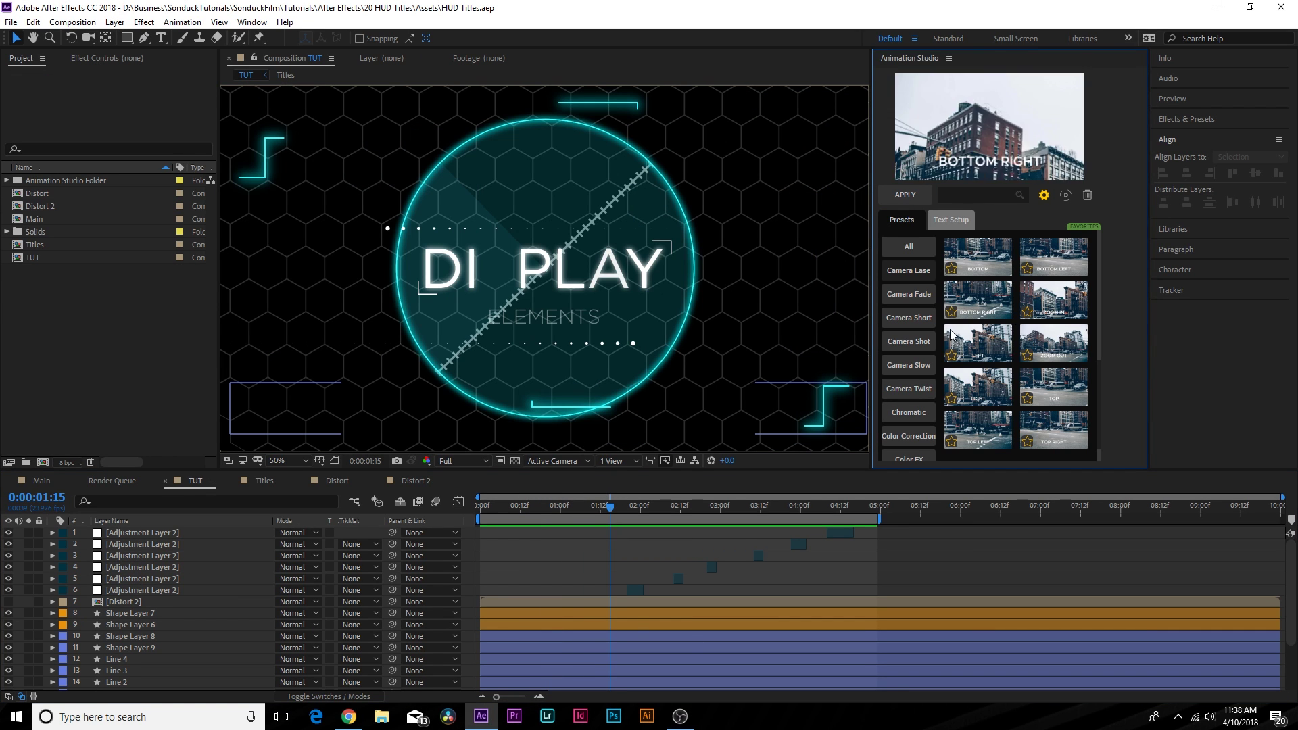
- Browse the Animation Studio preset categories and view the Montage Library item page in the browser
{"action": "scroll", "coordinate": [950, 327], "scroll_direction": "down", "scroll_amount": 3}
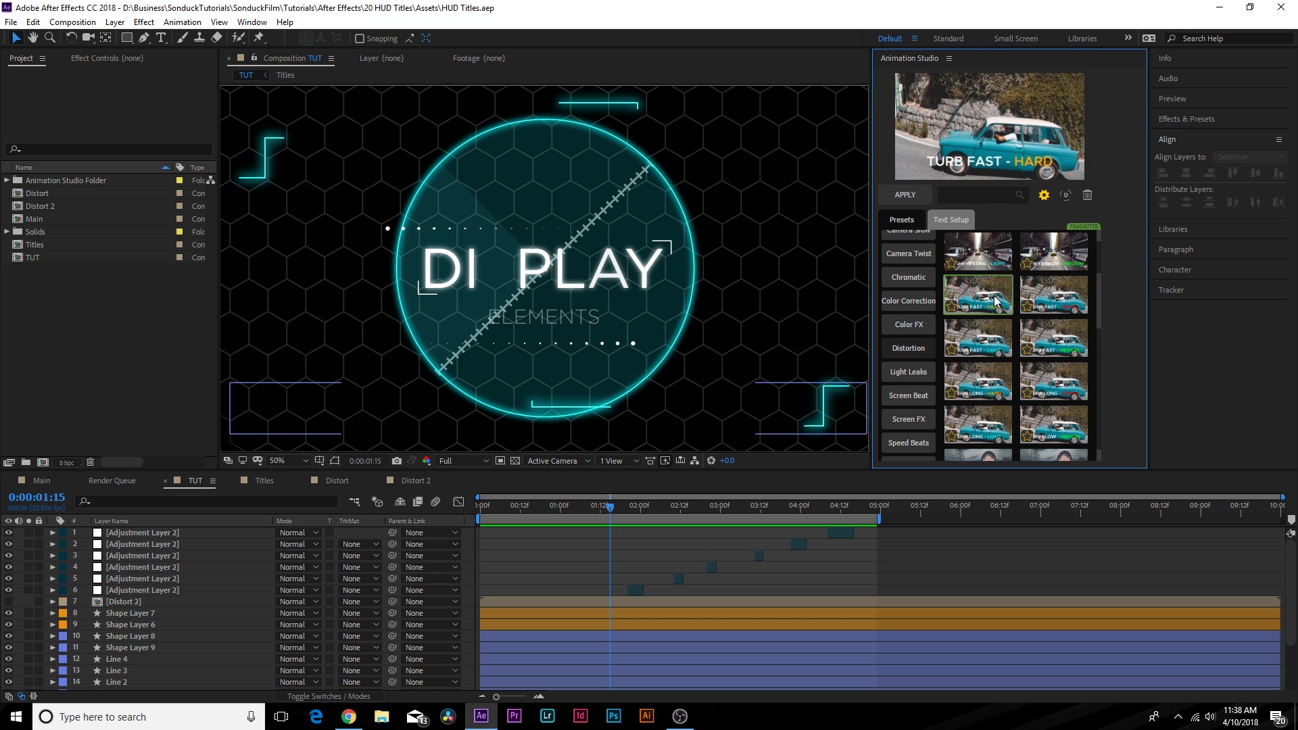
{"action": "scroll", "coordinate": [1042, 369], "scroll_direction": "down", "scroll_amount": 2}
{"action": "scroll", "coordinate": [958, 356], "scroll_direction": "up", "scroll_amount": 6}
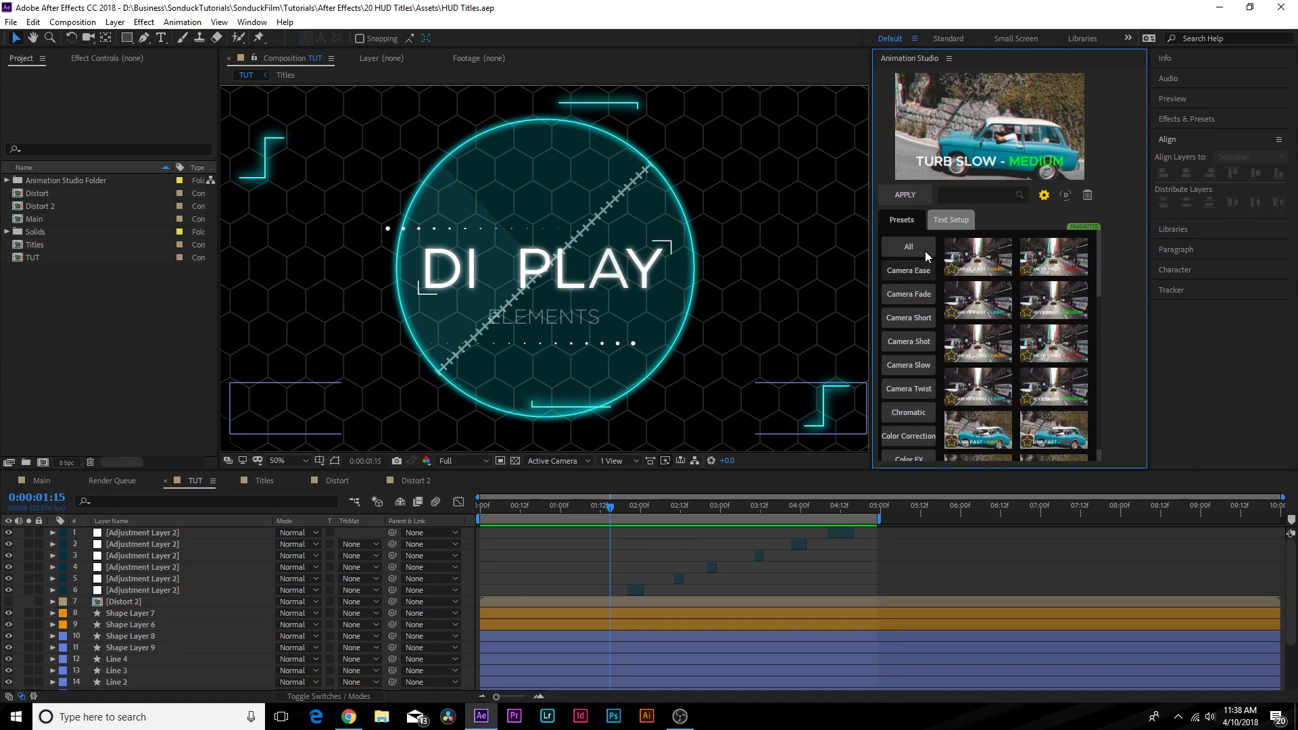
{"action": "scroll", "coordinate": [907, 363], "scroll_direction": "down", "scroll_amount": 6}
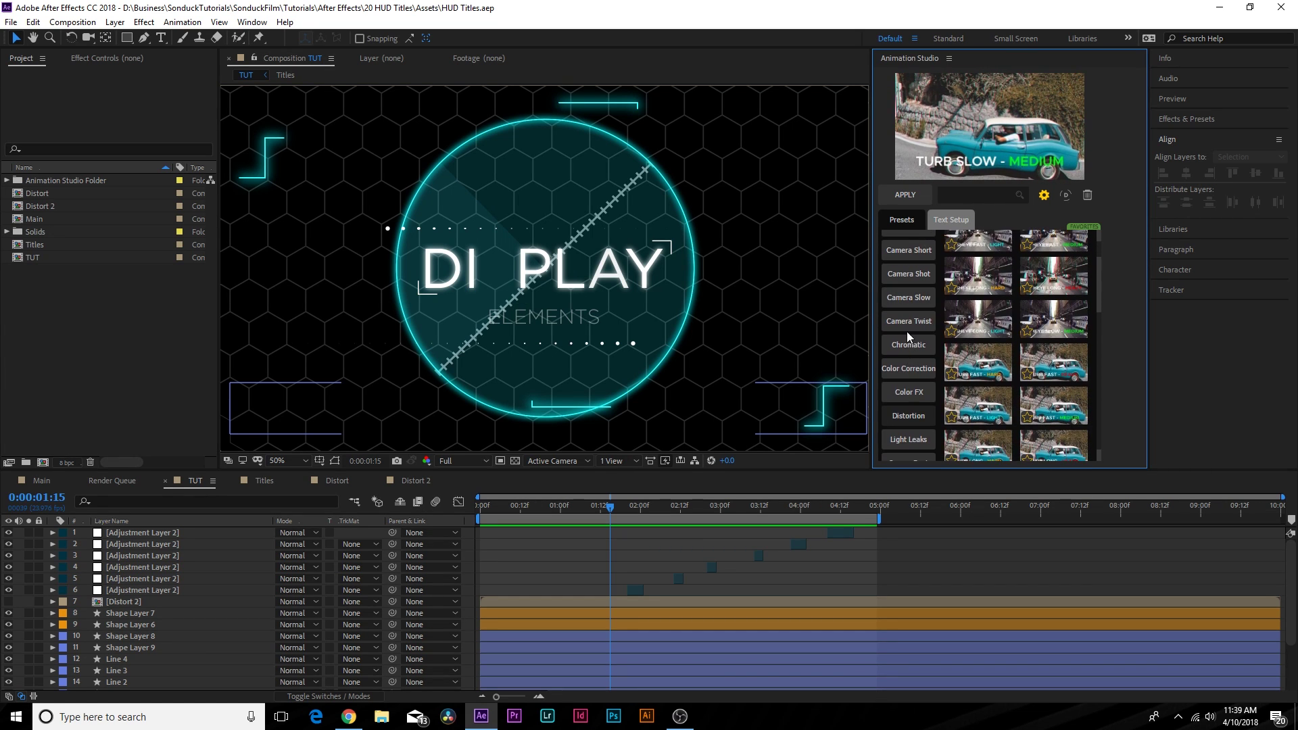
{"action": "left_click", "coordinate": [904, 373]}
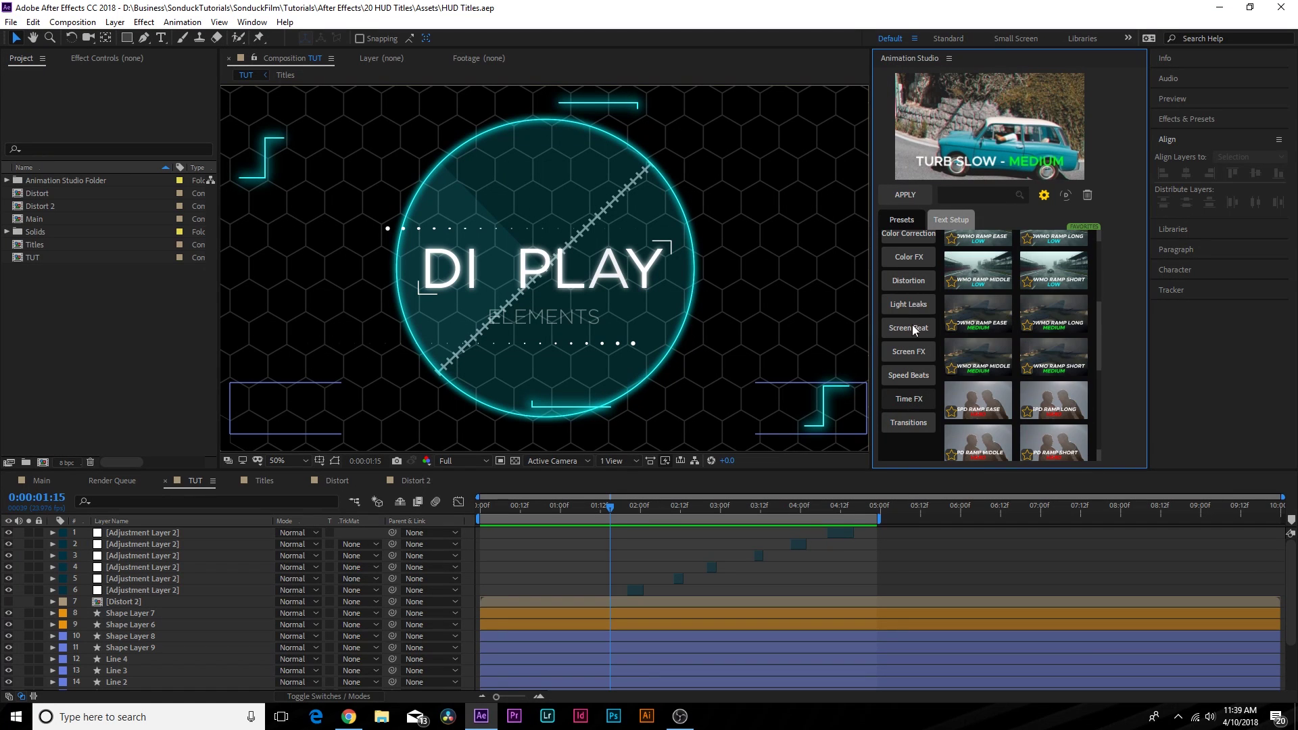
{"action": "scroll", "coordinate": [903, 345], "scroll_direction": "up", "scroll_amount": 4}
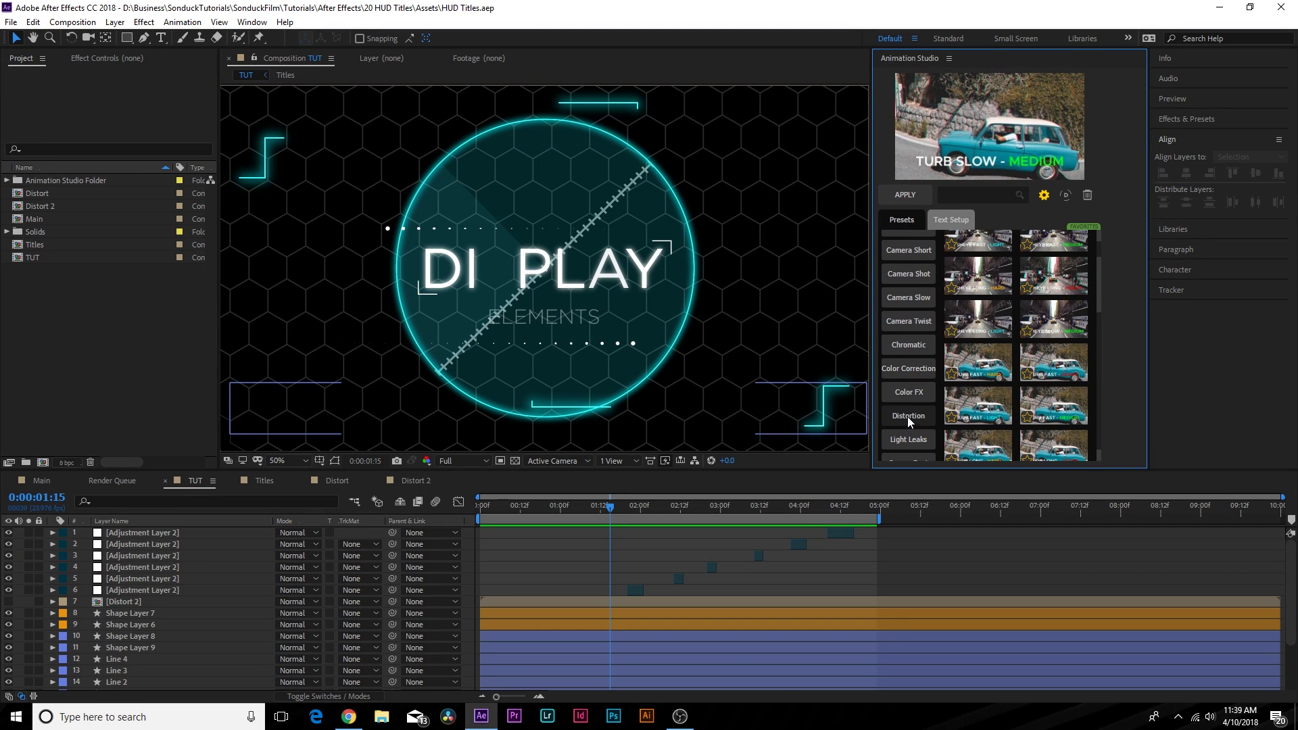
{"action": "left_click", "coordinate": [348, 716]}
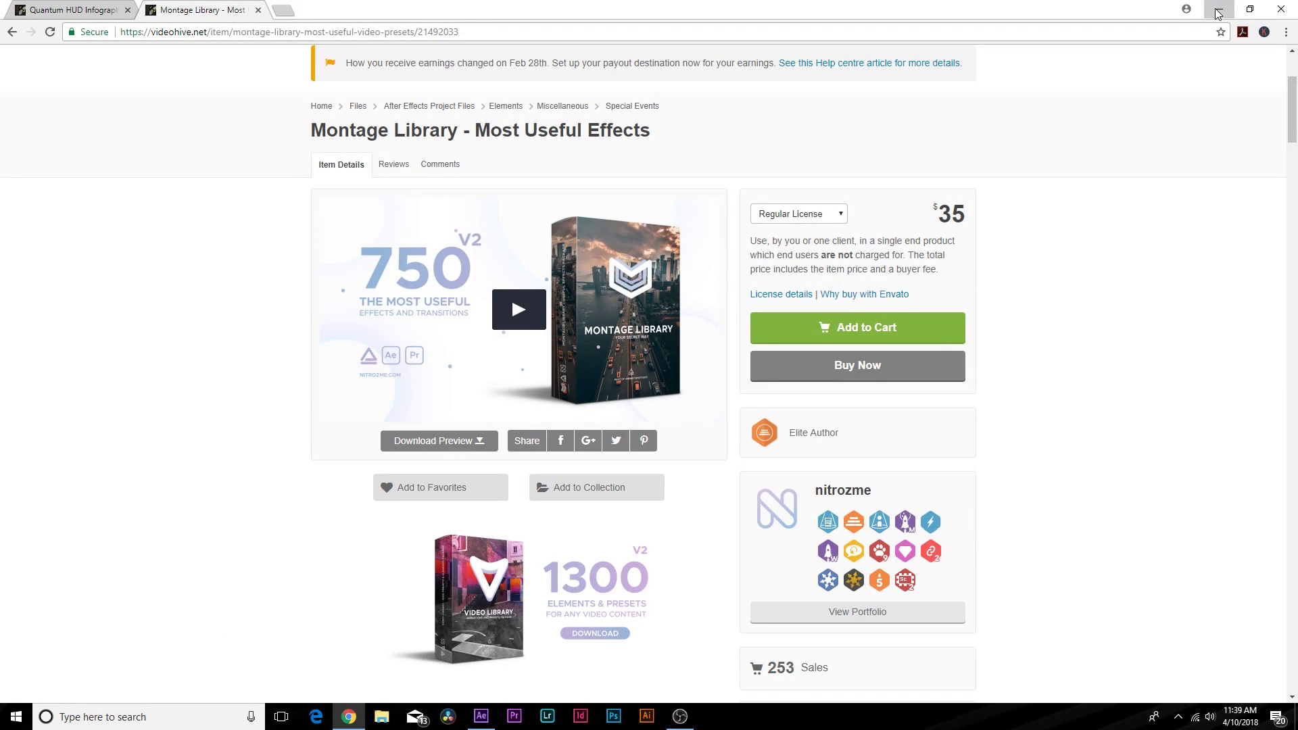
{"action": "left_click", "coordinate": [1217, 11]}
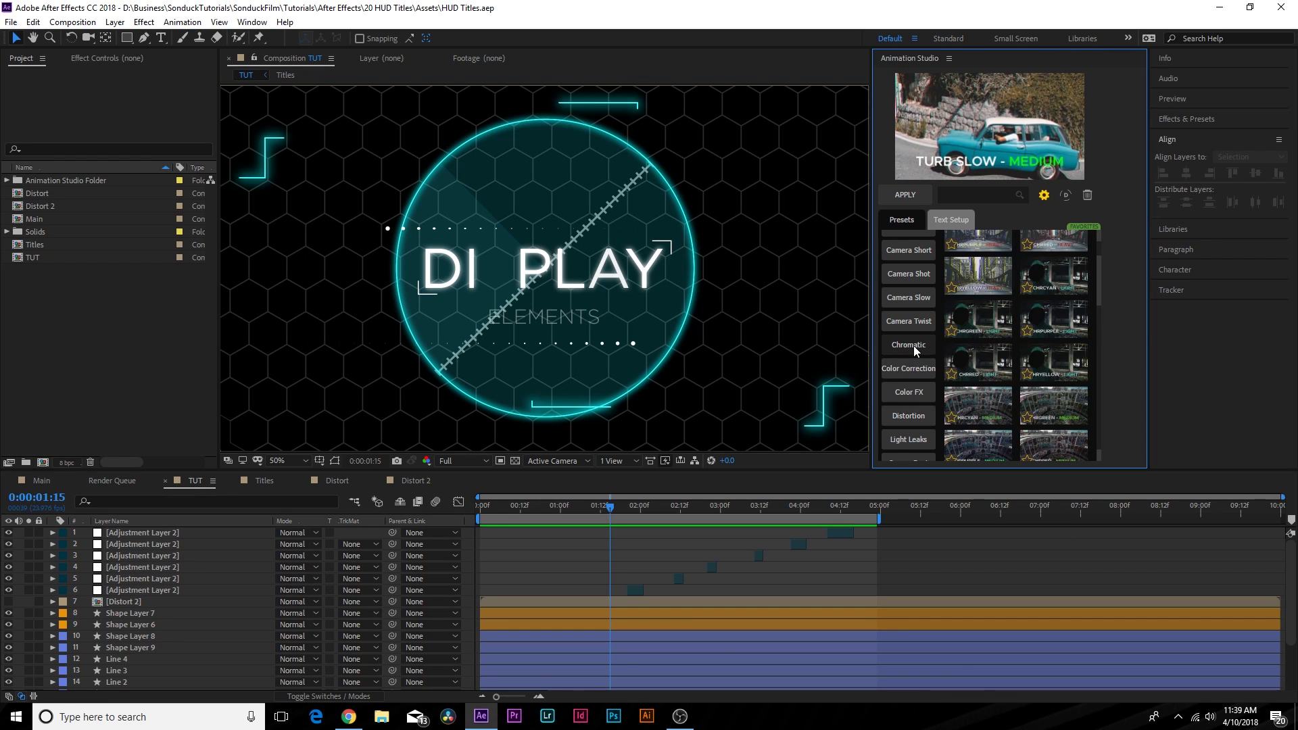
- Find the heavy glitch presets in Animation Studio and apply one over the TUT composition
{"action": "scroll", "coordinate": [1066, 336], "scroll_direction": "down", "scroll_amount": 3}
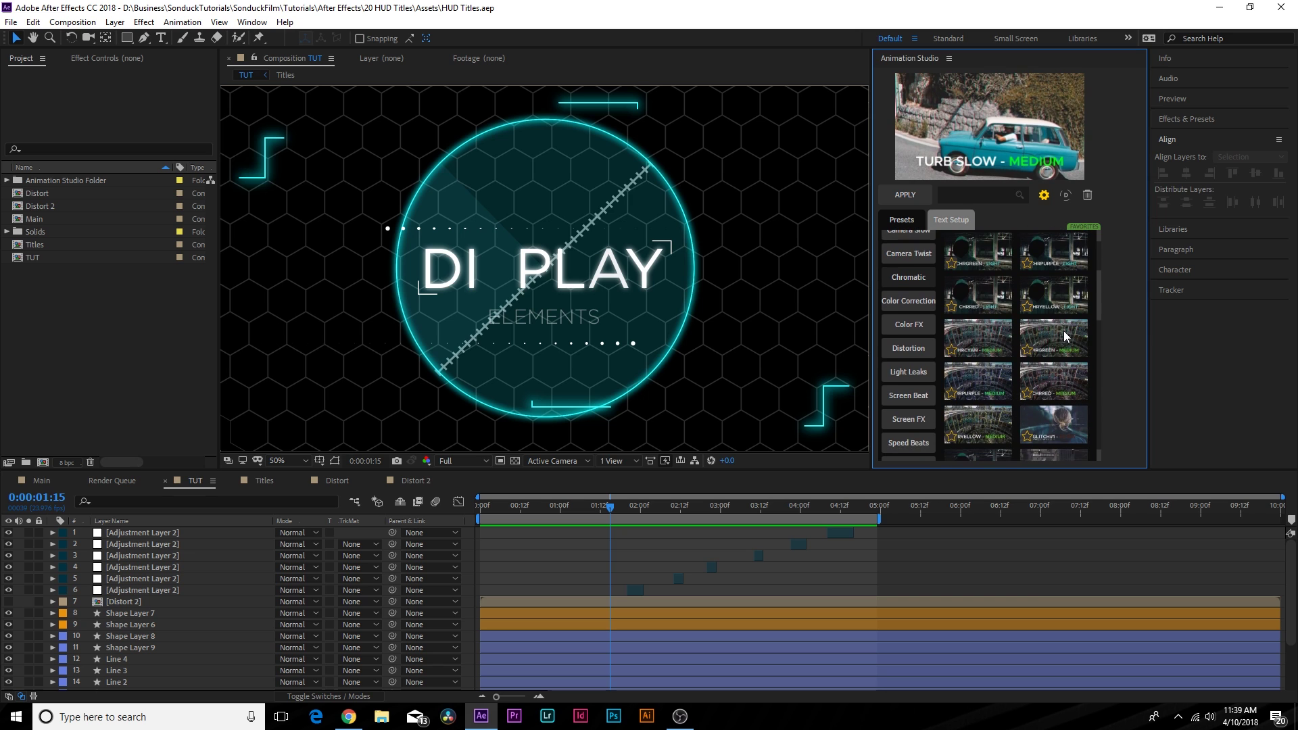
{"action": "left_click", "coordinate": [965, 353]}
{"action": "scroll", "coordinate": [996, 351], "scroll_direction": "down", "scroll_amount": 5}
{"action": "left_click", "coordinate": [980, 430]}
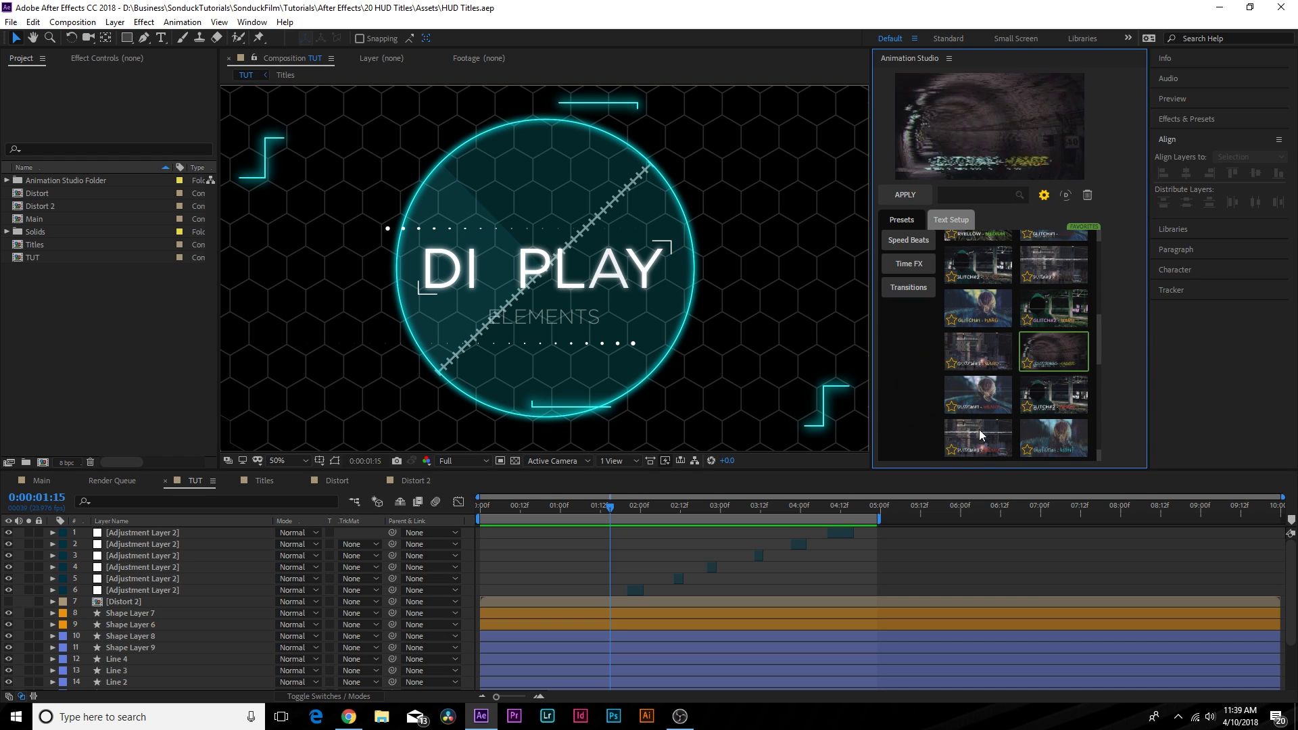
{"action": "left_click", "coordinate": [981, 392]}
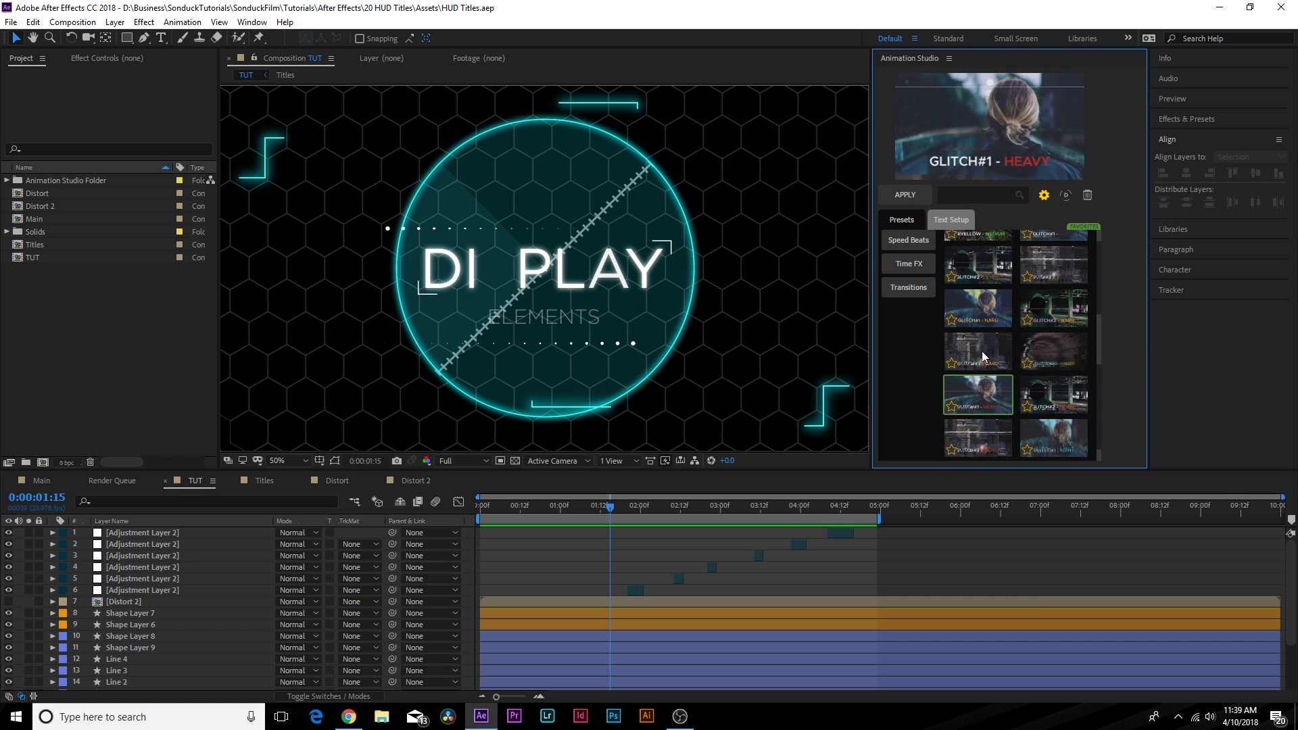
{"action": "left_click", "coordinate": [905, 195]}
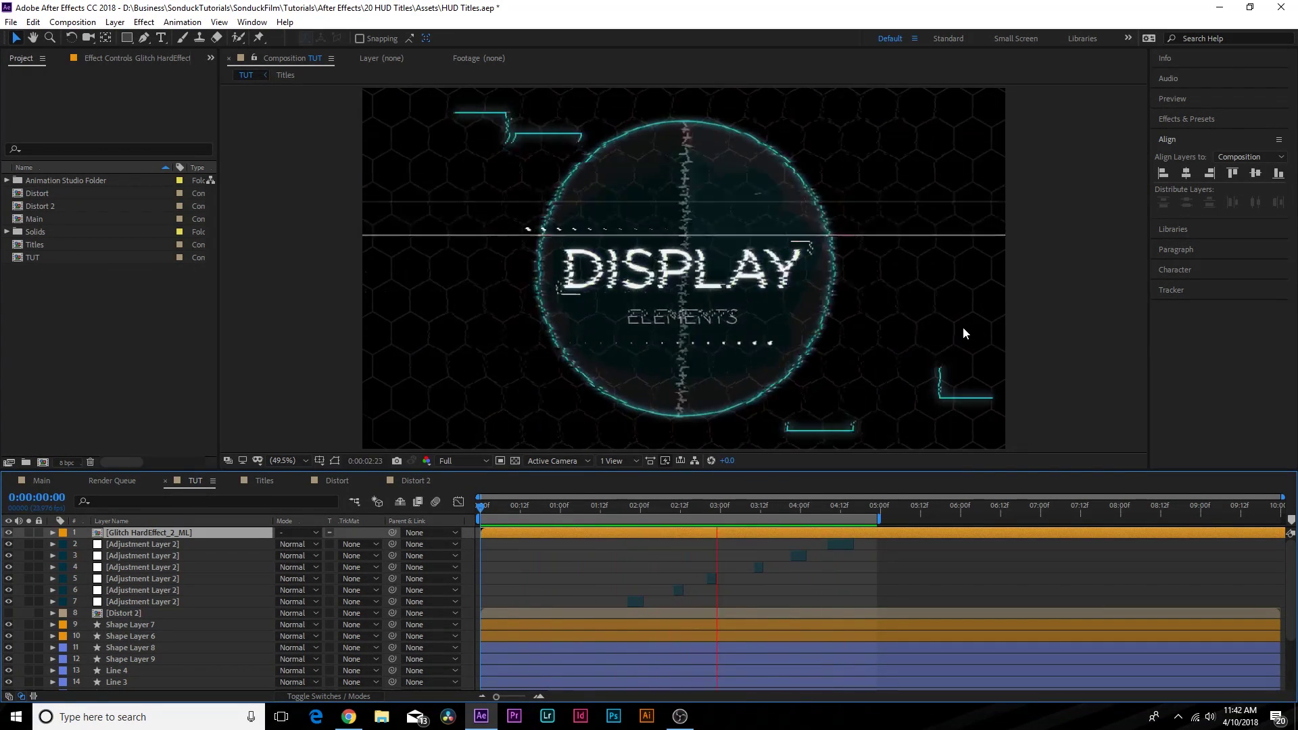
- Preview the composition with the glitch preset applied and revisit the Montage Library item page in the browser
{"action": "key", "text": "space"}
{"action": "key", "text": "space"}
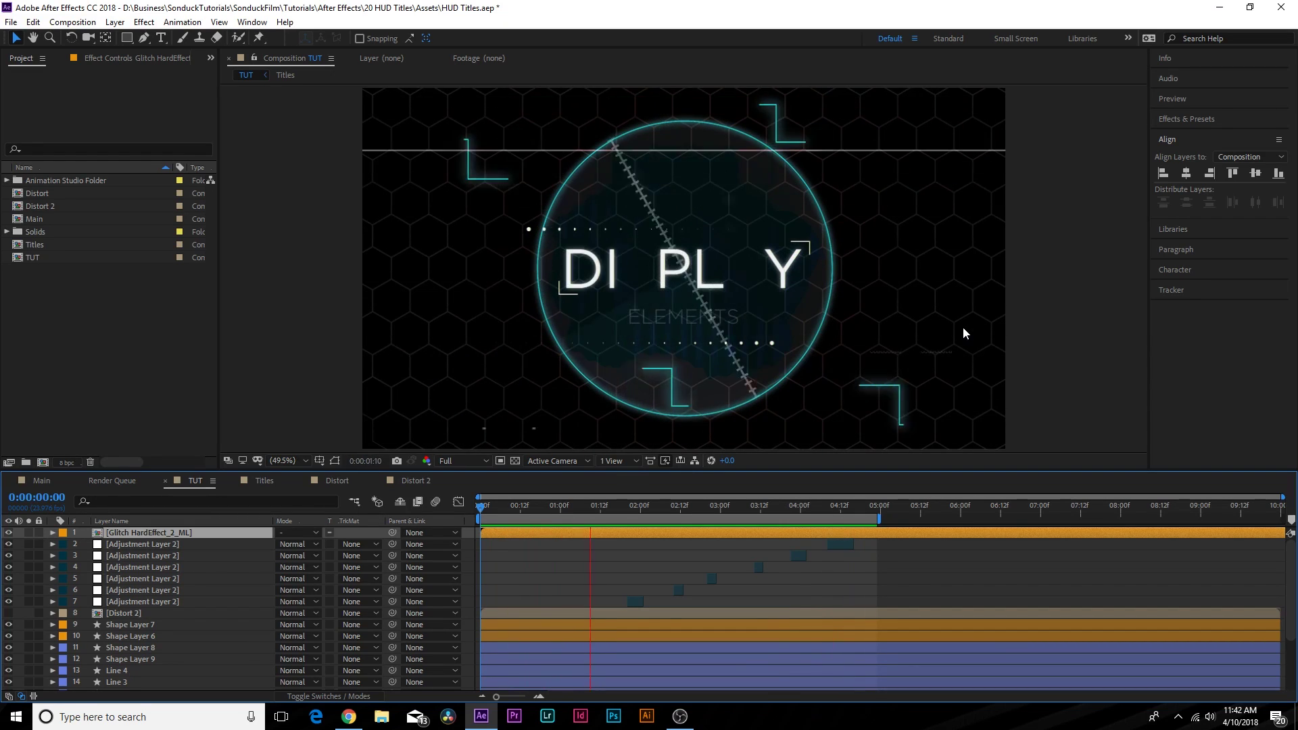
{"action": "key", "text": "space"}
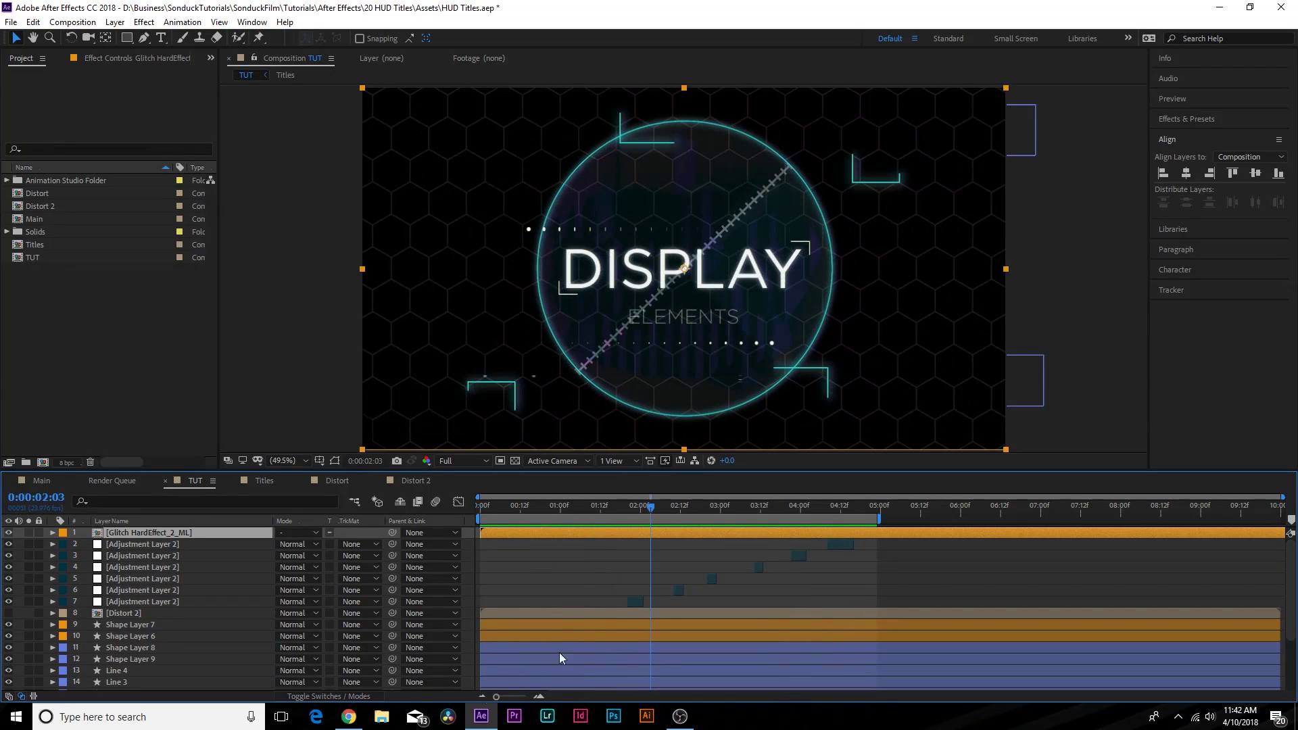
{"action": "left_click", "coordinate": [349, 716]}
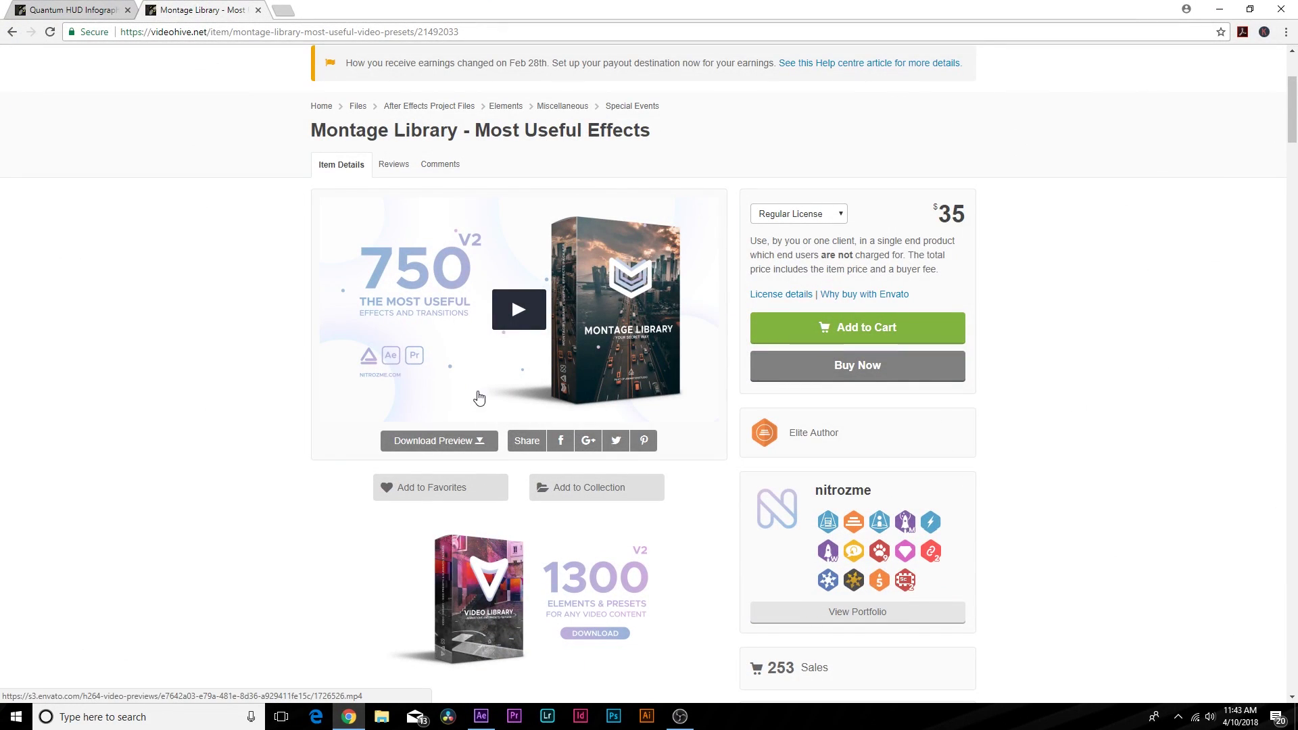
{"action": "left_click", "coordinate": [1227, 9]}
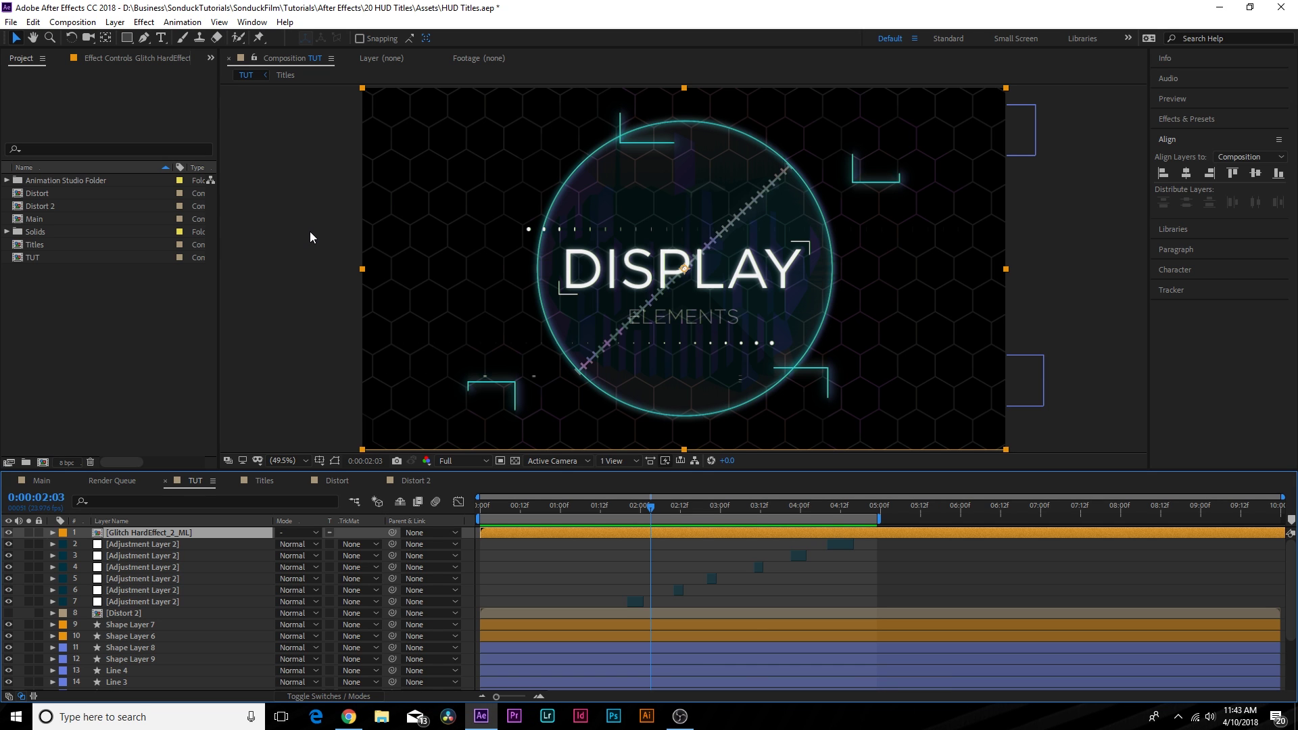
{"action": "left_click_drag", "start_coordinate": [650, 557], "coordinate": [780, 556]}
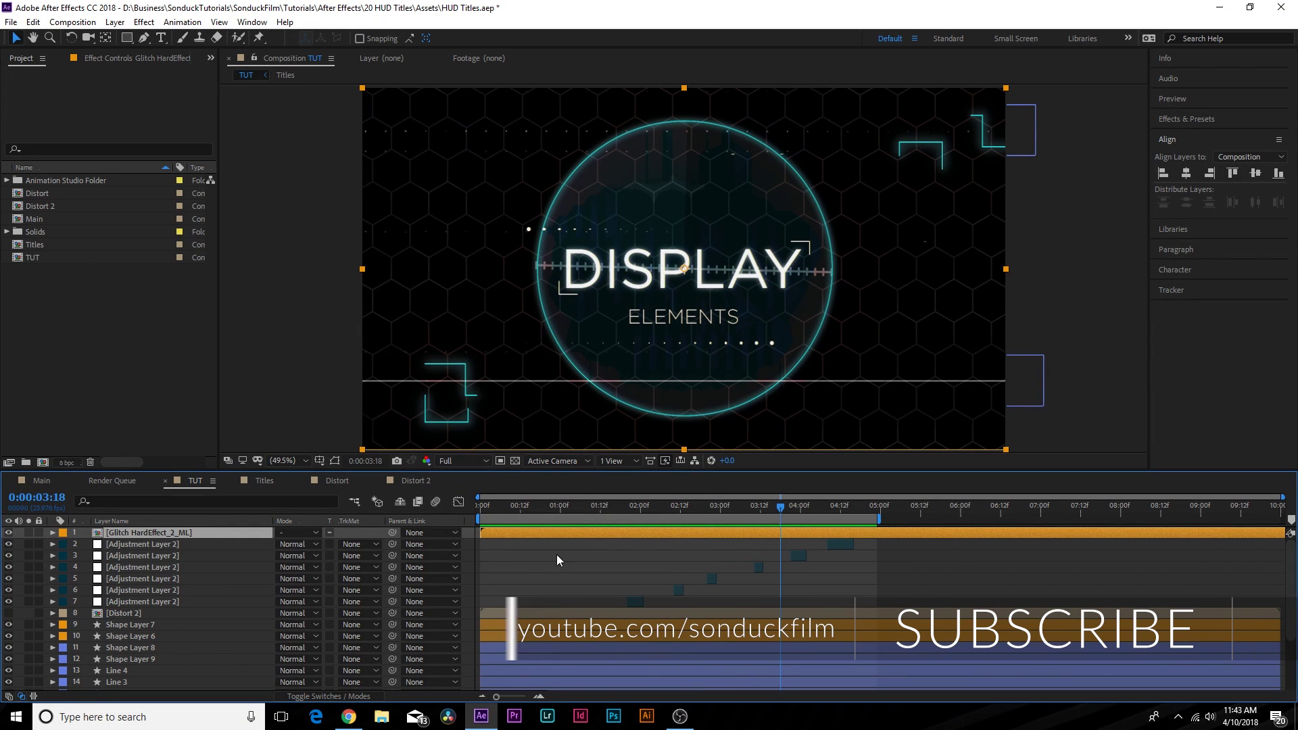
{"action": "left_click", "coordinate": [345, 687]}
{"action": "left_click", "coordinate": [340, 695]}
{"action": "scroll", "coordinate": [338, 655], "scroll_direction": "down", "scroll_amount": 3}
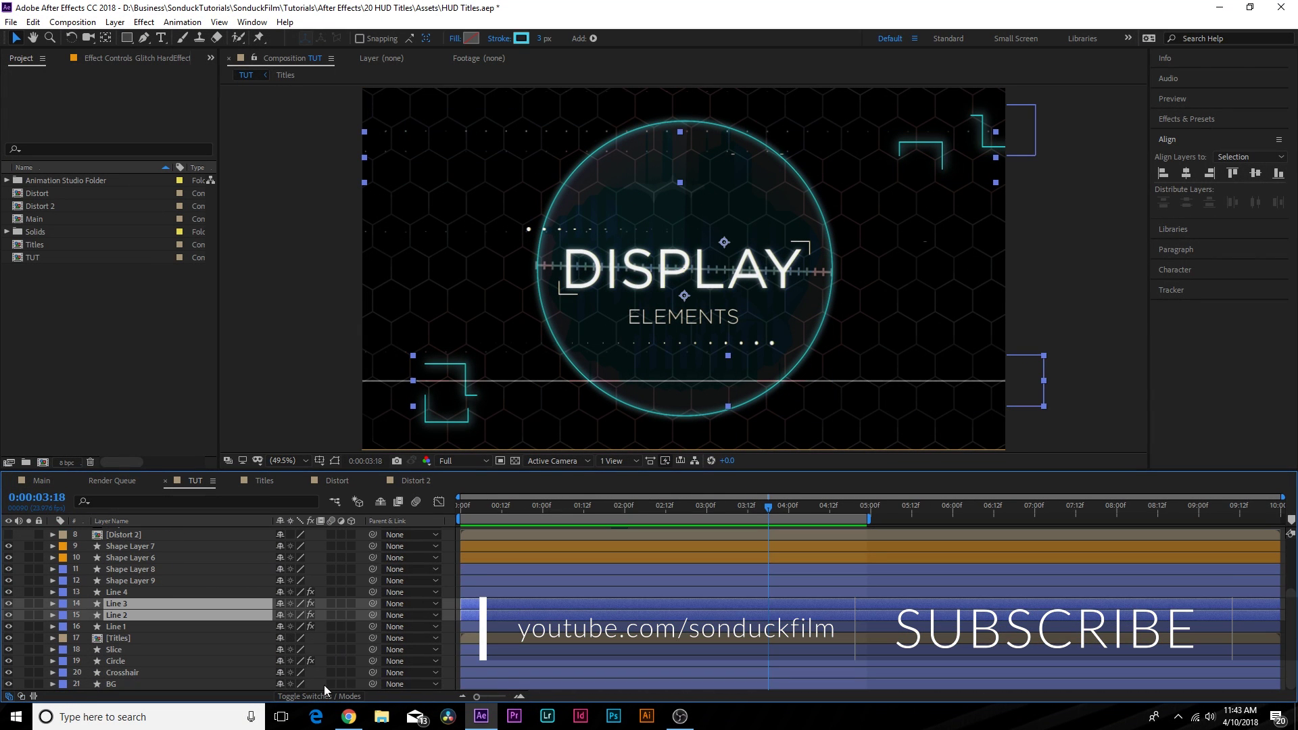
{"action": "left_click_drag", "start_coordinate": [334, 683], "coordinate": [350, 403]}
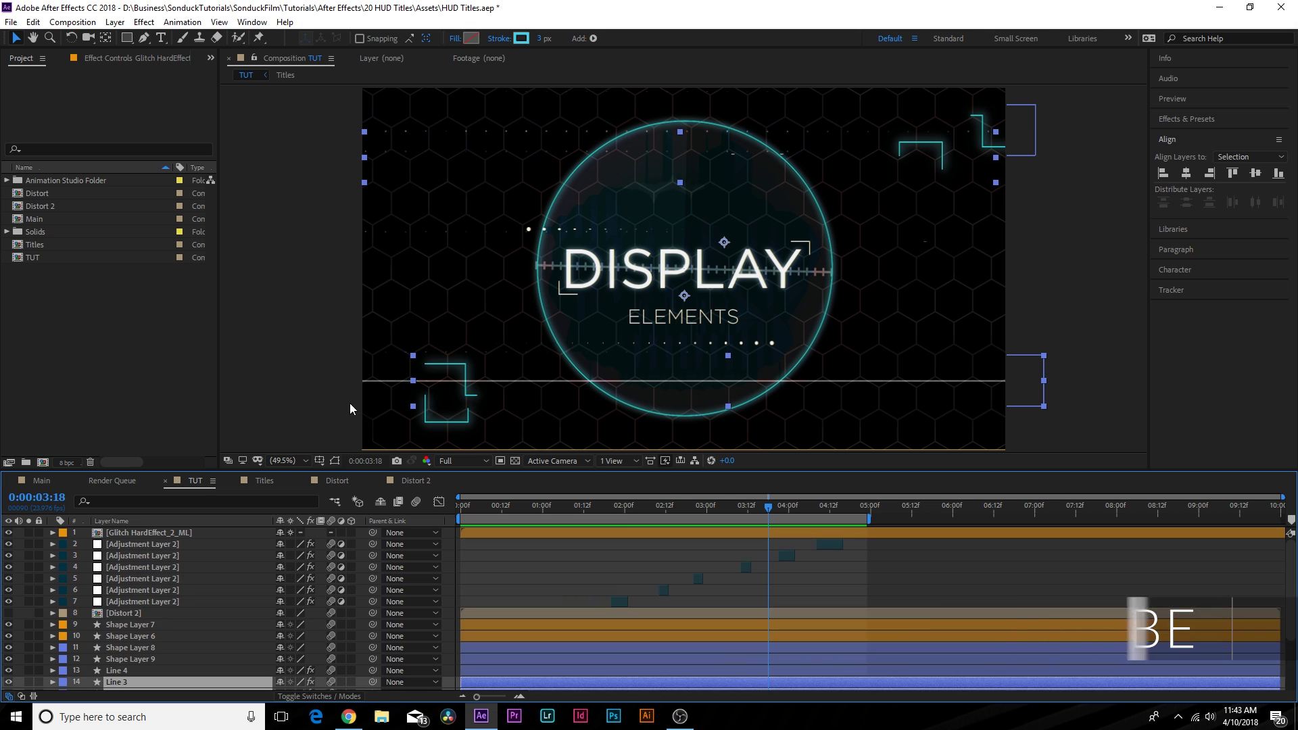
{"action": "left_click", "coordinate": [415, 502]}
{"action": "left_click", "coordinate": [616, 515]}
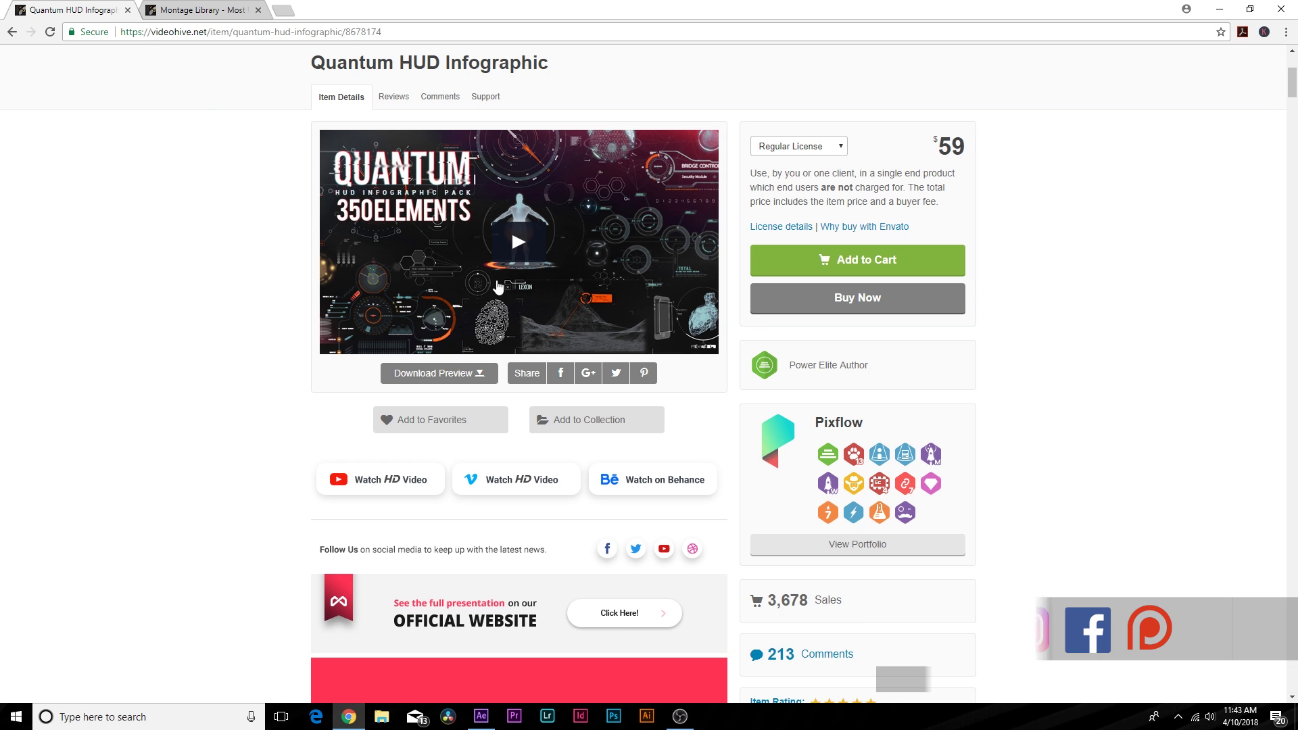
- Look through the Quantum HUD Infographic item page, including its new HUD elements, in the browser
{"action": "scroll", "coordinate": [242, 215], "scroll_direction": "down", "scroll_amount": 20}
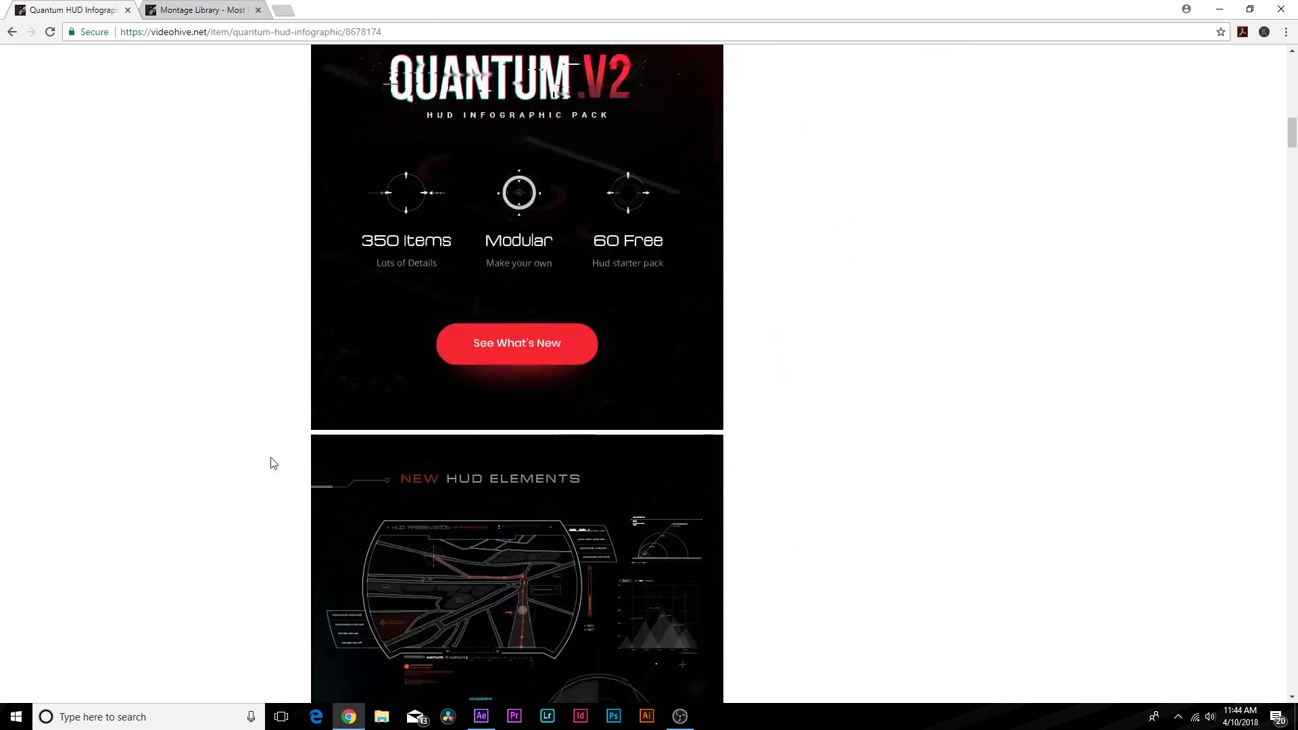
{"action": "scroll", "coordinate": [567, 256], "scroll_direction": "down", "scroll_amount": 9}
{"action": "scroll", "coordinate": [518, 356], "scroll_direction": "down", "scroll_amount": 7}
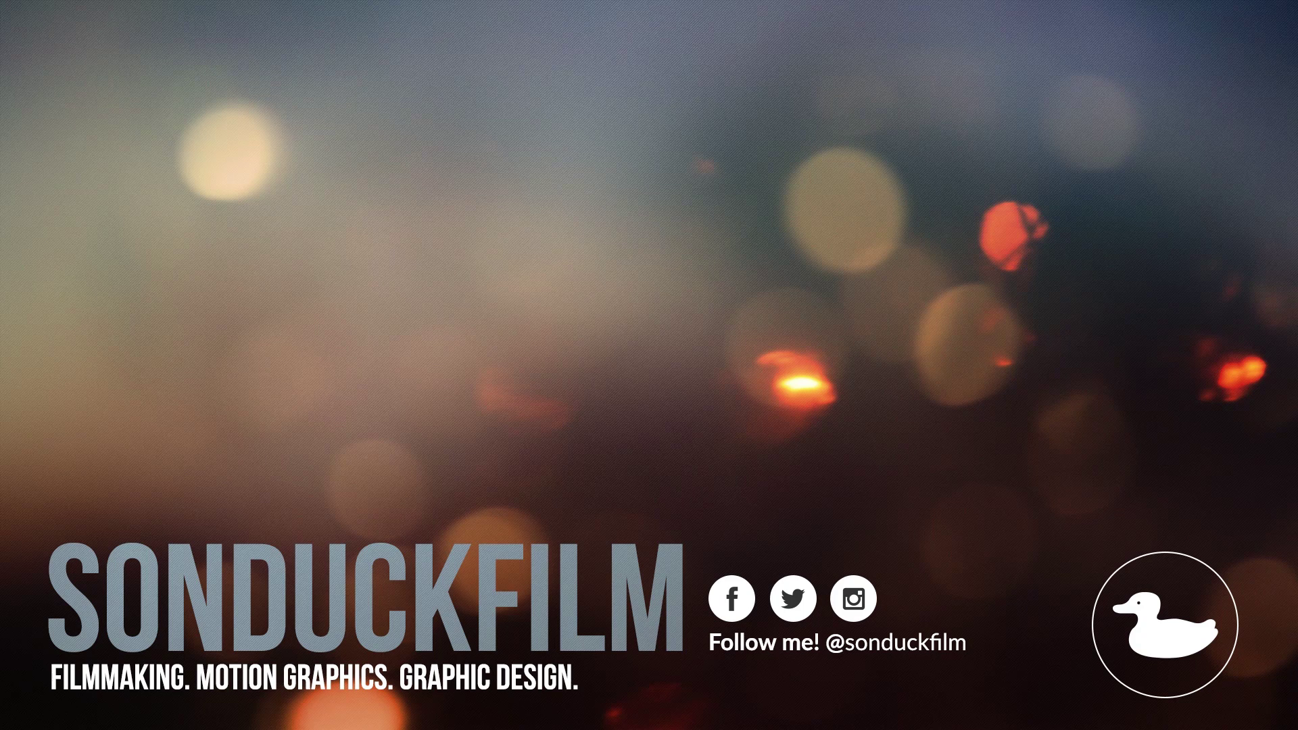